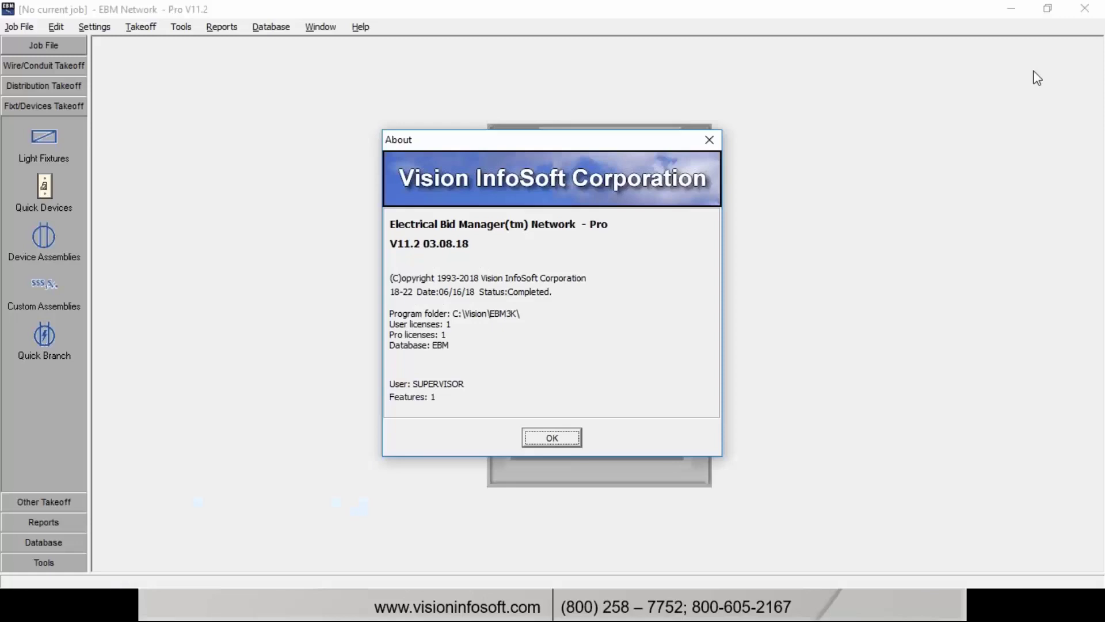
Close the About box, reopen Help > About to recheck the version, then close it.
{"action": "left_click", "coordinate": [554, 439]}
{"action": "left_click", "coordinate": [362, 29]}
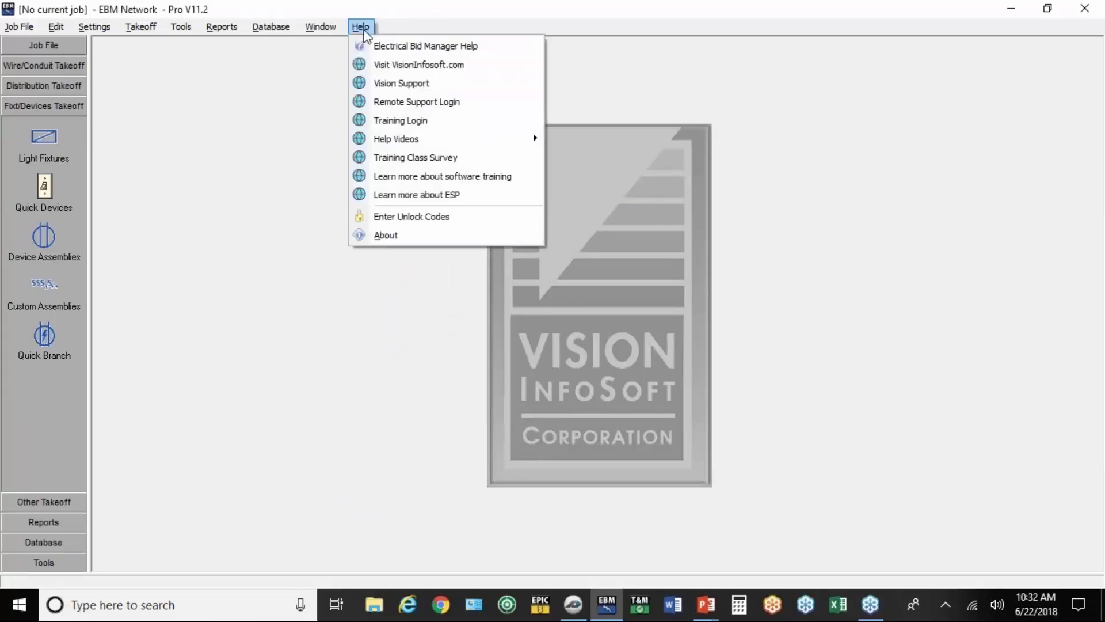
{"action": "left_click", "coordinate": [385, 236]}
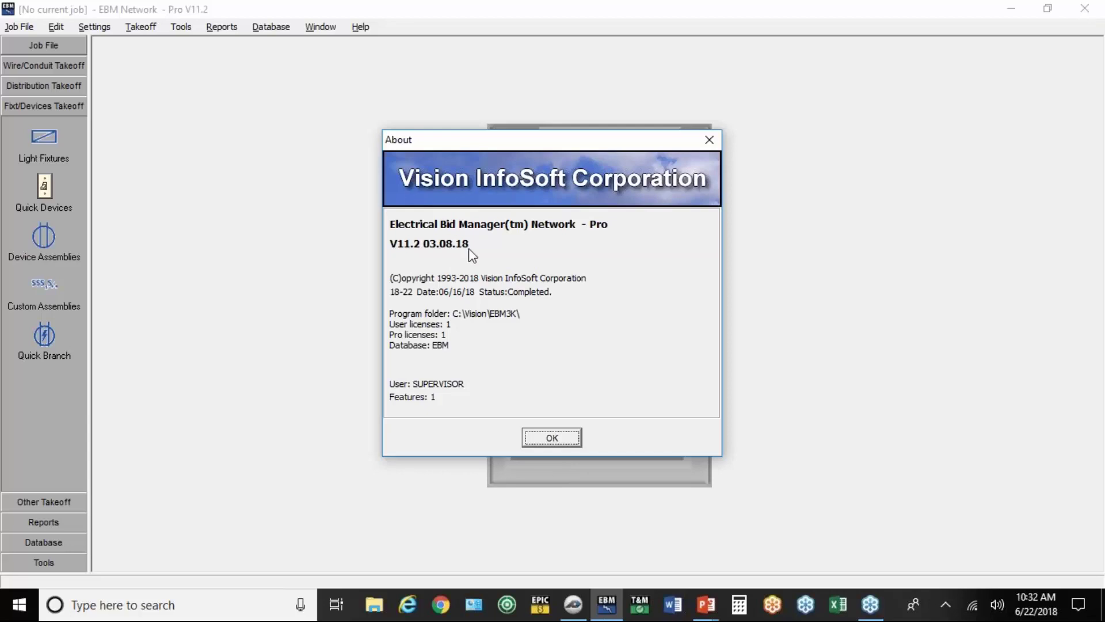
{"action": "left_click", "coordinate": [551, 439]}
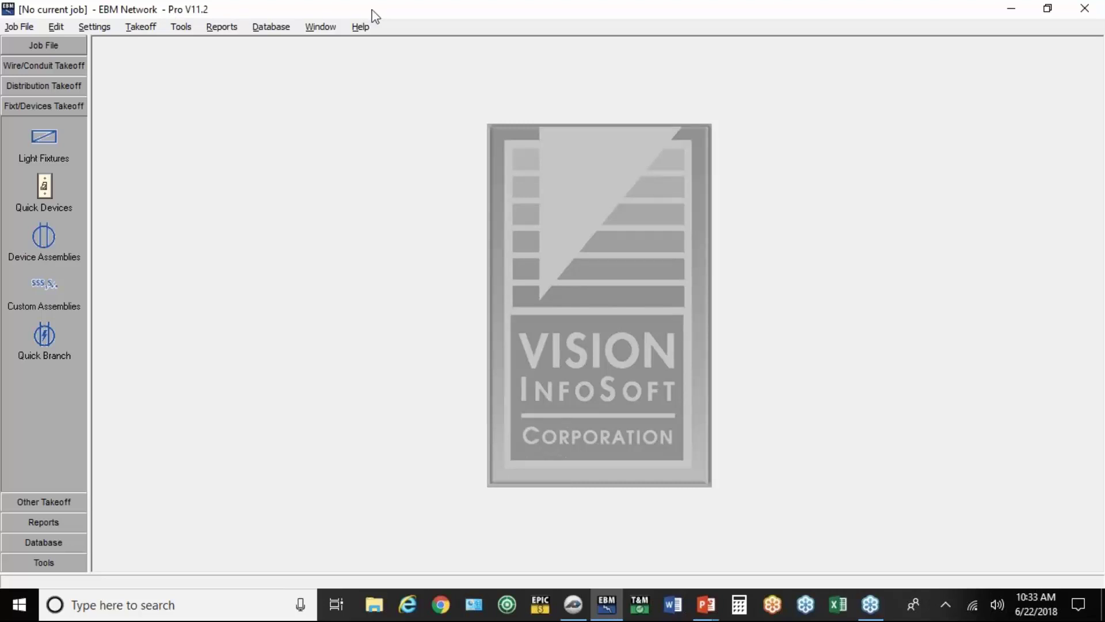
{"action": "left_click", "coordinate": [361, 27]}
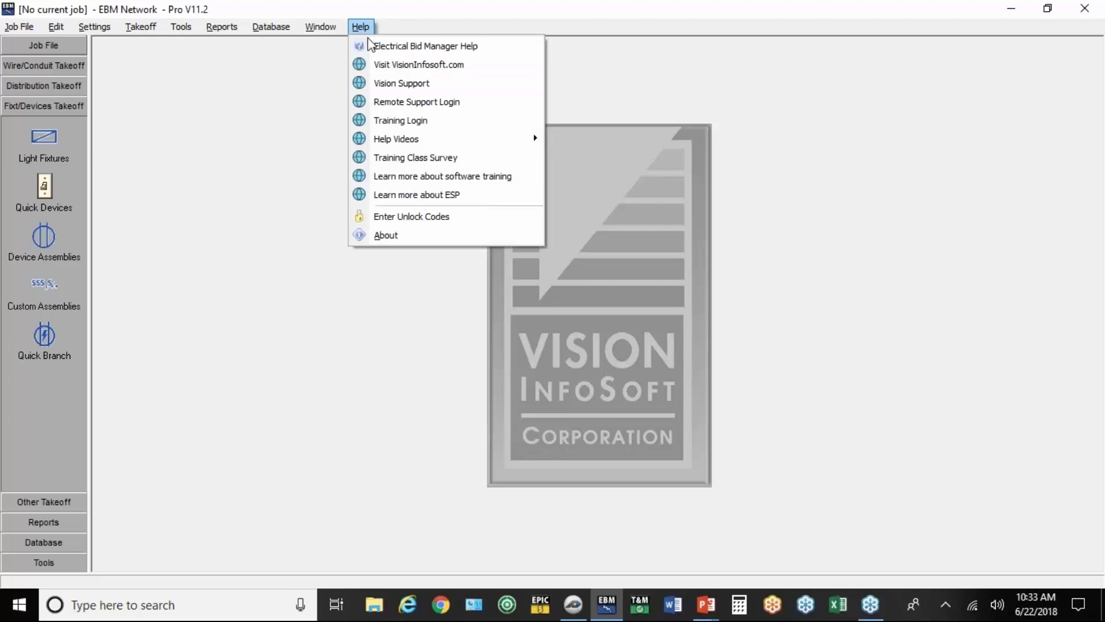
{"action": "left_click", "coordinate": [389, 219]}
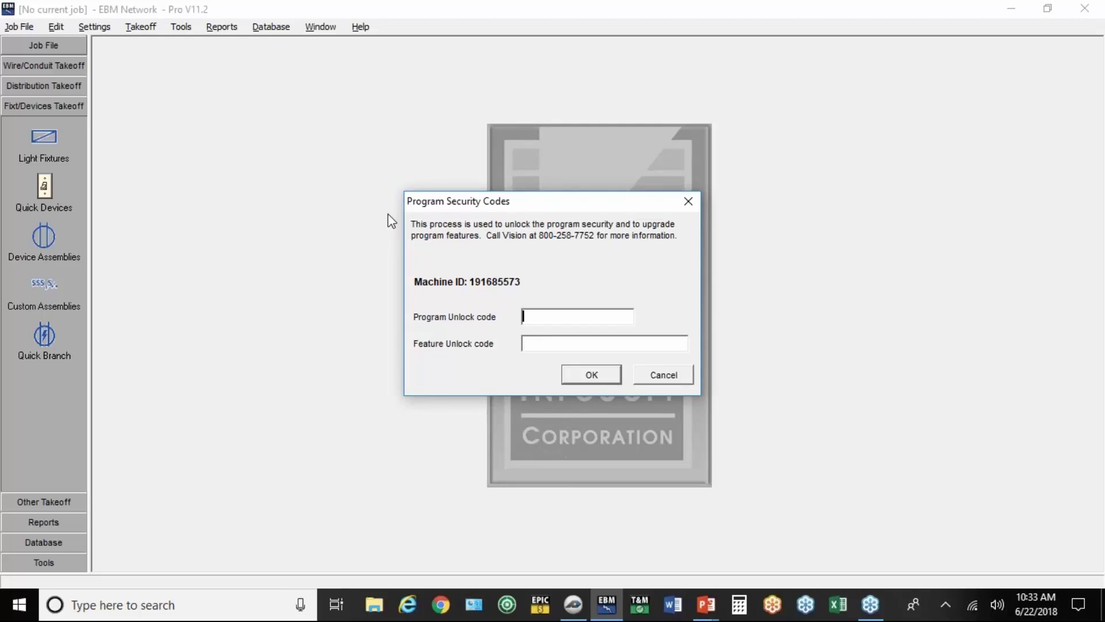
{"action": "left_click", "coordinate": [534, 343]}
{"action": "left_click", "coordinate": [653, 379]}
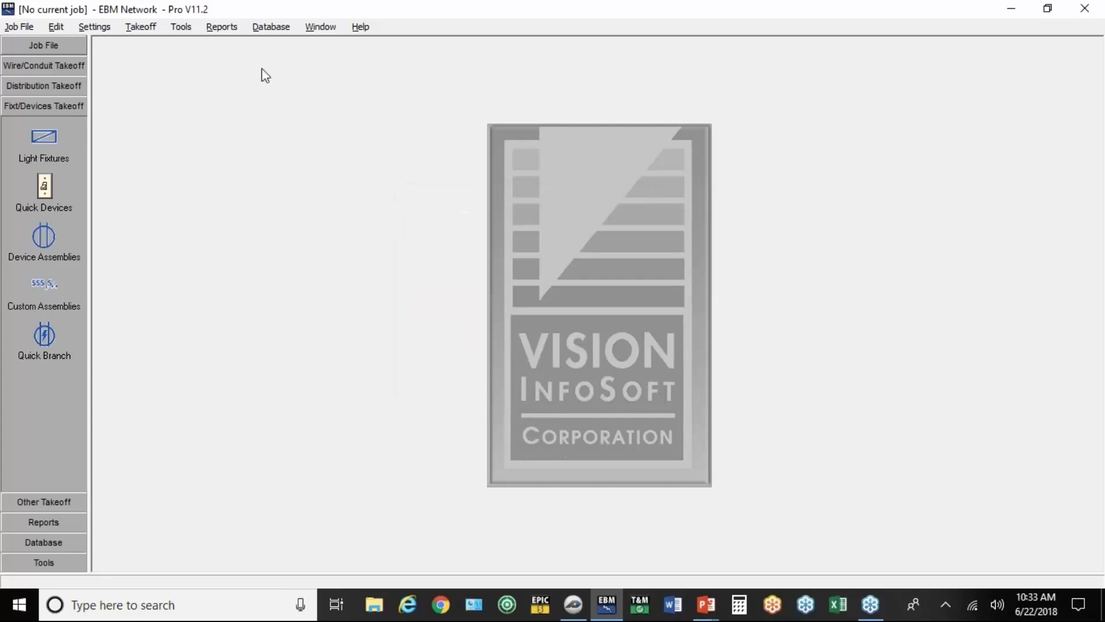
Keep Use PlanSwift checked on the Program Settings Importing tab and save the settings.
{"action": "left_click", "coordinate": [94, 27]}
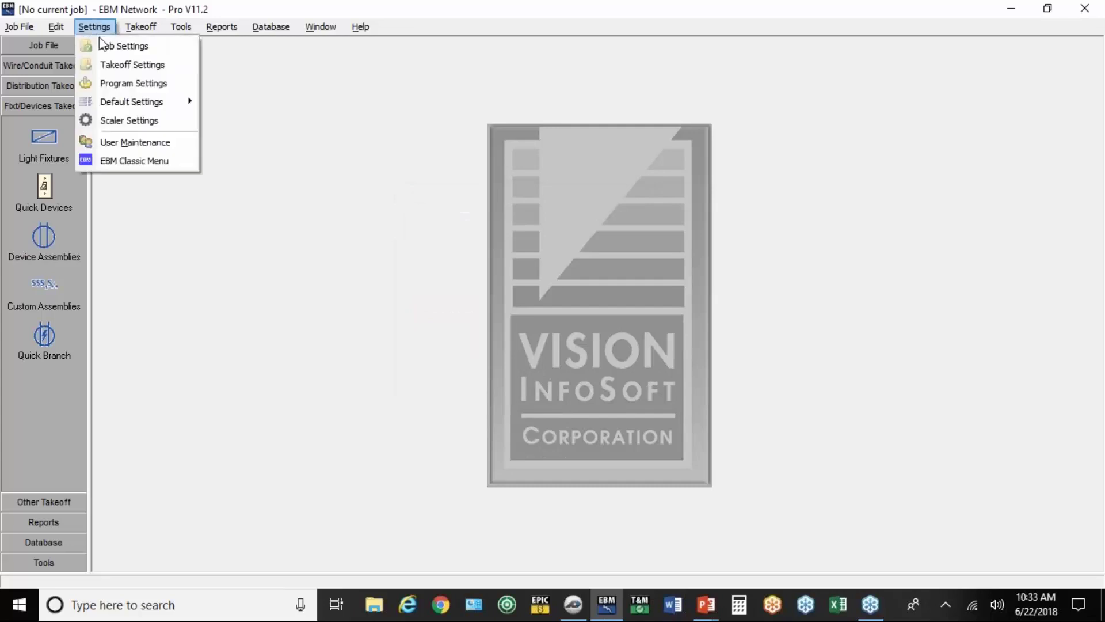
{"action": "left_click", "coordinate": [112, 82]}
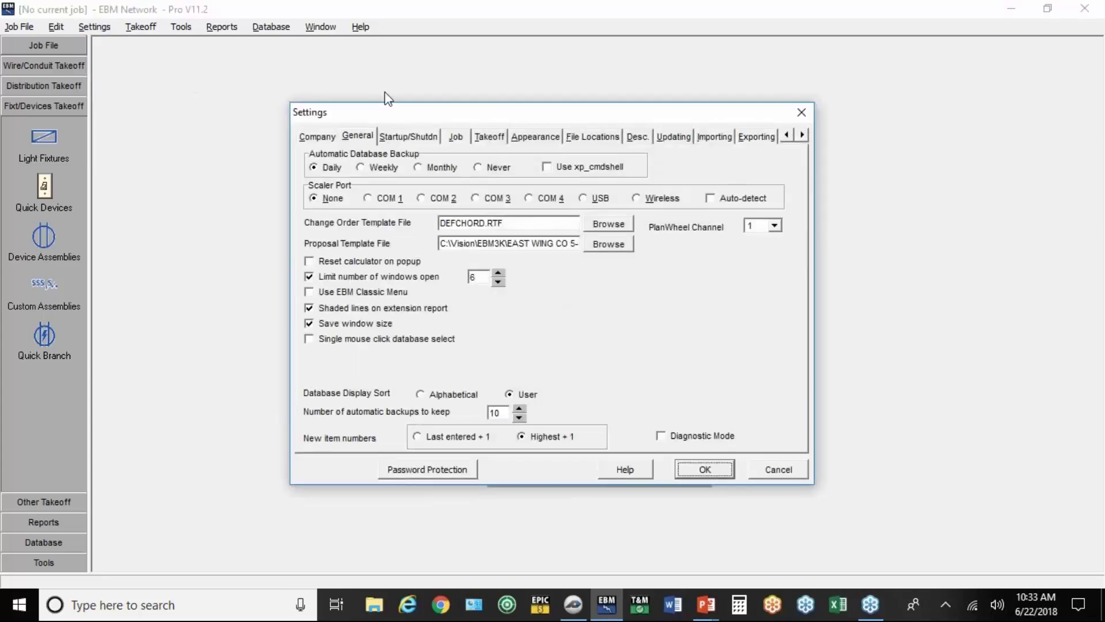
{"action": "left_click", "coordinate": [716, 137]}
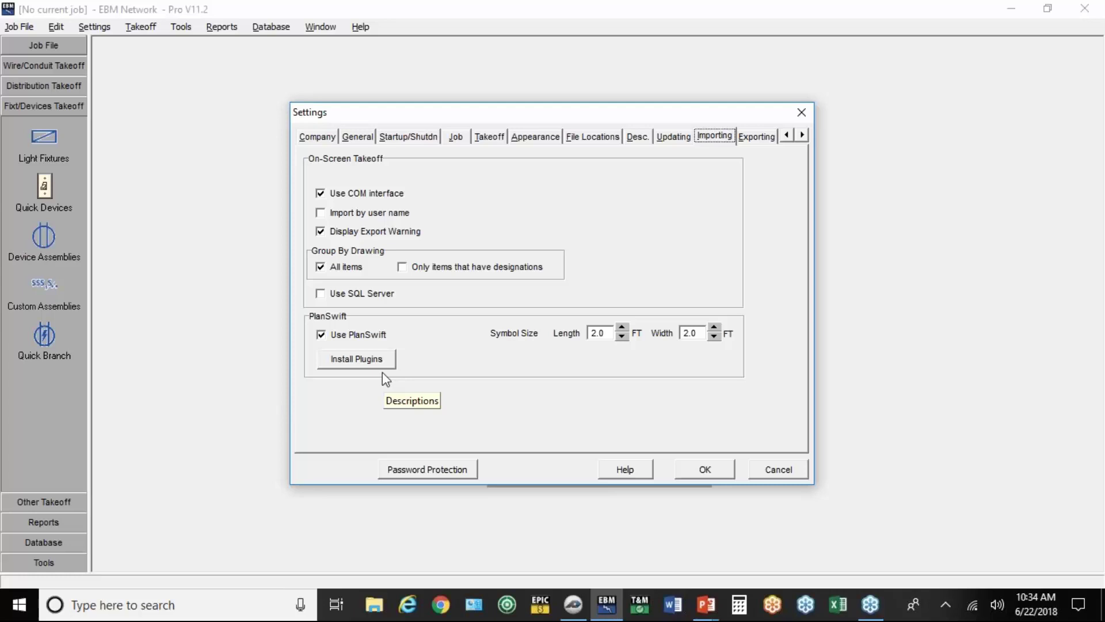
{"action": "left_click", "coordinate": [707, 470]}
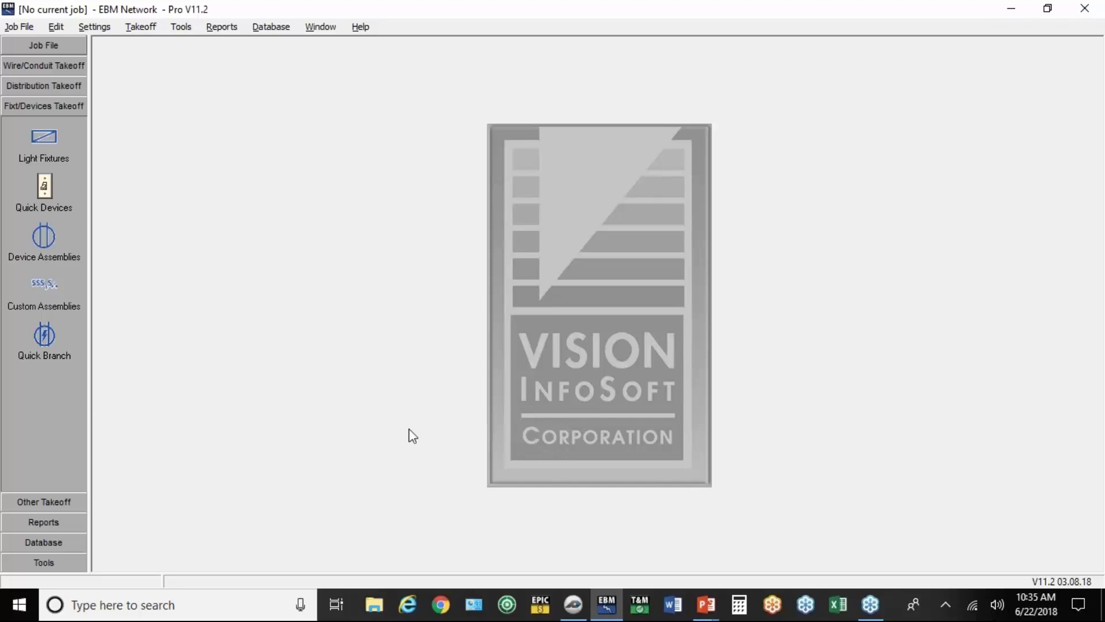
Bring PlanSwift forward and collapse its Templates, Parts, Inputs pane.
{"action": "left_click", "coordinate": [574, 612]}
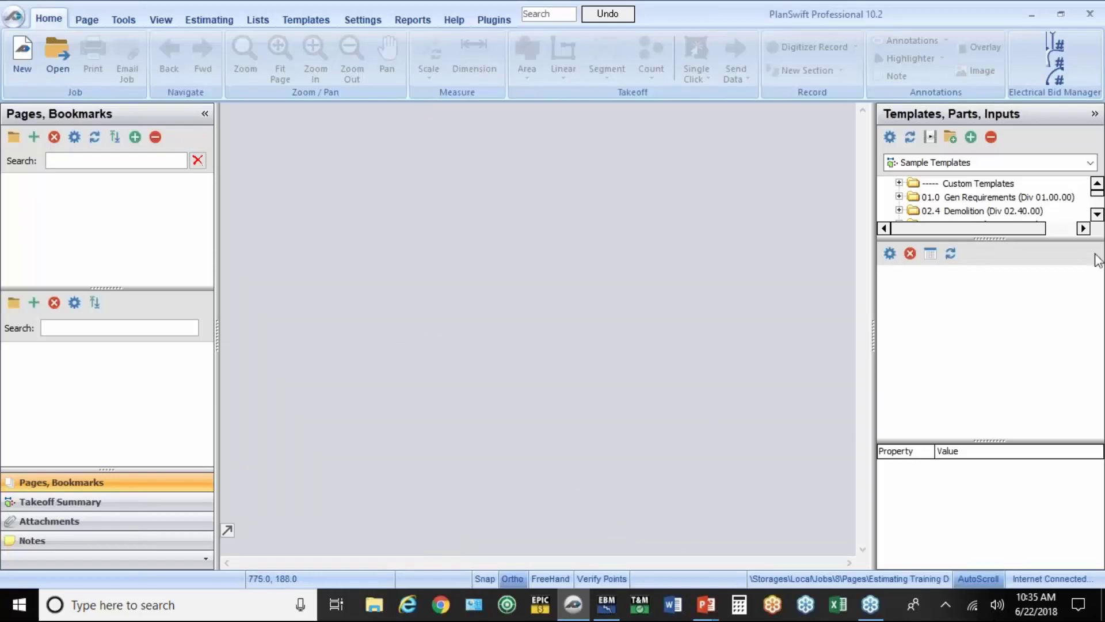
{"action": "left_click", "coordinate": [1095, 115]}
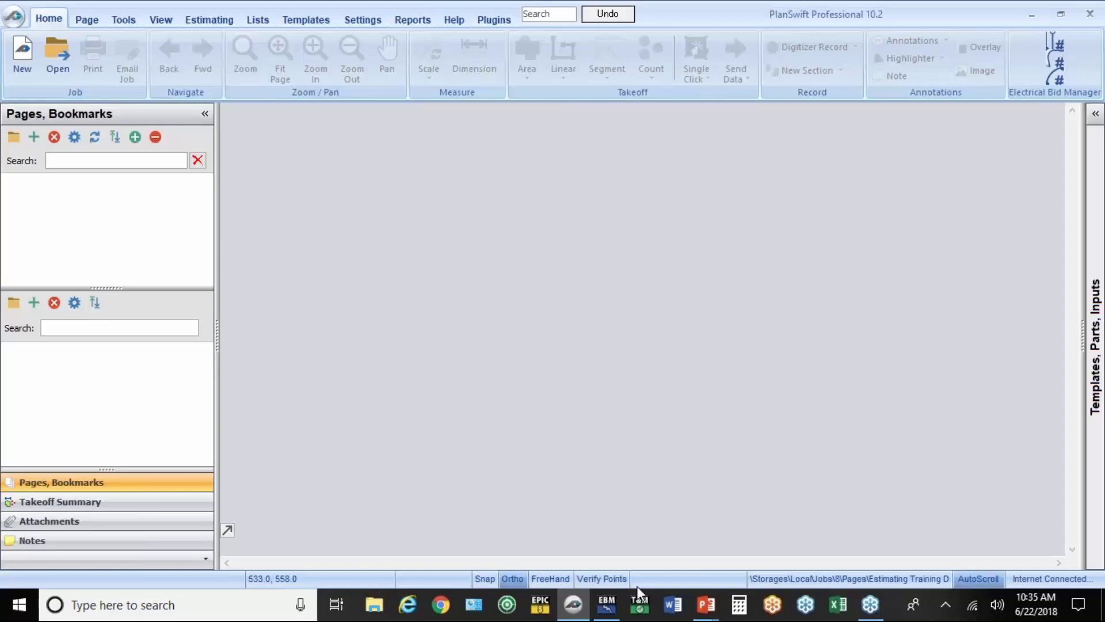
Start a new job in Electrical Bid Manager and name it PS TRAINING.
{"action": "left_click", "coordinate": [608, 610]}
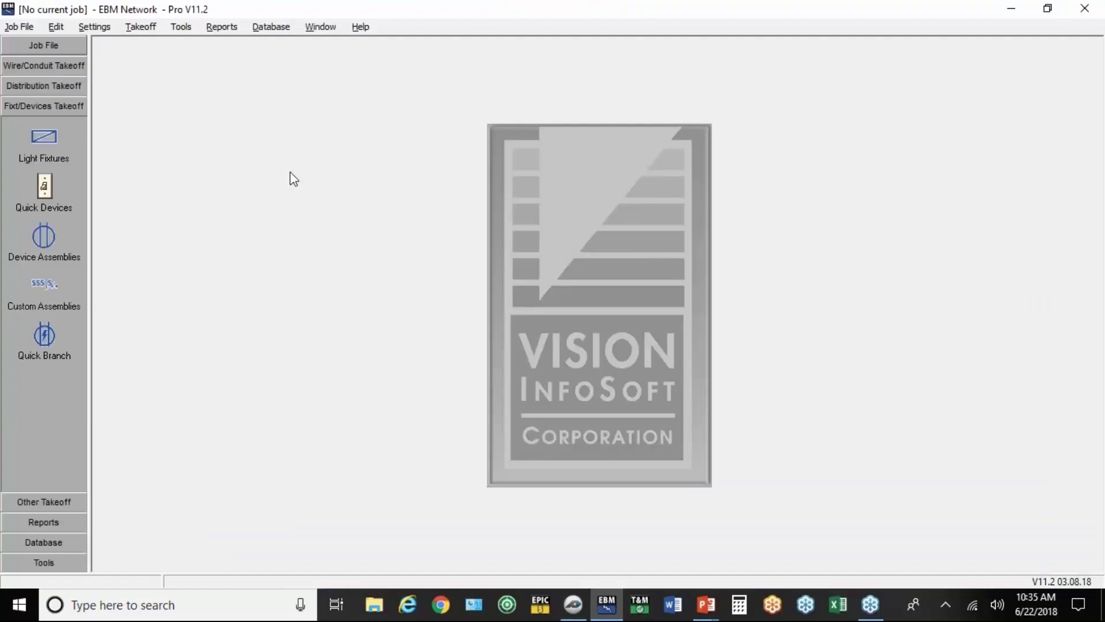
{"action": "left_click", "coordinate": [43, 48]}
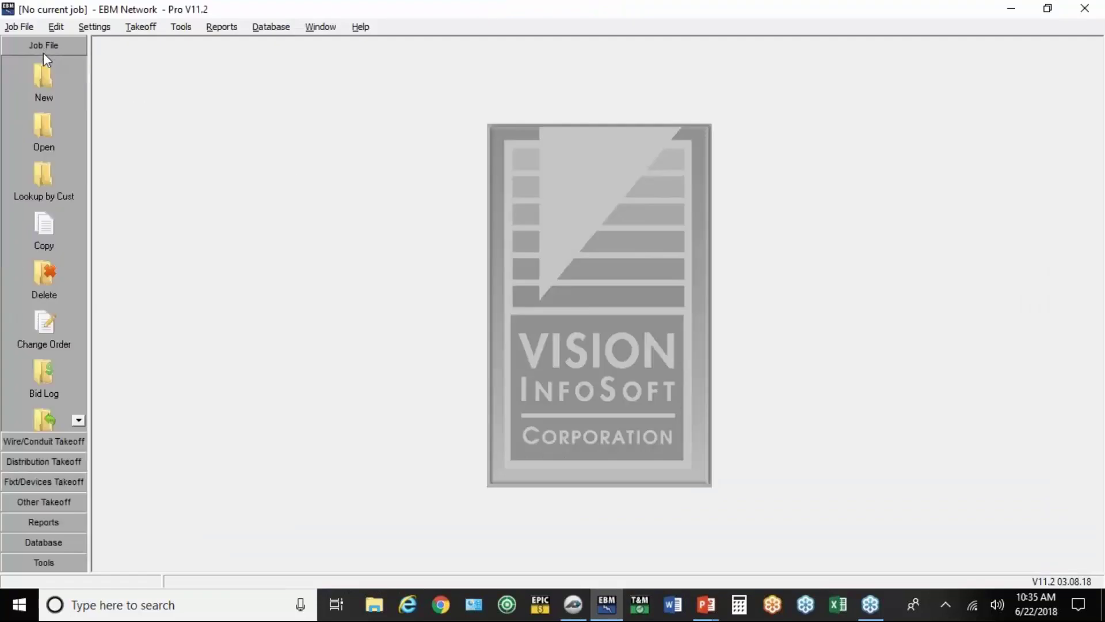
{"action": "left_click", "coordinate": [33, 81]}
{"action": "type", "text": "ps tre"}
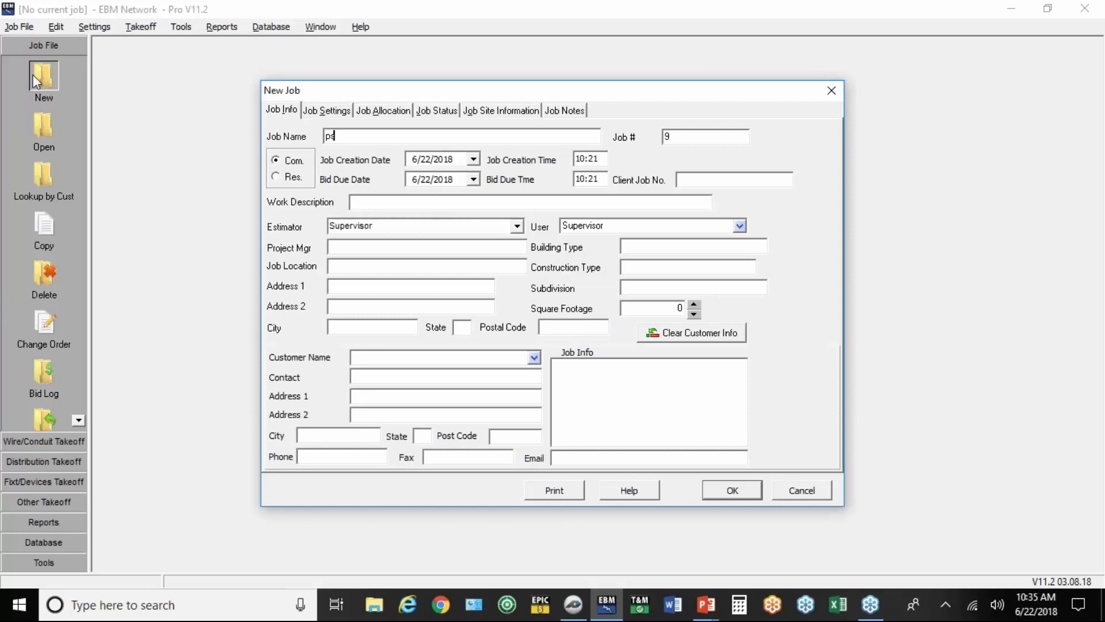
{"action": "key", "text": "BackSpace"}
{"action": "key", "text": "BackSpace"}
{"action": "key", "text": "BackSpace"}
{"action": "key", "text": "BackSpace"}
{"action": "key", "text": "BackSpace"}
{"action": "key", "text": "BackSpace"}
{"action": "type", "text": "PS TRAINING"}
Copy the job name PS TRAINING to the clipboard and create job 9.
{"action": "left_click_drag", "start_coordinate": [383, 136], "coordinate": [324, 136]}
{"action": "right_click", "coordinate": [325, 140]}
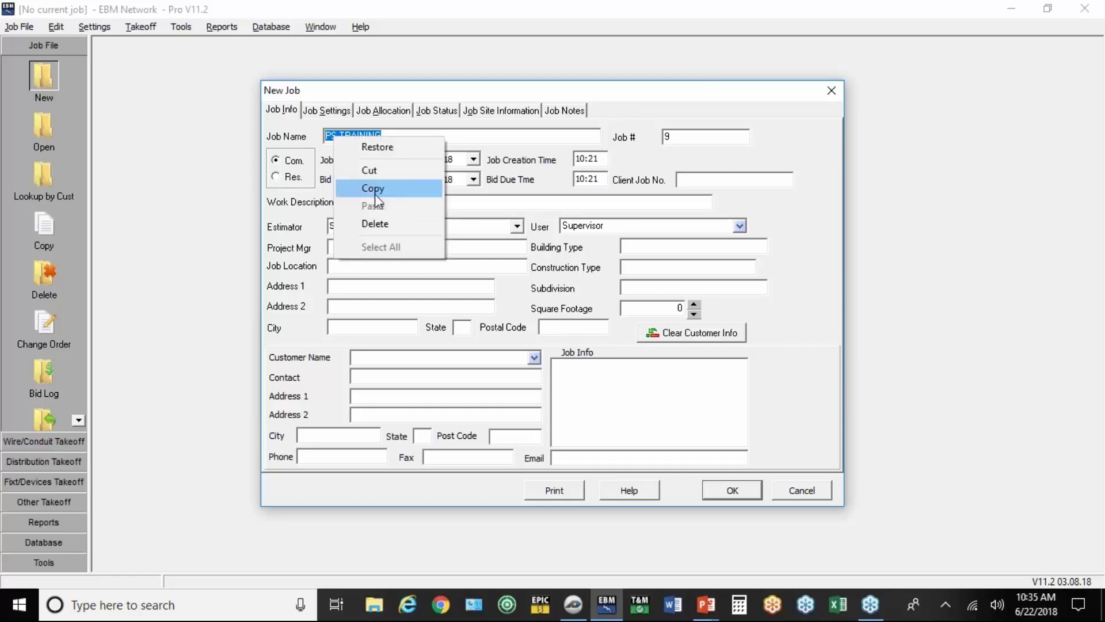
{"action": "left_click", "coordinate": [375, 190]}
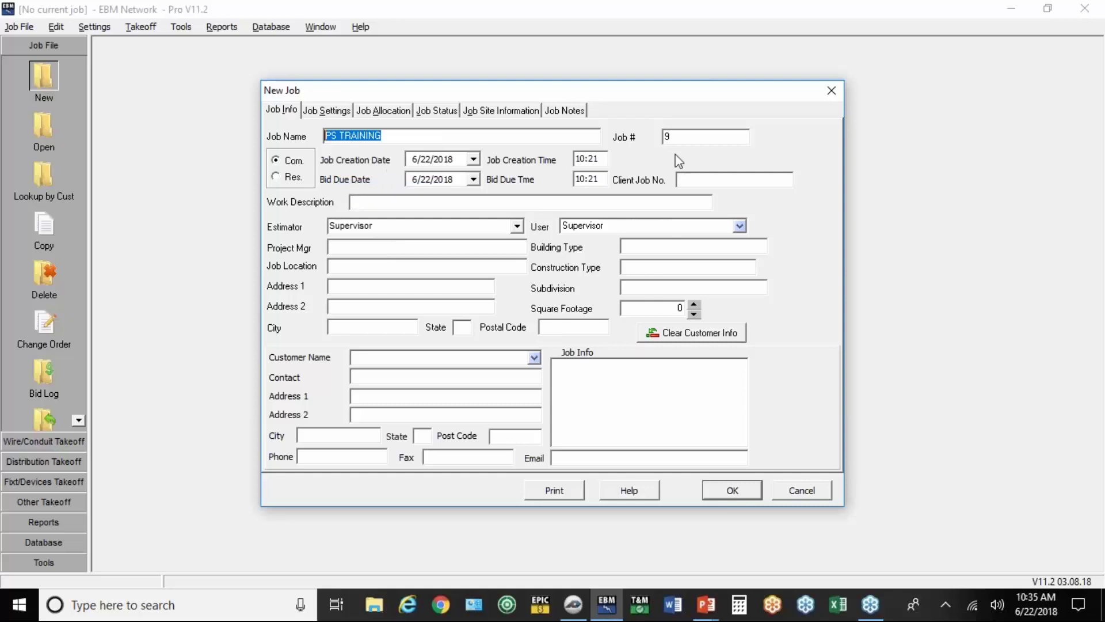
{"action": "left_click", "coordinate": [744, 496]}
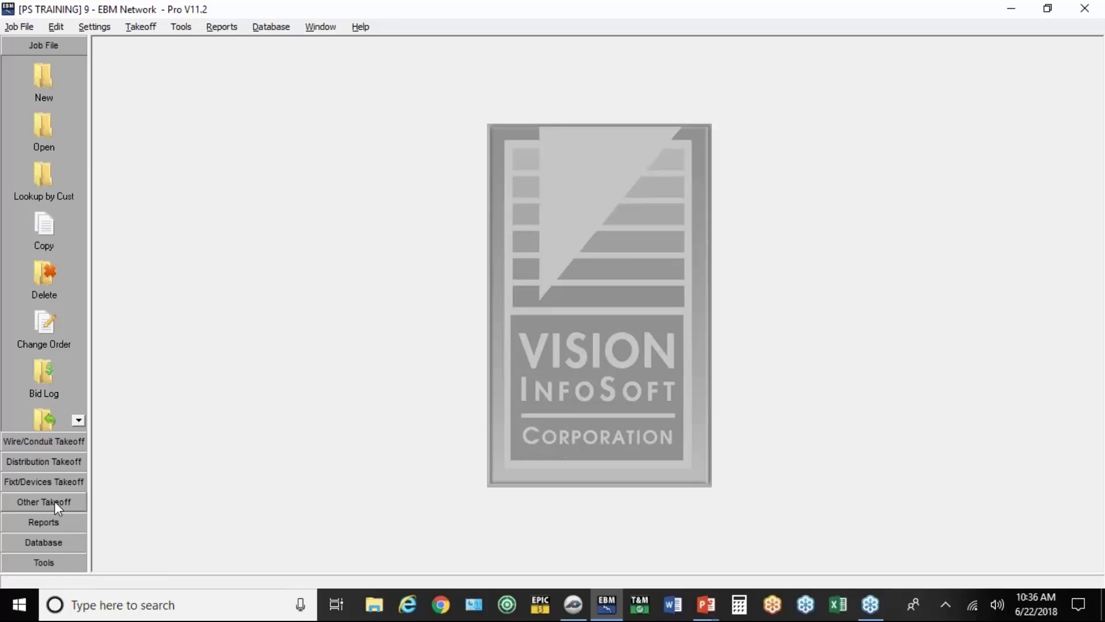
Take off the Switches-Flush Wood/Metal Stud [S] 20A/Spec Grade/Plastic Plate device assembly.
{"action": "left_click", "coordinate": [47, 482]}
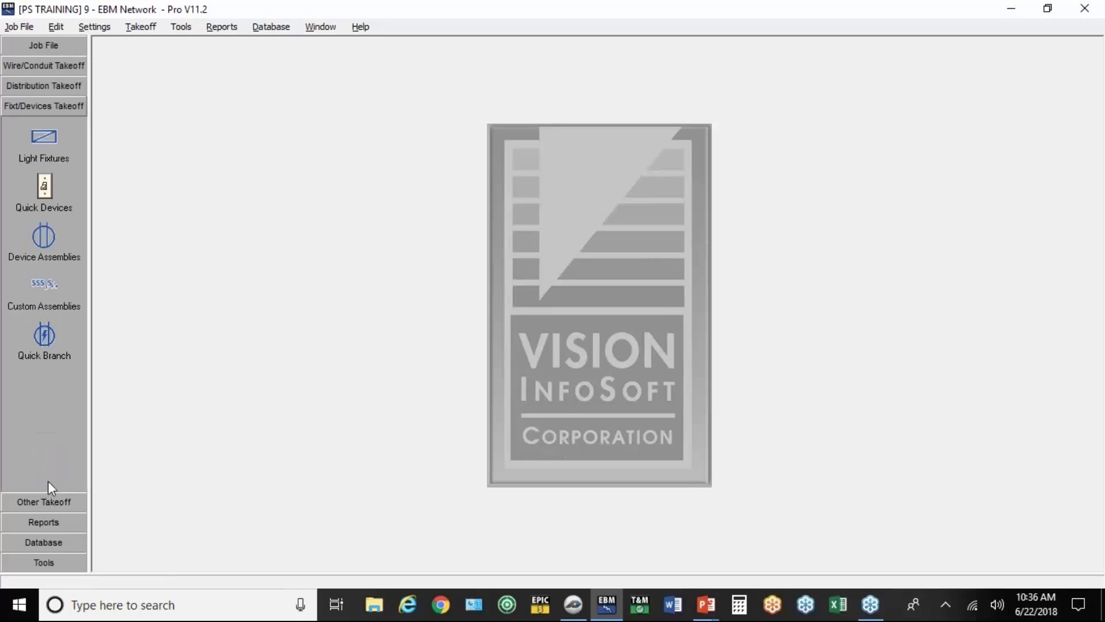
{"action": "left_click", "coordinate": [46, 237]}
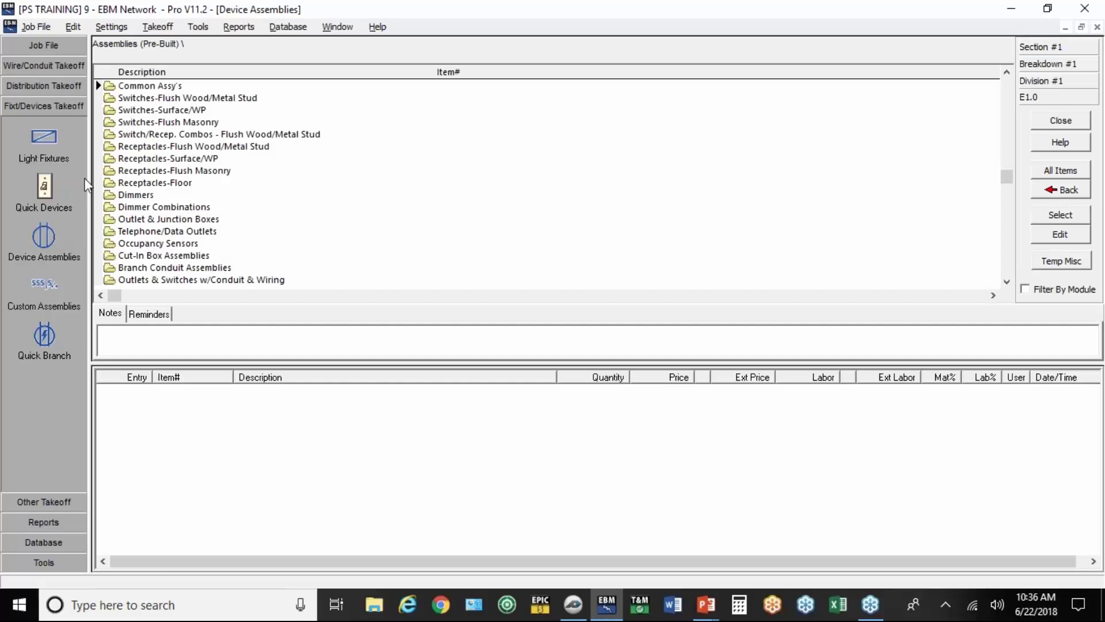
{"action": "double_click", "coordinate": [153, 98]}
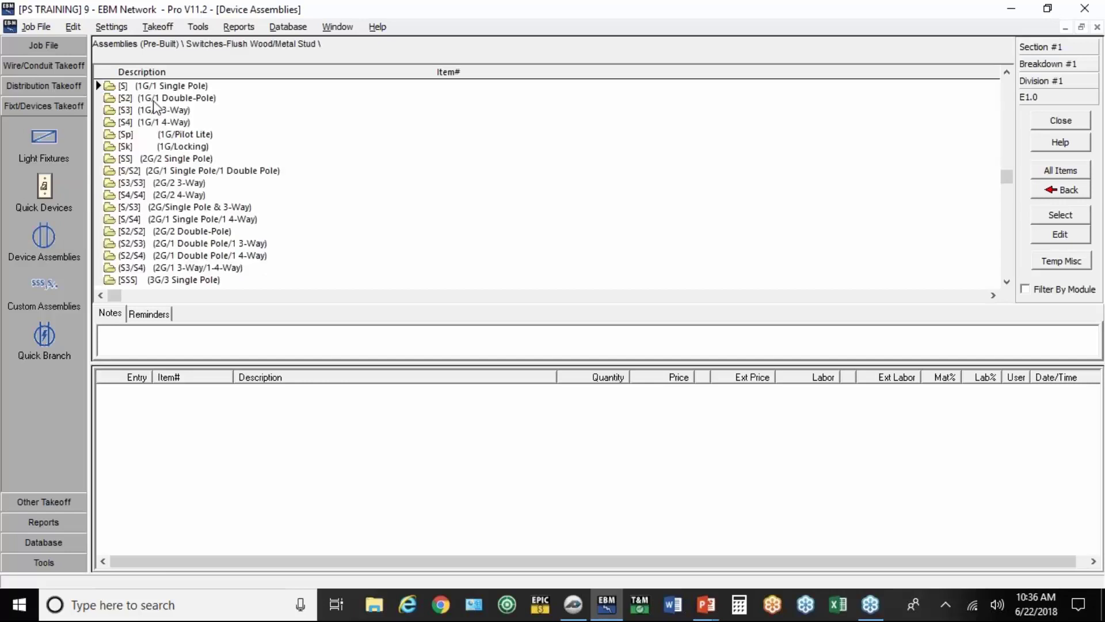
{"action": "double_click", "coordinate": [155, 87]}
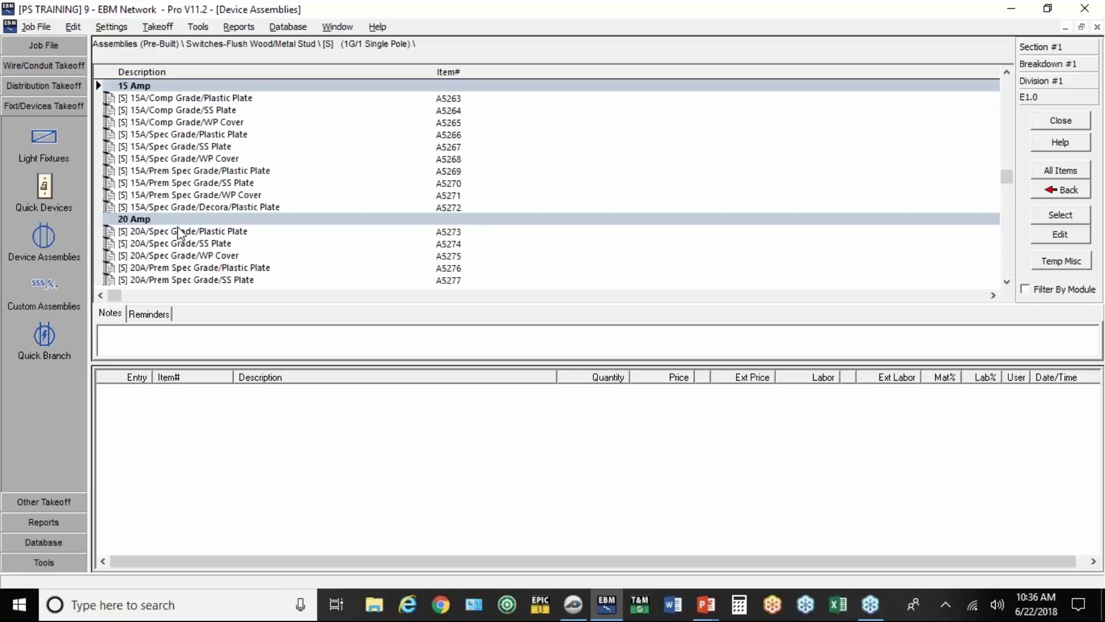
{"action": "double_click", "coordinate": [177, 232]}
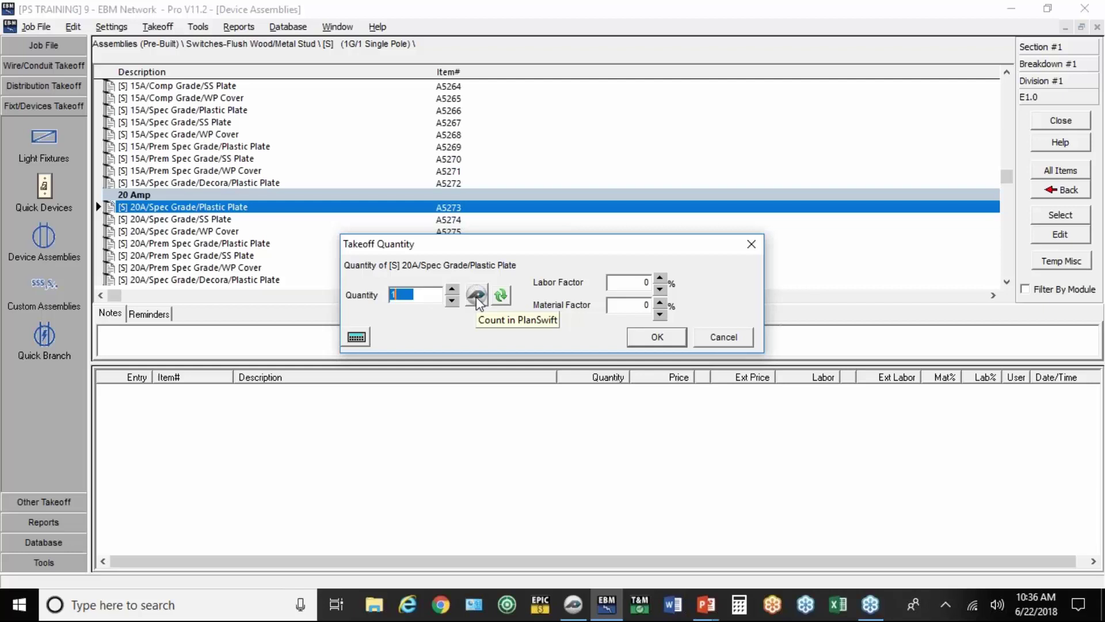
Choose to count the switch in PlanSwift and start a new PlanSwift job.
{"action": "left_click", "coordinate": [476, 296]}
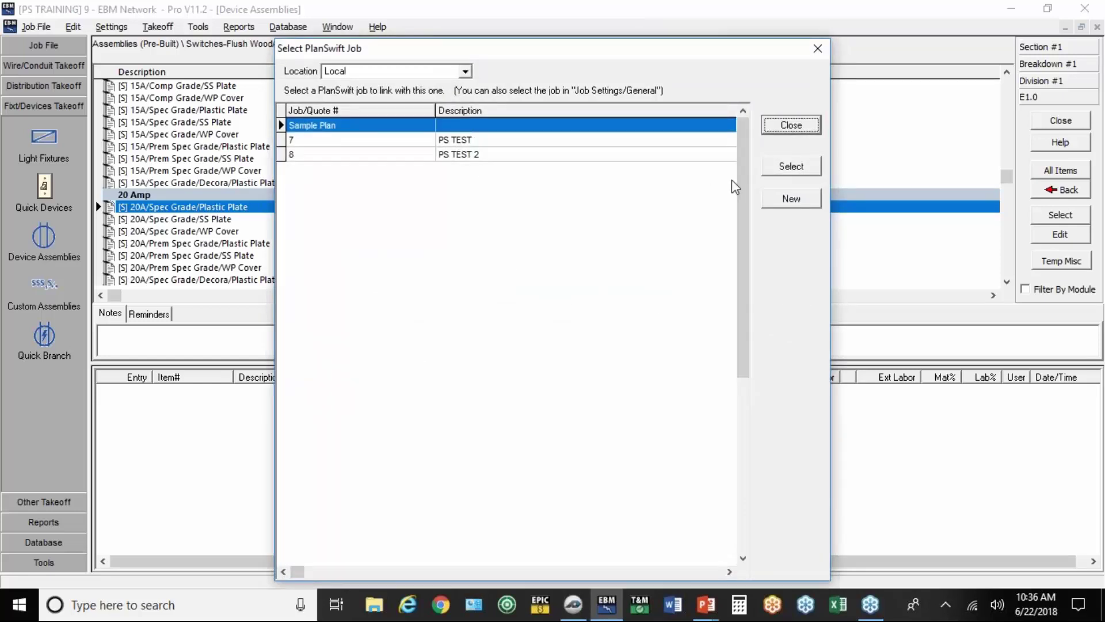
{"action": "left_click", "coordinate": [789, 198]}
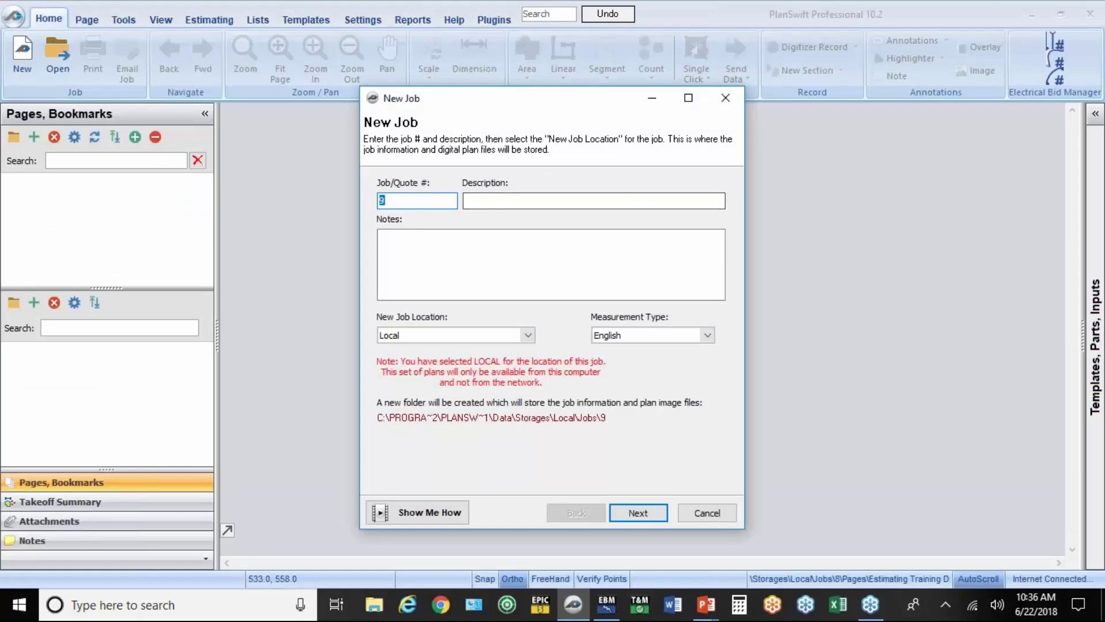
Paste PS TRAINING as the new PlanSwift job's description.
{"action": "left_click", "coordinate": [491, 199]}
{"action": "right_click", "coordinate": [491, 200]}
{"action": "left_click", "coordinate": [347, 270]}
{"action": "left_click", "coordinate": [660, 518]}
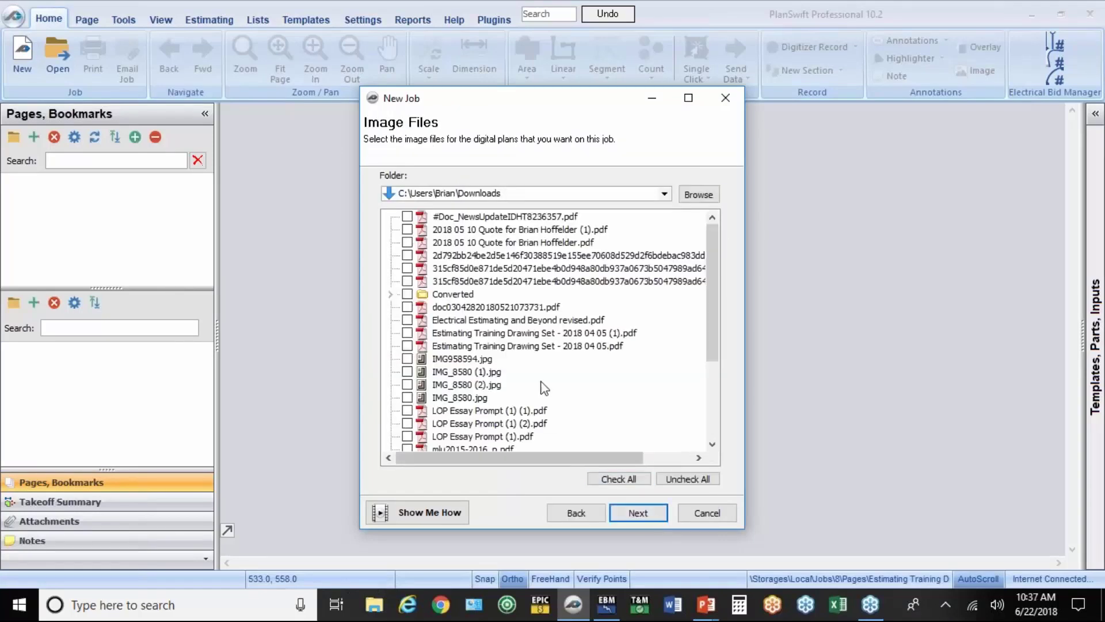
Add Estimating Training Drawing Set - 2018 04 05.pdf as the job's plan file.
{"action": "left_click", "coordinate": [499, 337]}
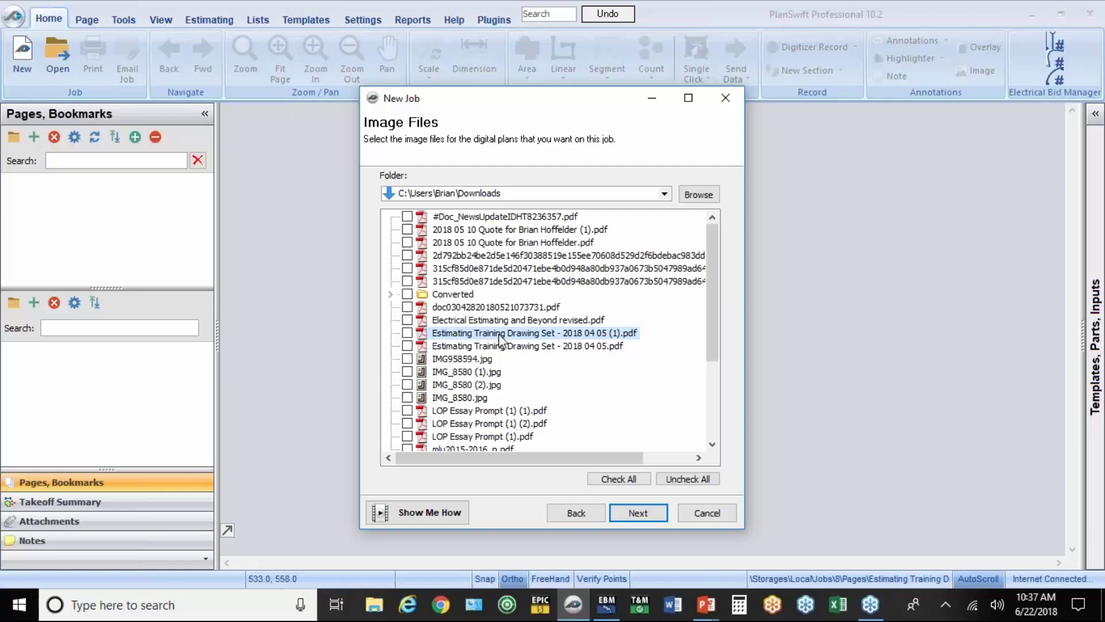
{"action": "left_click", "coordinate": [498, 346]}
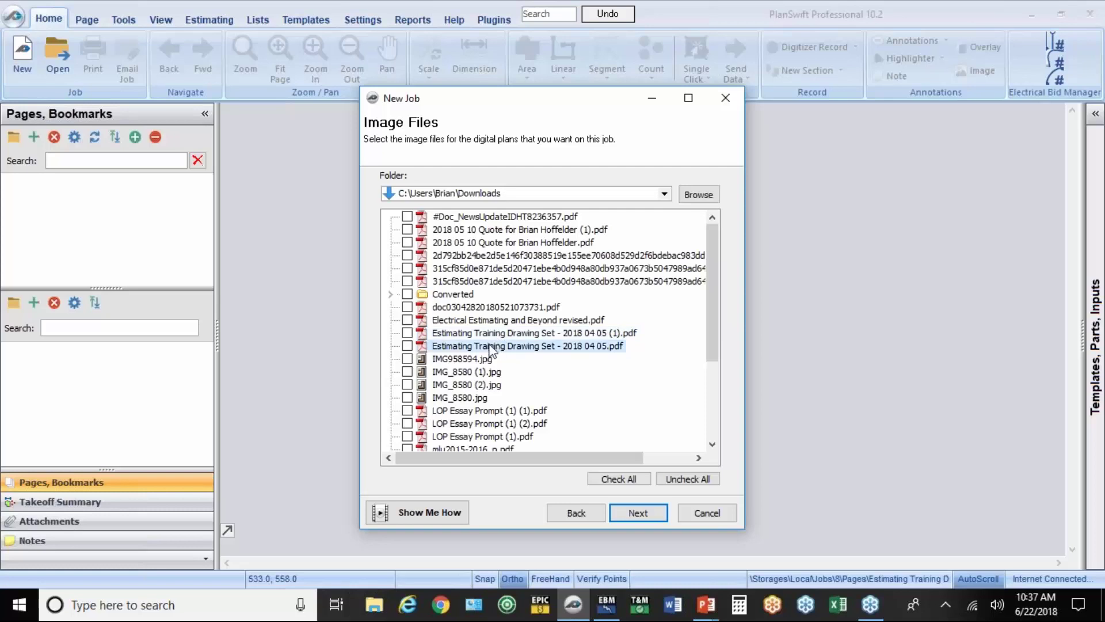
{"action": "left_click", "coordinate": [408, 347]}
{"action": "left_click", "coordinate": [627, 520]}
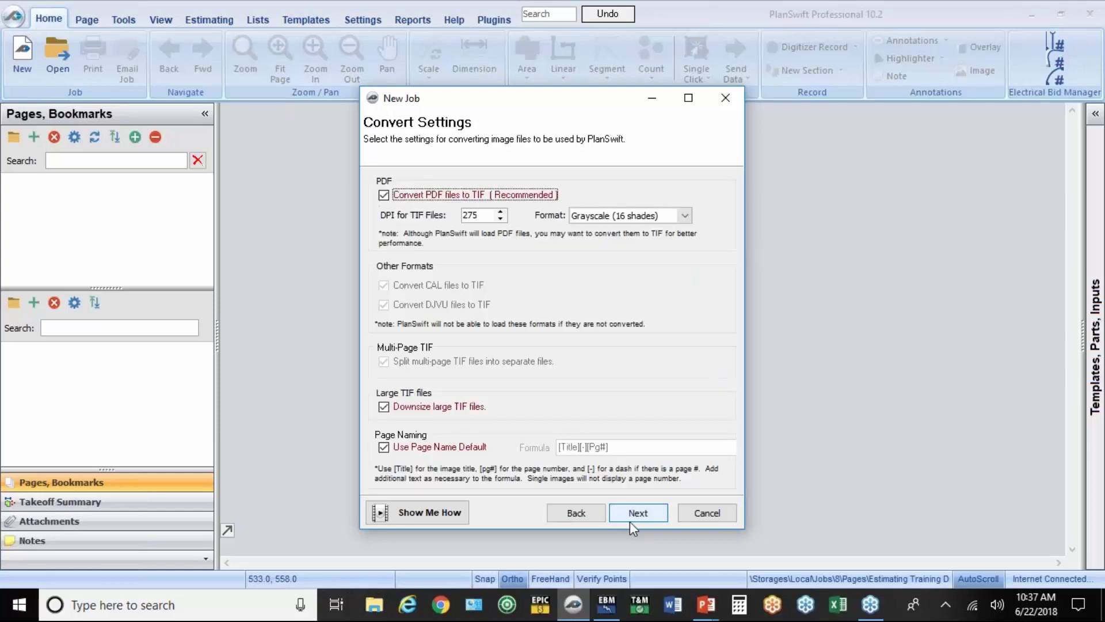
Set the TIF conversion DPI to 250 and finish creating the job.
{"action": "double_click", "coordinate": [487, 214]}
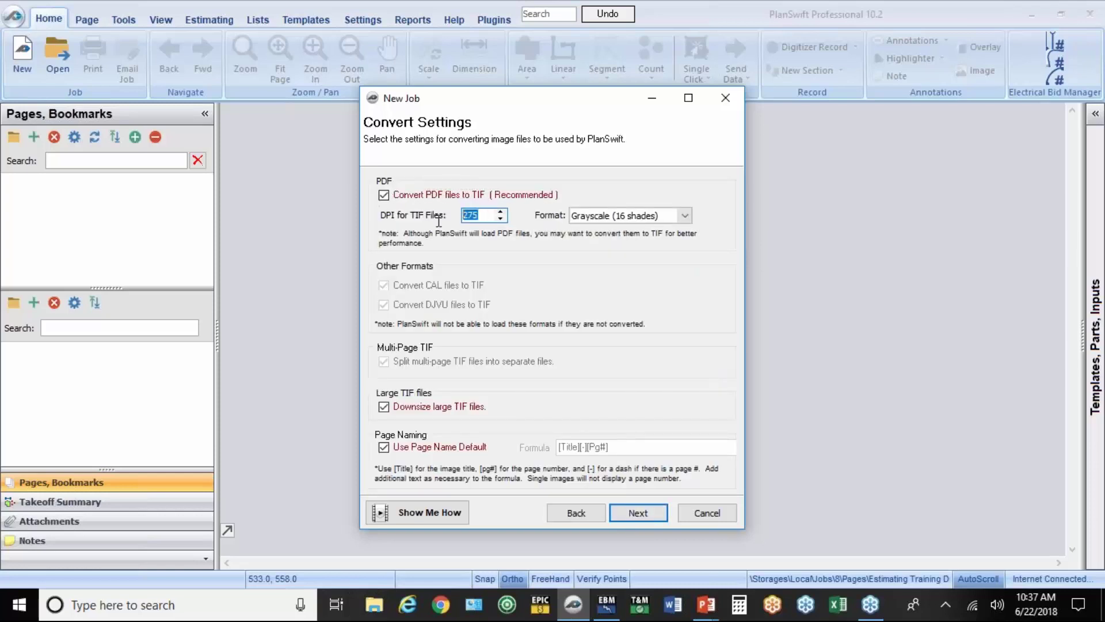
{"action": "type", "text": "250"}
{"action": "left_click", "coordinate": [661, 513]}
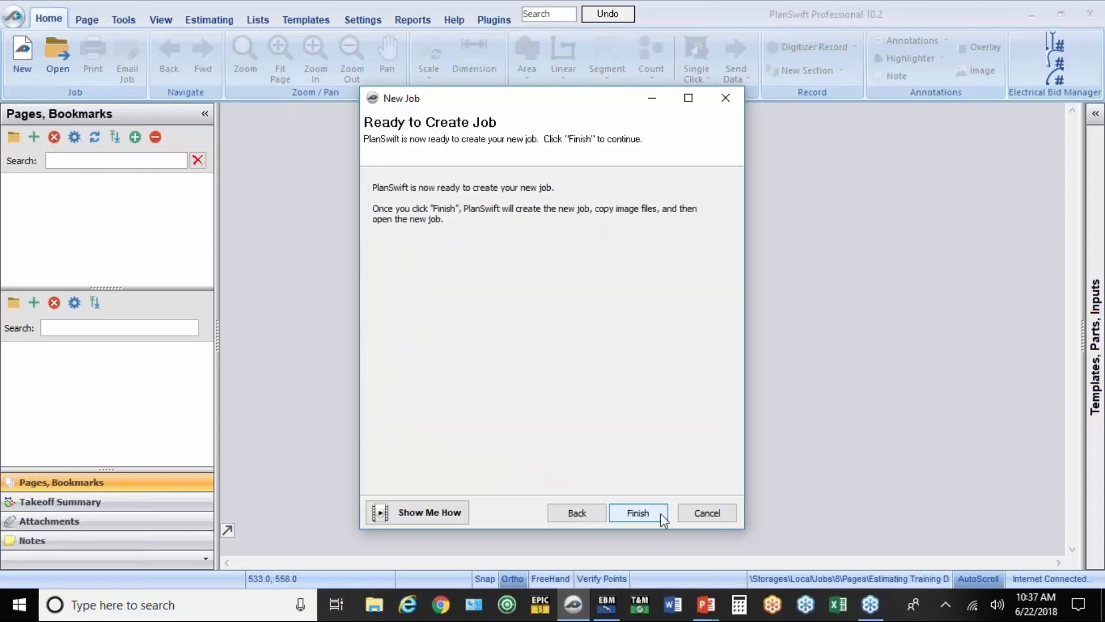
{"action": "left_click", "coordinate": [661, 513]}
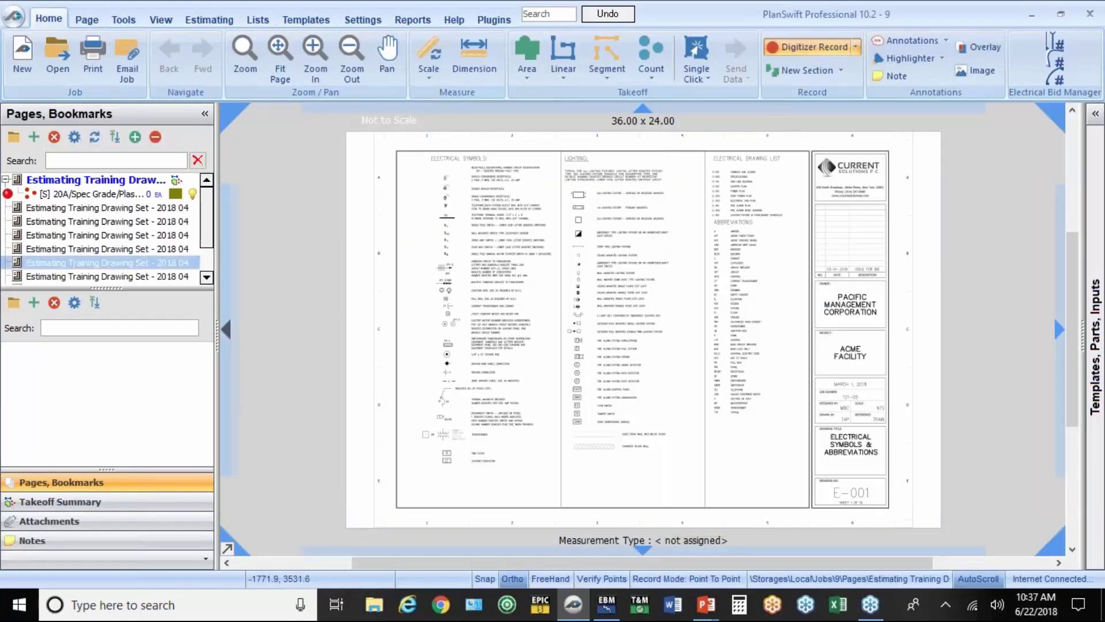
Dismiss the EBM takeoff quantity prompt and the access violation error.
{"action": "left_click", "coordinate": [79, 233]}
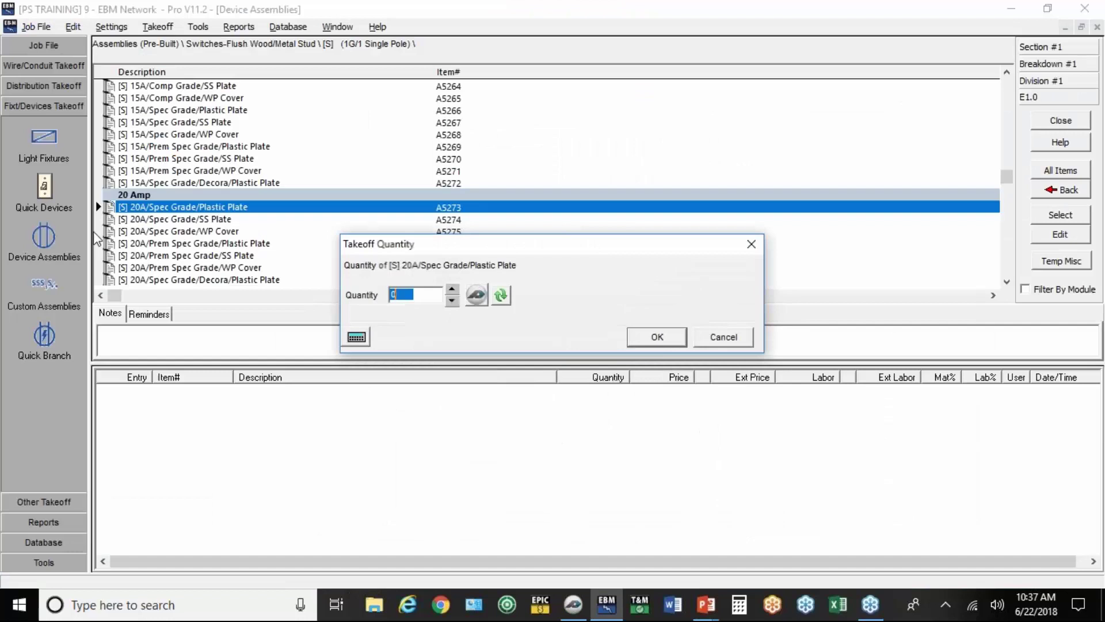
{"action": "left_click", "coordinate": [726, 341]}
{"action": "left_click", "coordinate": [726, 340]}
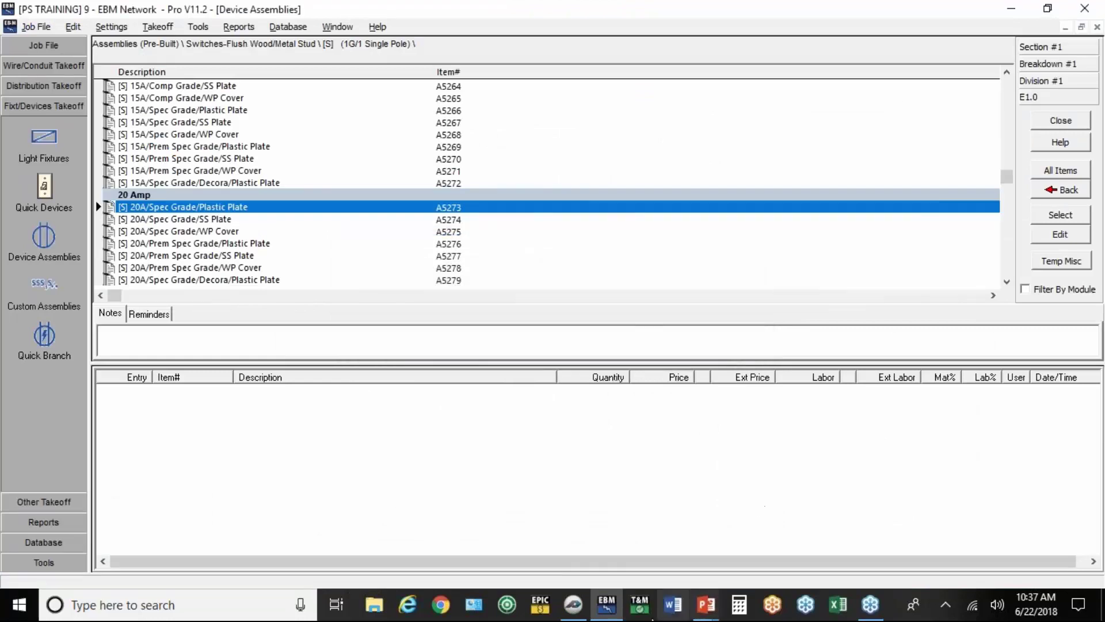
{"action": "left_click", "coordinate": [579, 611]}
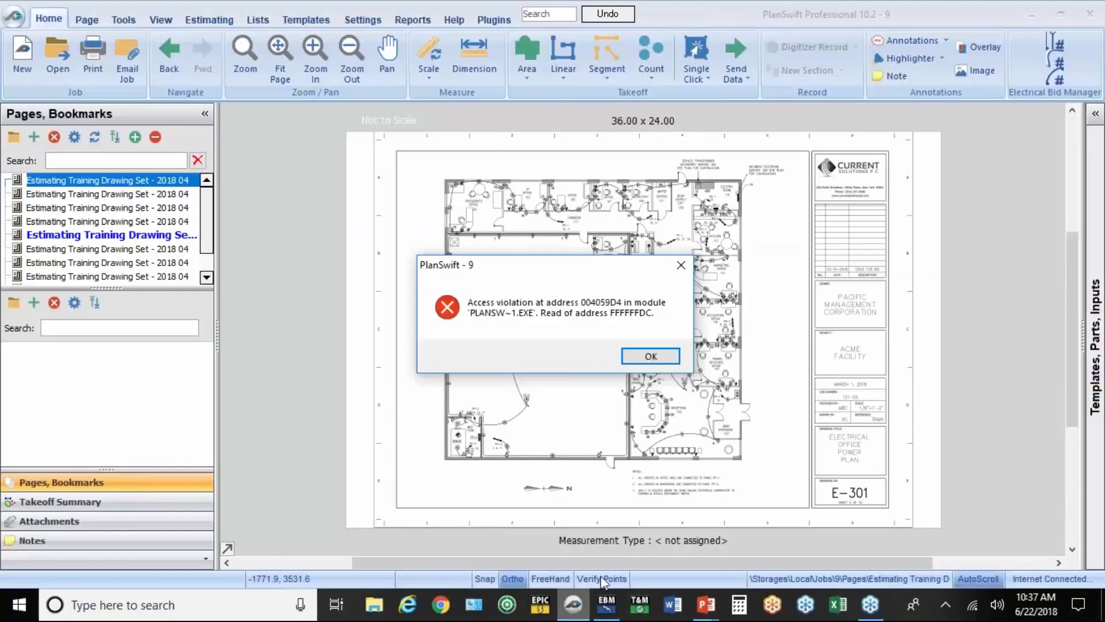
{"action": "left_click", "coordinate": [646, 355]}
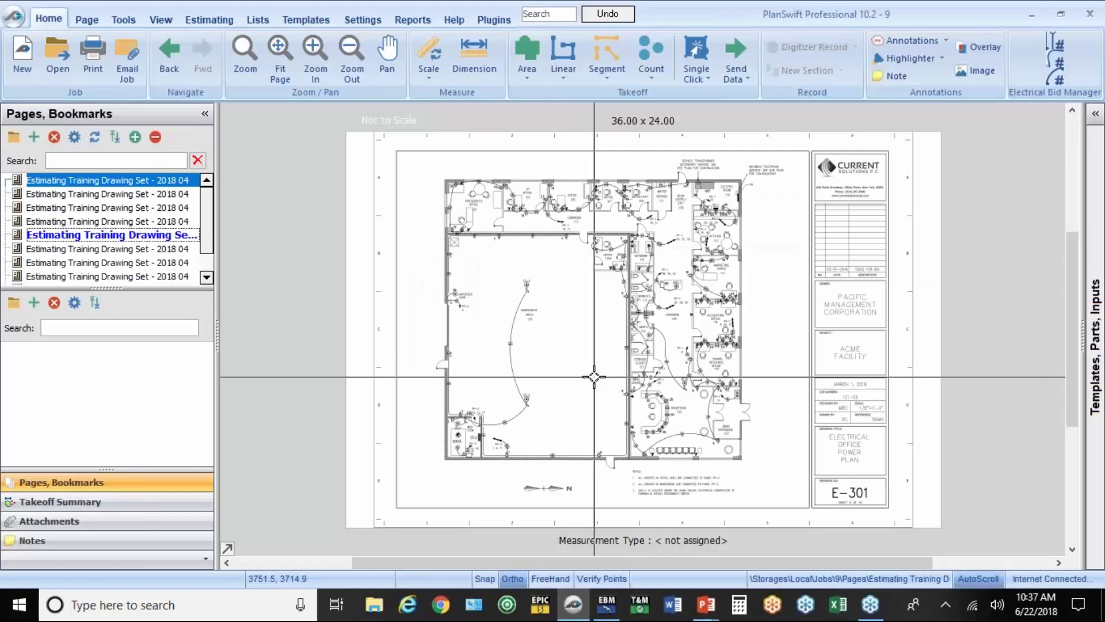
Open page E-201, zoom in, and pick a standard scale for it.
{"action": "left_click", "coordinate": [162, 225]}
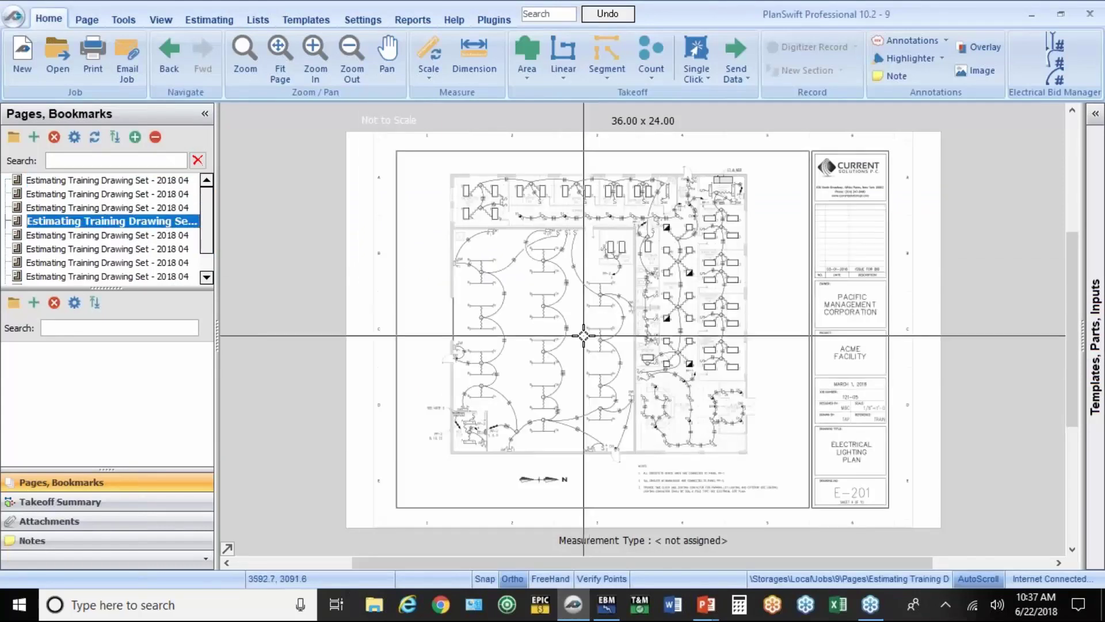
{"action": "scroll", "coordinate": [586, 336], "scroll_direction": "up", "scroll_amount": 3}
{"action": "scroll", "coordinate": [586, 335], "scroll_direction": "up", "scroll_amount": 2}
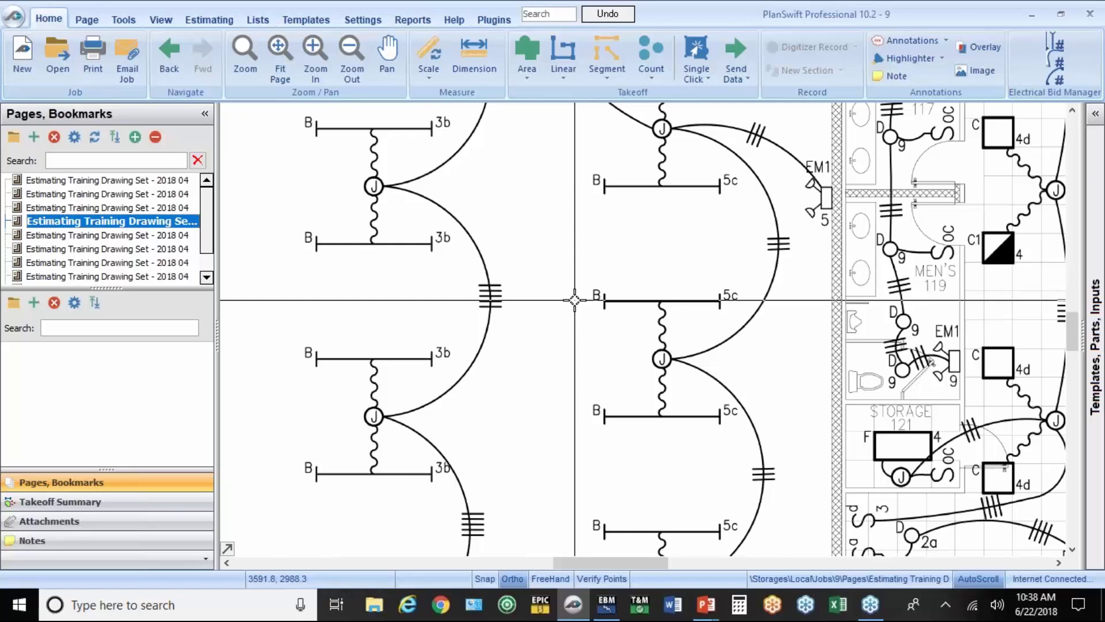
{"action": "left_click", "coordinate": [426, 75]}
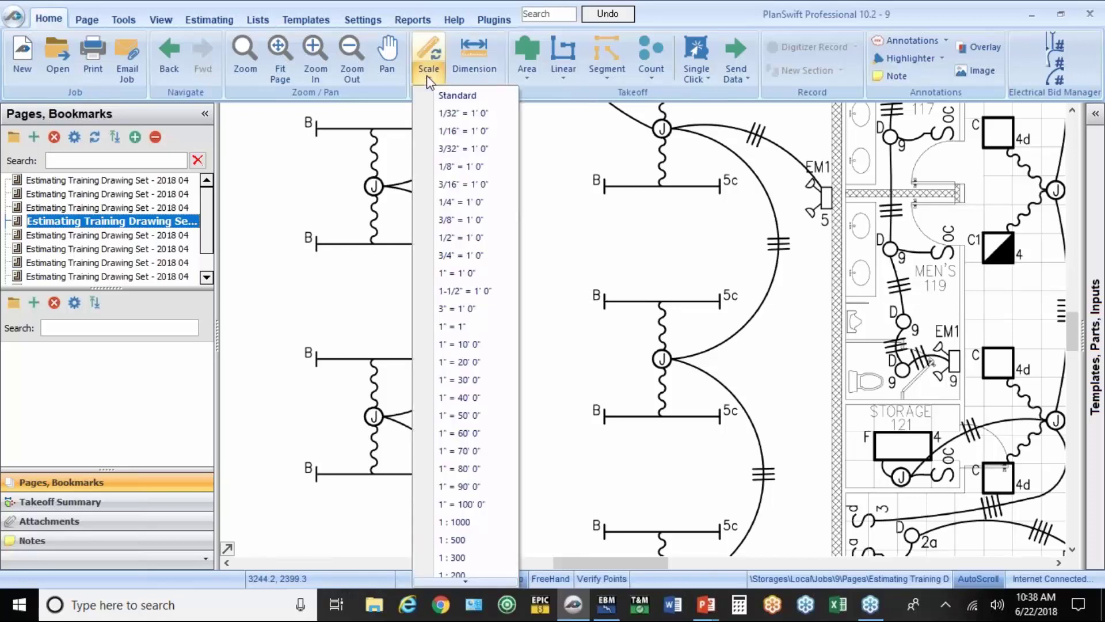
{"action": "left_click", "coordinate": [467, 164]}
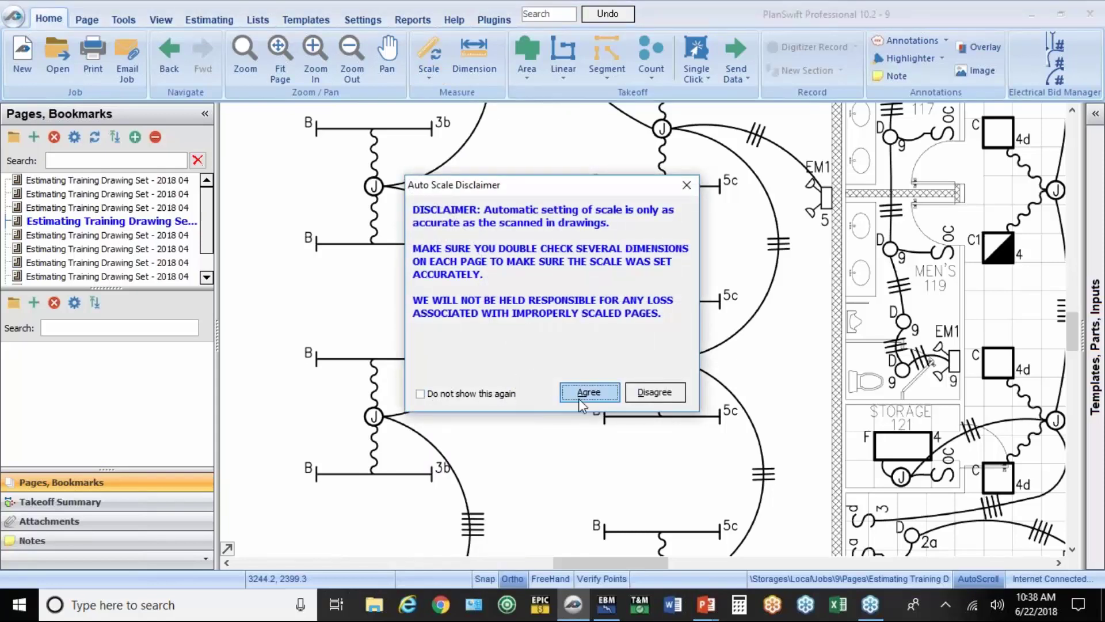
Accept the auto-scale disclaimer and measure the B-to-5c fixture line at 11'-1 1/2".
{"action": "left_click", "coordinate": [599, 392]}
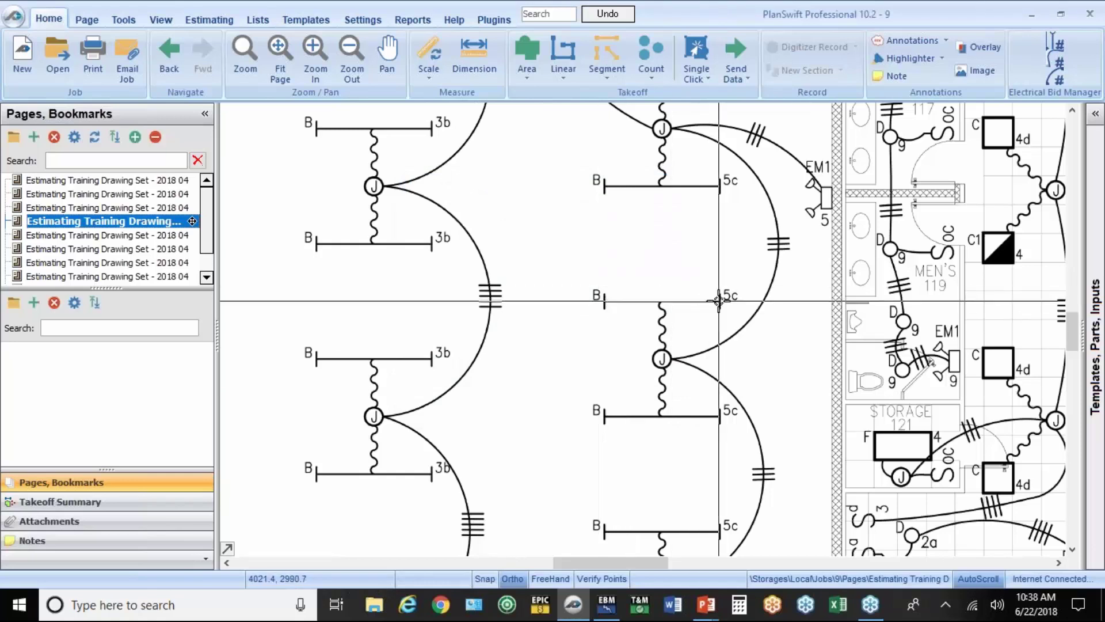
{"action": "left_click", "coordinate": [477, 50]}
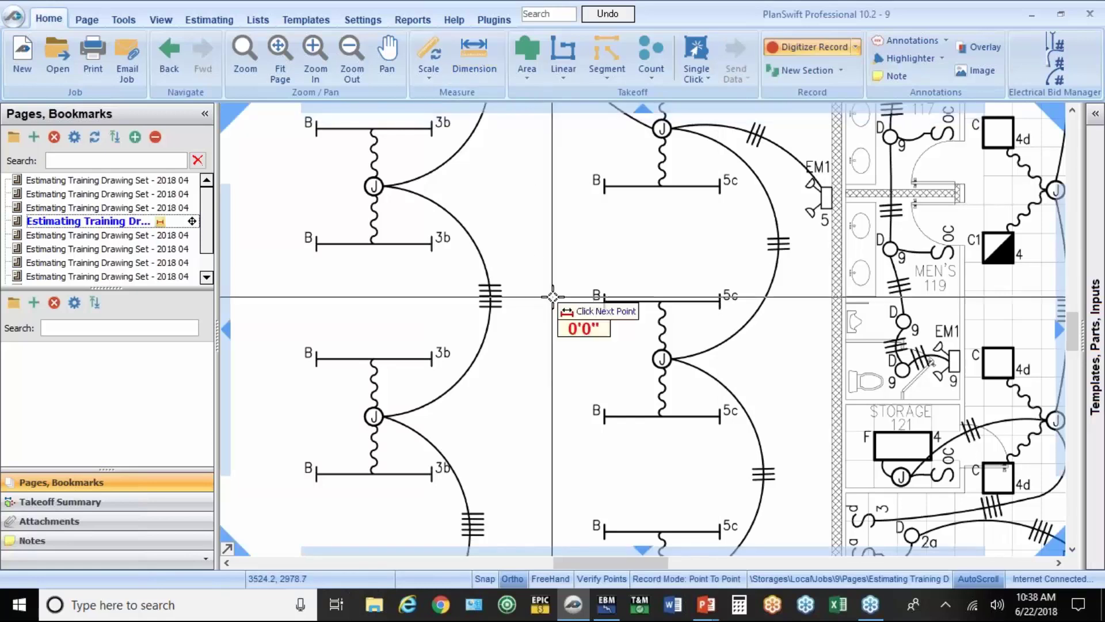
{"action": "left_click", "coordinate": [604, 299]}
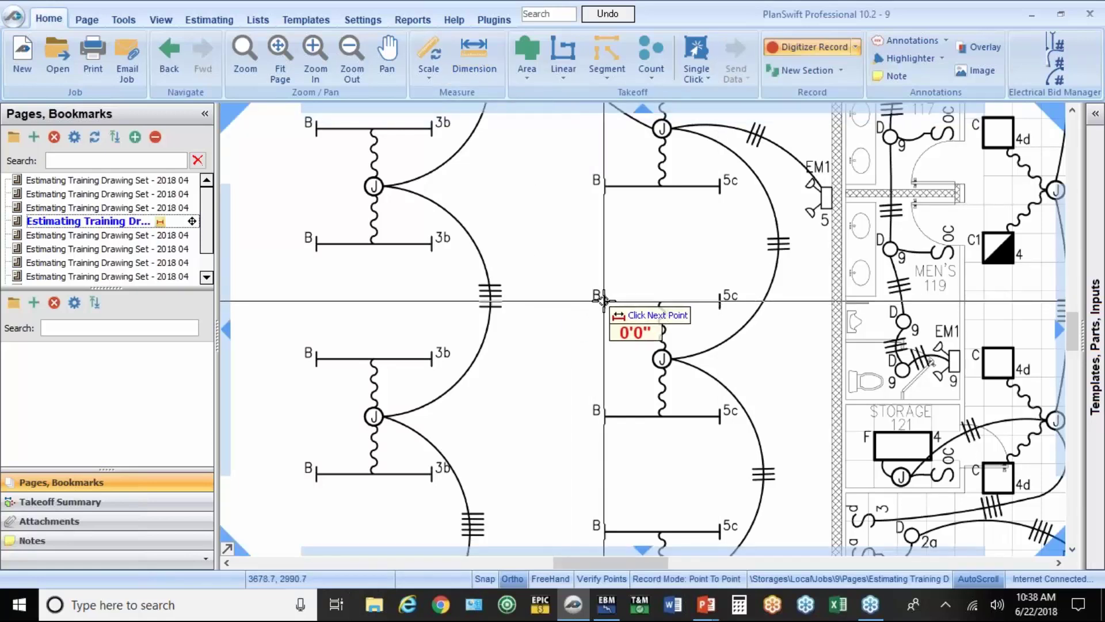
{"action": "left_click", "coordinate": [719, 299]}
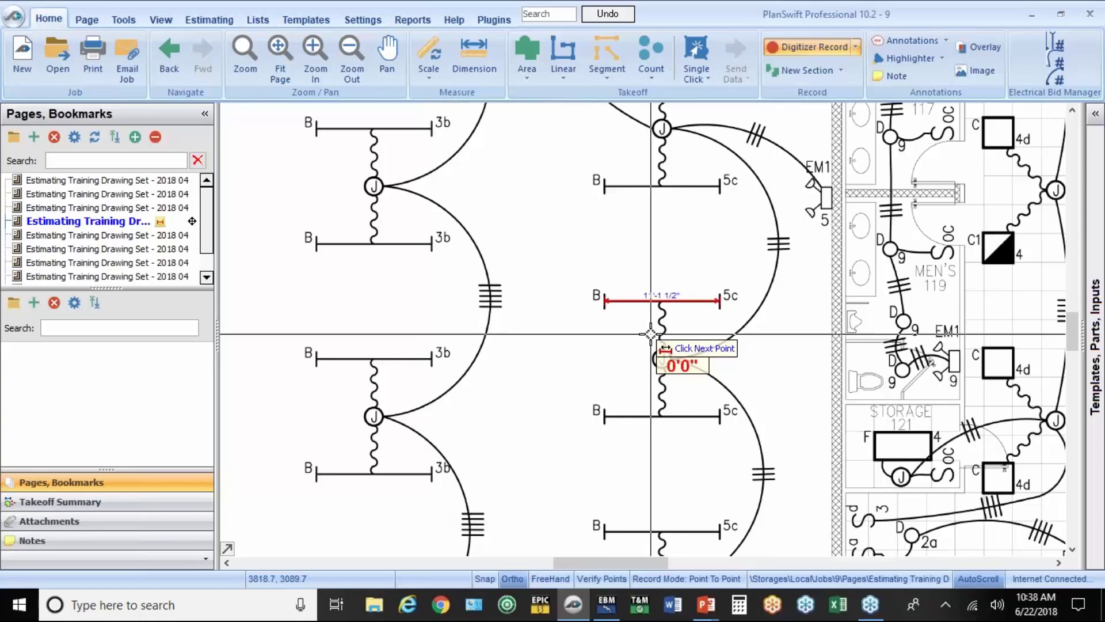
{"action": "scroll", "coordinate": [661, 339], "scroll_direction": "up", "scroll_amount": 4}
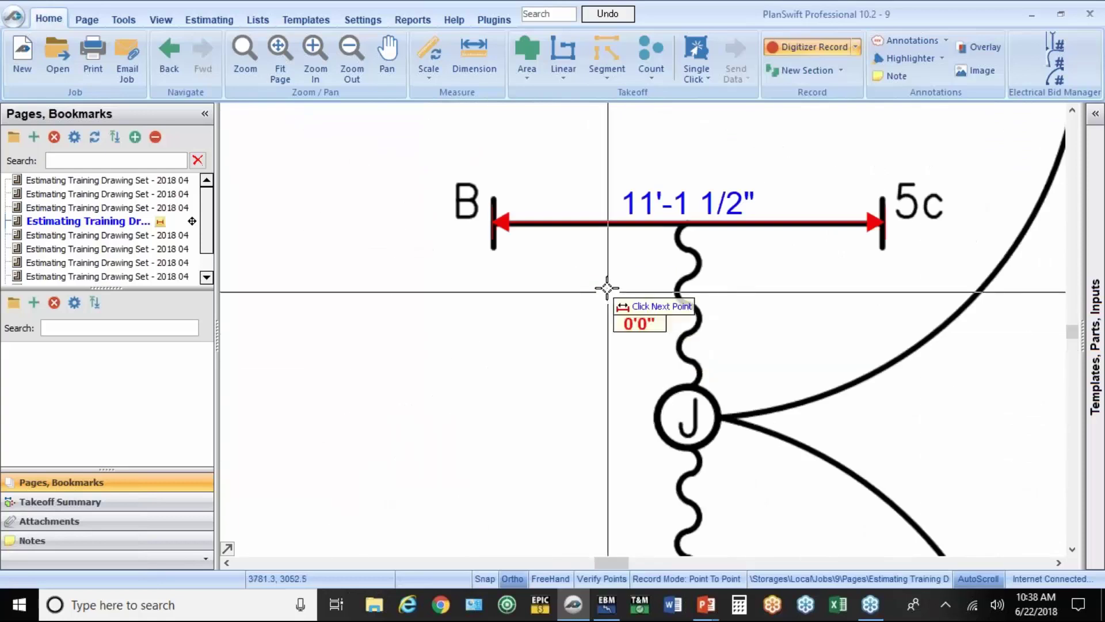
Rescale the page by marking 8'-0" between the B end and the 5c end.
{"action": "left_click", "coordinate": [431, 70]}
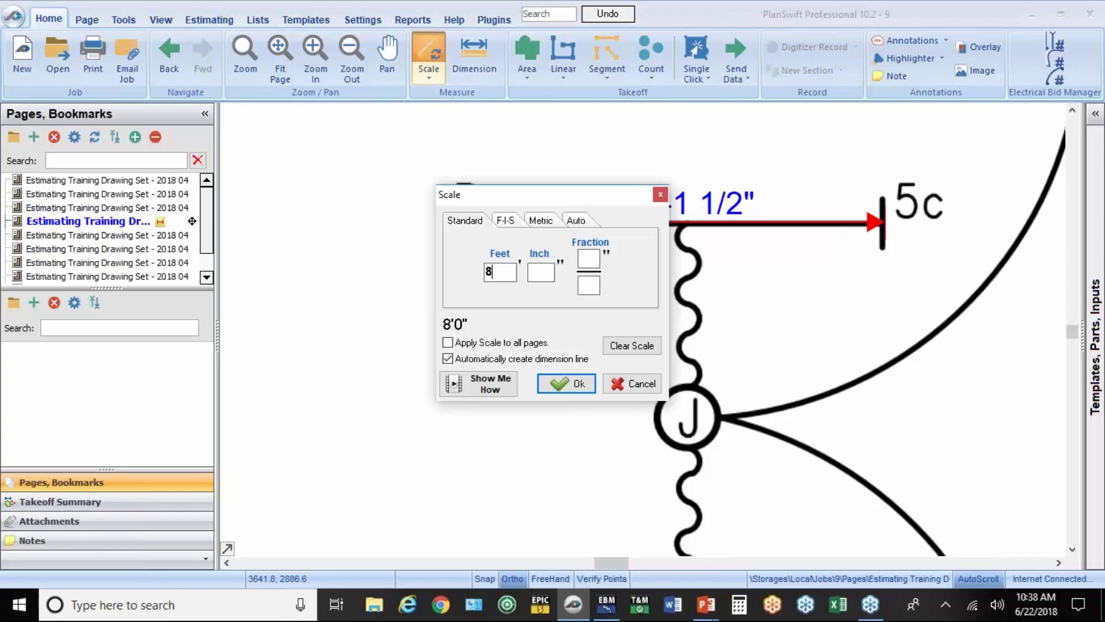
{"action": "left_click", "coordinate": [561, 384]}
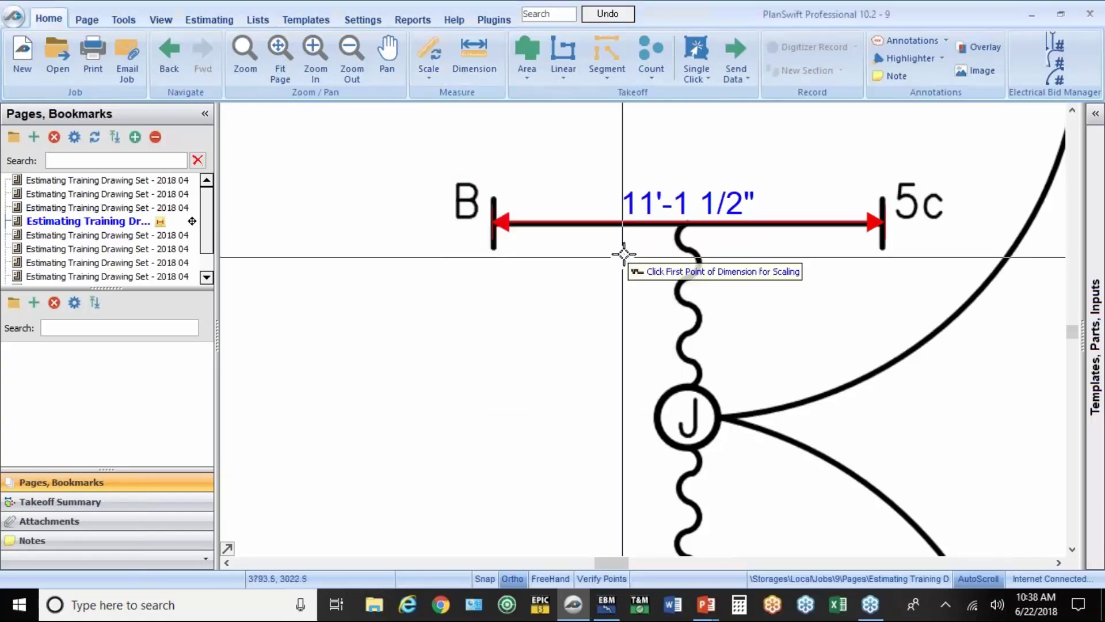
{"action": "left_click", "coordinate": [494, 225]}
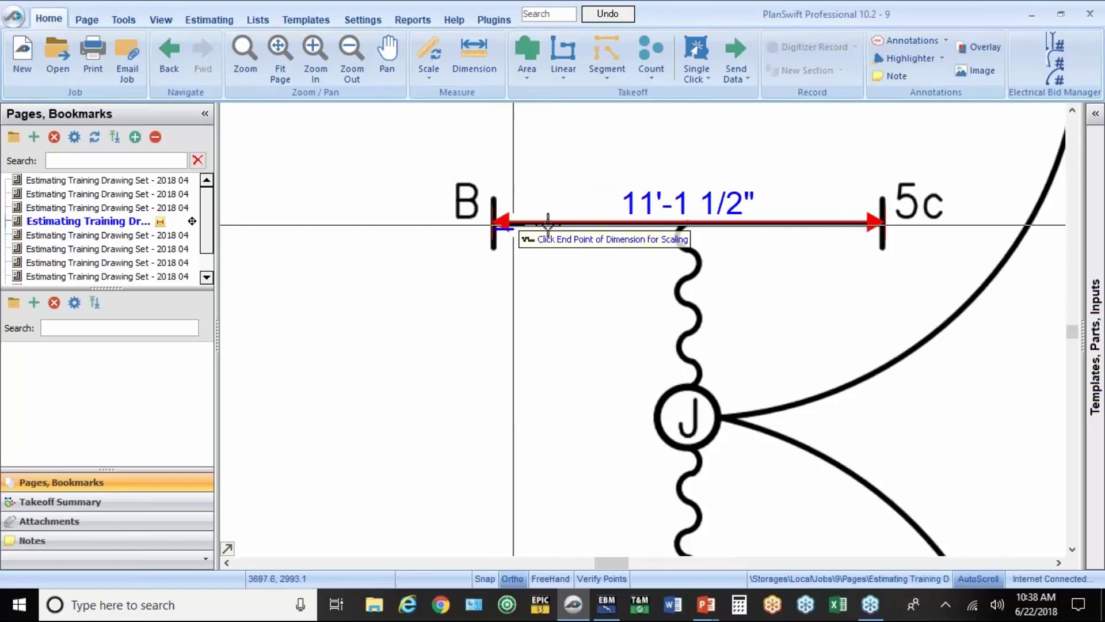
{"action": "left_click", "coordinate": [879, 224]}
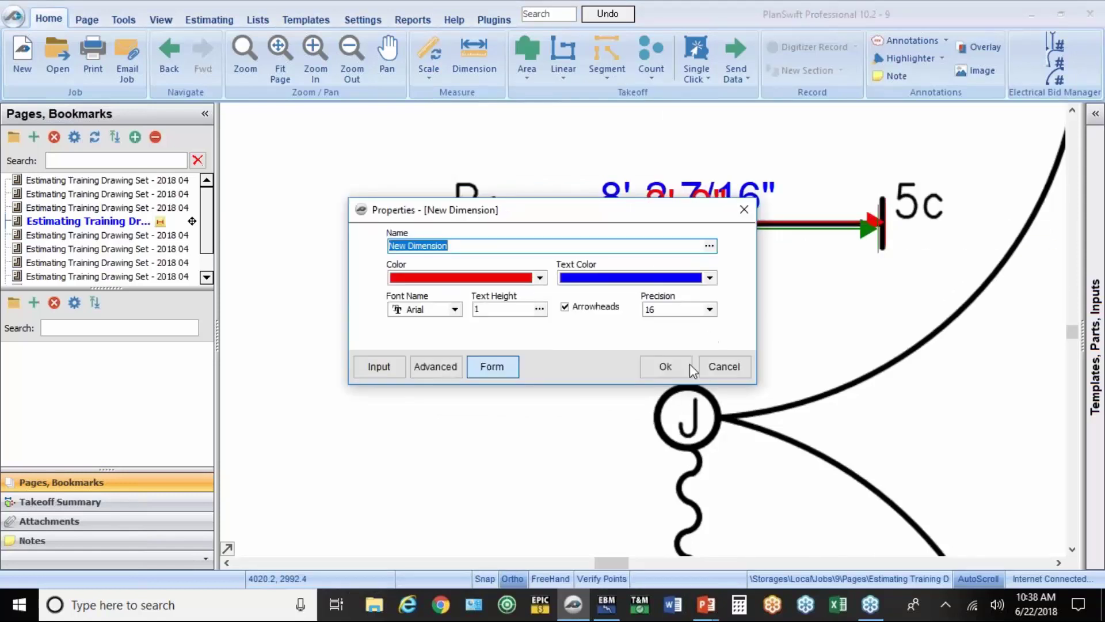
{"action": "left_click", "coordinate": [677, 367]}
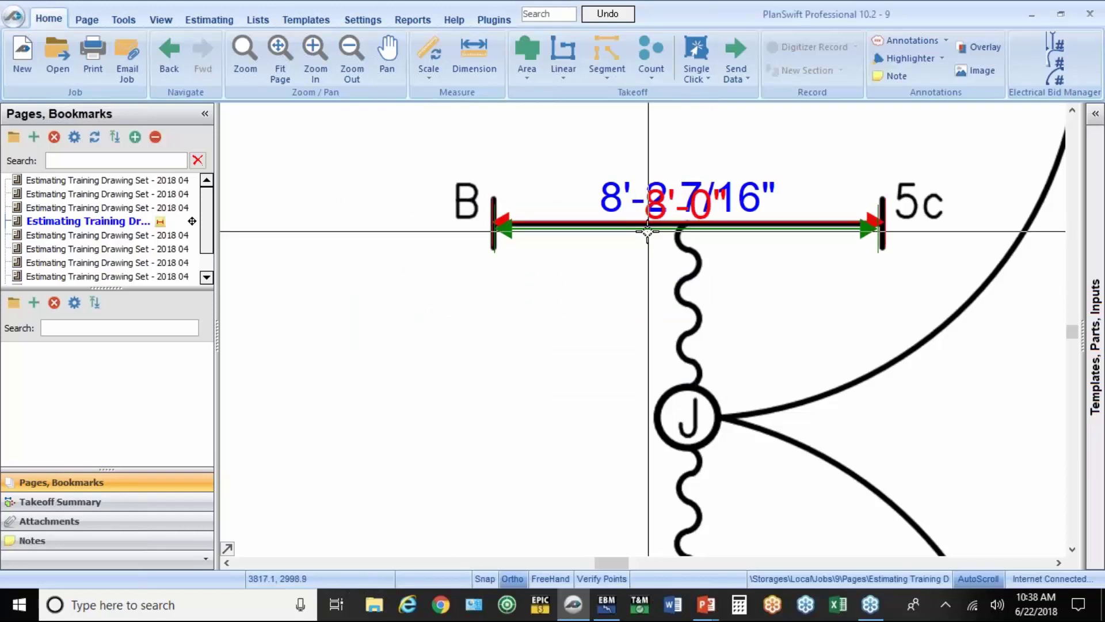
Pan to Office 125A and set the scale to 4'-0" along the F fixture's top-to-bottom length.
{"action": "scroll", "coordinate": [525, 266], "scroll_direction": "up", "scroll_amount": 1}
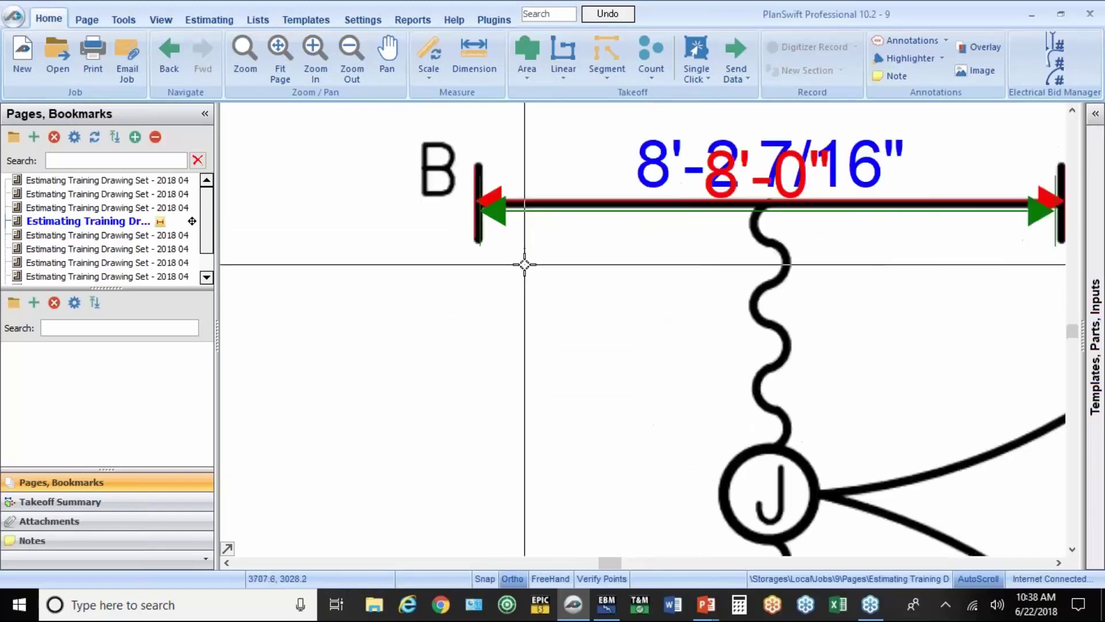
{"action": "scroll", "coordinate": [526, 268], "scroll_direction": "down", "scroll_amount": 1}
{"action": "scroll", "coordinate": [526, 268], "scroll_direction": "down", "scroll_amount": 2}
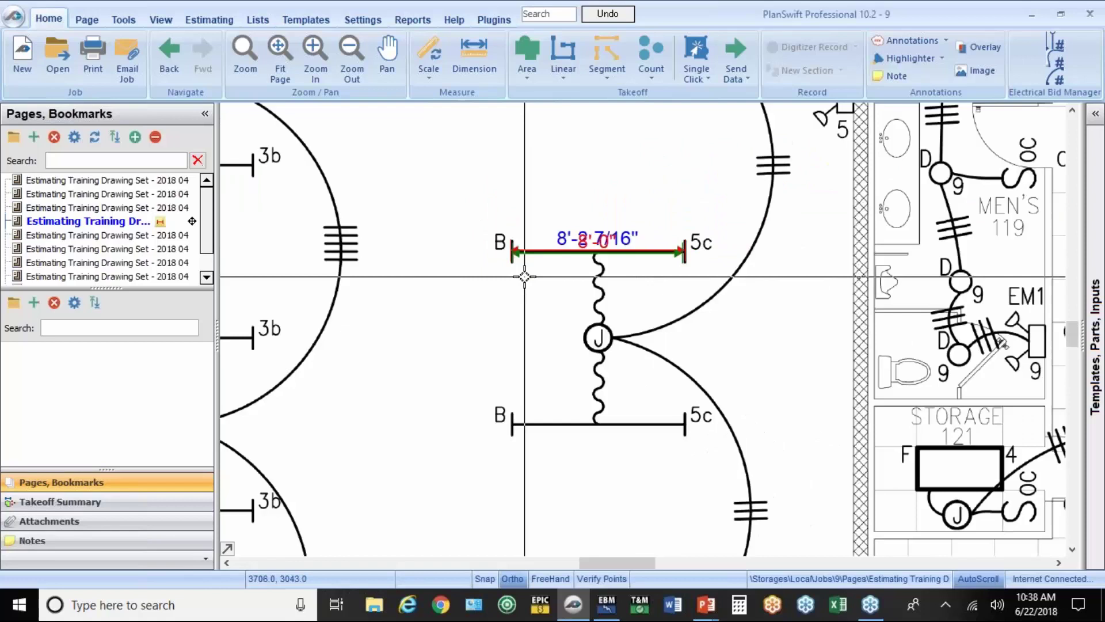
{"action": "scroll", "coordinate": [524, 277], "scroll_direction": "down", "scroll_amount": 3}
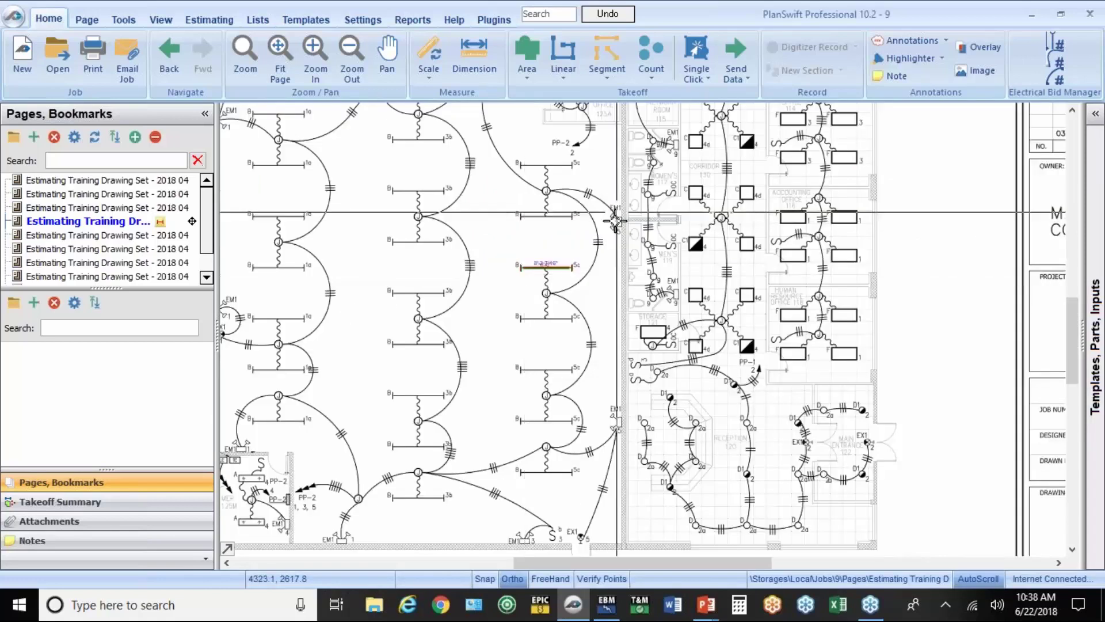
{"action": "scroll", "coordinate": [614, 221], "scroll_direction": "down", "scroll_amount": 2}
{"action": "scroll", "coordinate": [673, 473], "scroll_direction": "up", "scroll_amount": 5}
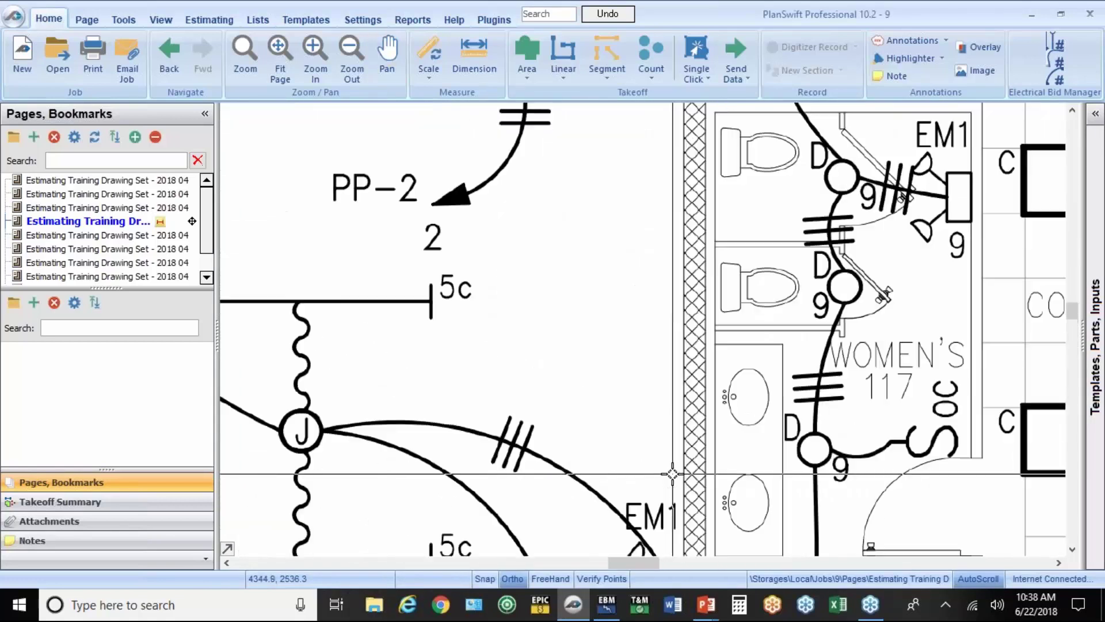
{"action": "mouse_move", "coordinate": [672, 296]}
{"action": "left_mouse_down"}
{"action": "mouse_move", "coordinate": [708, 567]}
{"action": "mouse_move", "coordinate": [748, 612]}
{"action": "mouse_move", "coordinate": [742, 605]}
{"action": "left_mouse_up"}
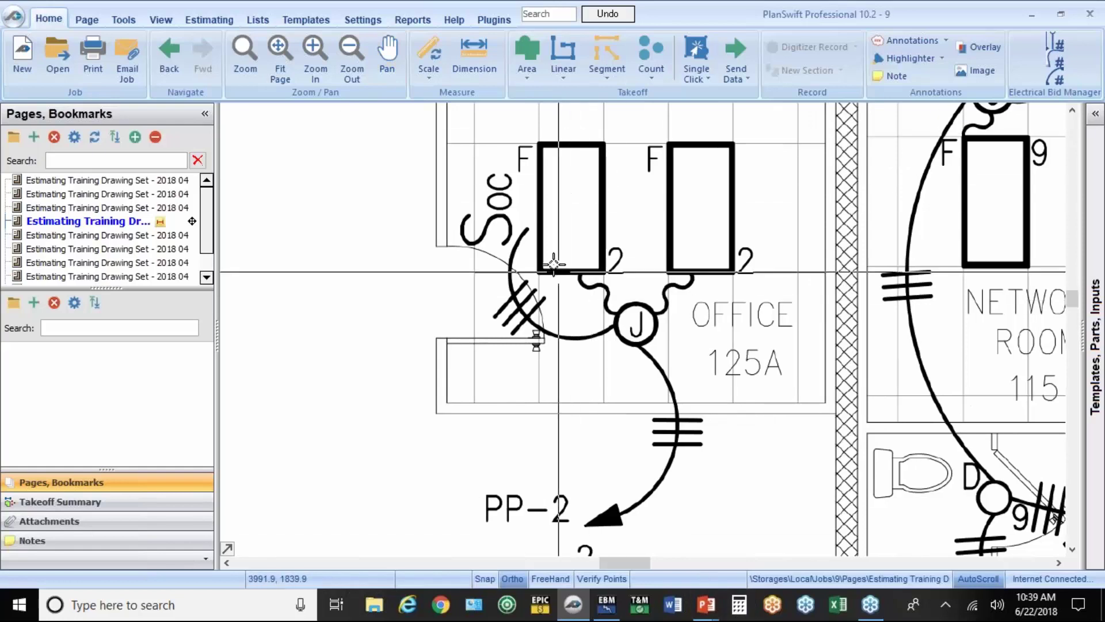
{"action": "left_click", "coordinate": [431, 50]}
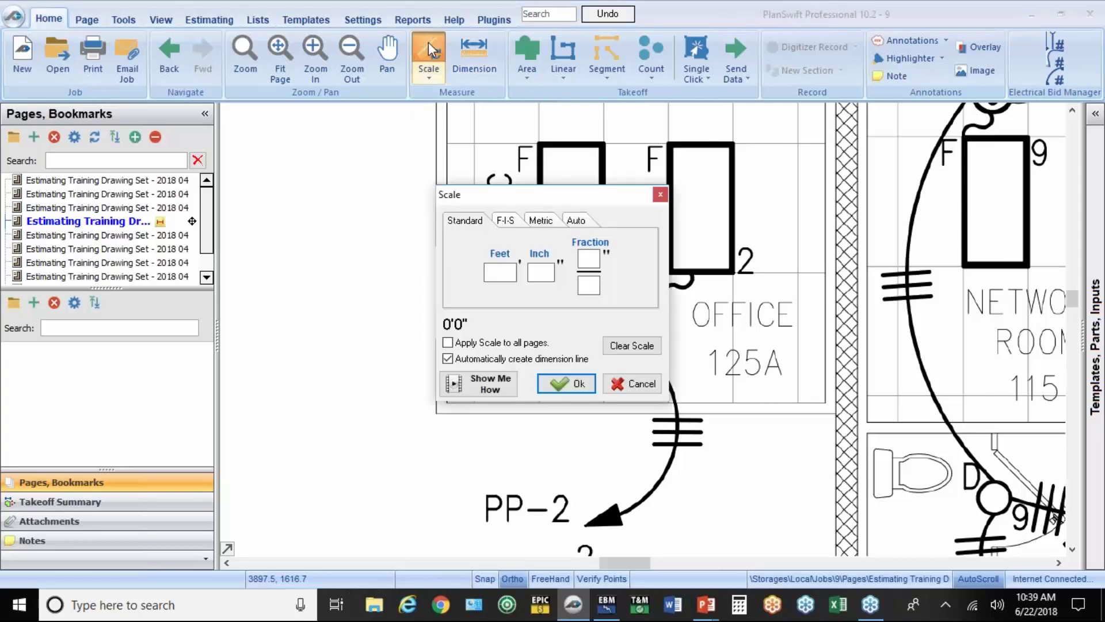
{"action": "type", "text": "4"}
{"action": "left_click", "coordinate": [570, 381]}
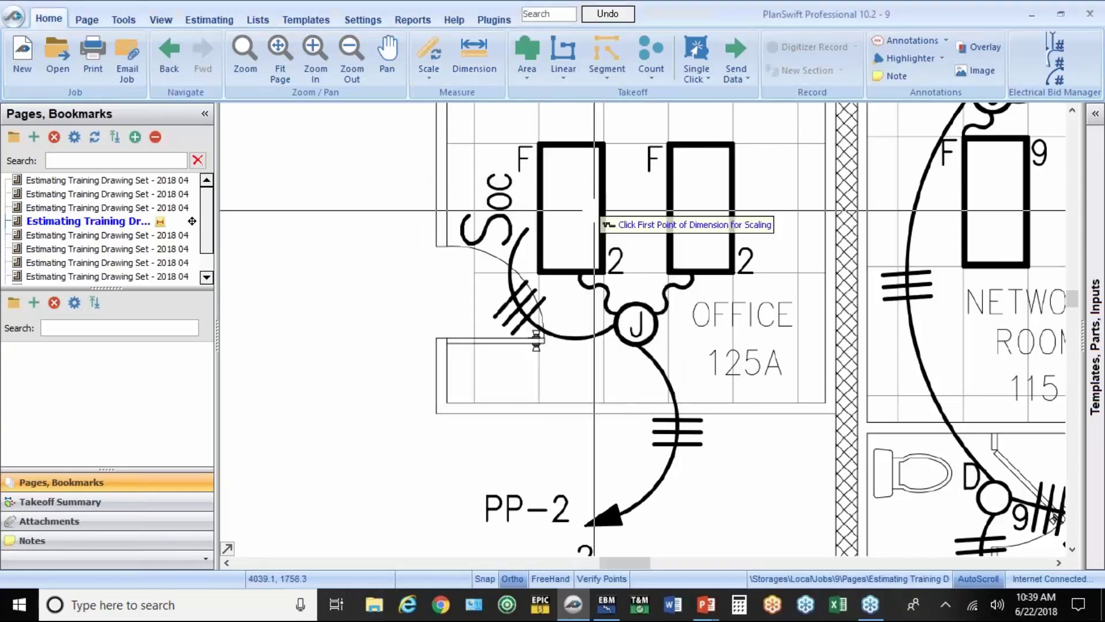
{"action": "left_click", "coordinate": [579, 145]}
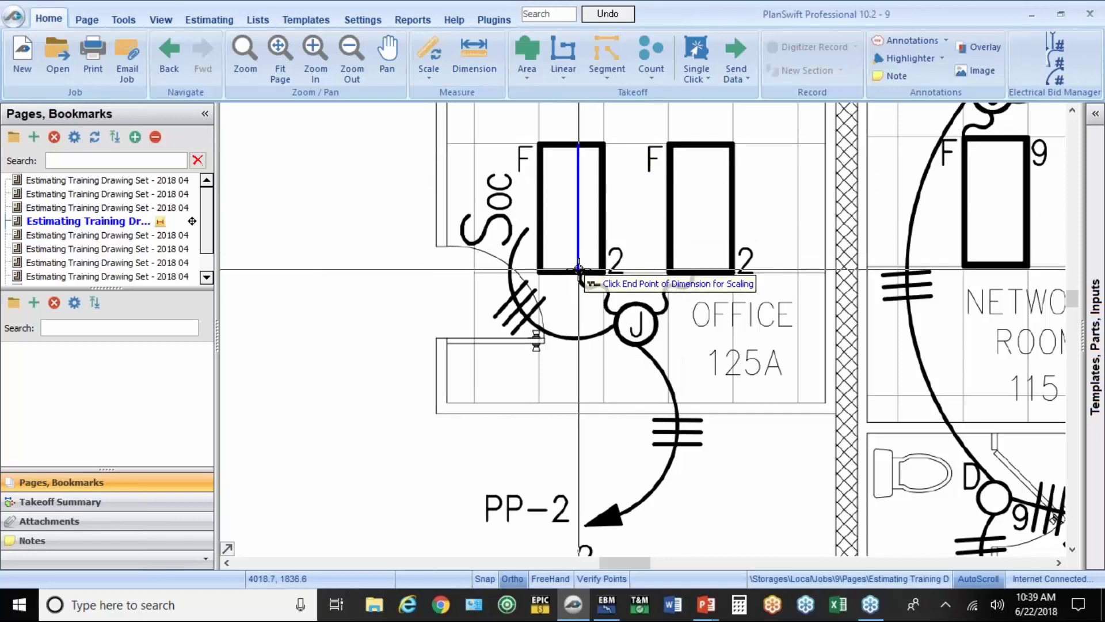
{"action": "left_click", "coordinate": [579, 269]}
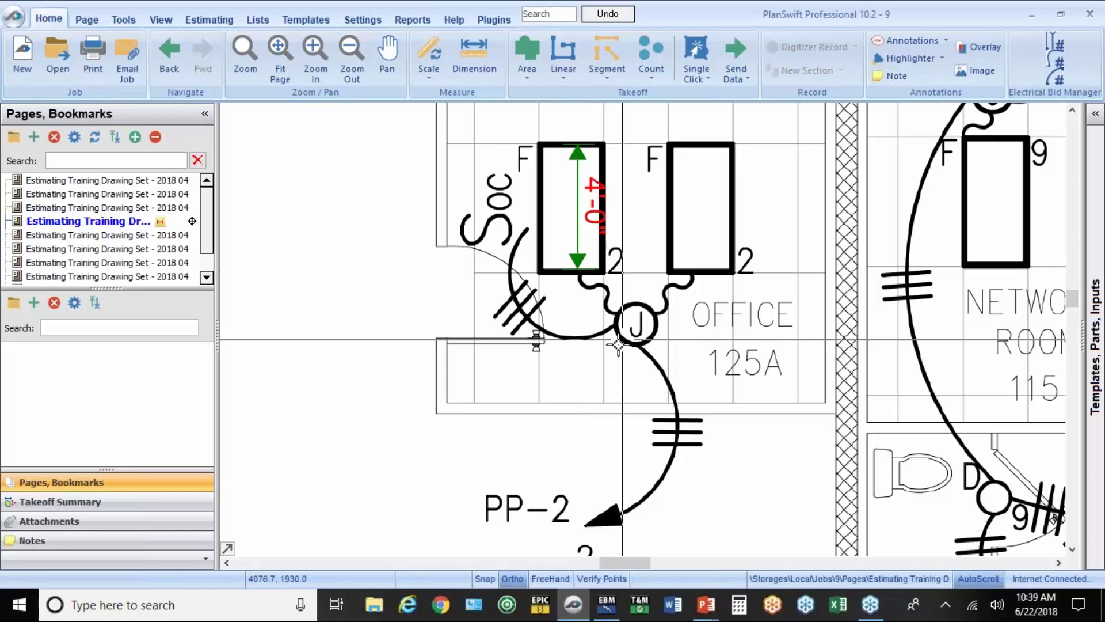
Rename the current page to 'E201 LIGHTING' through its page Properties.
{"action": "right_click", "coordinate": [94, 227]}
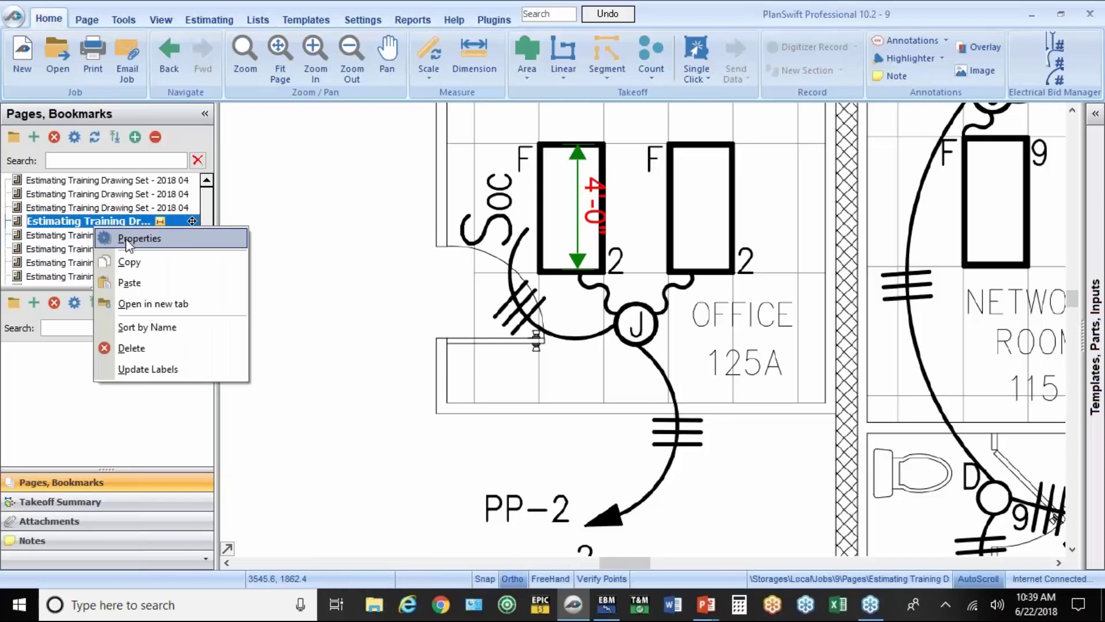
{"action": "left_click", "coordinate": [127, 240]}
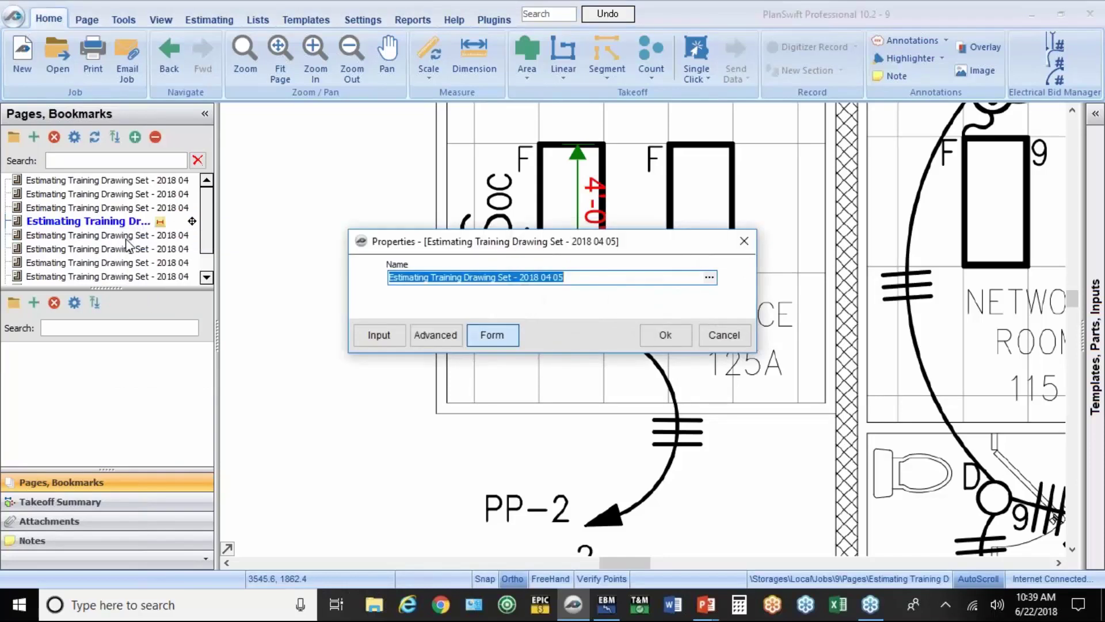
{"action": "type", "text": "E201 LIGHTING"}
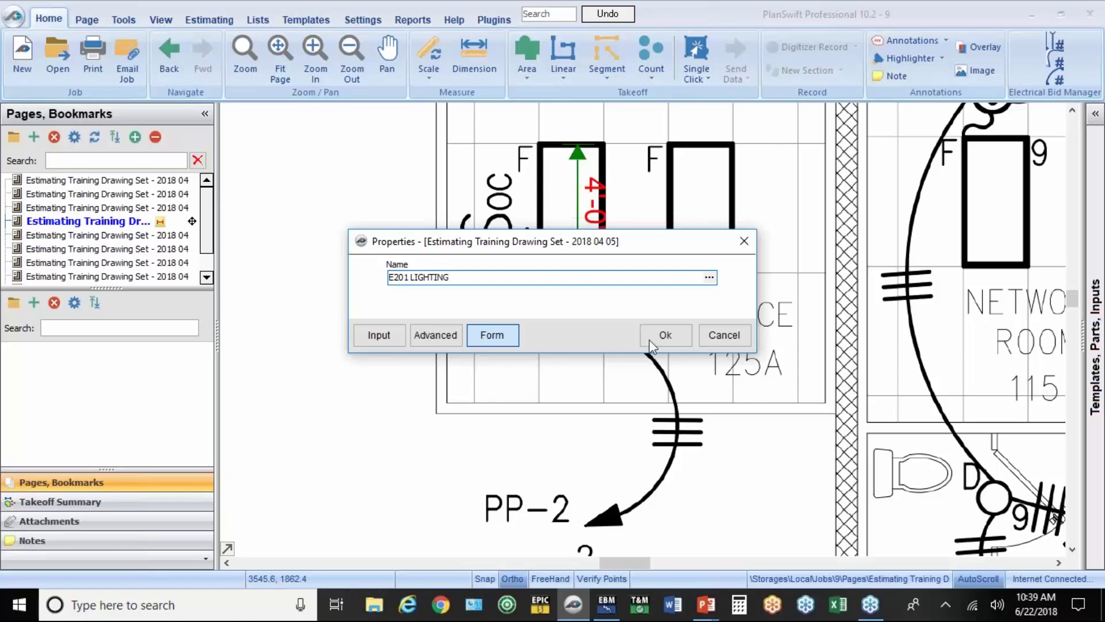
{"action": "left_click", "coordinate": [649, 341]}
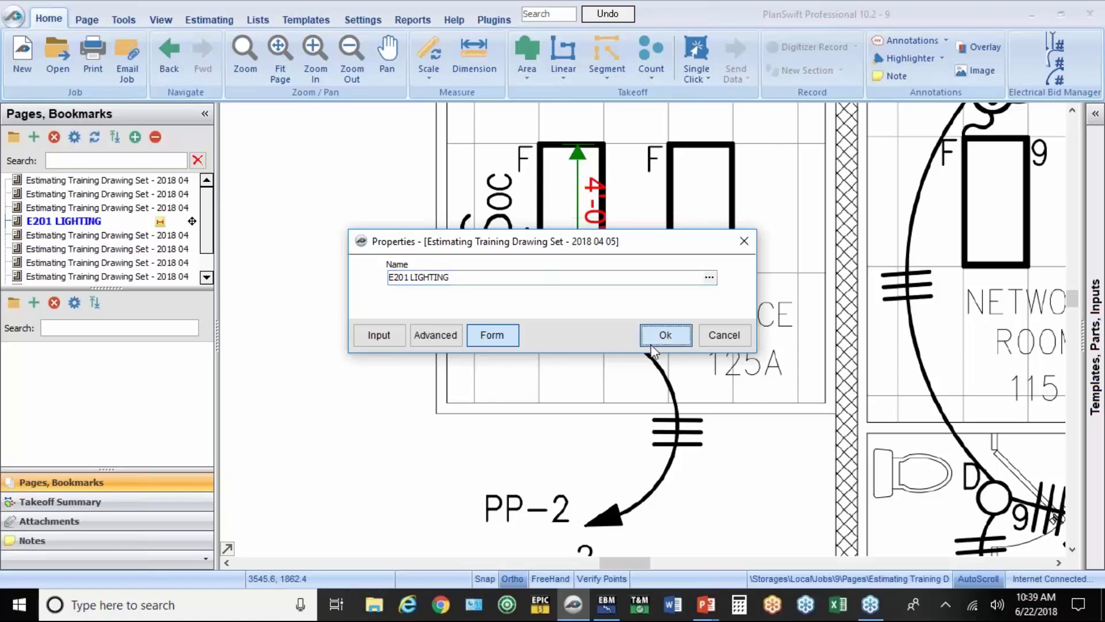
From EBM Network, launch a PlanSwift count for the [S] 20A/Spec Grade/Plastic Plate switch.
{"action": "left_click", "coordinate": [609, 608]}
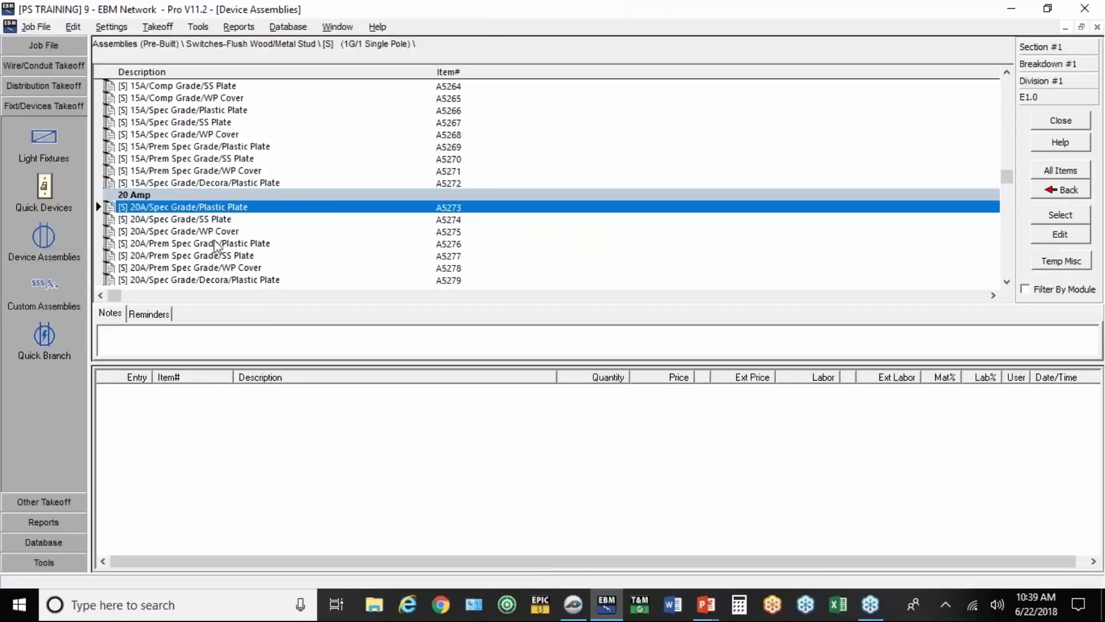
{"action": "double_click", "coordinate": [196, 209]}
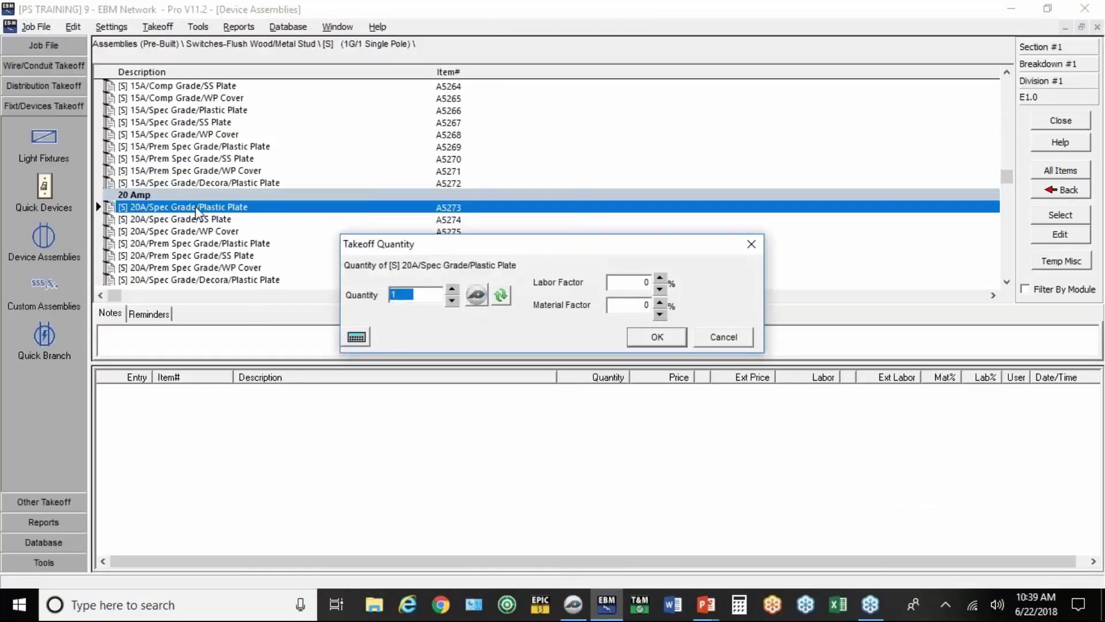
{"action": "left_click", "coordinate": [476, 296]}
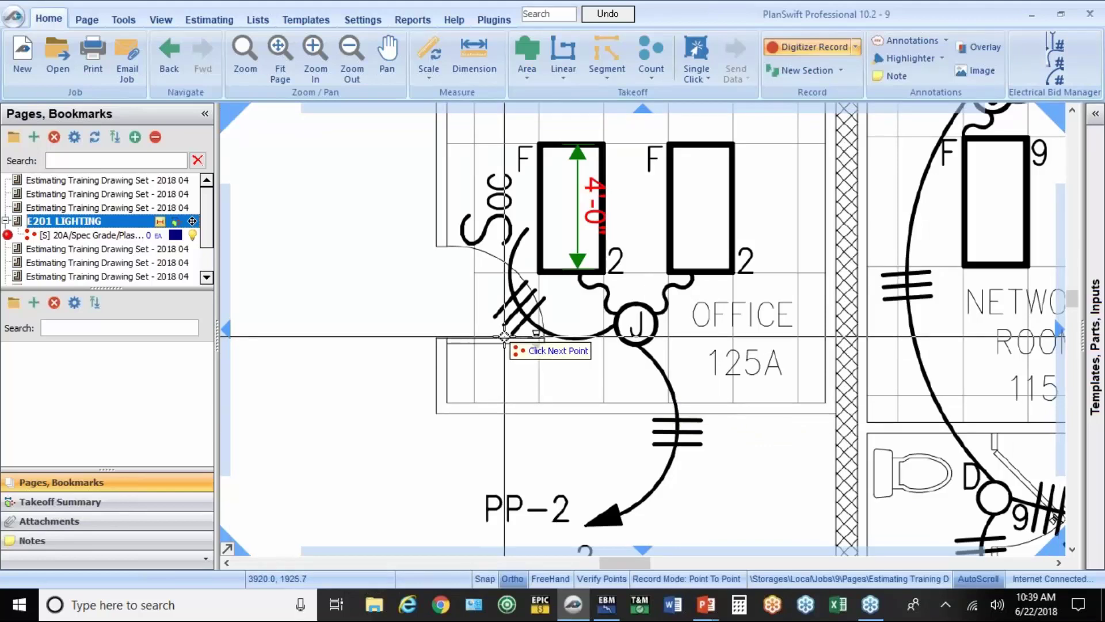
Pan around the lighting plan, resuming the count takeoff after panning.
{"action": "scroll", "coordinate": [504, 336], "scroll_direction": "up", "scroll_amount": 4}
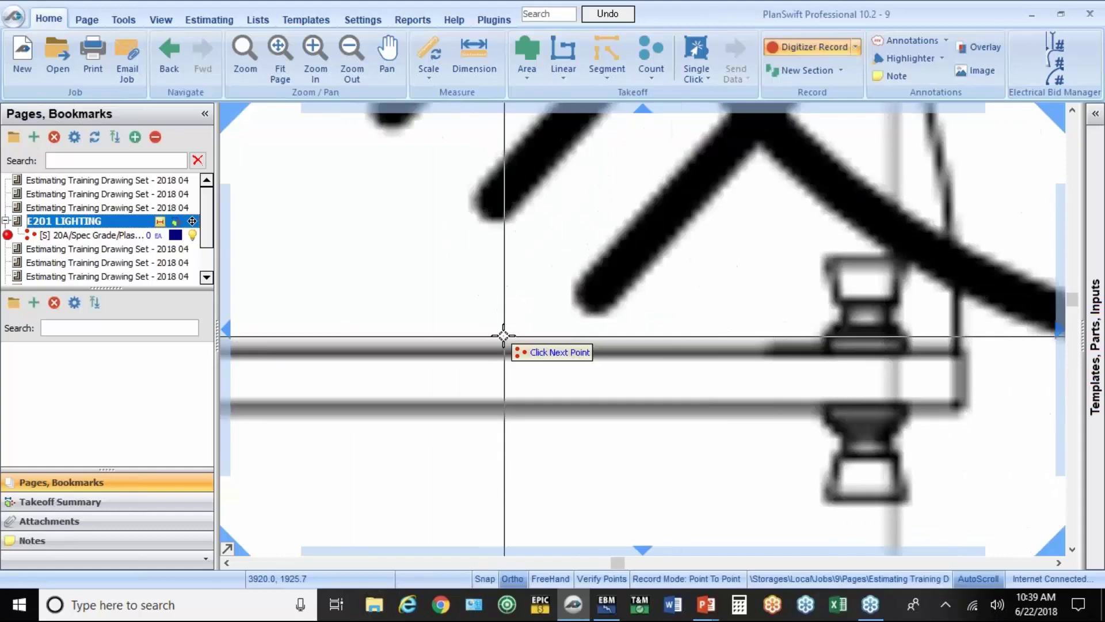
{"action": "scroll", "coordinate": [504, 334], "scroll_direction": "down", "scroll_amount": 8}
{"action": "scroll", "coordinate": [501, 328], "scroll_direction": "down", "scroll_amount": 4}
{"action": "scroll", "coordinate": [501, 331], "scroll_direction": "up", "scroll_amount": 5}
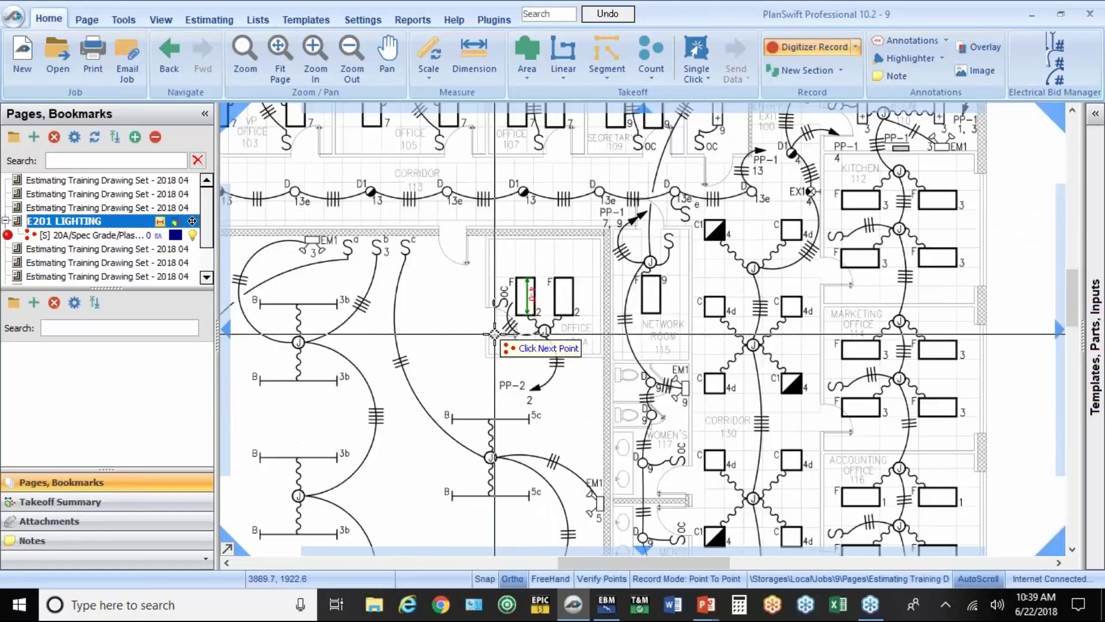
{"action": "scroll", "coordinate": [498, 336], "scroll_direction": "down", "scroll_amount": 1}
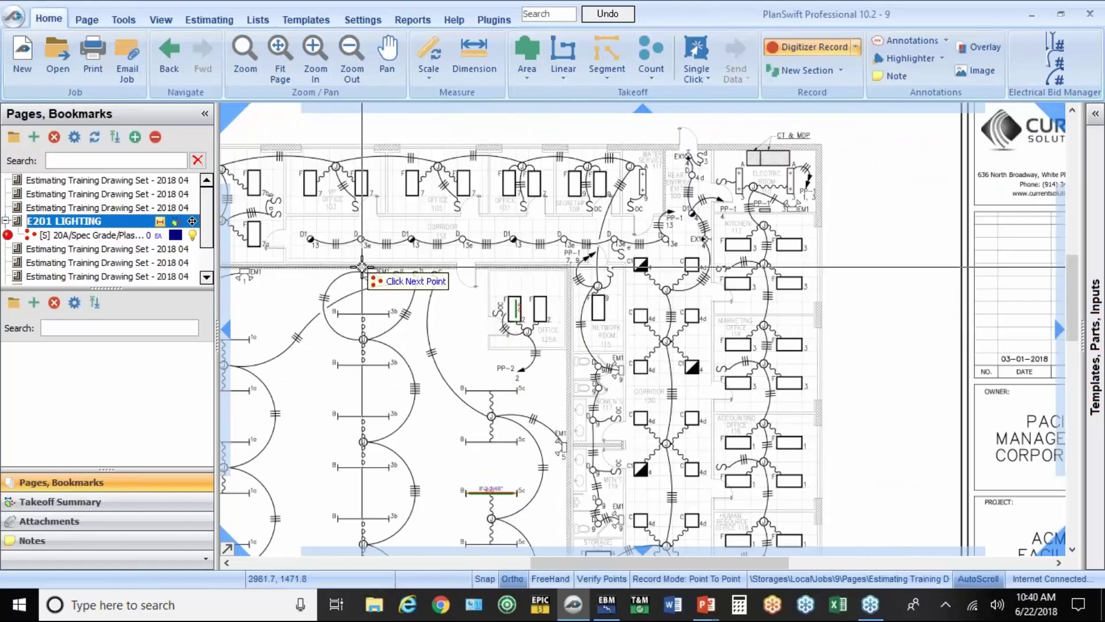
{"action": "mouse_move", "coordinate": [361, 267]}
{"action": "left_mouse_down"}
{"action": "mouse_move", "coordinate": [563, 268]}
{"action": "mouse_move", "coordinate": [459, 266]}
{"action": "mouse_move", "coordinate": [440, 242]}
{"action": "left_mouse_up"}
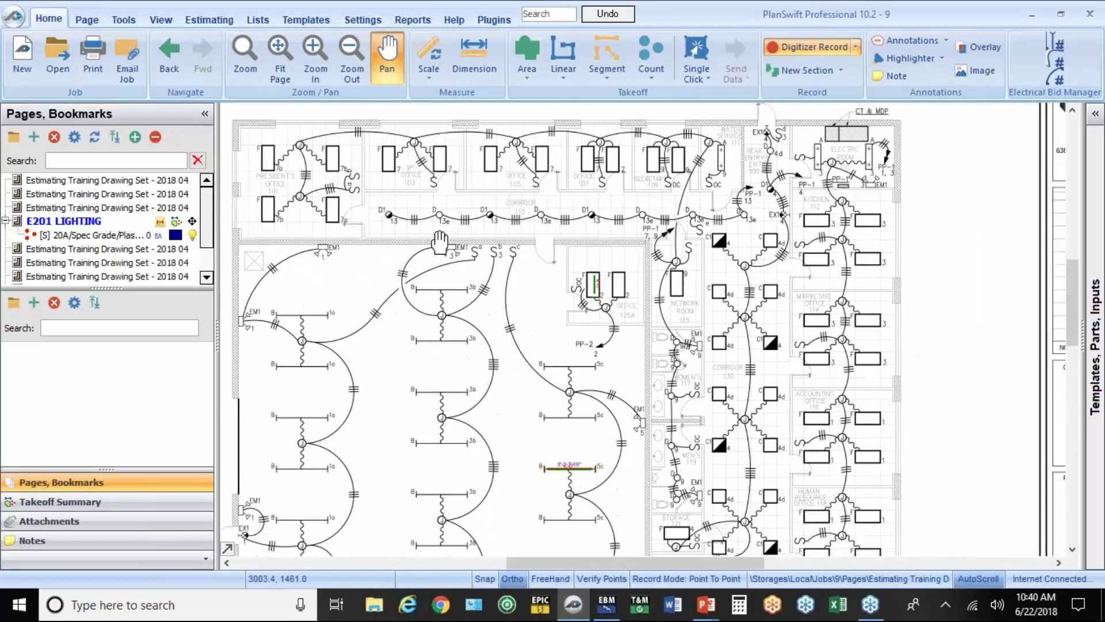
{"action": "key", "text": "Escape"}
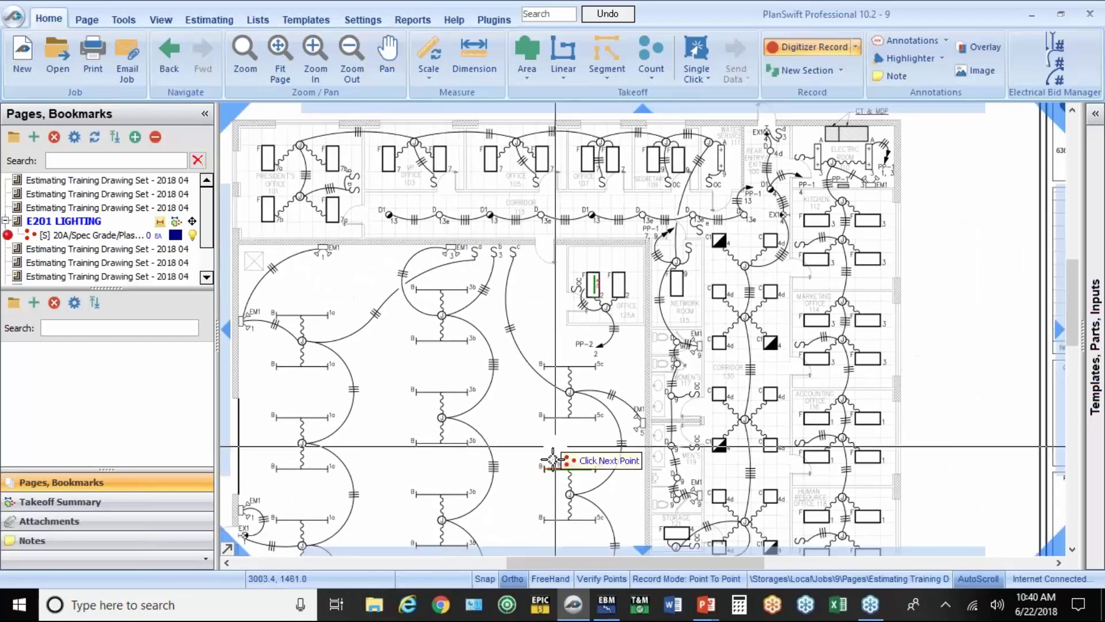
{"action": "mouse_move", "coordinate": [616, 562]}
{"action": "left_mouse_down"}
{"action": "mouse_move", "coordinate": [592, 564]}
{"action": "mouse_move", "coordinate": [632, 554]}
{"action": "left_mouse_up"}
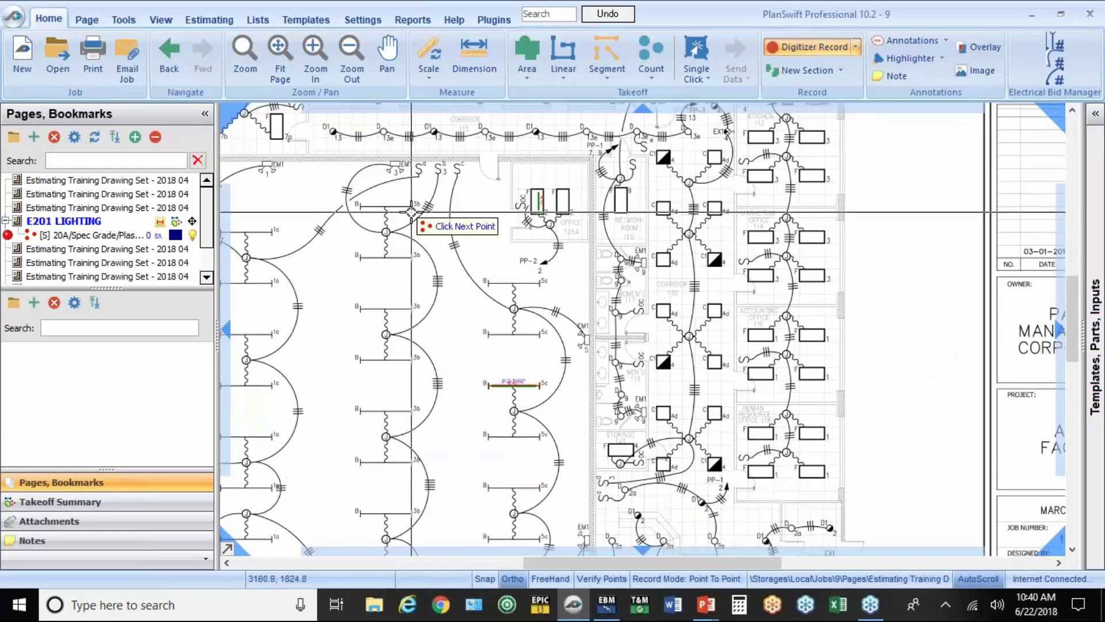
{"action": "left_click_drag", "start_coordinate": [411, 212], "coordinate": [481, 289]}
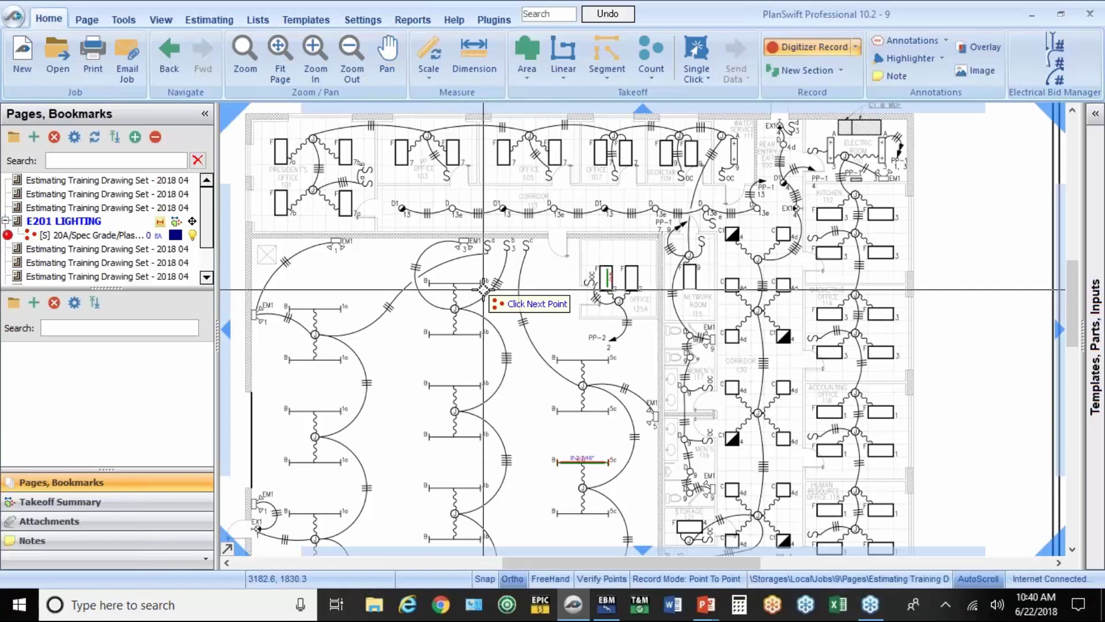
Zoom in and out around Office 125A, then box-zoom into the electric room area.
{"action": "left_click", "coordinate": [316, 56]}
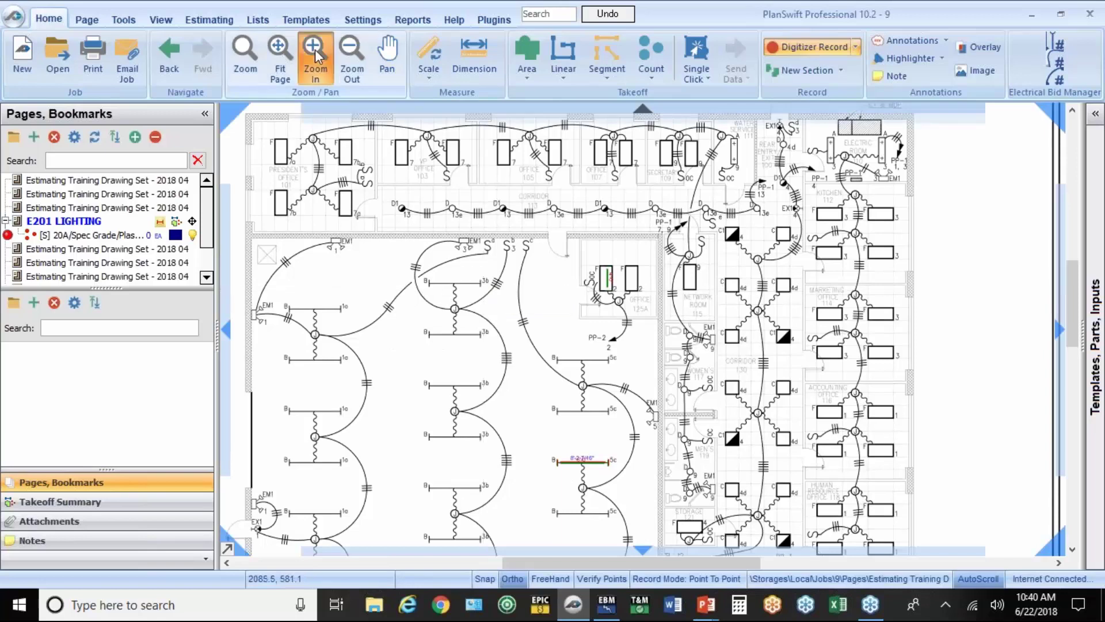
{"action": "left_click", "coordinate": [315, 56]}
{"action": "left_click", "coordinate": [350, 49]}
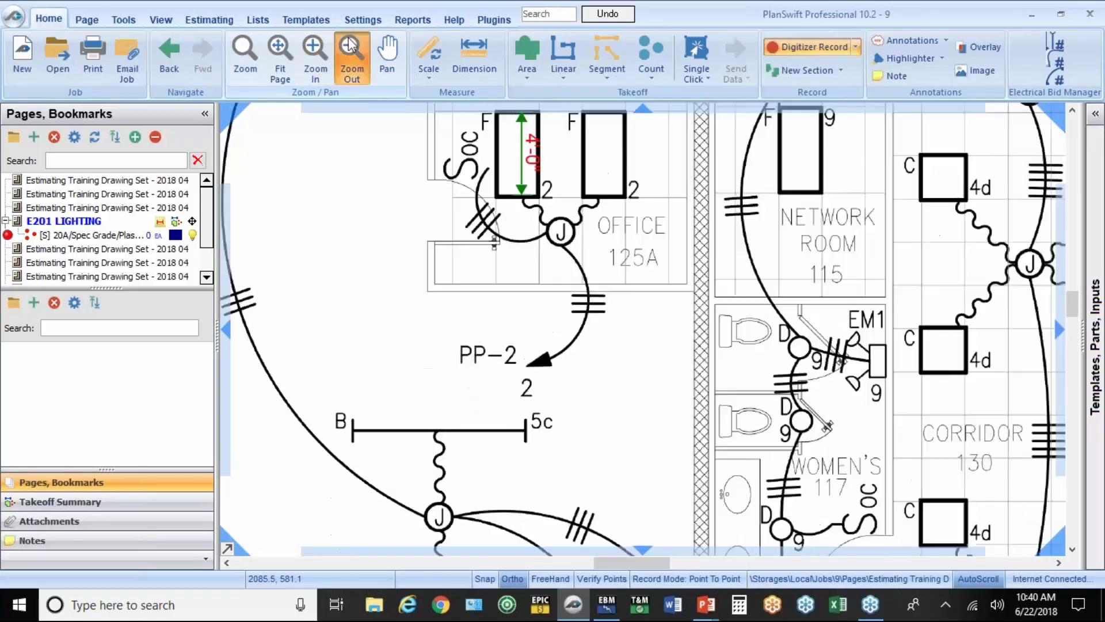
{"action": "left_click", "coordinate": [350, 49]}
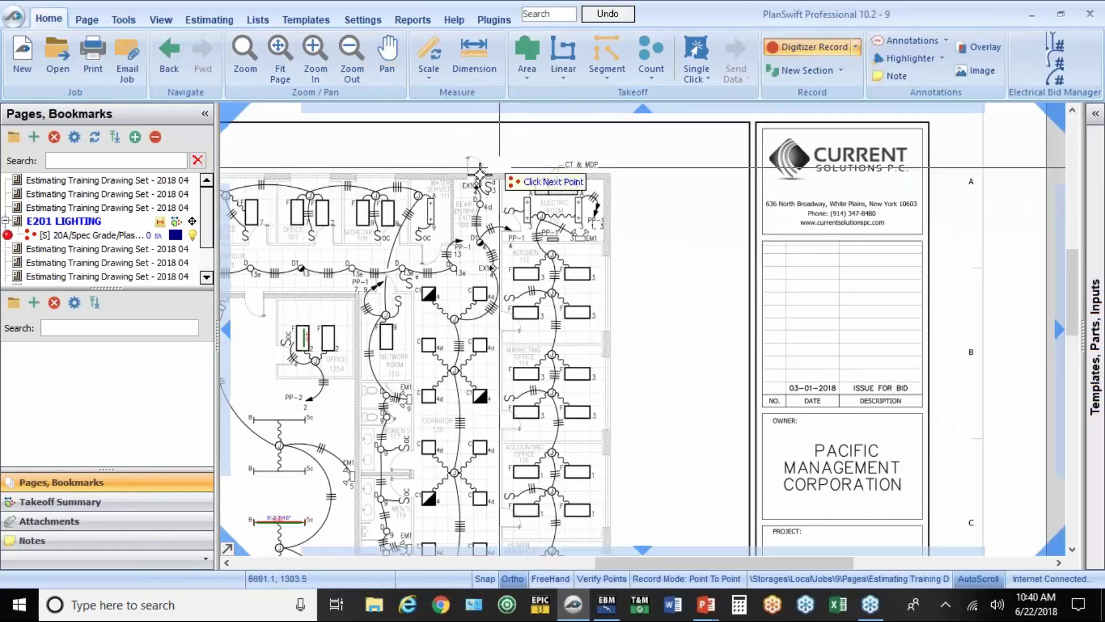
{"action": "left_click", "coordinate": [241, 55]}
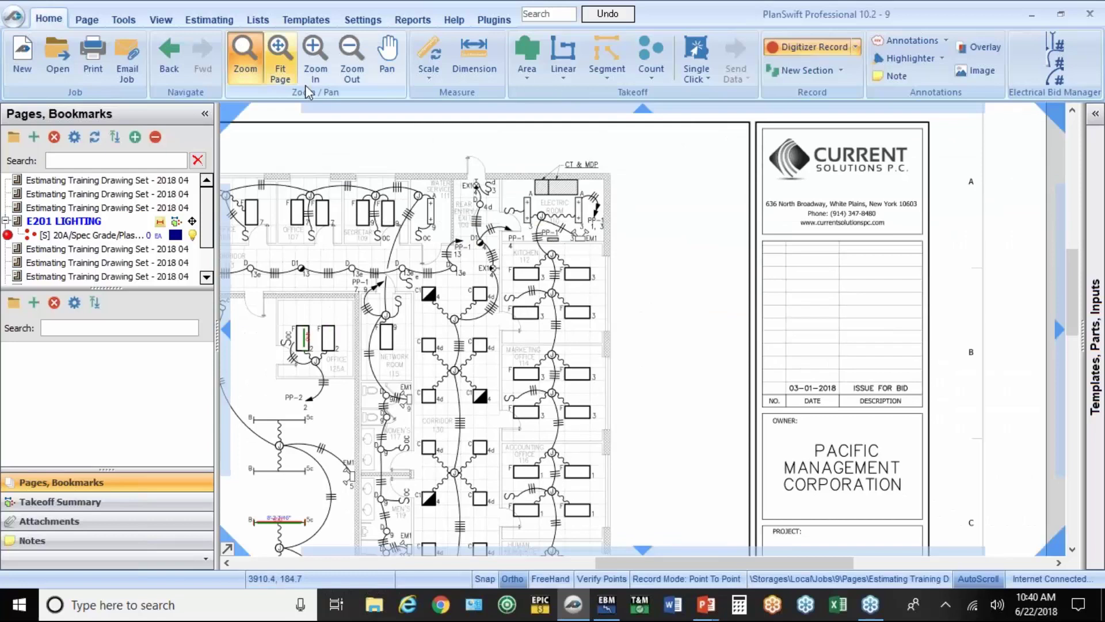
{"action": "left_click_drag", "start_coordinate": [493, 159], "coordinate": [614, 249]}
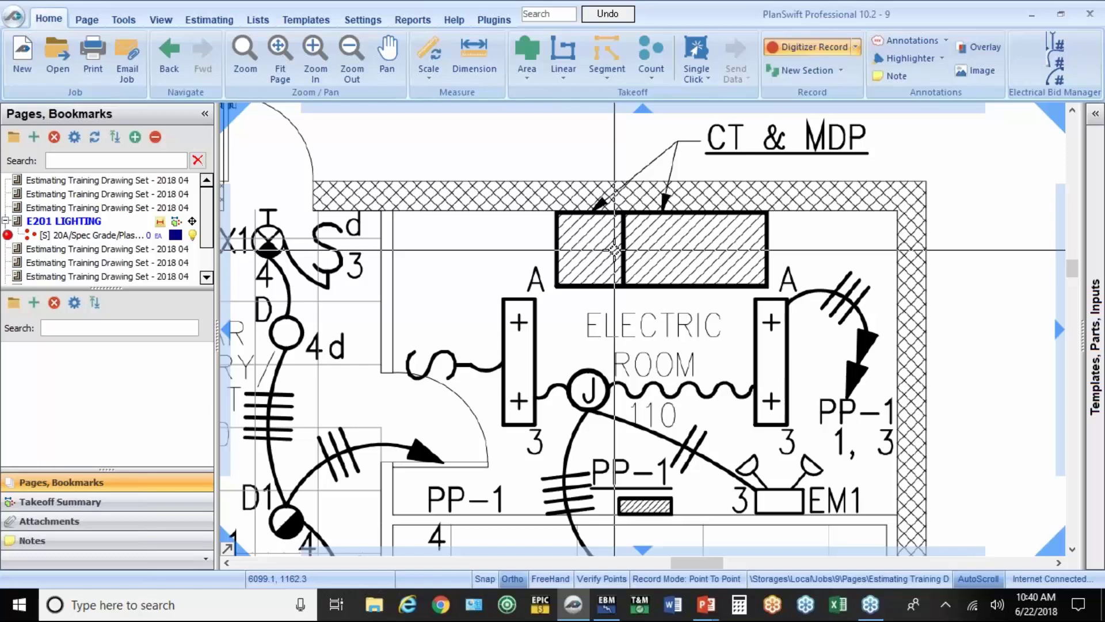
Place a 20A switch count point, fit the page, and stop the count without sending a quantity.
{"action": "left_click", "coordinate": [578, 220]}
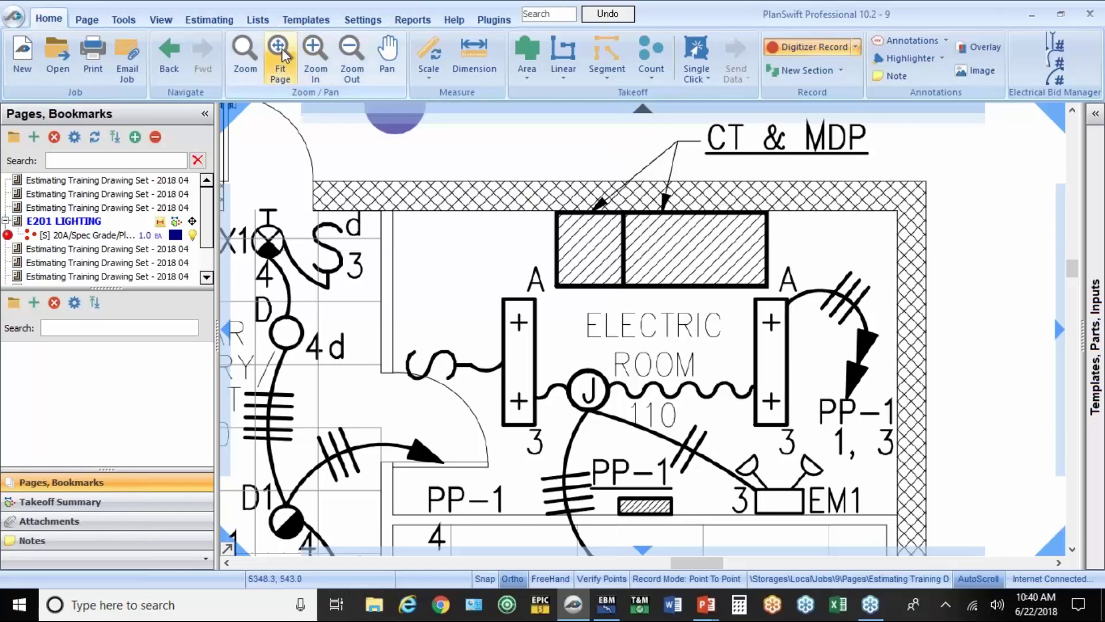
{"action": "left_click", "coordinate": [281, 56]}
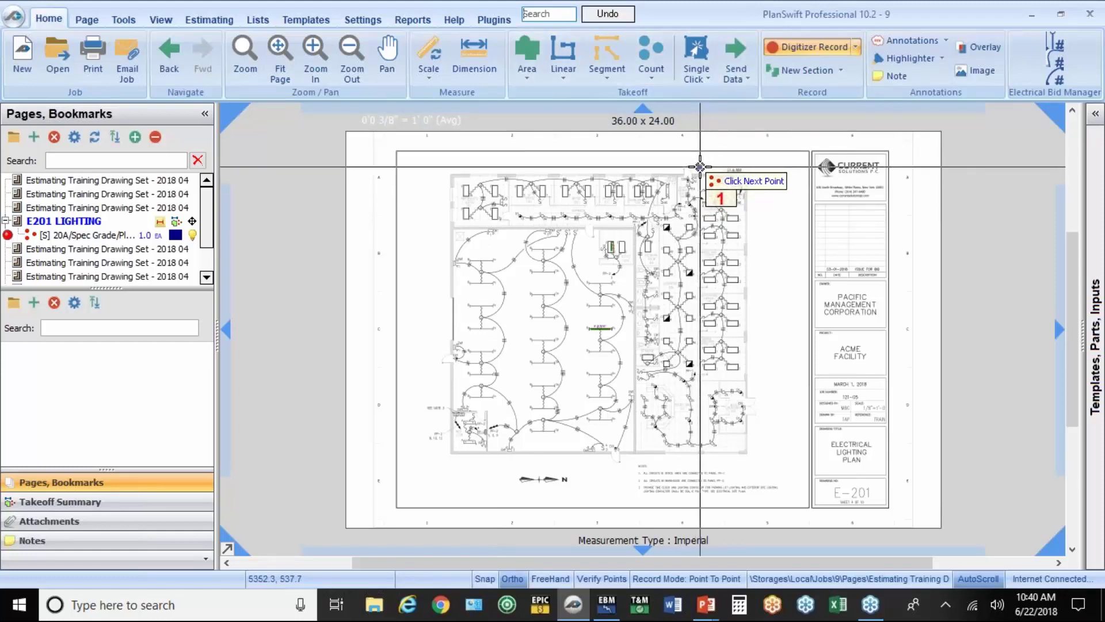
{"action": "right_click", "coordinate": [700, 166]}
{"action": "left_click", "coordinate": [728, 202]}
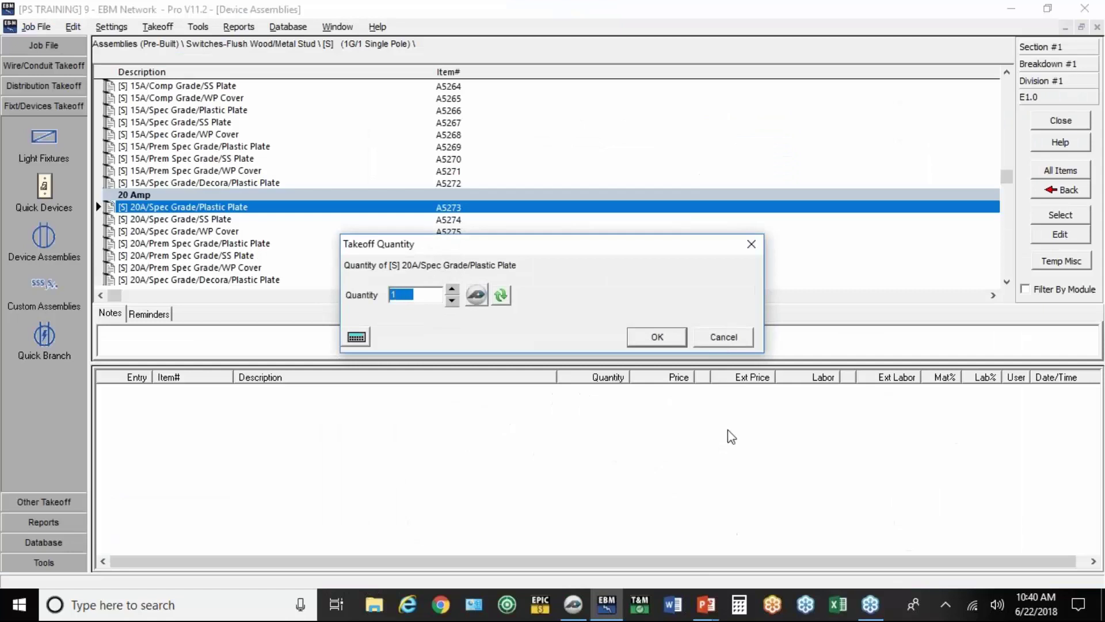
{"action": "left_click", "coordinate": [723, 337]}
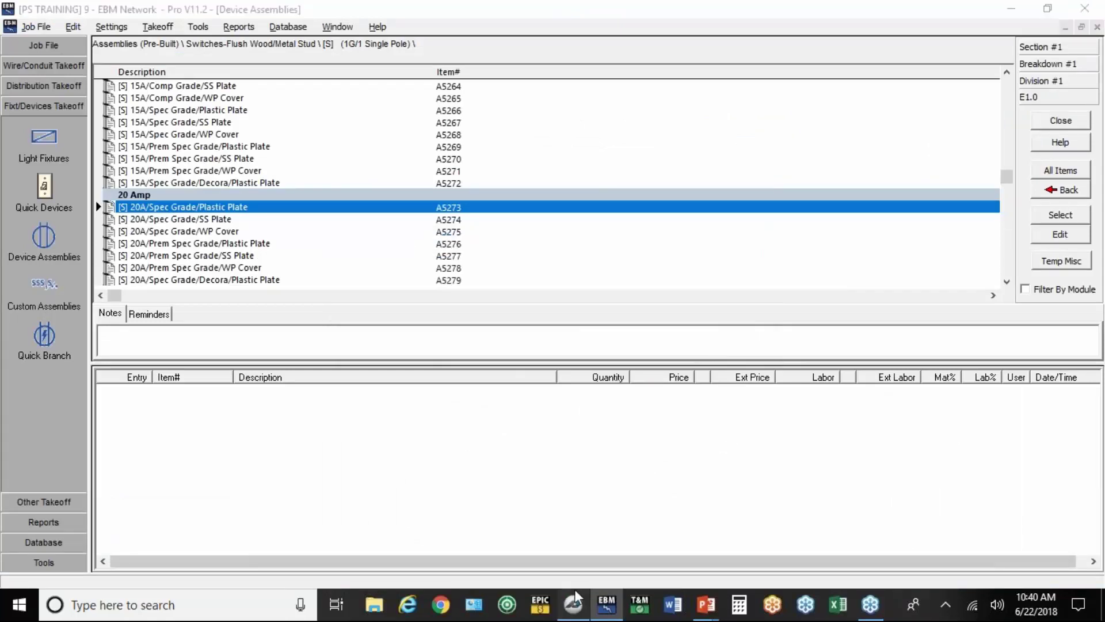
Delete the stray 20A switch count point from the plan.
{"action": "scroll", "coordinate": [699, 167], "scroll_direction": "up", "scroll_amount": 5}
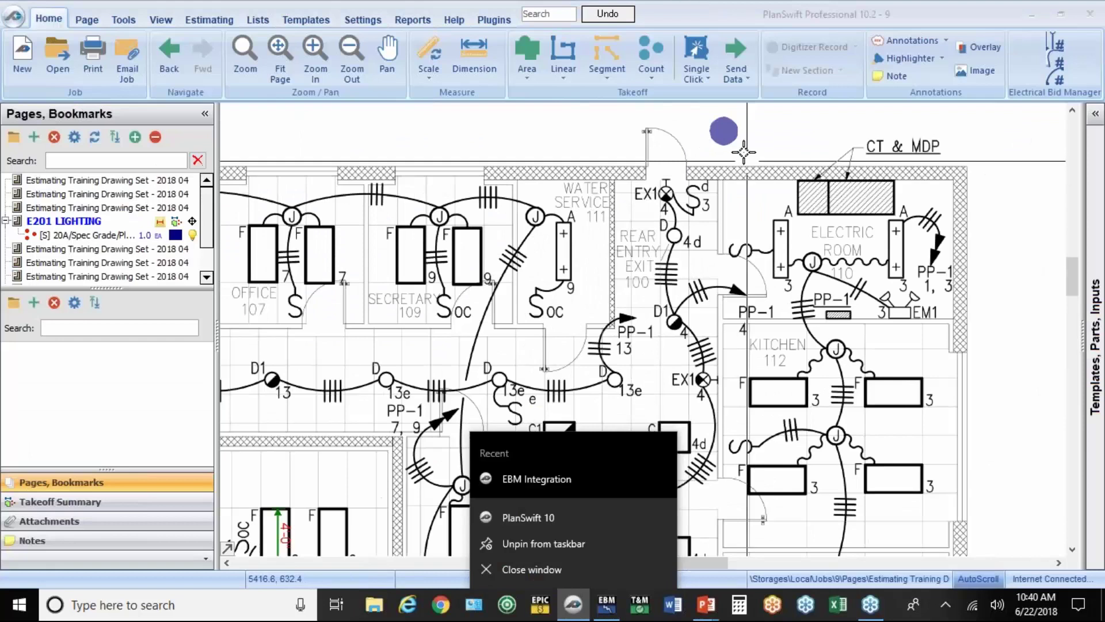
{"action": "right_click", "coordinate": [724, 131]}
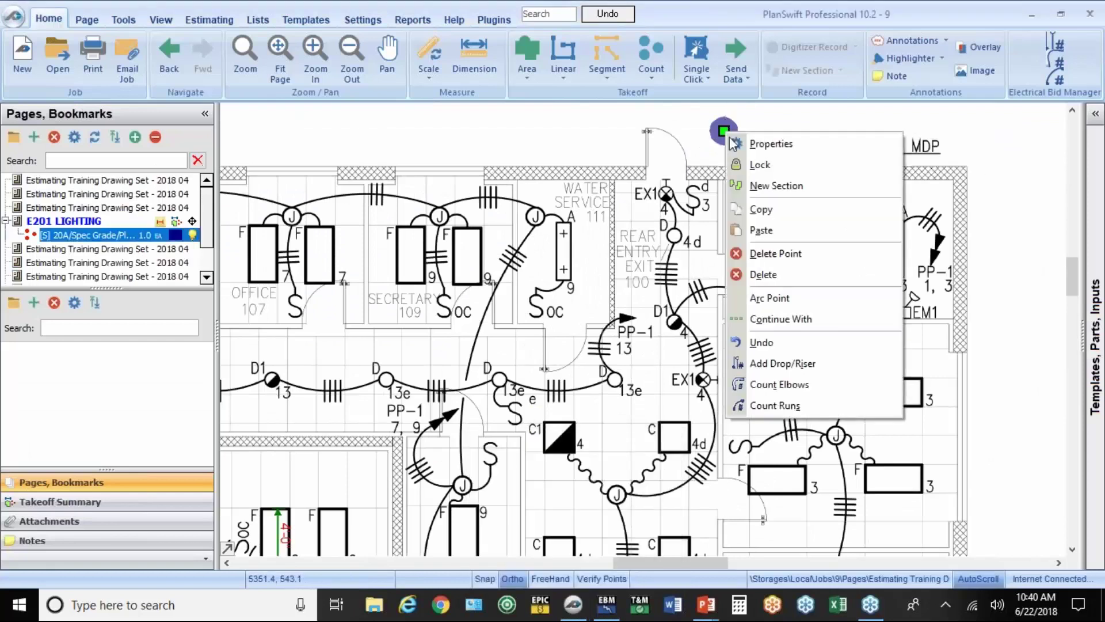
{"action": "left_click", "coordinate": [776, 252]}
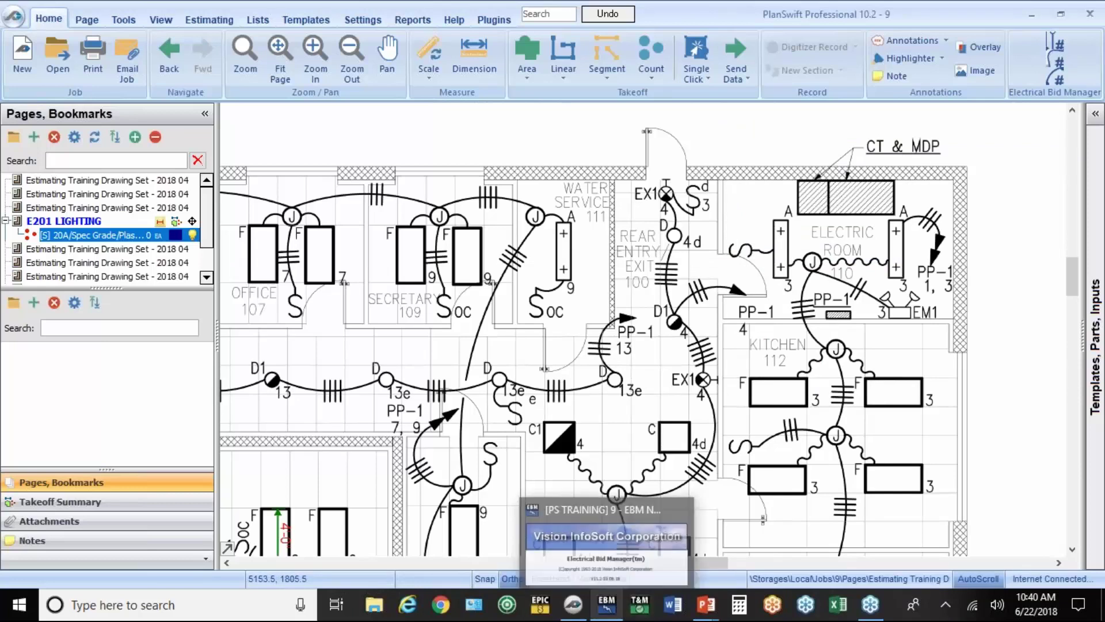
Relaunch the [S] 20A/Spec Grade/Plastic Plate switch count from Electrical Bid Manager.
{"action": "left_click", "coordinate": [607, 604]}
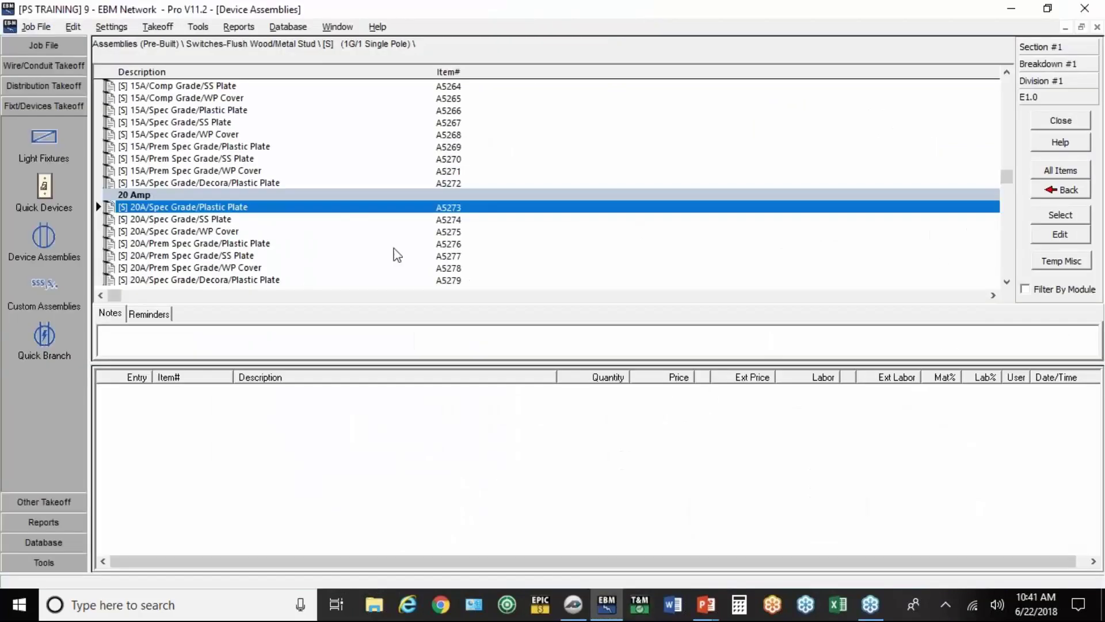
{"action": "double_click", "coordinate": [334, 208]}
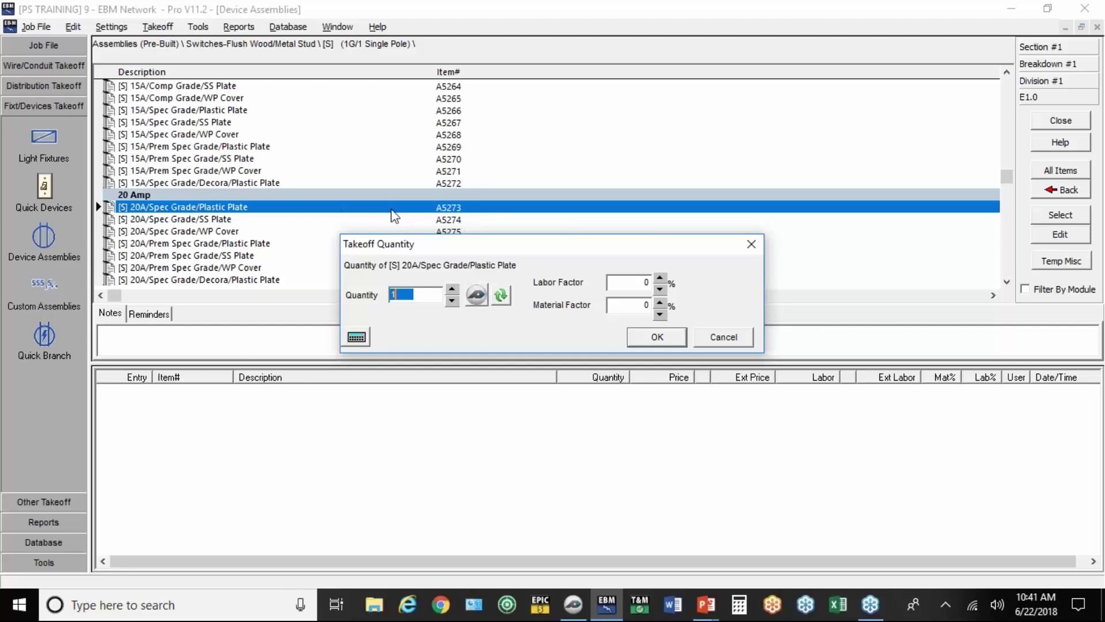
{"action": "key", "text": "Return"}
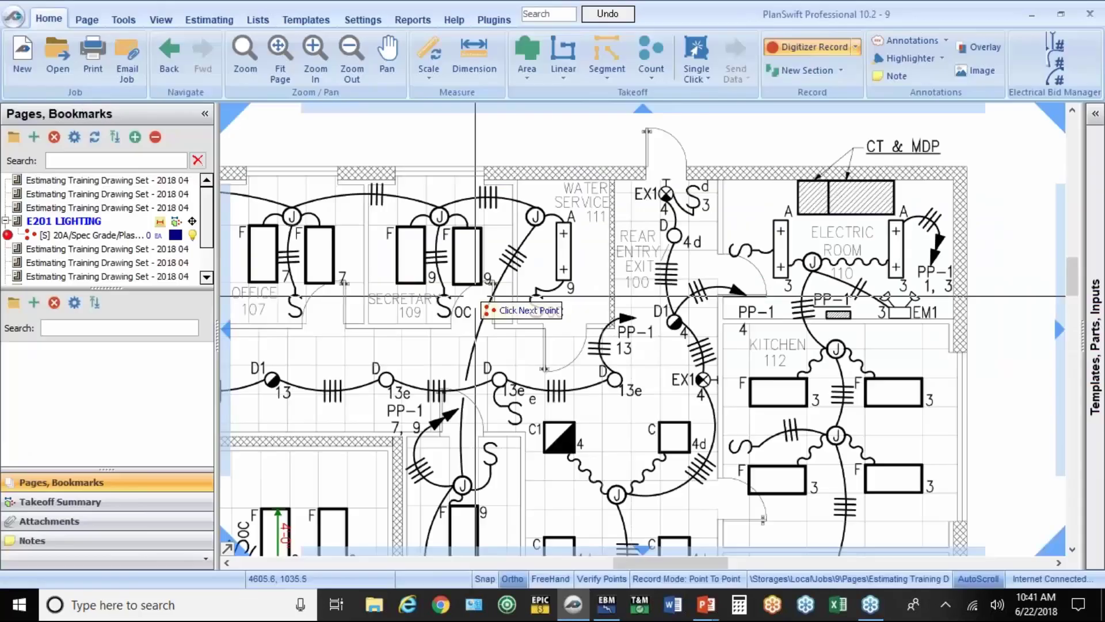
Count switches in Offices 107, 105, 103, Network Room, Kitchen, and Offices 114, 116, 118.
{"action": "left_click", "coordinate": [295, 307]}
{"action": "mouse_move", "coordinate": [332, 337]}
{"action": "left_mouse_down"}
{"action": "mouse_move", "coordinate": [571, 372]}
{"action": "mouse_move", "coordinate": [917, 340]}
{"action": "left_mouse_up"}
{"action": "left_click", "coordinate": [722, 308]}
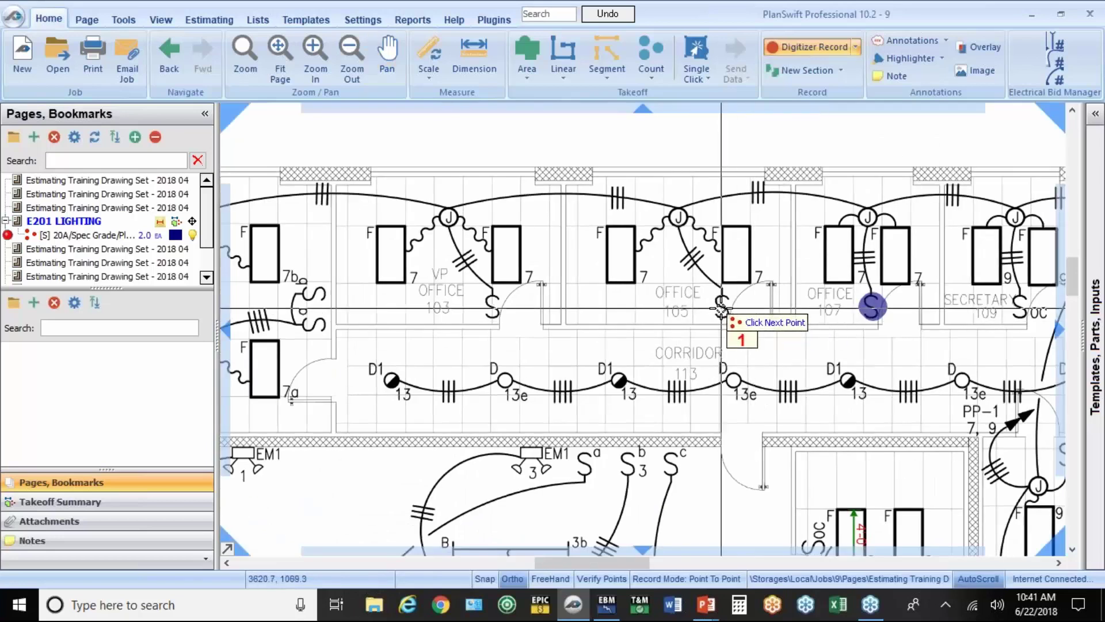
{"action": "left_click", "coordinate": [491, 309]}
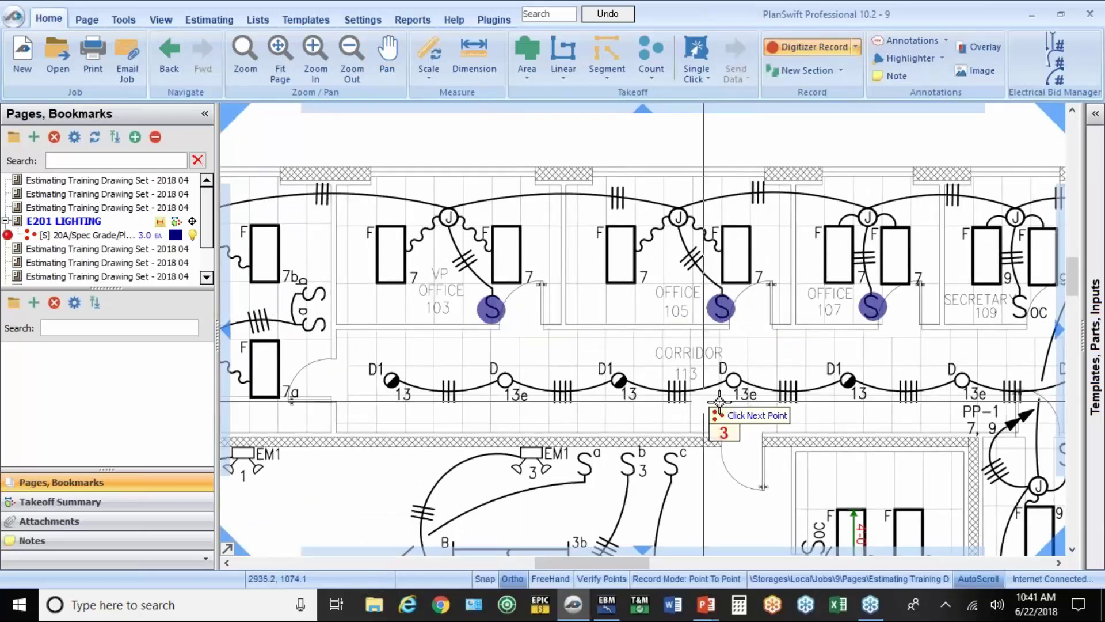
{"action": "left_click_drag", "start_coordinate": [784, 391], "coordinate": [538, 344]}
{"action": "left_click", "coordinate": [572, 355]}
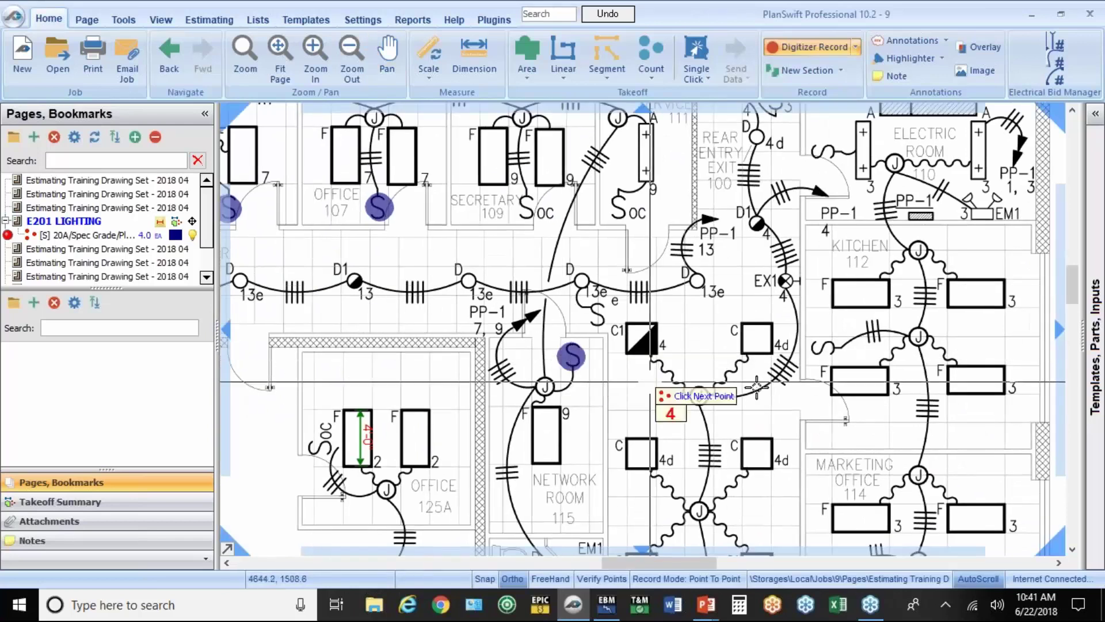
{"action": "left_click", "coordinate": [823, 344]}
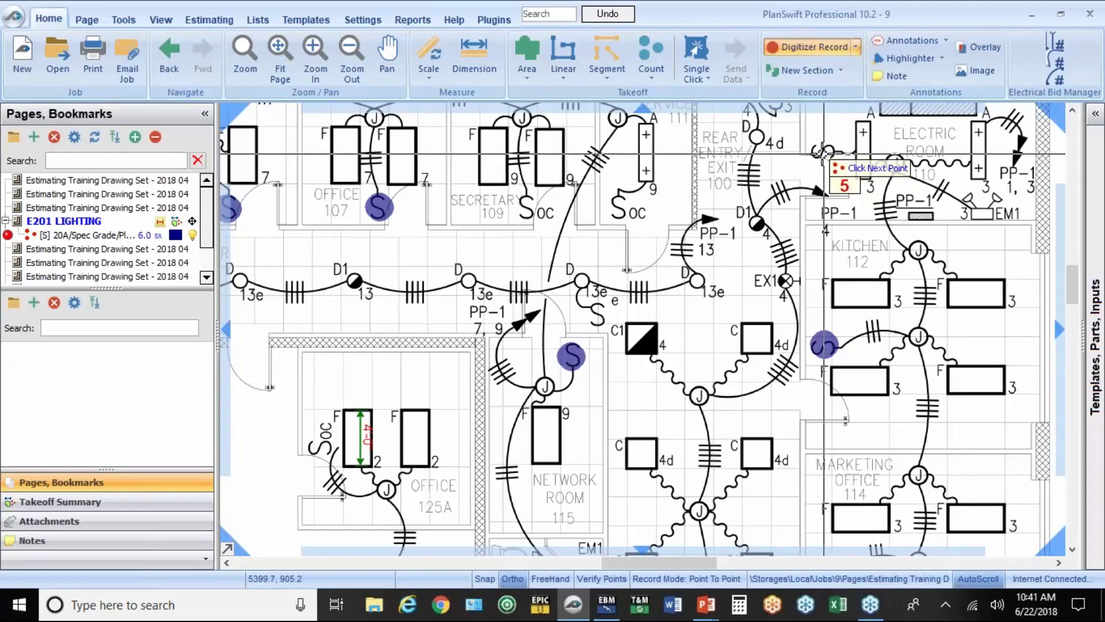
{"action": "left_click_drag", "start_coordinate": [691, 449], "coordinate": [676, 168]}
{"action": "left_click", "coordinate": [819, 317]}
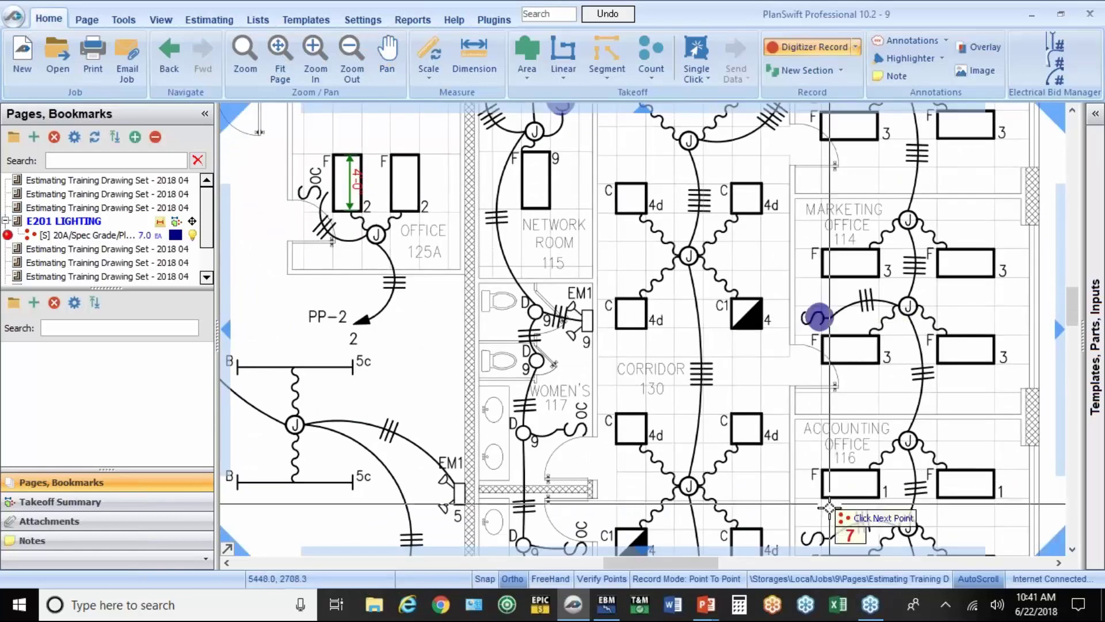
{"action": "left_click", "coordinate": [813, 538]}
{"action": "left_click_drag", "start_coordinate": [640, 518], "coordinate": [633, 147]}
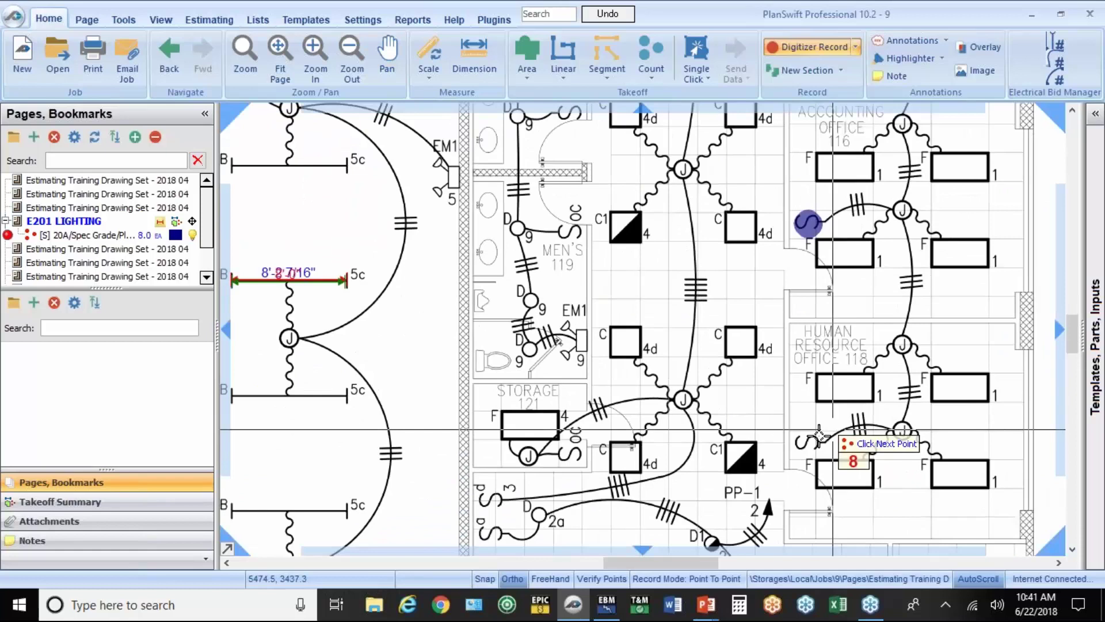
{"action": "left_click", "coordinate": [810, 443]}
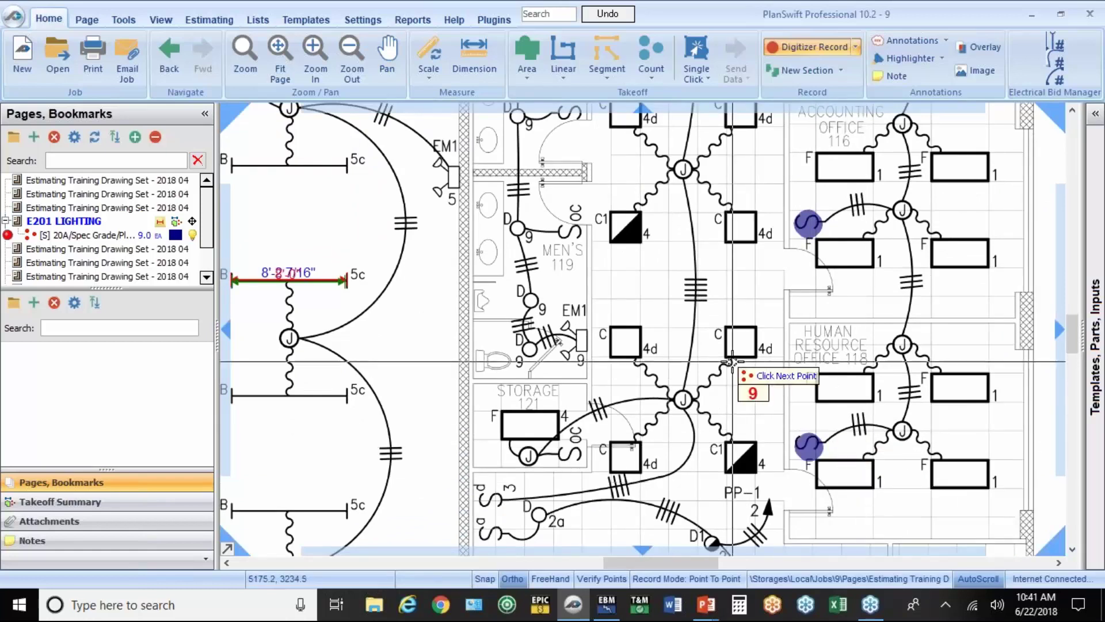
Count the MER 125M switch and the last switch near the rear entry, reaching 11.
{"action": "left_click_drag", "start_coordinate": [649, 271], "coordinate": [944, 70]}
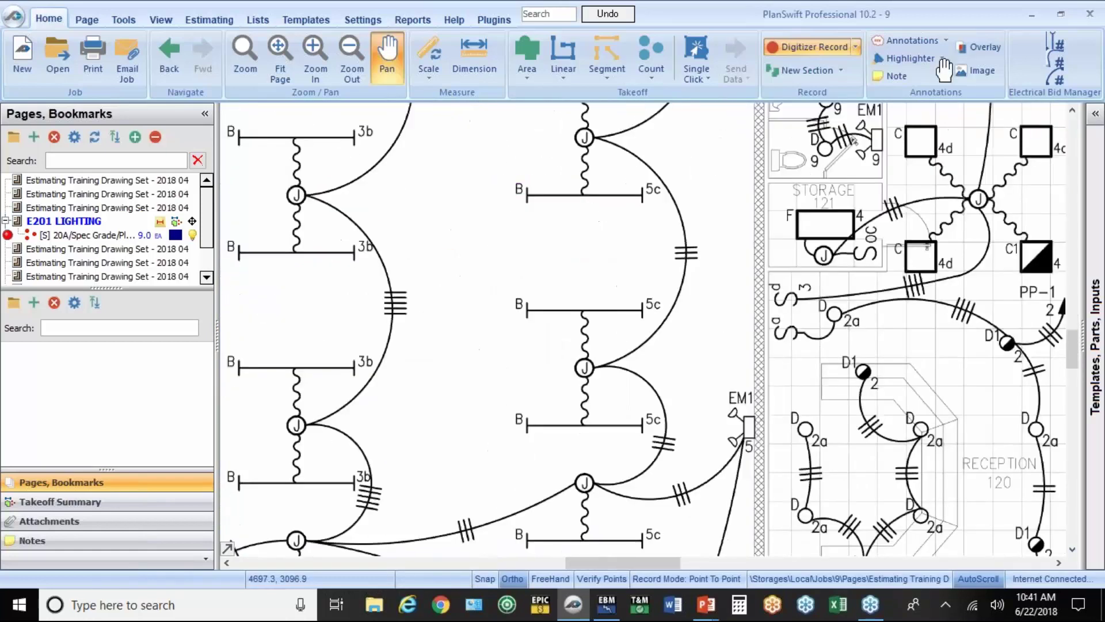
{"action": "left_click_drag", "start_coordinate": [486, 429], "coordinate": [617, 309]}
{"action": "scroll", "coordinate": [518, 357], "scroll_direction": "up", "scroll_amount": 2}
{"action": "left_click_drag", "start_coordinate": [415, 413], "coordinate": [469, 374]}
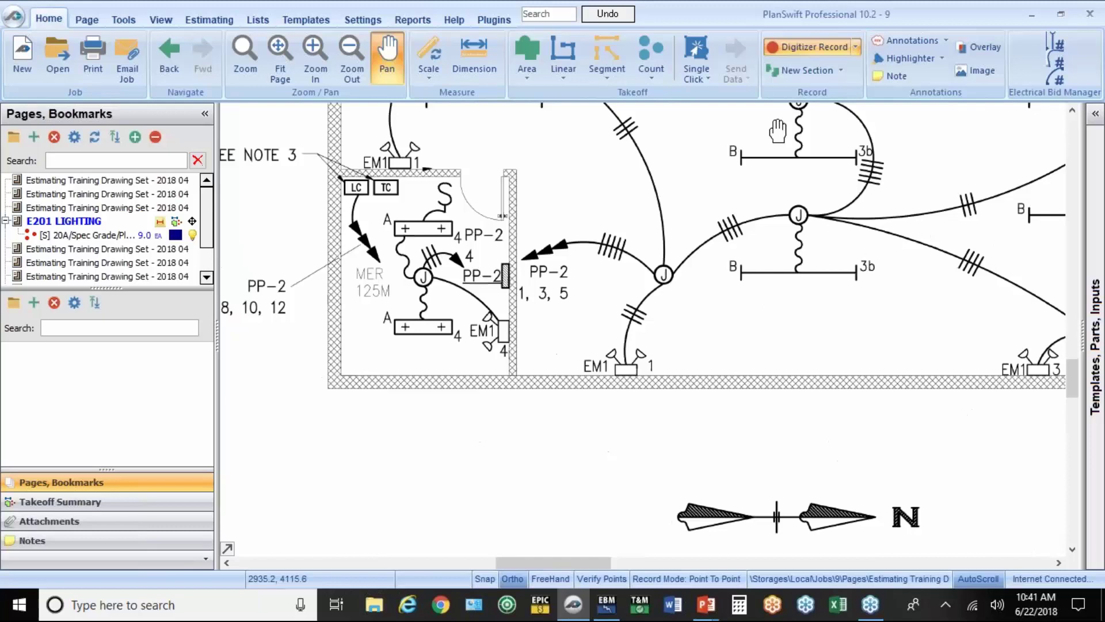
{"action": "left_click", "coordinate": [443, 192]}
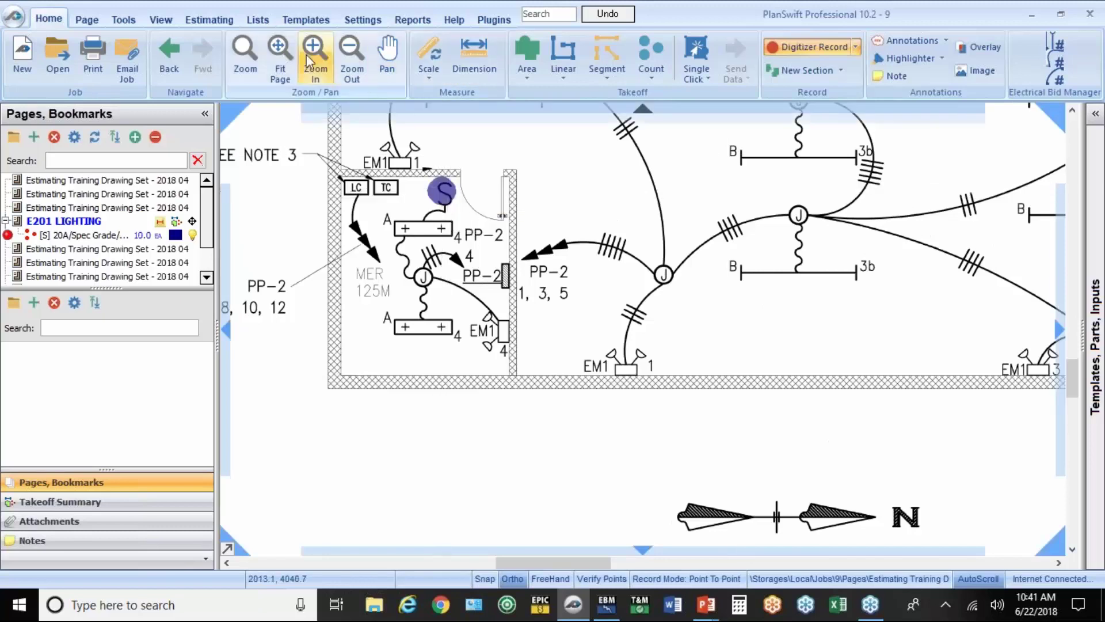
{"action": "left_click", "coordinate": [280, 55]}
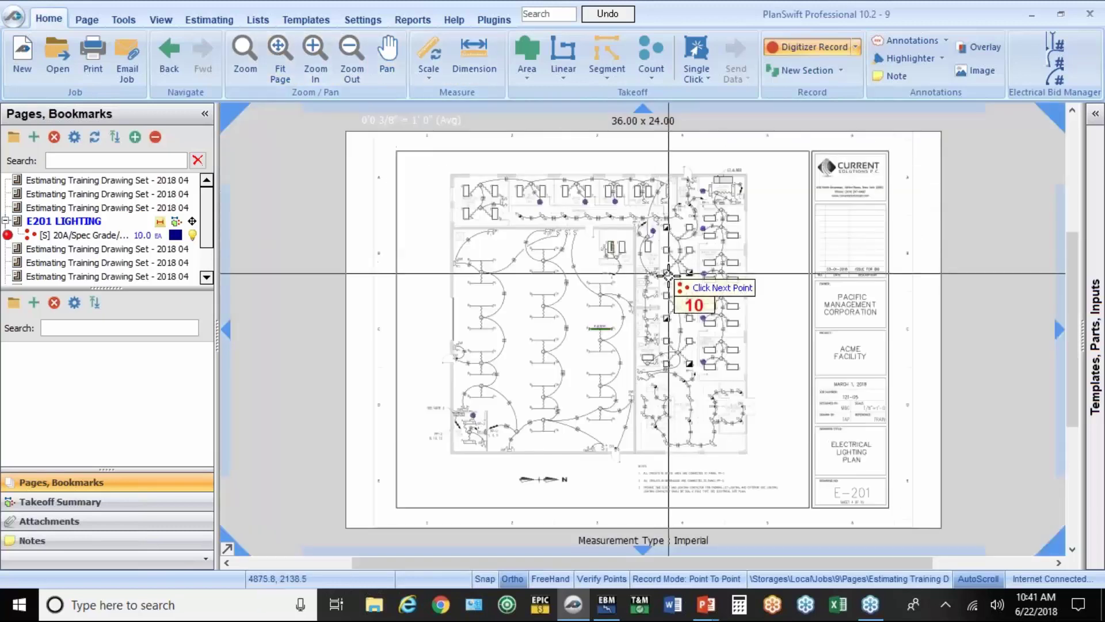
{"action": "scroll", "coordinate": [668, 277], "scroll_direction": "up", "scroll_amount": 3}
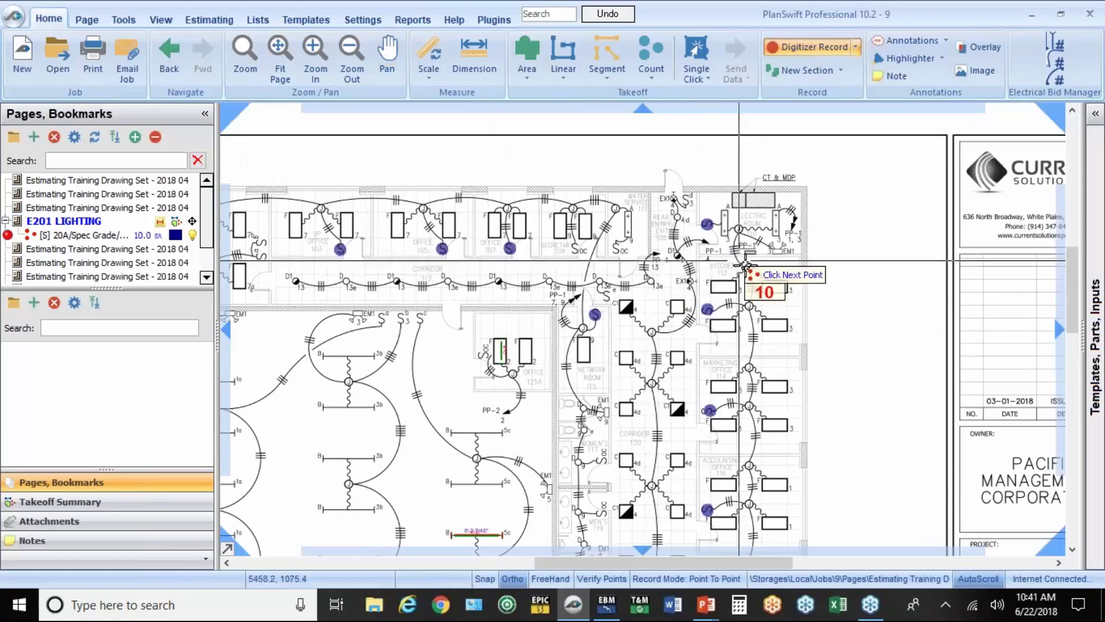
{"action": "mouse_move", "coordinate": [431, 346]}
{"action": "left_mouse_down"}
{"action": "mouse_move", "coordinate": [486, 337]}
{"action": "mouse_move", "coordinate": [447, 322]}
{"action": "mouse_move", "coordinate": [401, 217]}
{"action": "left_mouse_up"}
{"action": "key", "text": "Escape"}
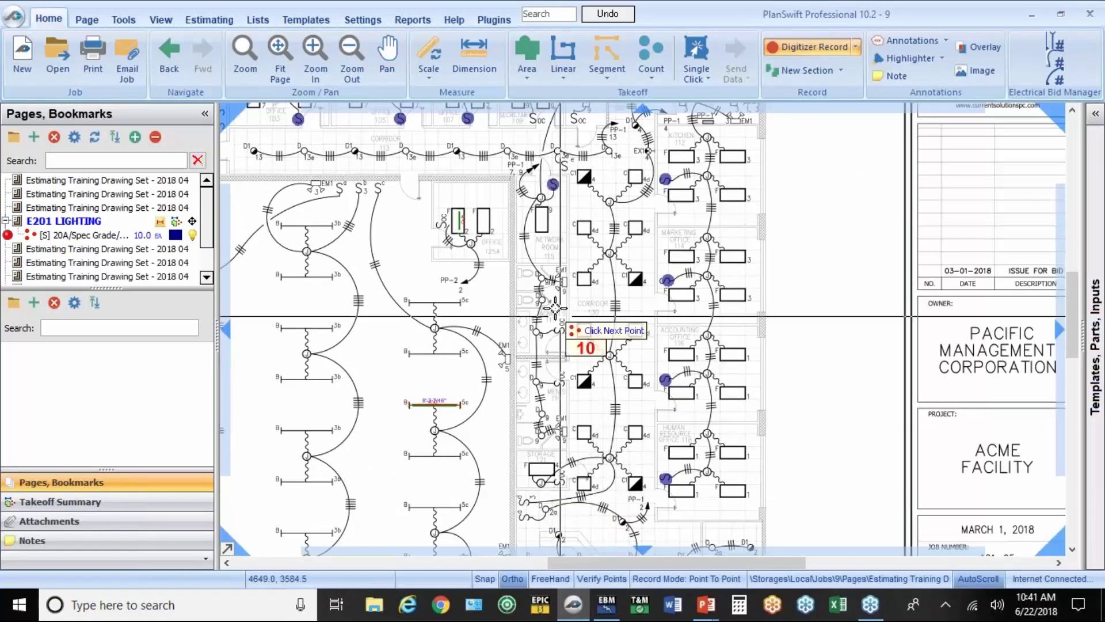
{"action": "left_click", "coordinate": [568, 168]}
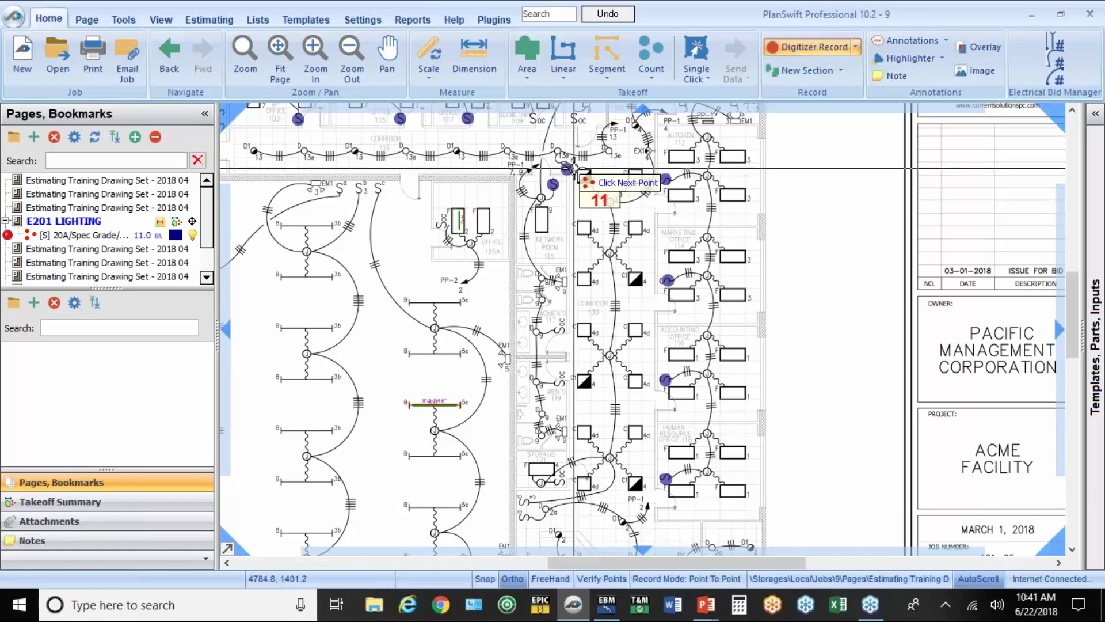
Send the single-pole 20A switch count of 11 to the estimate.
{"action": "left_click", "coordinate": [783, 50]}
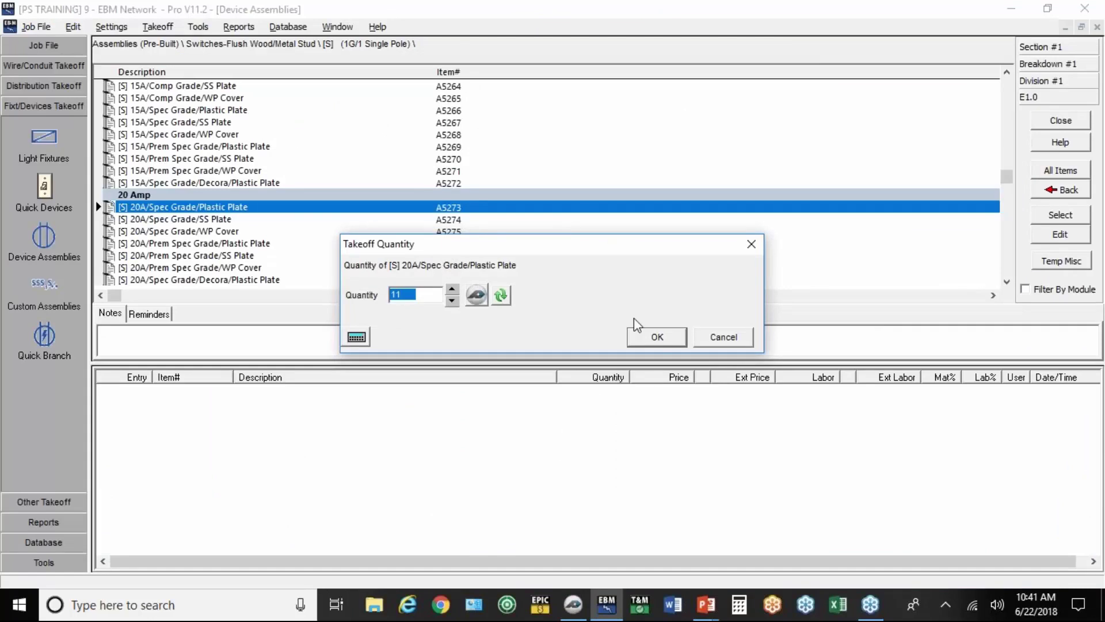
{"action": "left_click", "coordinate": [645, 336]}
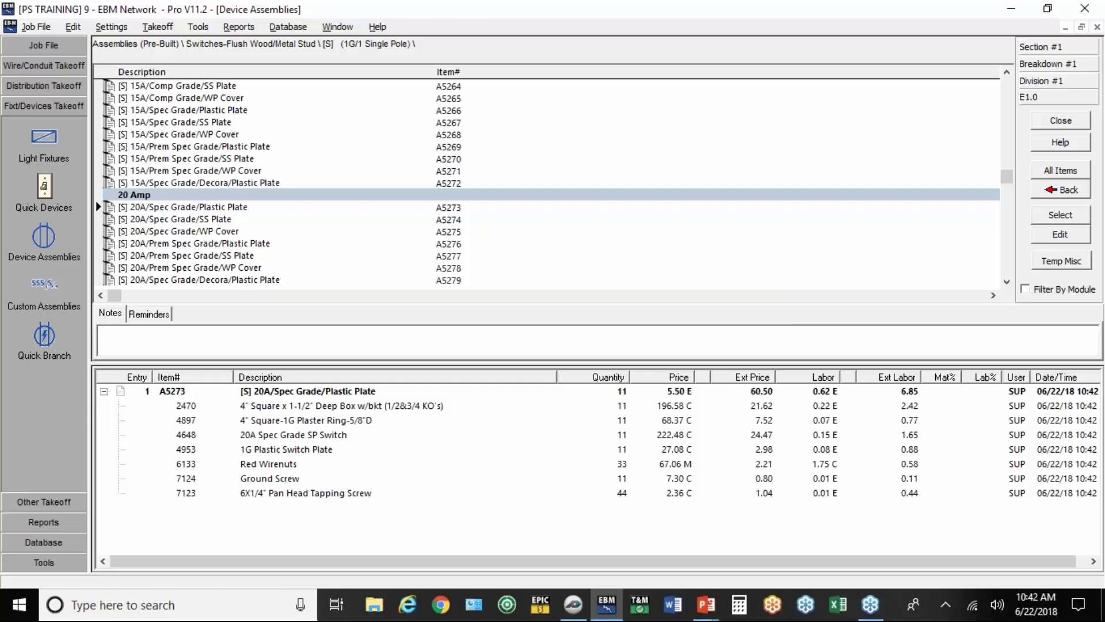
{"action": "left_click", "coordinate": [1072, 193]}
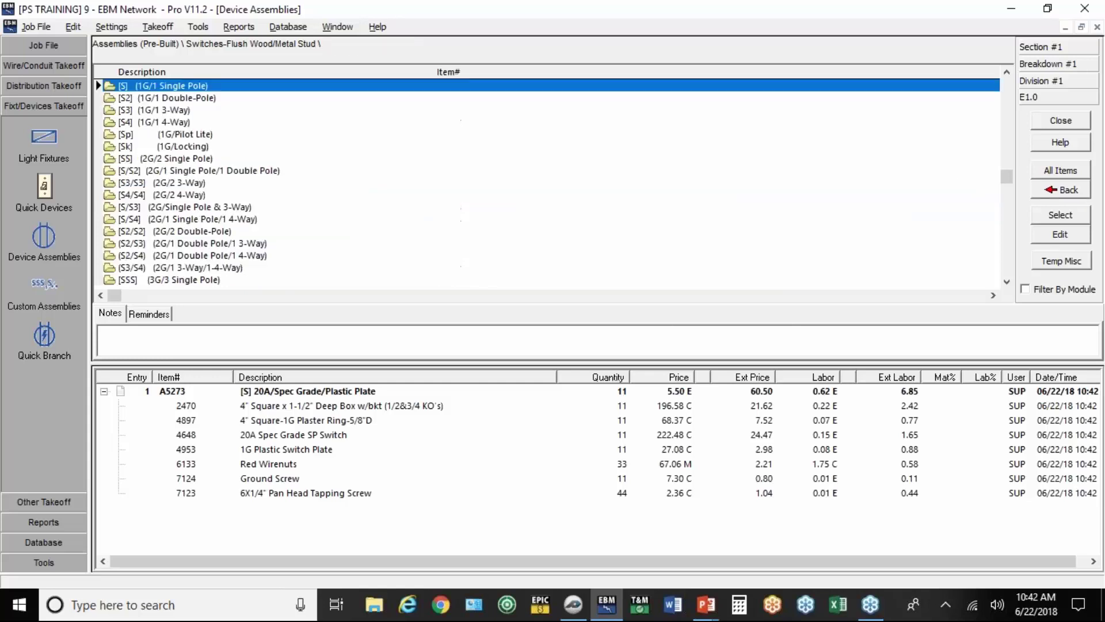
Start a drawing count of the [S3] 20A/Spec Grade/Plastic Plate 3-way switch.
{"action": "double_click", "coordinate": [179, 110]}
{"action": "double_click", "coordinate": [159, 234]}
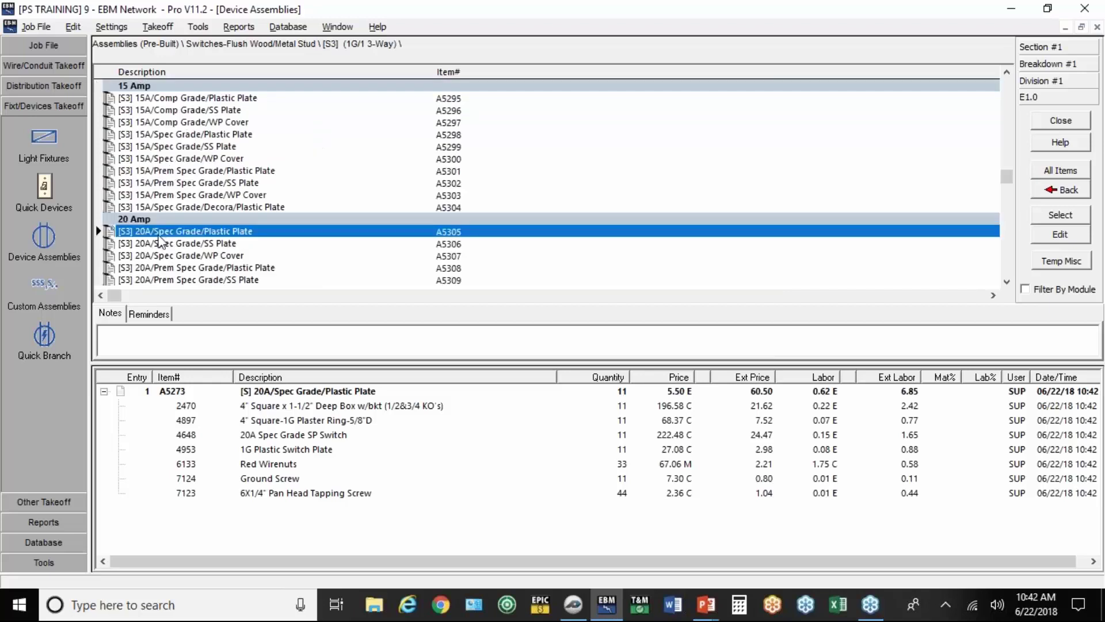
{"action": "left_click", "coordinate": [476, 297]}
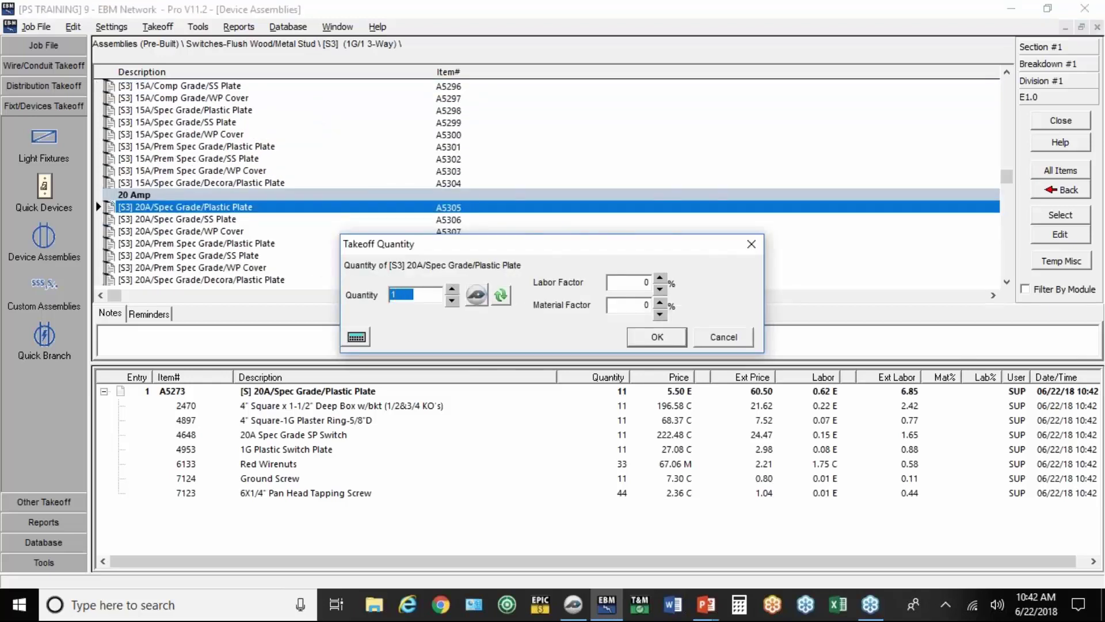
Count the 3-way switches by the rear entry and bottom exit, then send the count of 2.
{"action": "scroll", "coordinate": [508, 213], "scroll_direction": "down", "scroll_amount": 3}
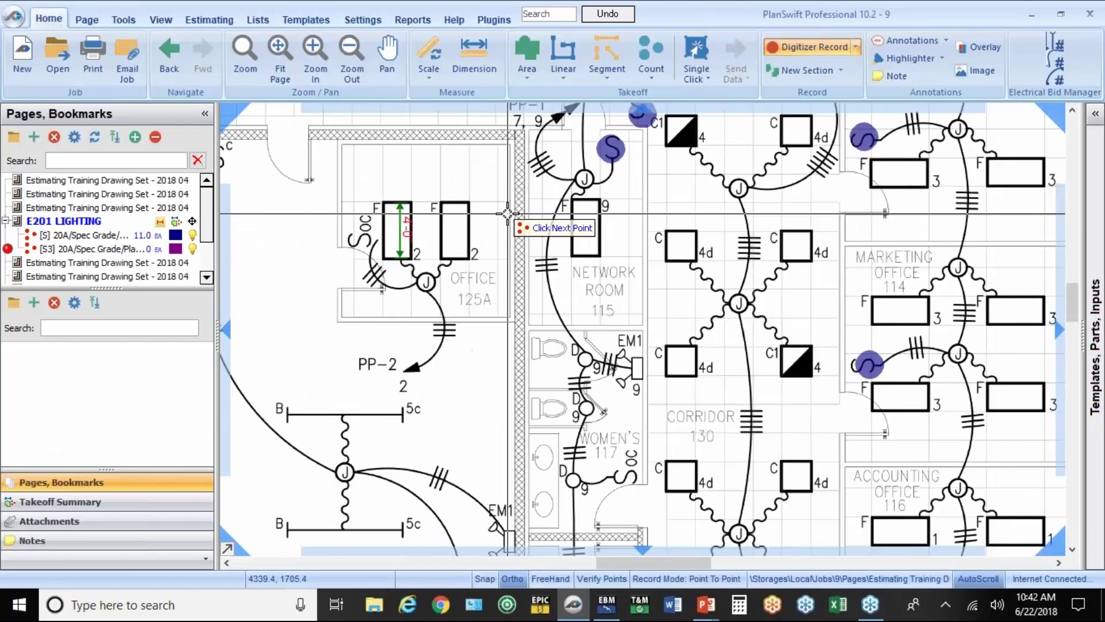
{"action": "left_click_drag", "start_coordinate": [458, 267], "coordinate": [415, 320]}
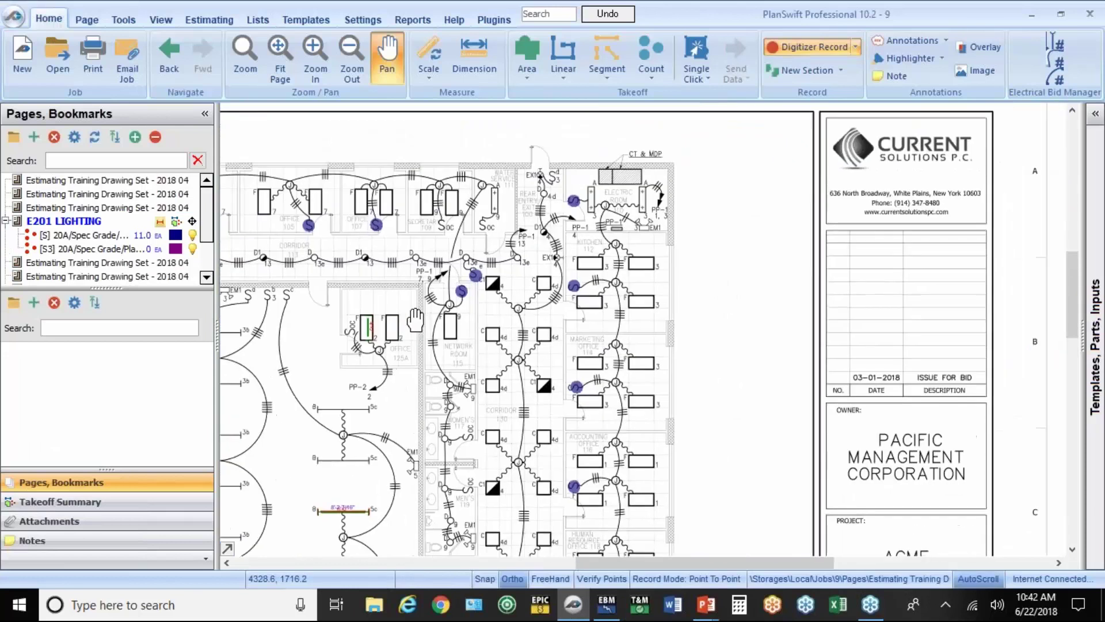
{"action": "left_click", "coordinate": [554, 176]}
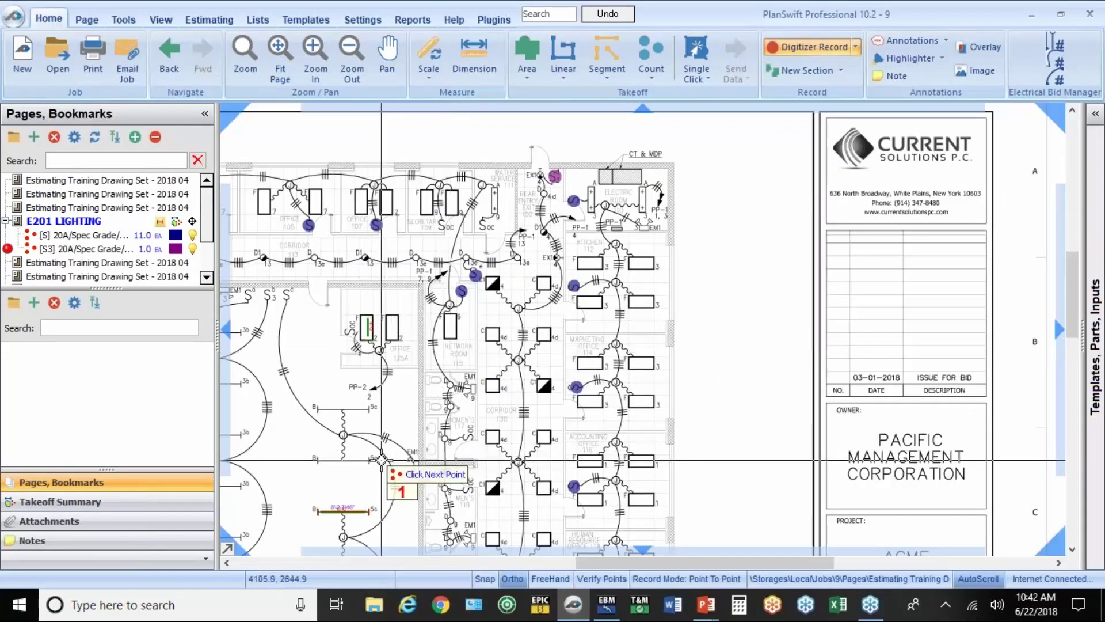
{"action": "mouse_move", "coordinate": [387, 454]}
{"action": "left_mouse_down"}
{"action": "mouse_move", "coordinate": [481, 195]}
{"action": "mouse_move", "coordinate": [567, 117]}
{"action": "left_mouse_up"}
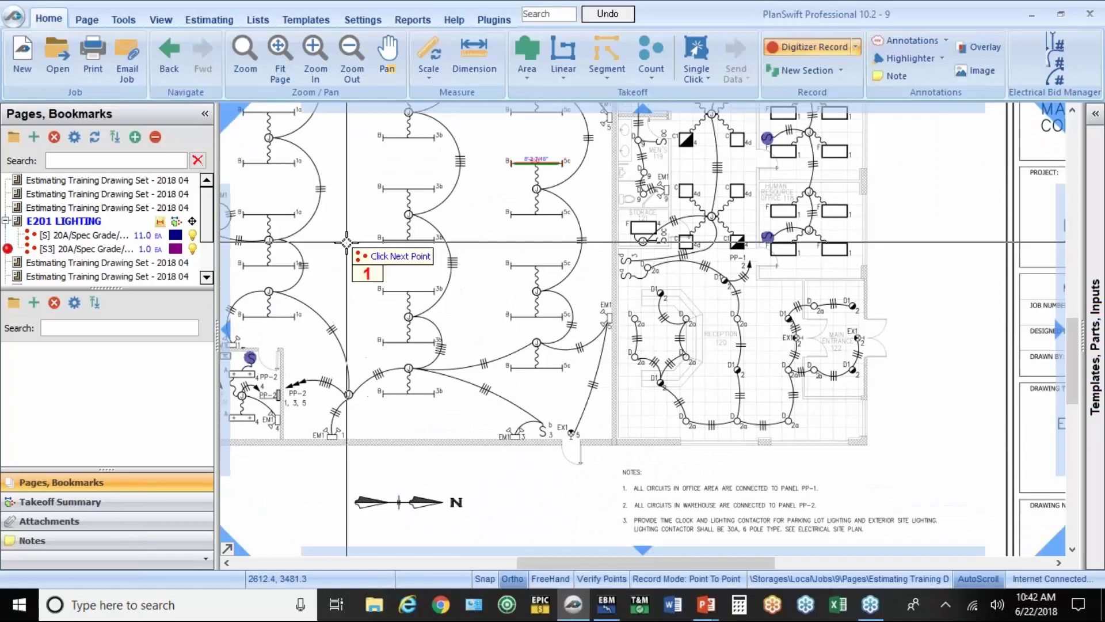
{"action": "left_click_drag", "start_coordinate": [513, 386], "coordinate": [609, 381]}
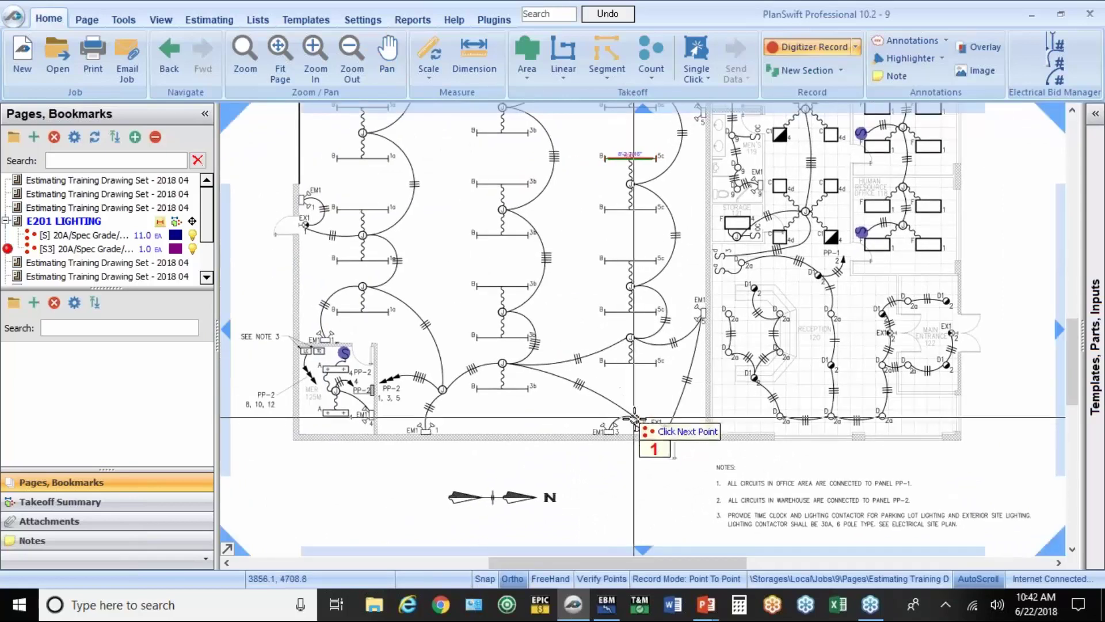
{"action": "left_click", "coordinate": [636, 427]}
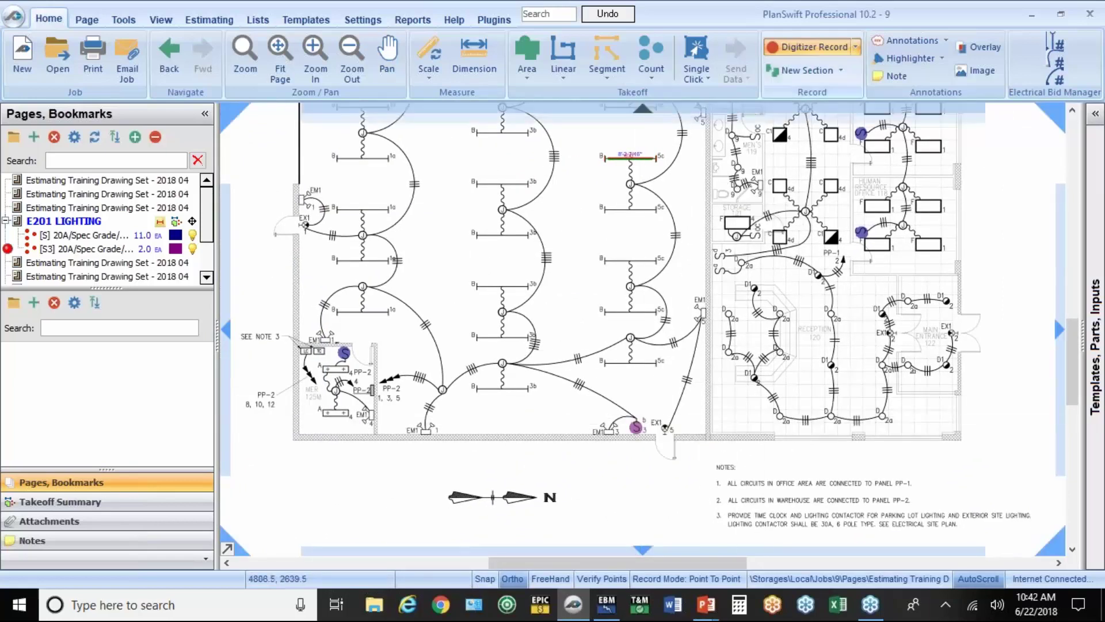
{"action": "left_click", "coordinate": [769, 49]}
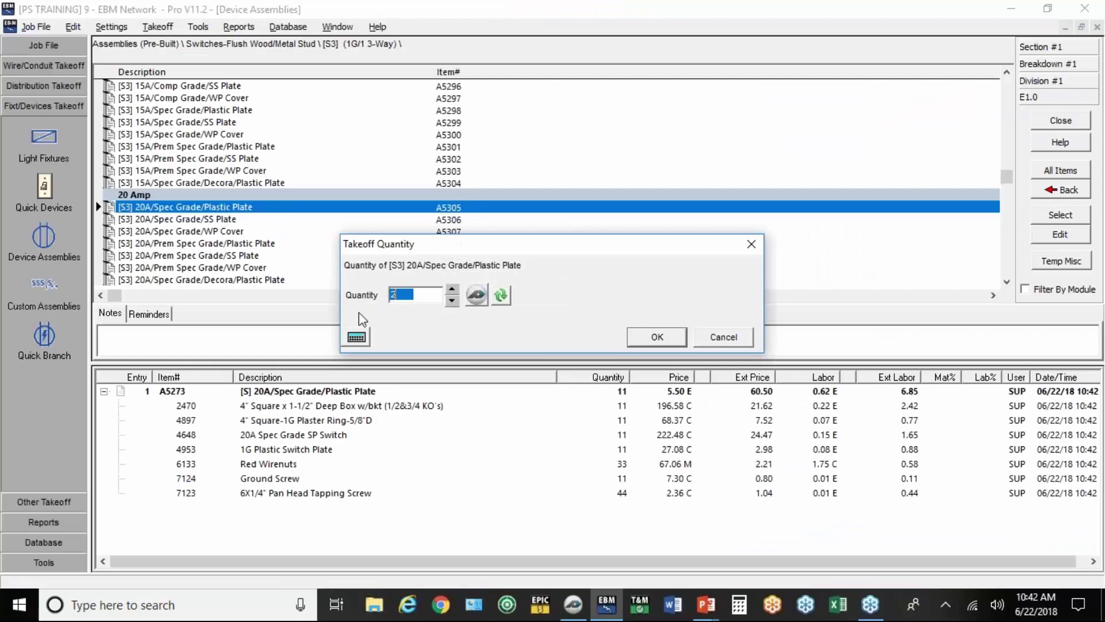
Accept 2 for the 3-way switch assembly and move to the light fixtures takeoff.
{"action": "left_click", "coordinate": [632, 341]}
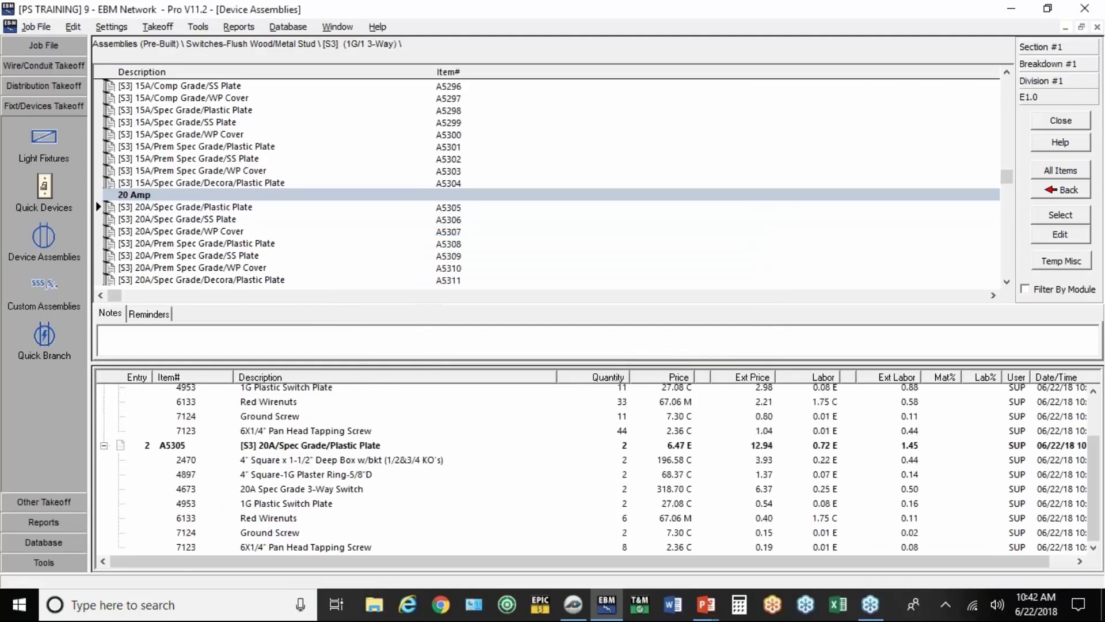
{"action": "left_click", "coordinate": [50, 140]}
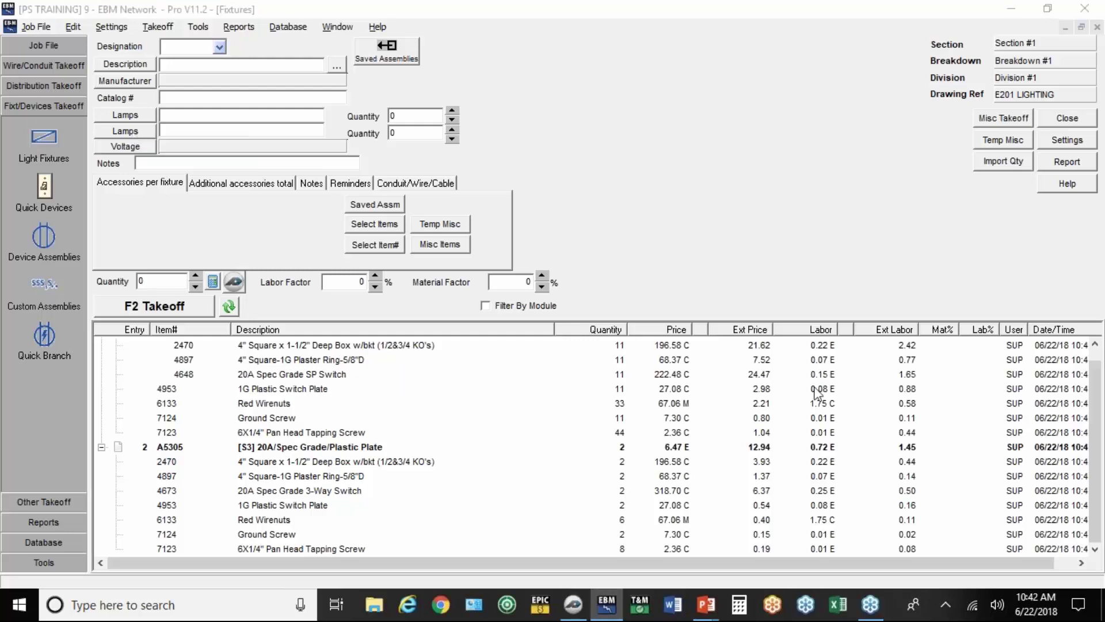
{"action": "left_click", "coordinate": [611, 609]}
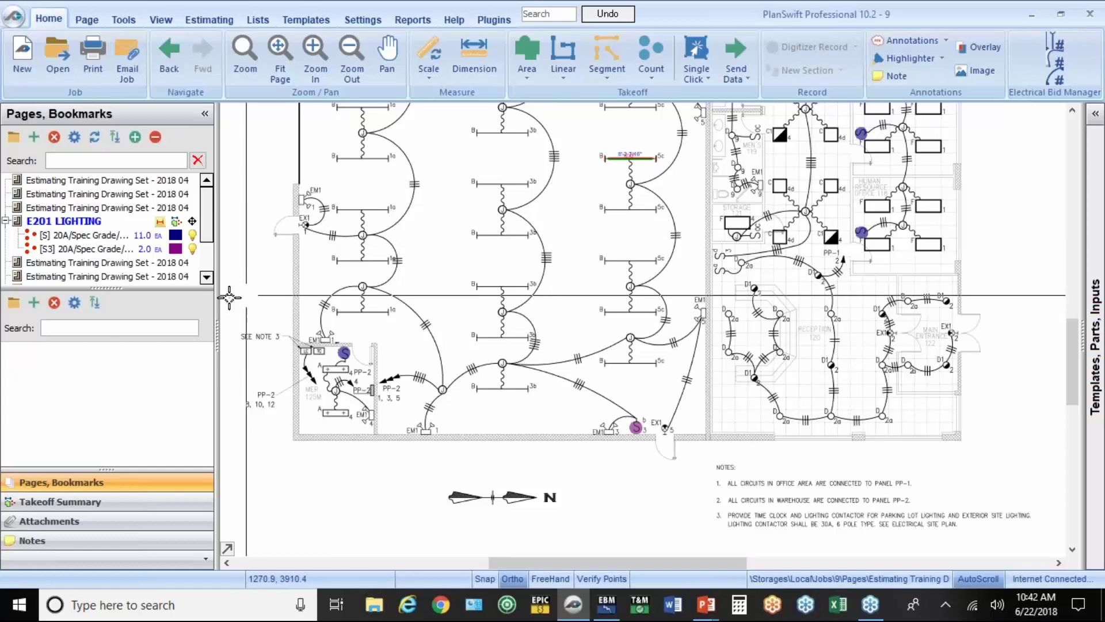
{"action": "left_click", "coordinate": [593, 604]}
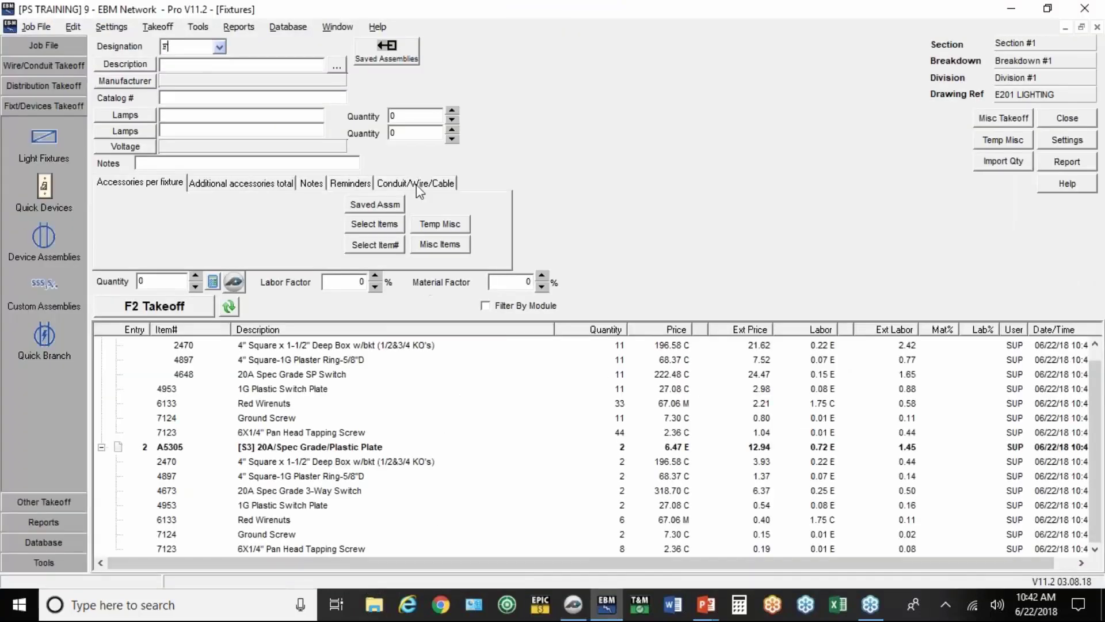
Load the L.E.D. 2'x4' Lay-In assembly with one 6'-12/2 MC fixture whip and start counting it.
{"action": "left_click", "coordinate": [398, 63]}
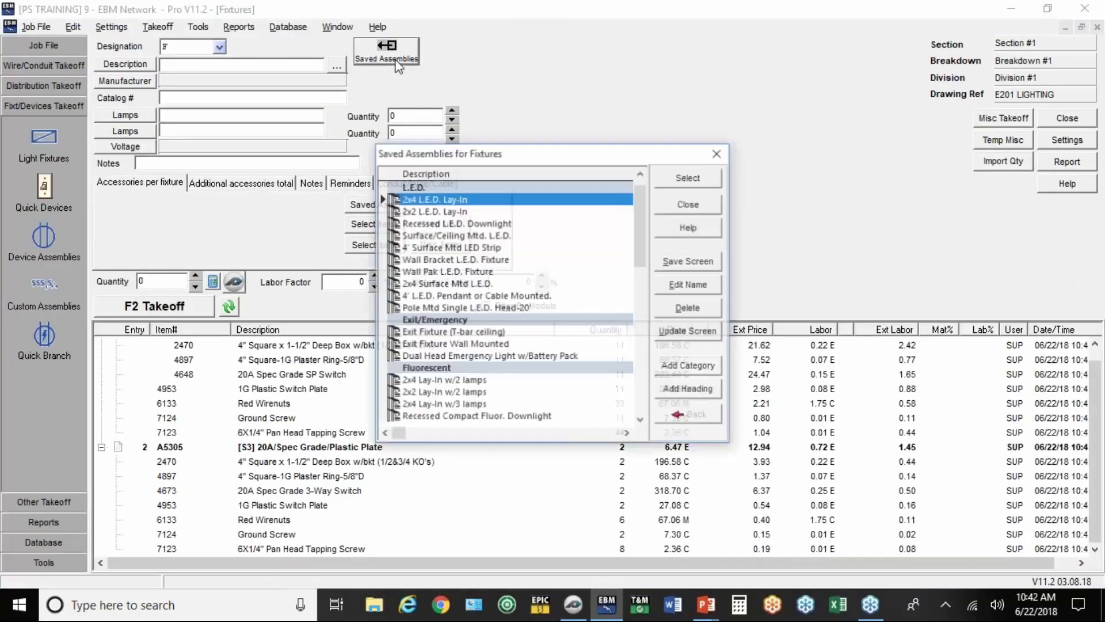
{"action": "double_click", "coordinate": [436, 198]}
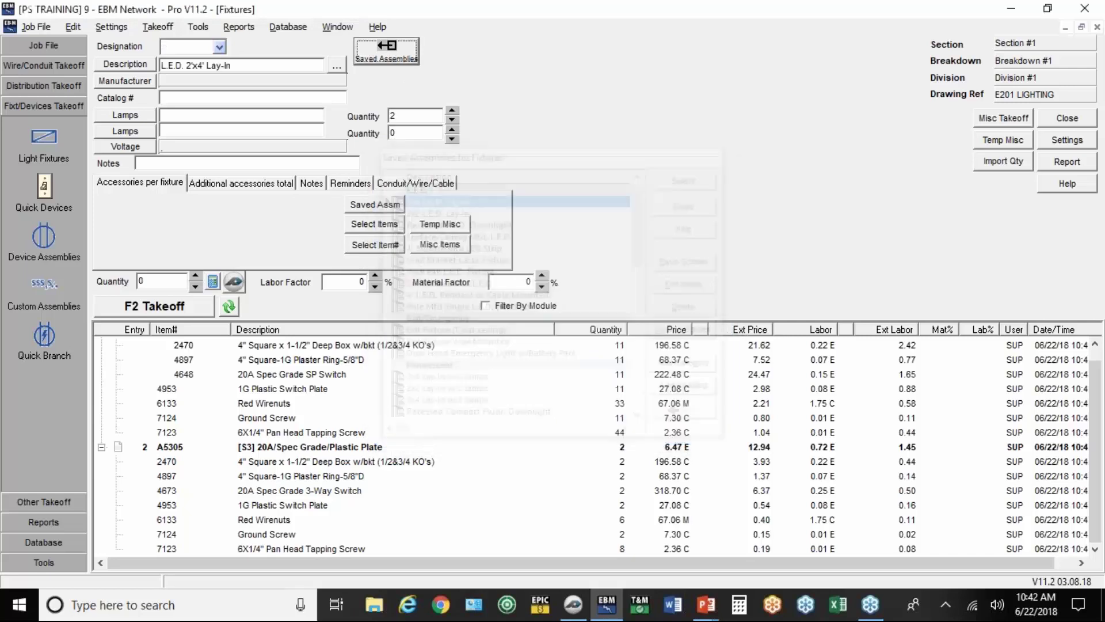
{"action": "left_click", "coordinate": [378, 222]}
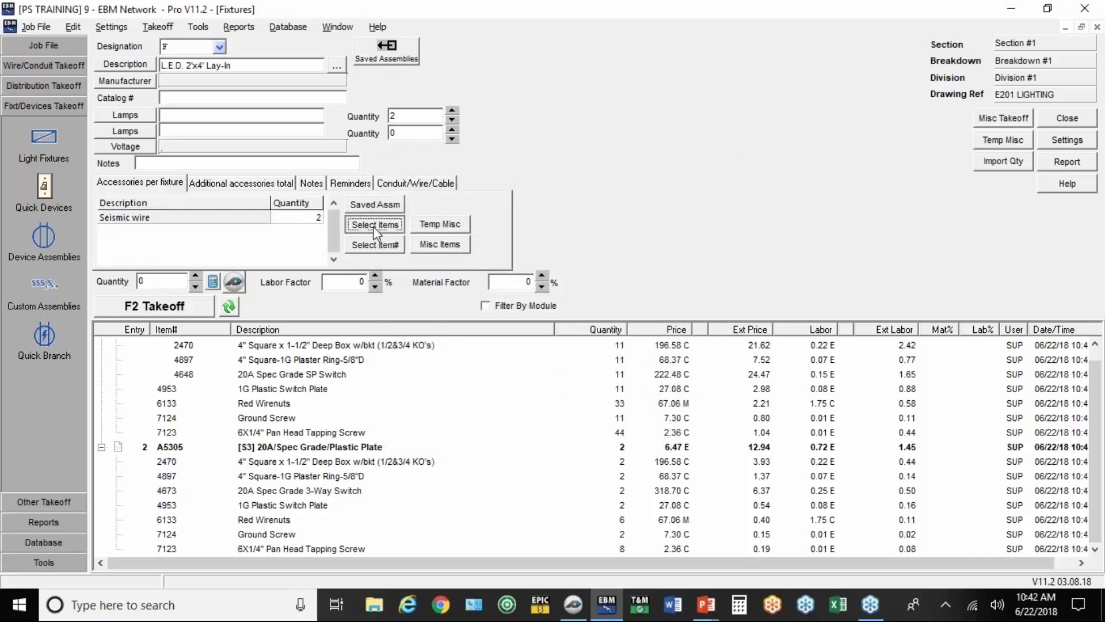
{"action": "double_click", "coordinate": [404, 172]}
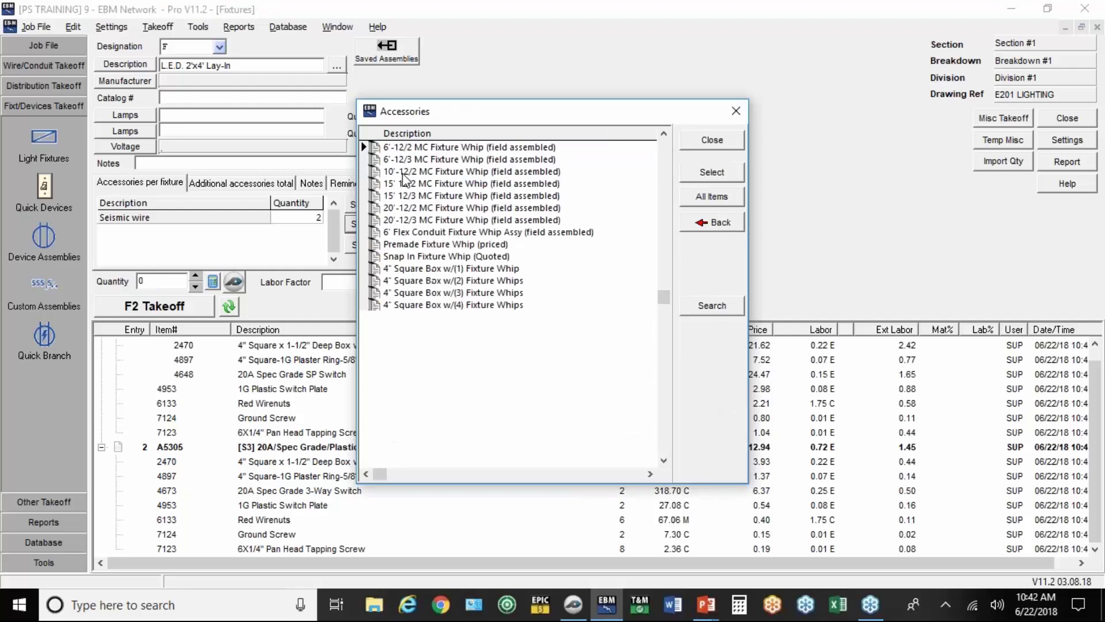
{"action": "double_click", "coordinate": [411, 159]}
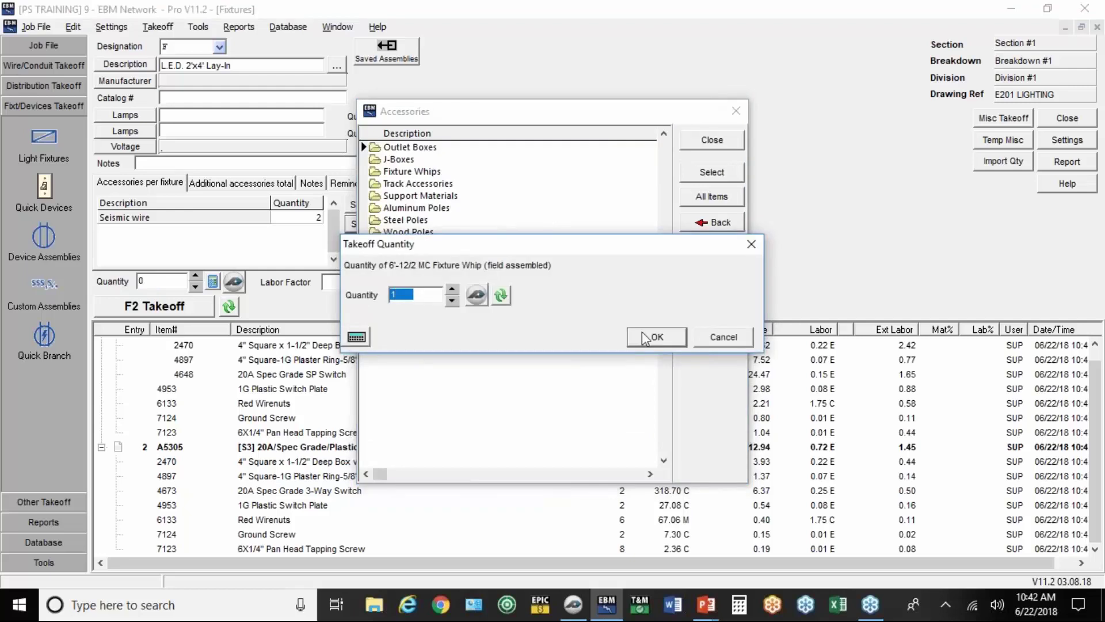
{"action": "left_click", "coordinate": [655, 340]}
{"action": "left_click", "coordinate": [705, 143]}
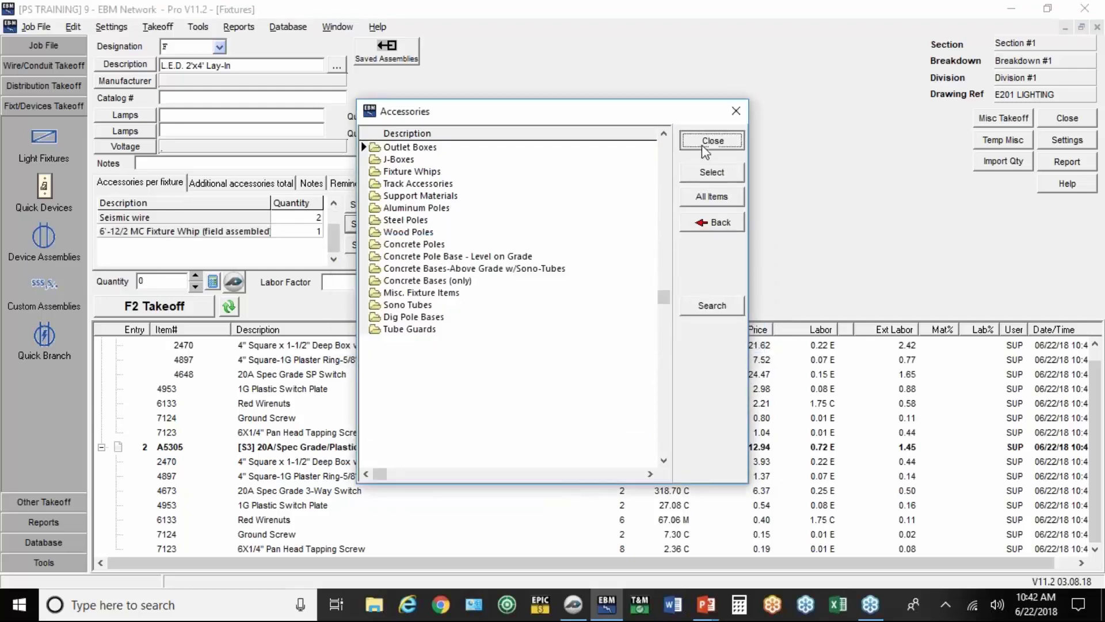
{"action": "left_click", "coordinate": [234, 283]}
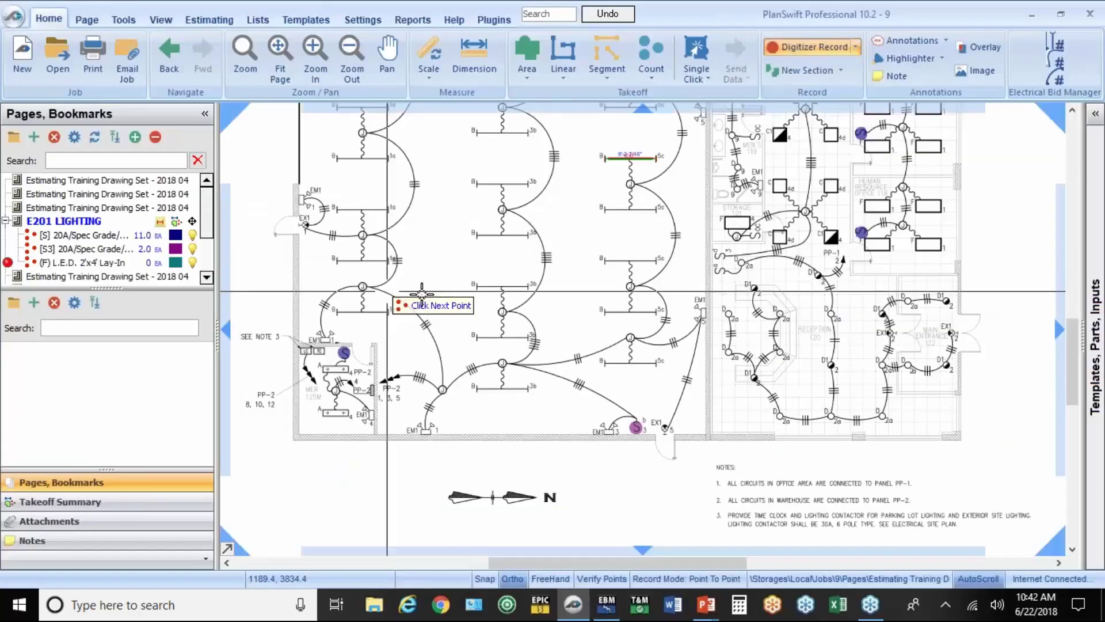
Count the ten lay-in fixtures along the office row, starting in the president's office.
{"action": "scroll", "coordinate": [441, 254], "scroll_direction": "up", "scroll_amount": 8}
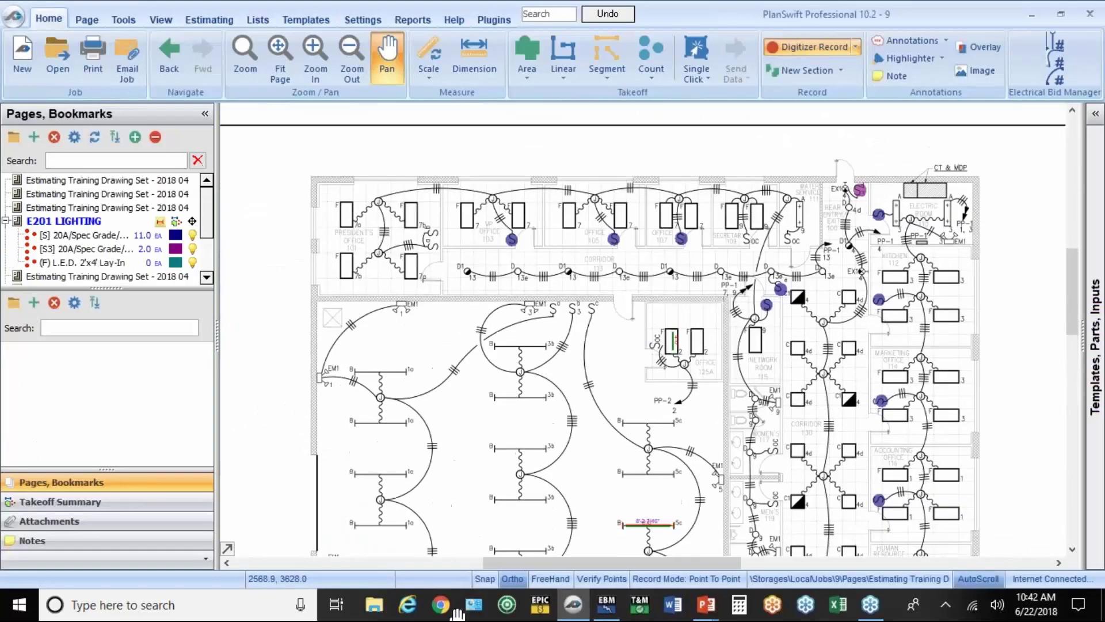
{"action": "left_click", "coordinate": [346, 217]}
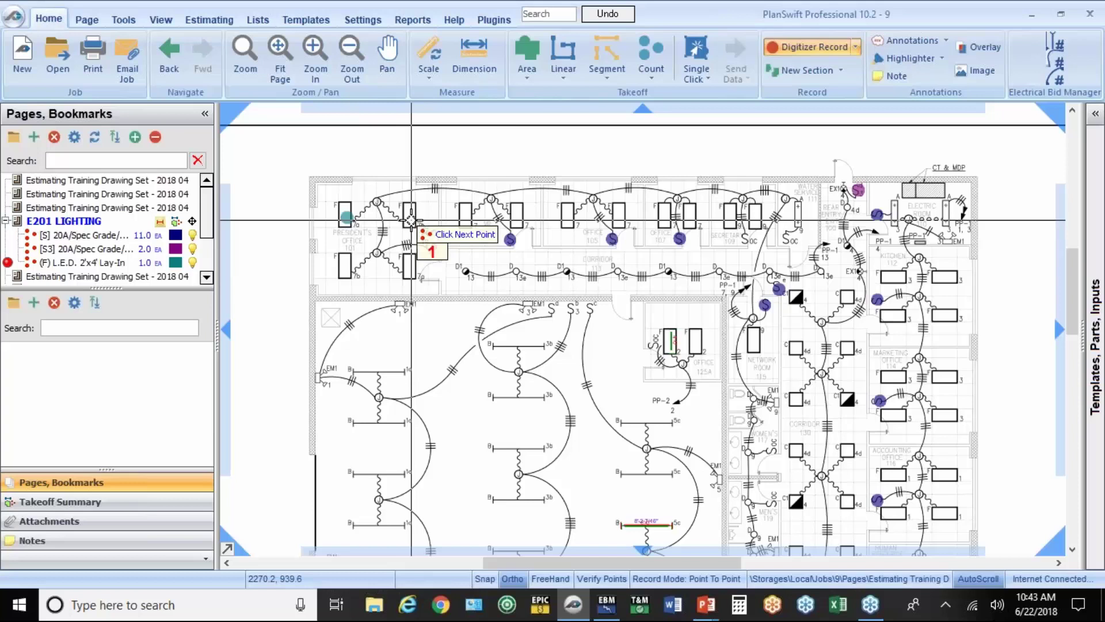
{"action": "left_click", "coordinate": [411, 219]}
{"action": "left_click", "coordinate": [465, 218]}
{"action": "left_click", "coordinate": [515, 217]}
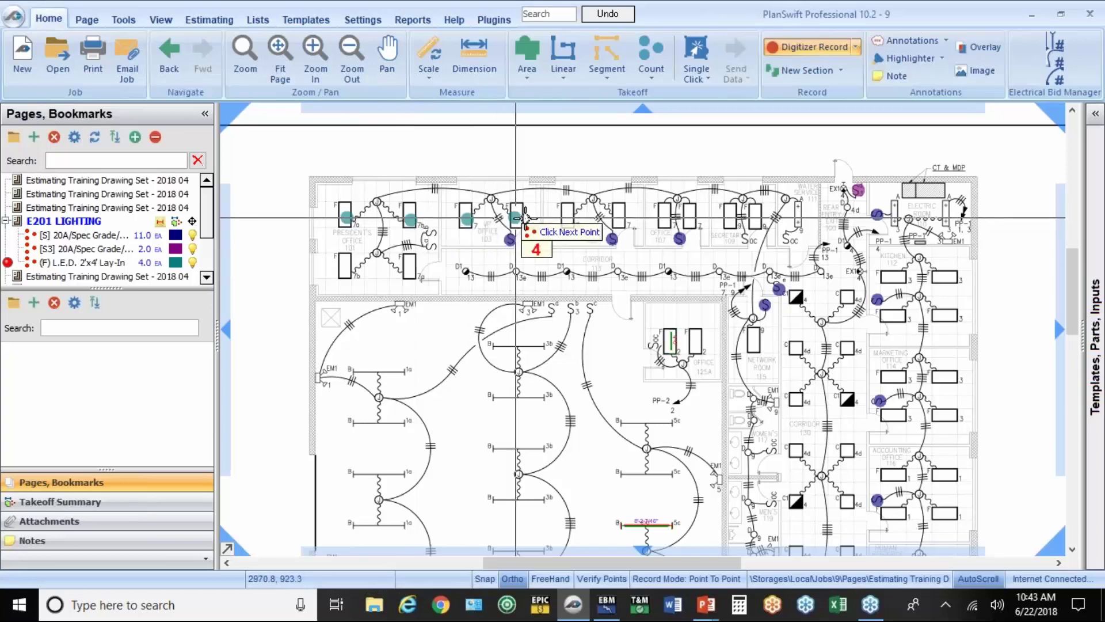
{"action": "left_click", "coordinate": [568, 221]}
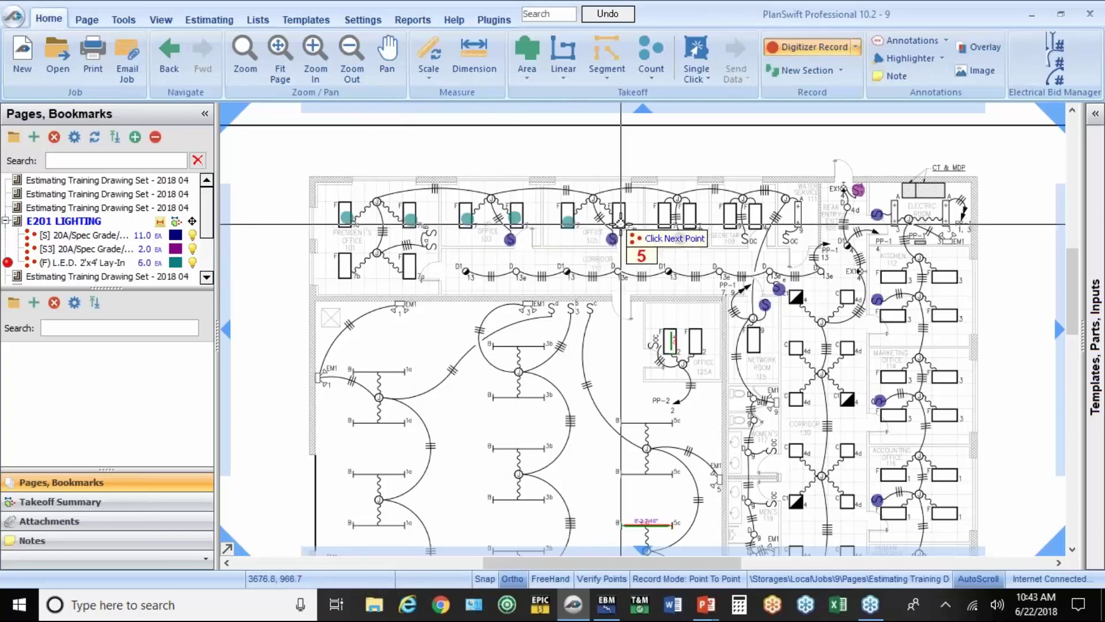
{"action": "left_click", "coordinate": [619, 223]}
{"action": "left_click", "coordinate": [661, 219]}
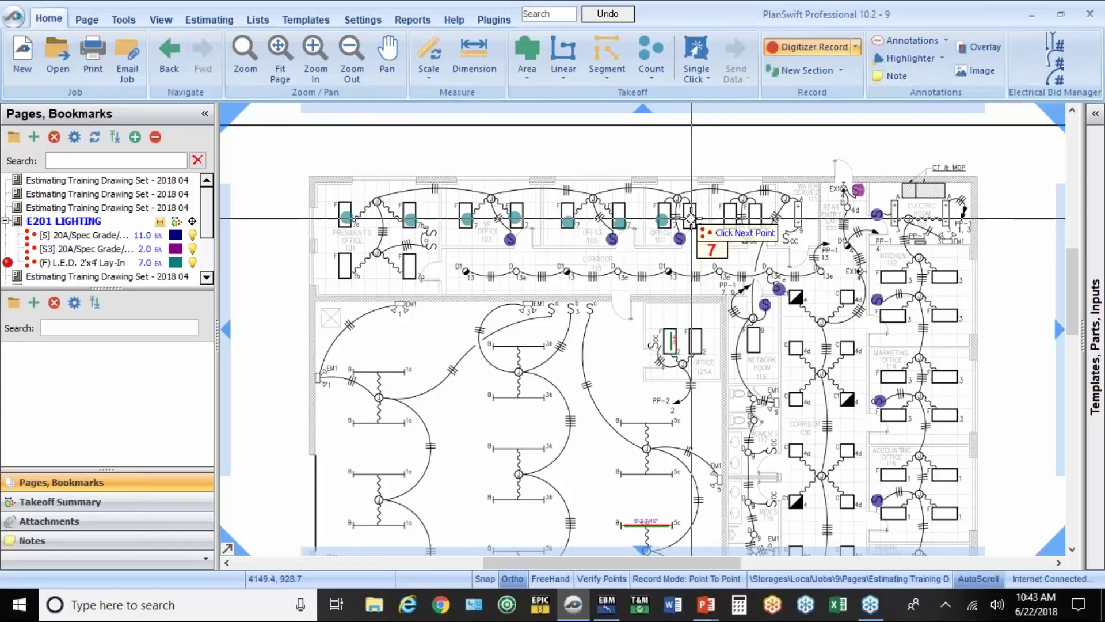
{"action": "left_click", "coordinate": [690, 218]}
{"action": "left_click", "coordinate": [730, 223]}
{"action": "left_click", "coordinate": [752, 222]}
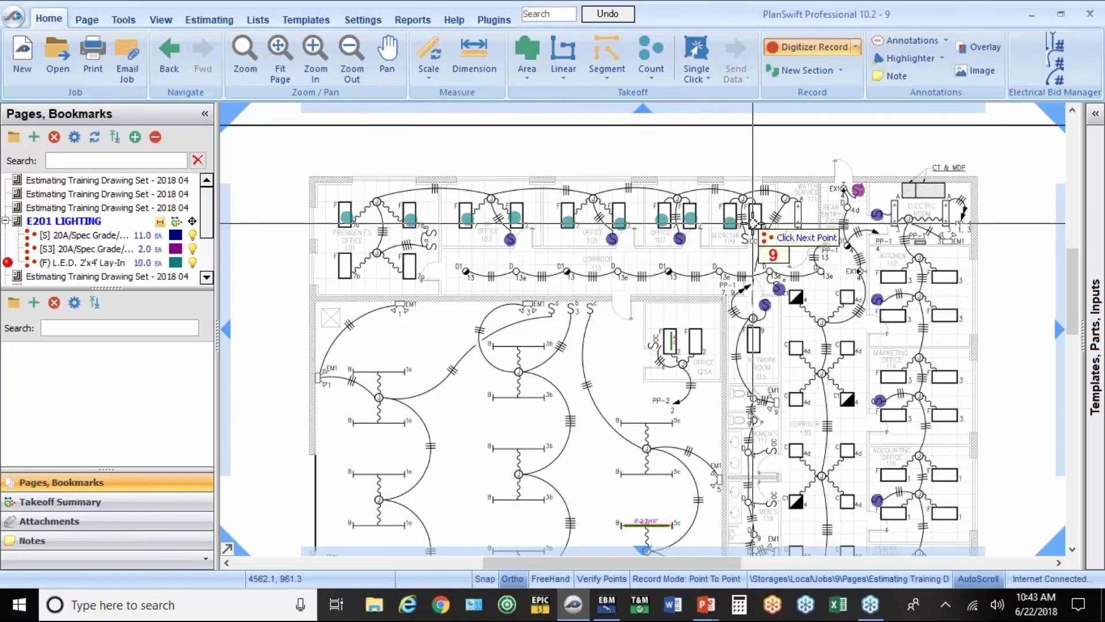
Count the kitchen, corridor and marketing office fixtures, then finish the count at 19.
{"action": "left_click", "coordinate": [889, 279]}
{"action": "left_click", "coordinate": [947, 280]}
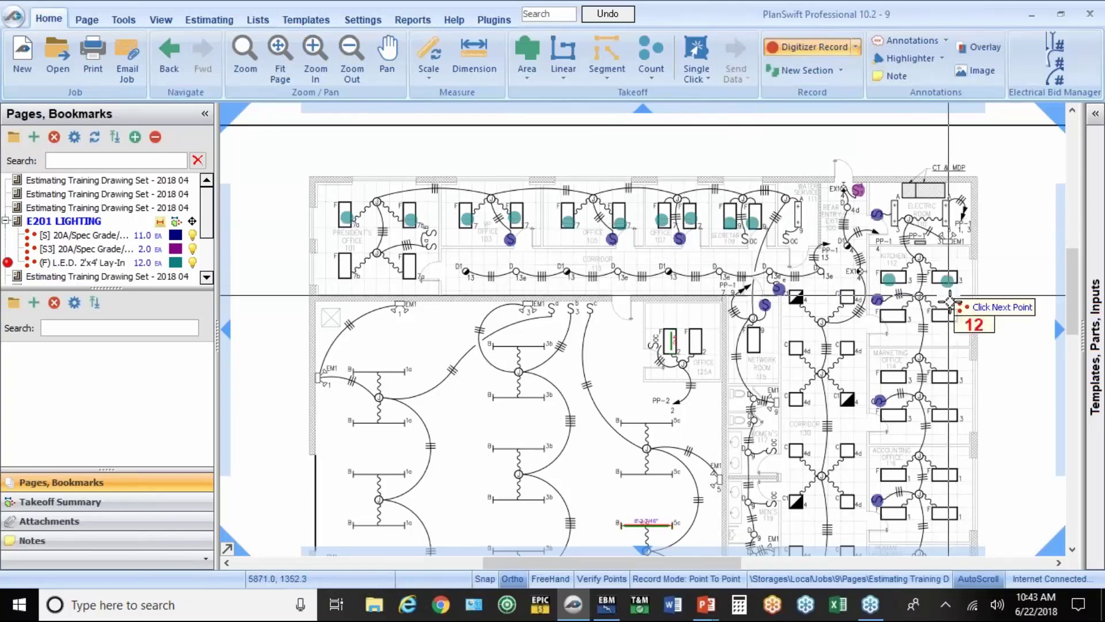
{"action": "left_click", "coordinate": [948, 316]}
{"action": "left_click", "coordinate": [893, 315]}
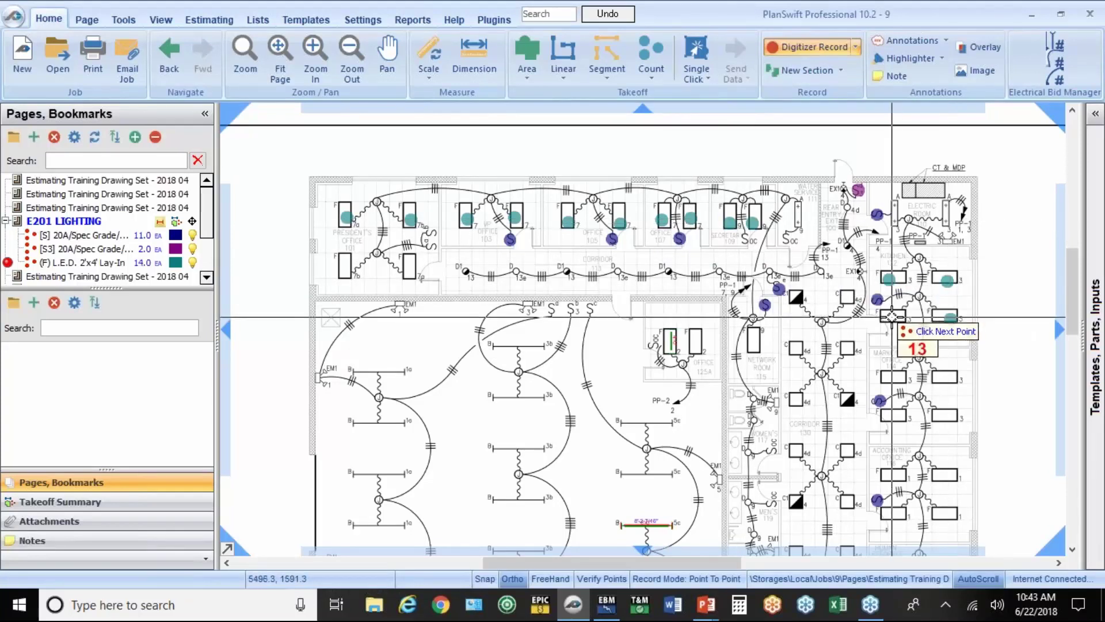
{"action": "left_click", "coordinate": [148, 269]}
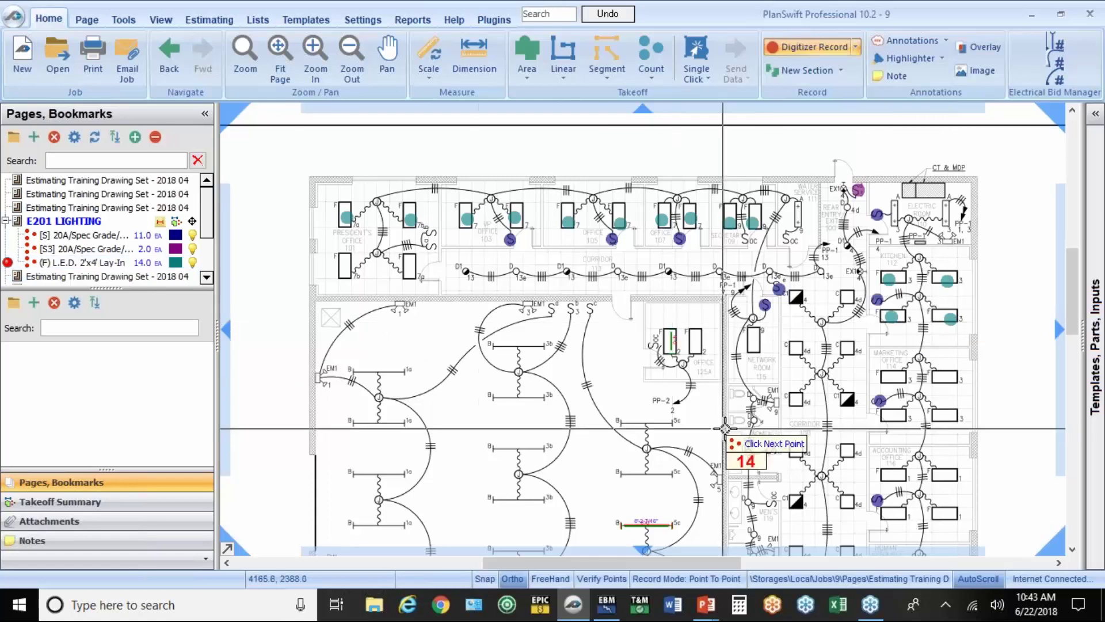
{"action": "left_click", "coordinate": [796, 347]}
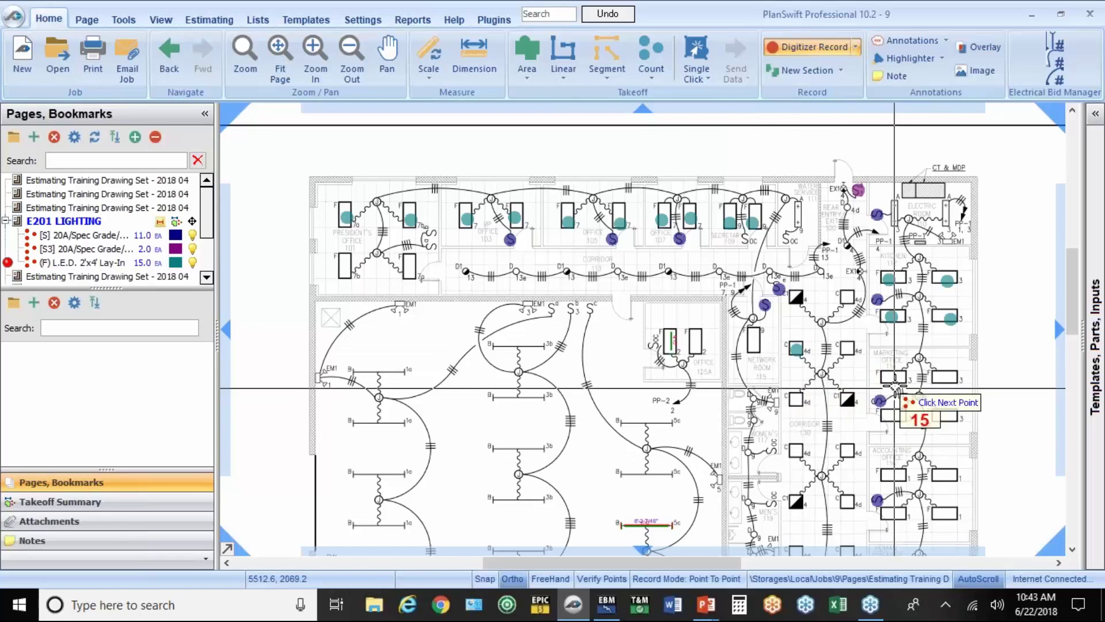
{"action": "left_click", "coordinate": [896, 379]}
{"action": "left_click", "coordinate": [952, 378]}
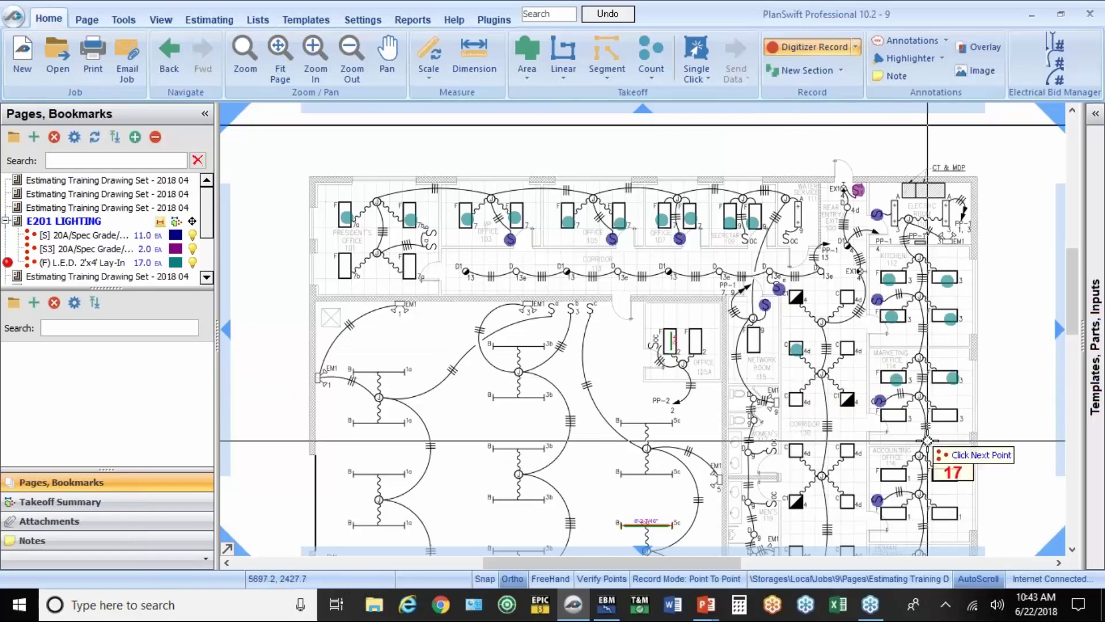
{"action": "left_click", "coordinate": [895, 419]}
{"action": "left_click", "coordinate": [942, 418]}
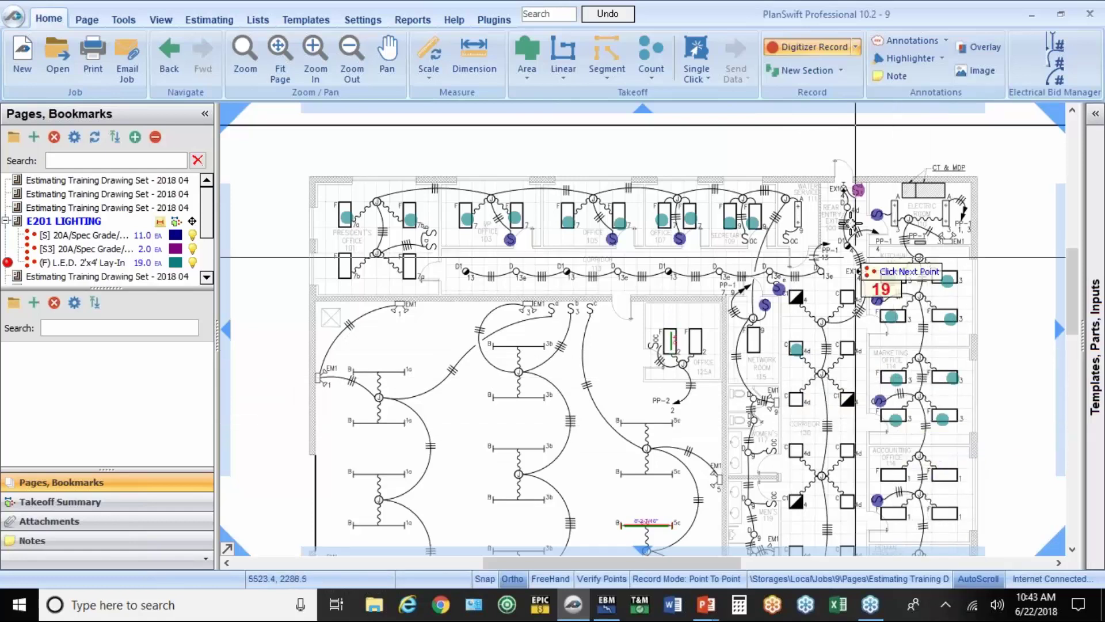
{"action": "left_click", "coordinate": [804, 49]}
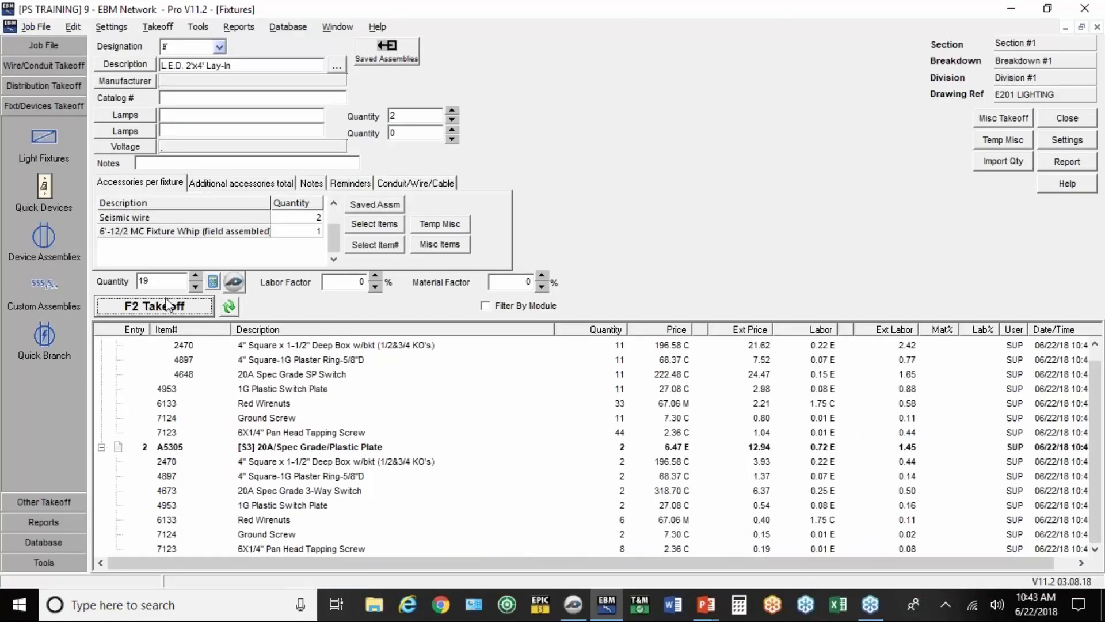
Post the 19 L.E.D. 2'x4' Lay-In fixtures with seismic wire and whips to the EBM takeoff.
{"action": "left_click", "coordinate": [166, 304]}
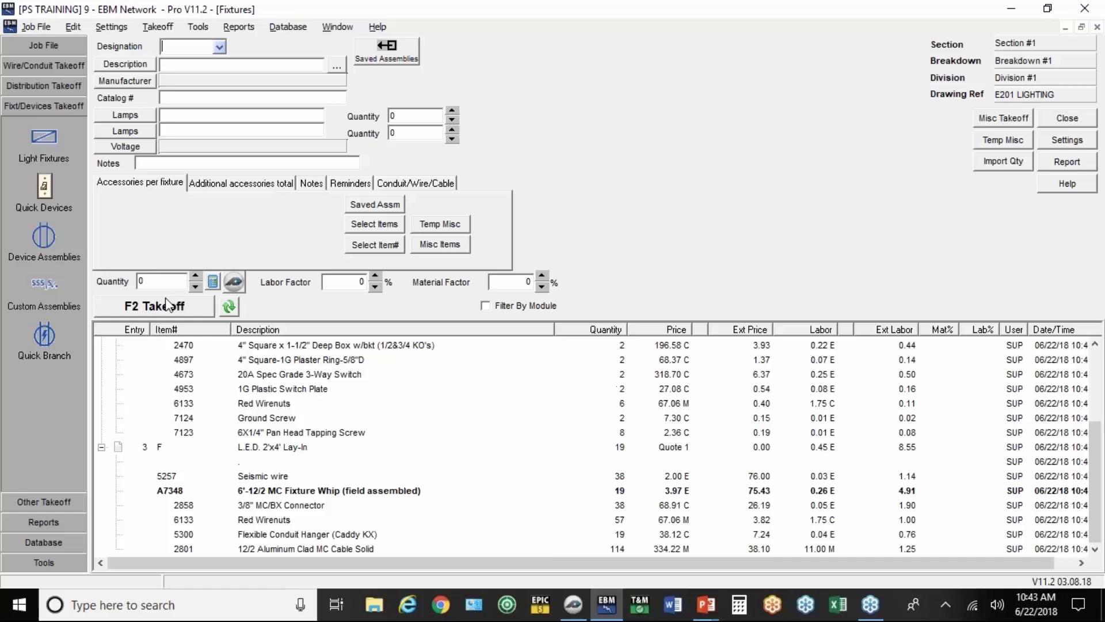
{"action": "left_click", "coordinate": [565, 609]}
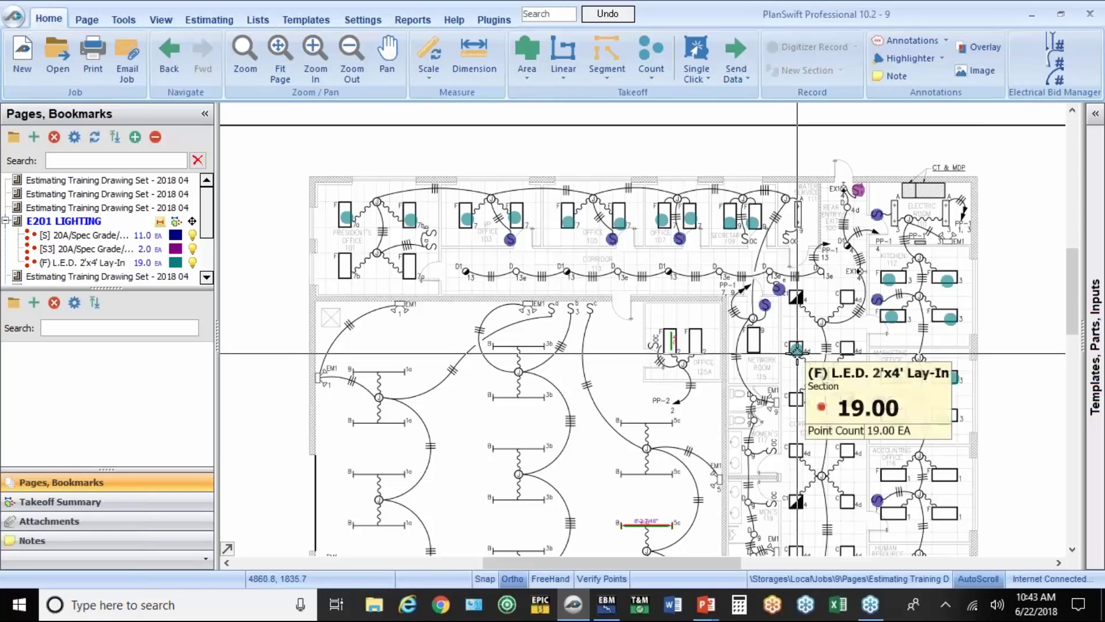
Delete the stray L.E.D. count point so the Lay-In count drops to 18.0 EA.
{"action": "right_click", "coordinate": [797, 352]}
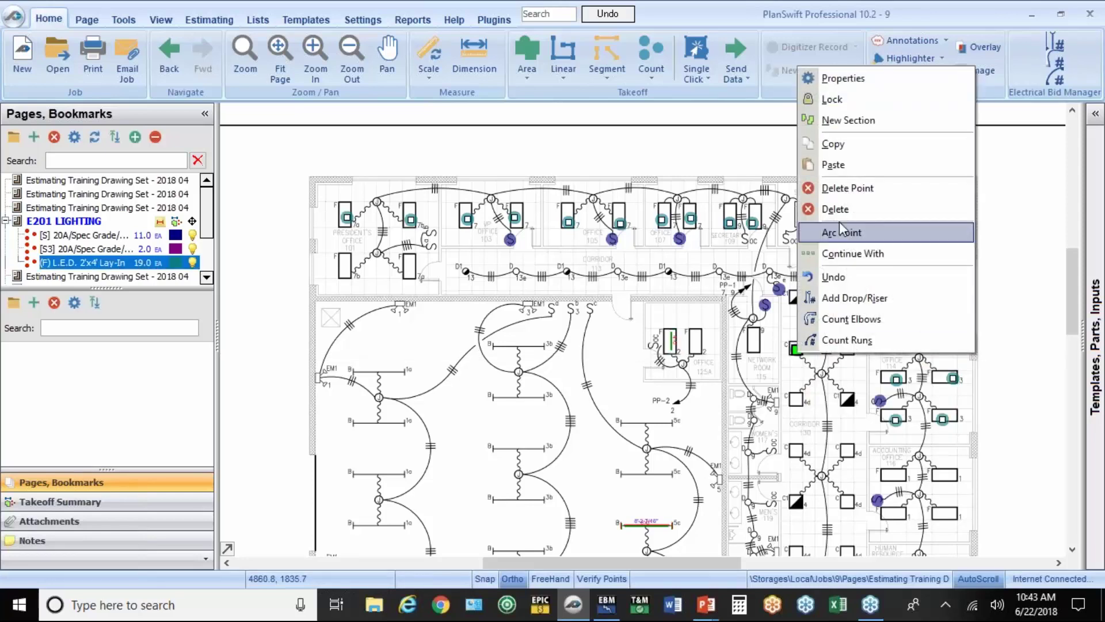
{"action": "left_click", "coordinate": [854, 197]}
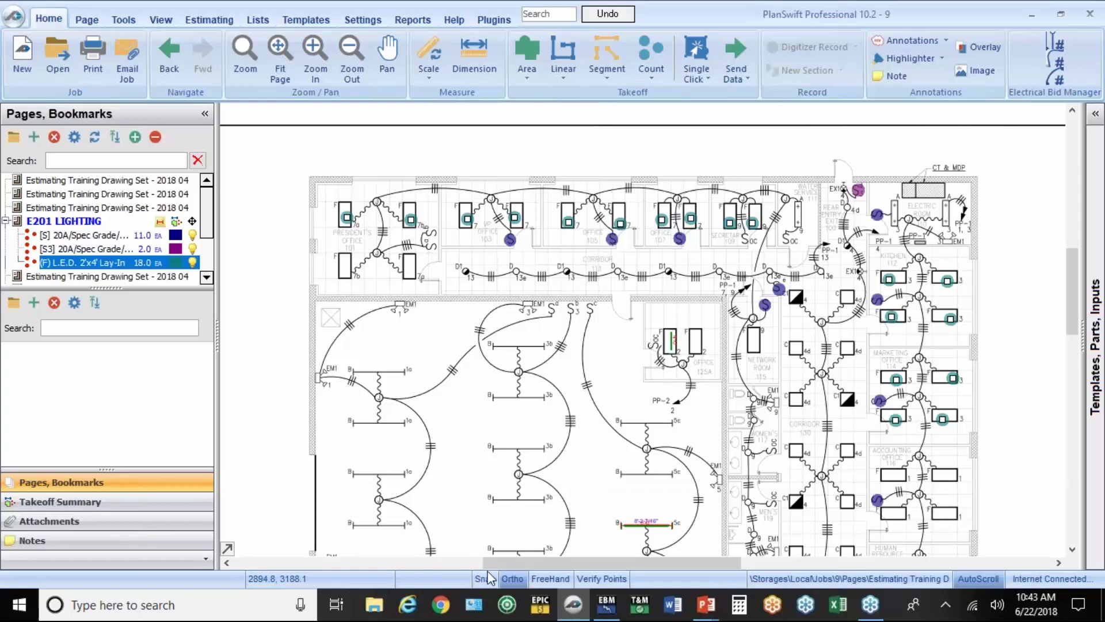
{"action": "left_click", "coordinate": [604, 606]}
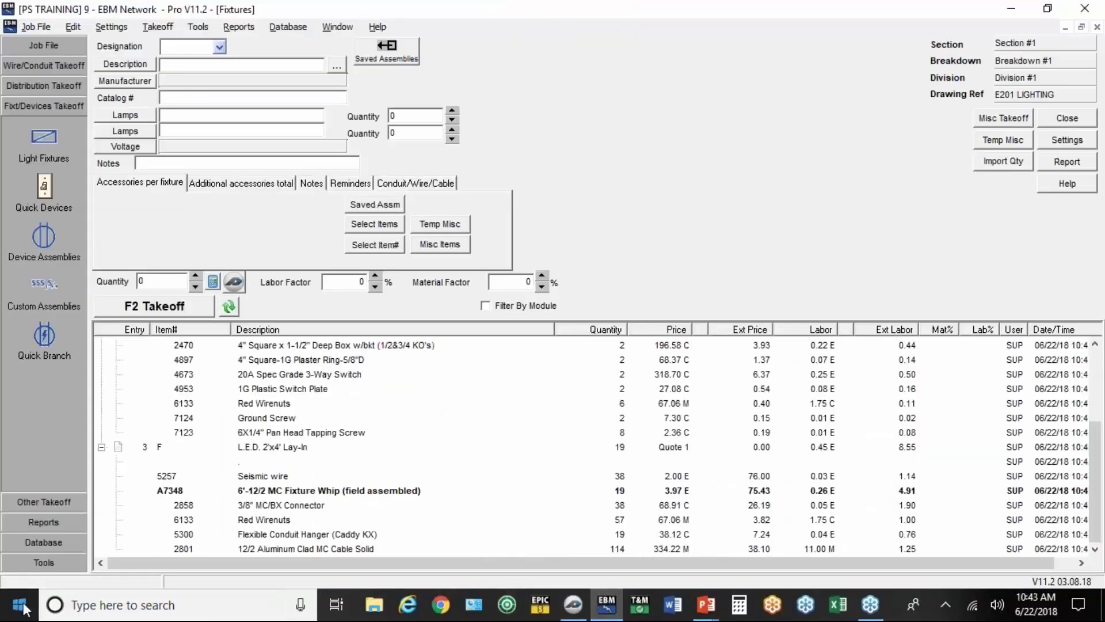
Take off the -1 L.E.D. Lay-In adjustment from EBM's PlanSwift Import.
{"action": "left_click", "coordinate": [43, 563]}
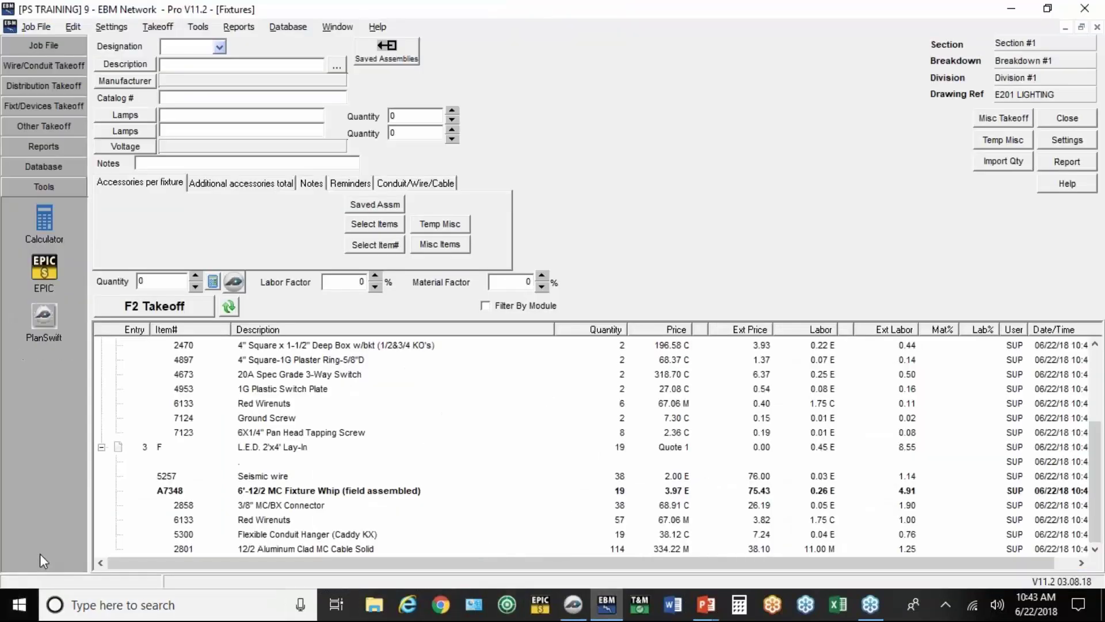
{"action": "left_click", "coordinate": [41, 312]}
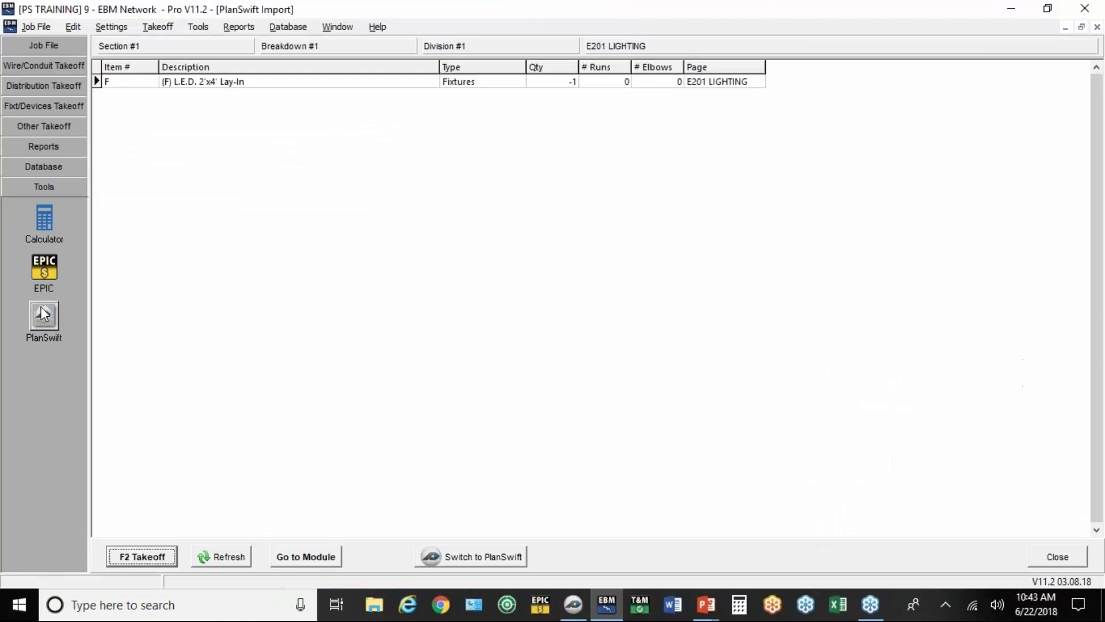
{"action": "left_click", "coordinate": [337, 82]}
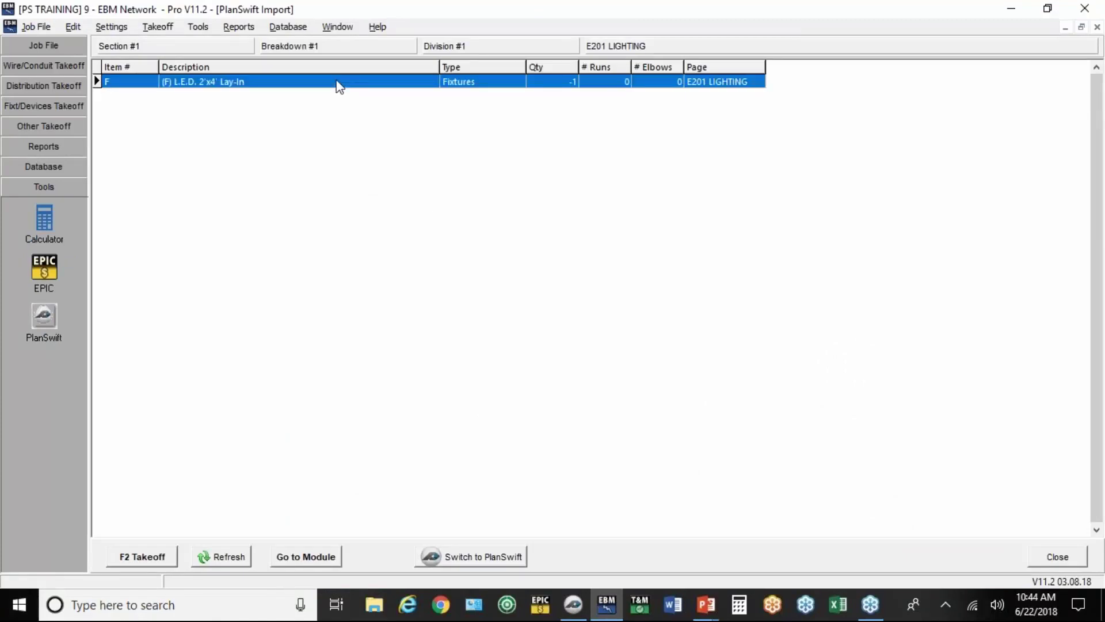
{"action": "left_click", "coordinate": [130, 556]}
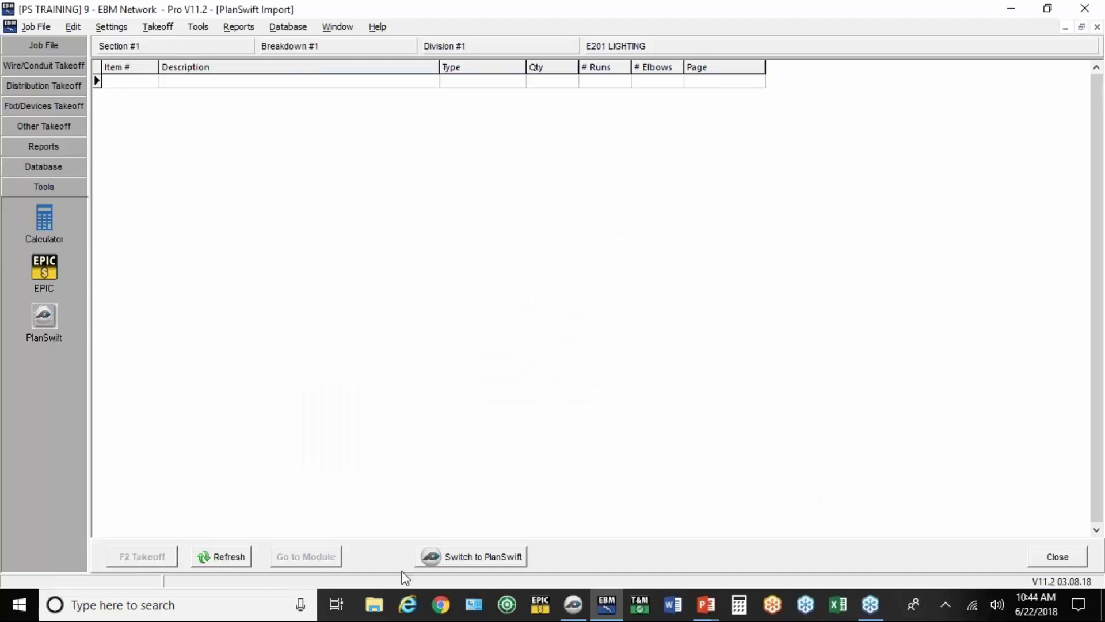
{"action": "left_click", "coordinate": [573, 604]}
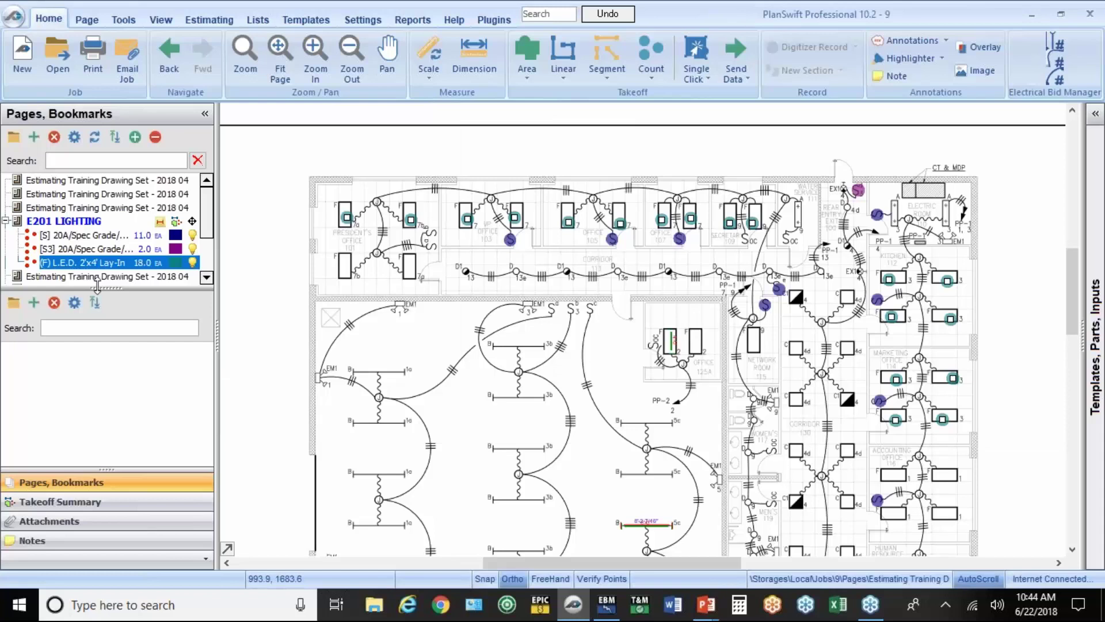
Count the remaining Lay-In fixtures in Network Room and around Accounting, bringing the total to 25.0 EA.
{"action": "left_click", "coordinate": [7, 263]}
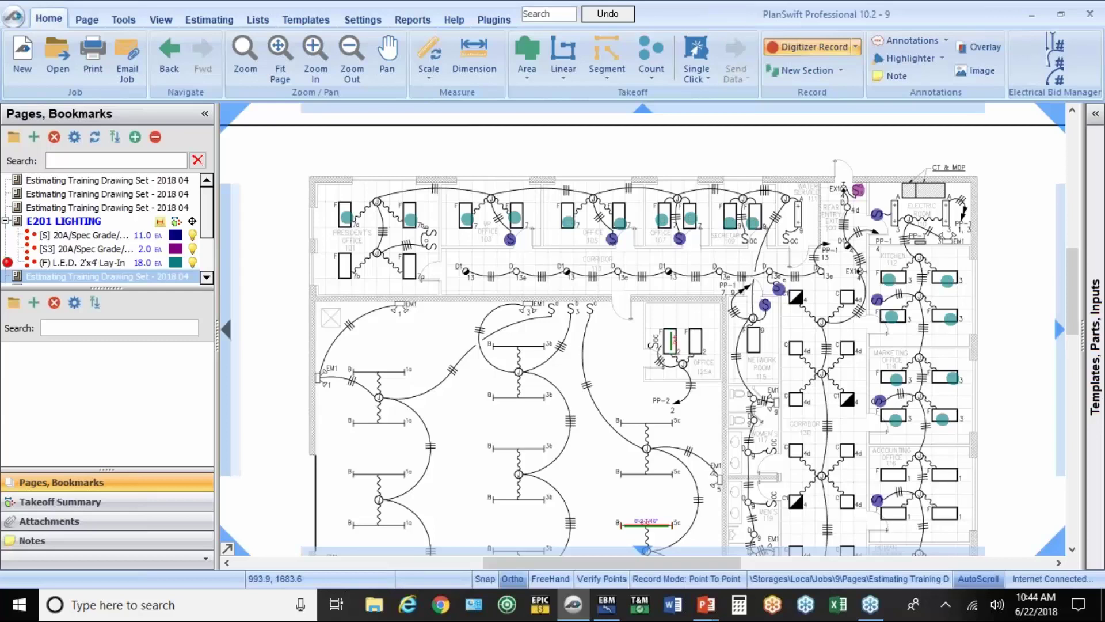
{"action": "left_click", "coordinate": [412, 266]}
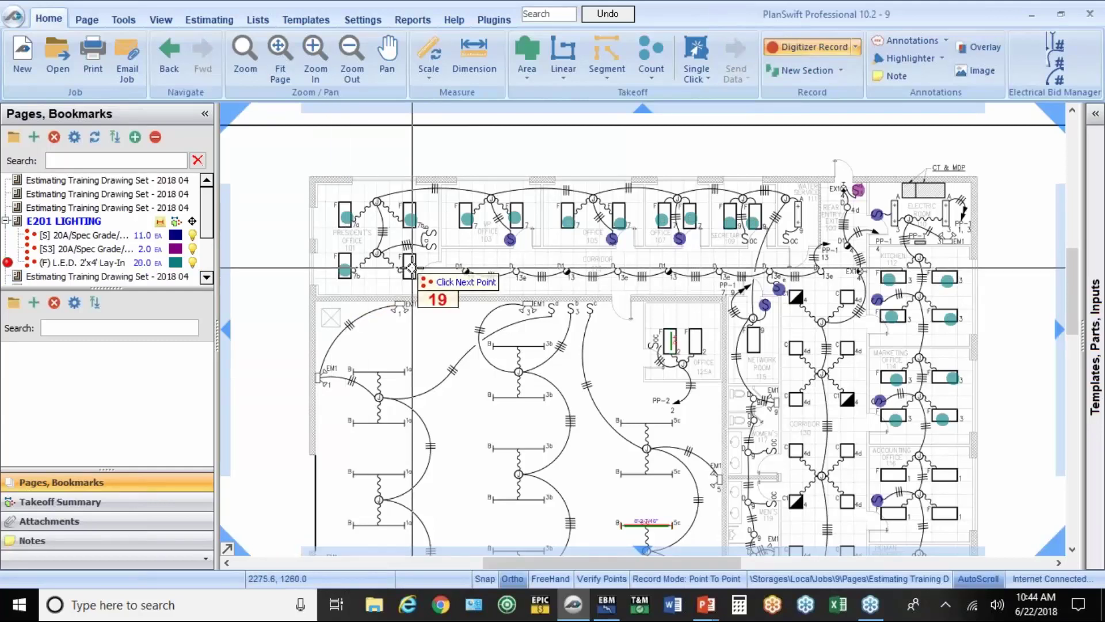
{"action": "left_click", "coordinate": [753, 343]}
{"action": "left_click", "coordinate": [943, 474]}
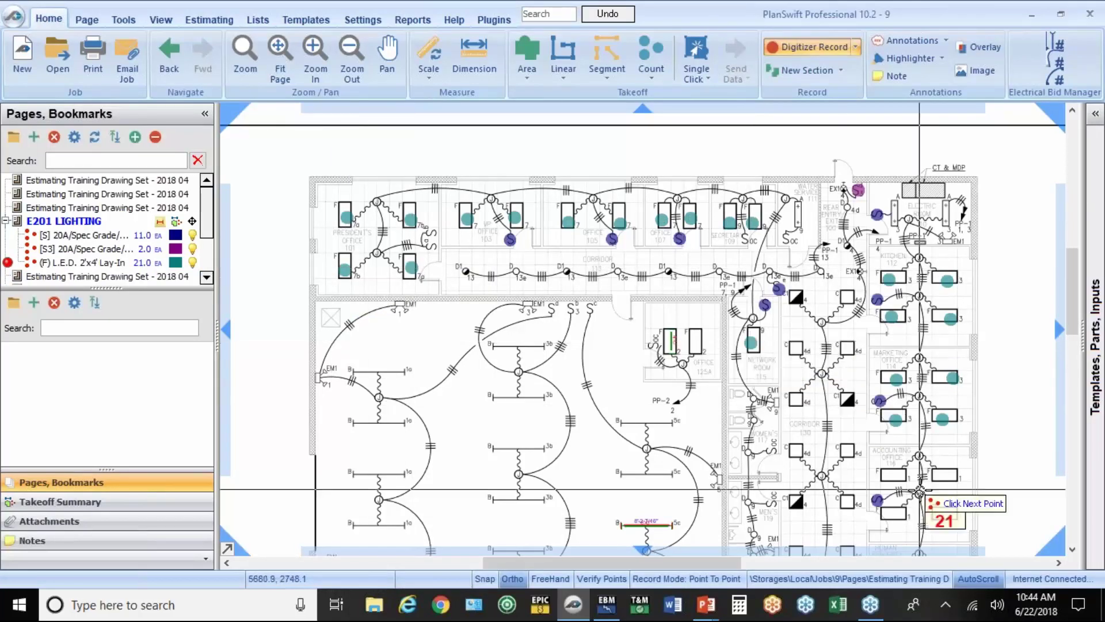
{"action": "left_click", "coordinate": [899, 481]}
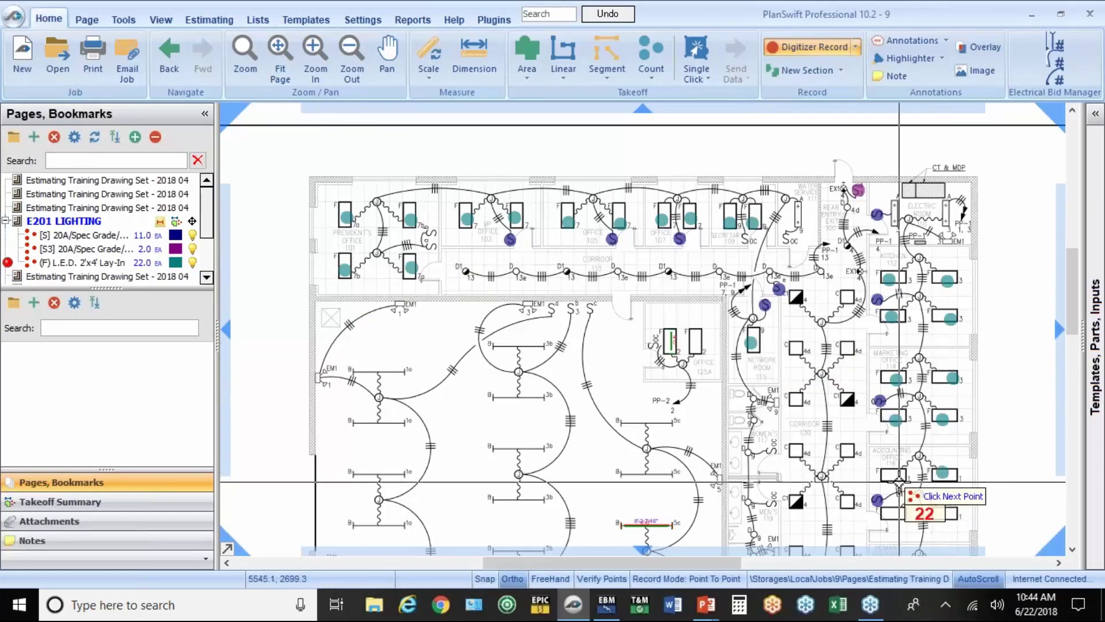
{"action": "left_click", "coordinate": [896, 512]}
{"action": "left_click", "coordinate": [945, 514]}
{"action": "left_click", "coordinate": [945, 514]}
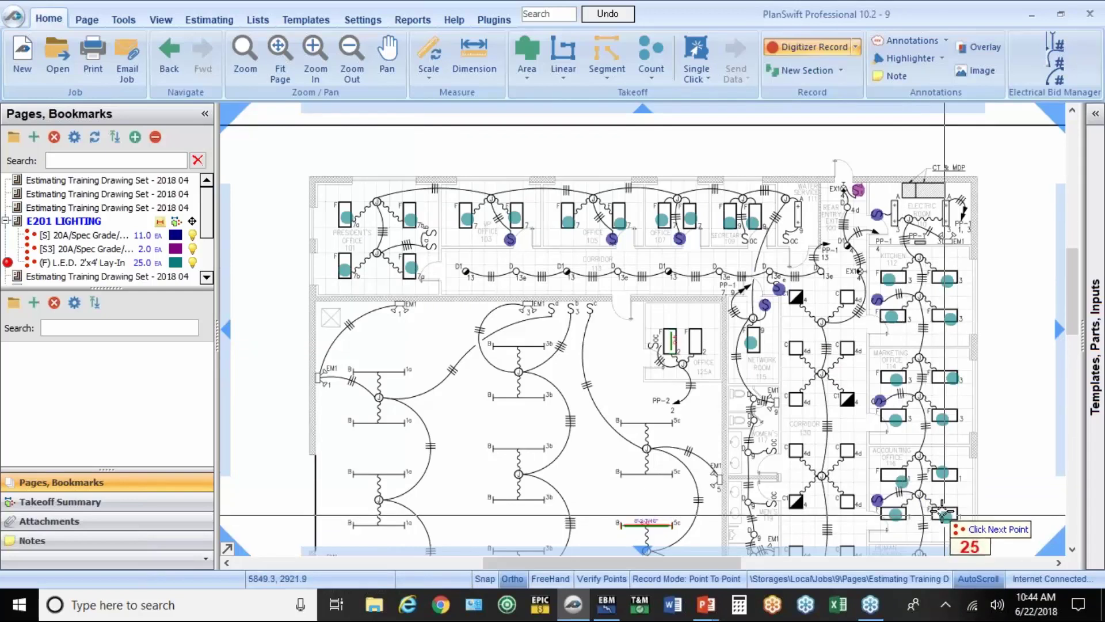
{"action": "left_click", "coordinate": [807, 48]}
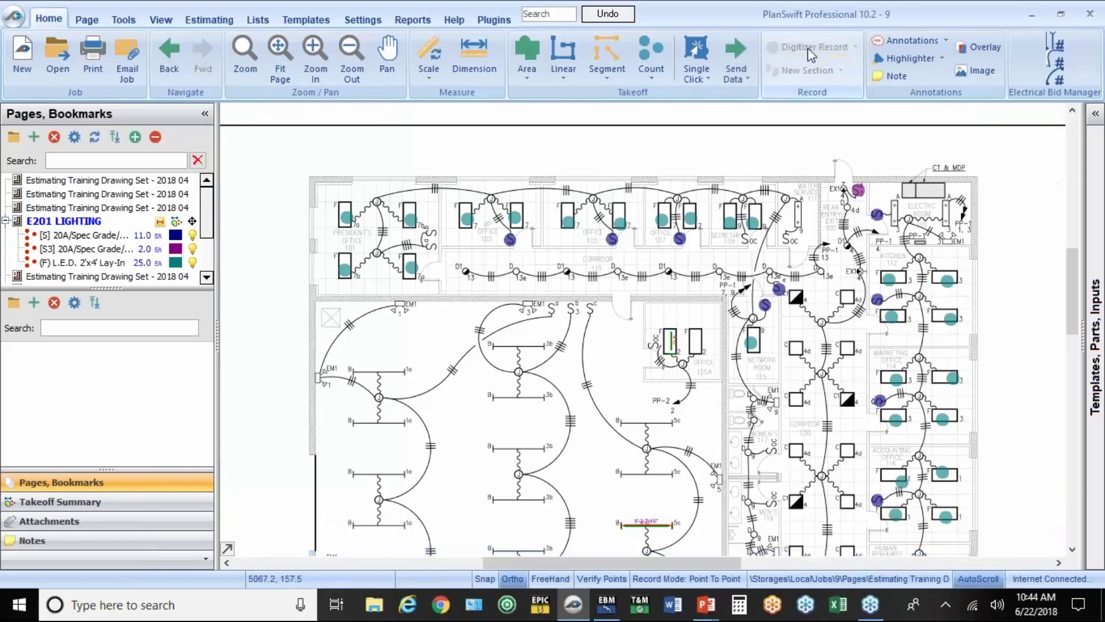
{"action": "left_click", "coordinate": [606, 605]}
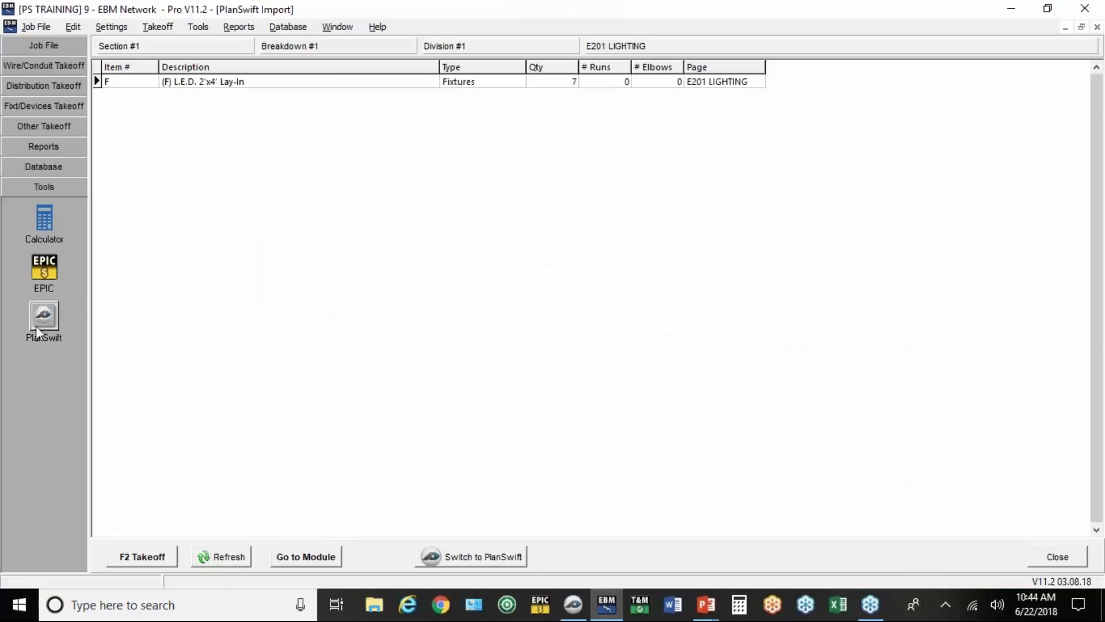
Take off the 7 imported L.E.D. Lay-In fixtures and expand Fixt/Devices Takeoff.
{"action": "left_click", "coordinate": [266, 83]}
{"action": "left_click", "coordinate": [137, 557]}
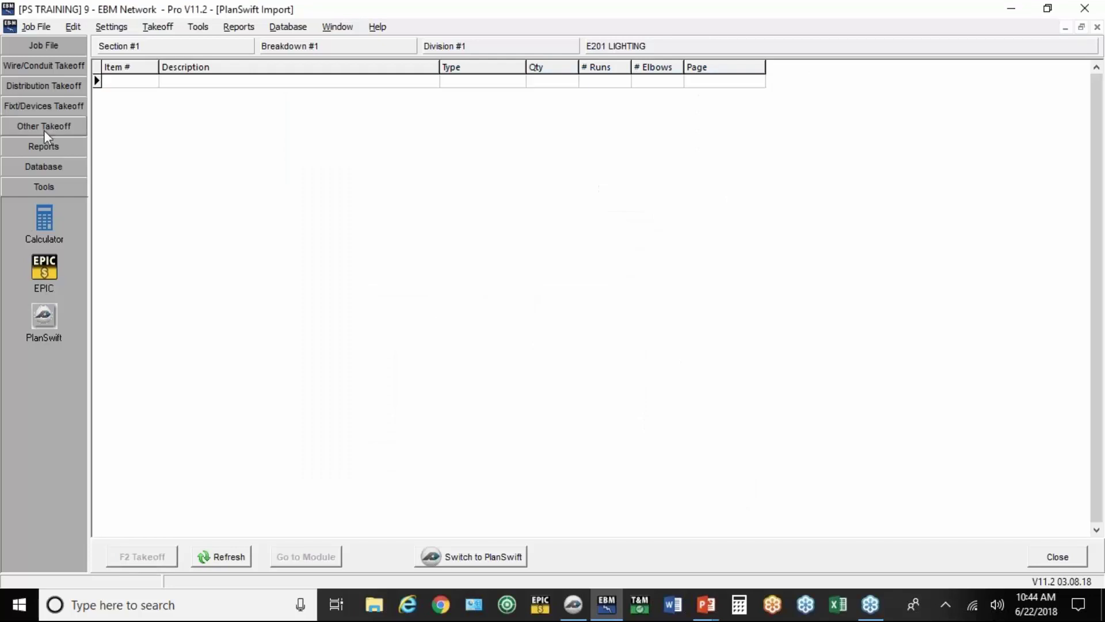
{"action": "left_click", "coordinate": [45, 109]}
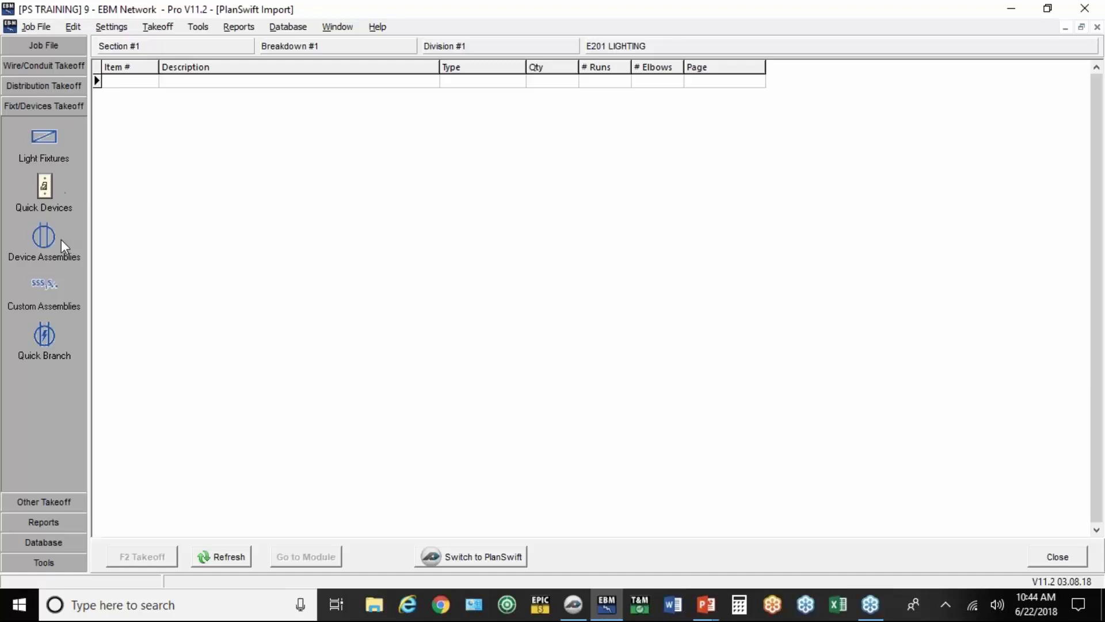
Select the [SS] 2G/Single Pole 20A/Spec Grade/Plastic Plate switch assembly in Device Assemblies.
{"action": "left_click", "coordinate": [42, 238]}
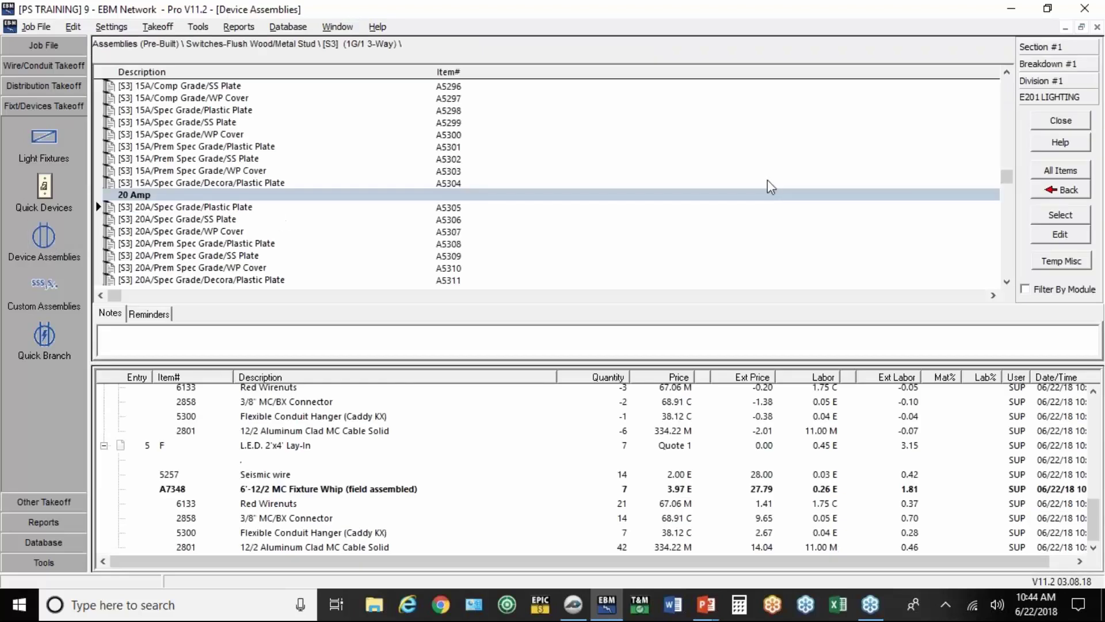
{"action": "left_click", "coordinate": [1082, 190]}
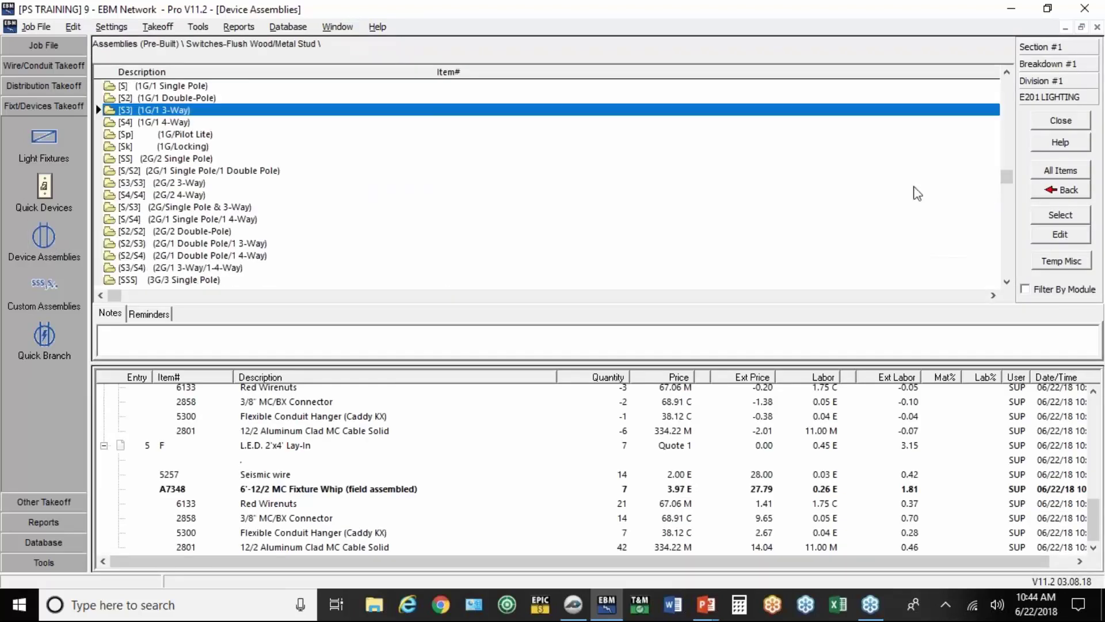
{"action": "double_click", "coordinate": [158, 156]}
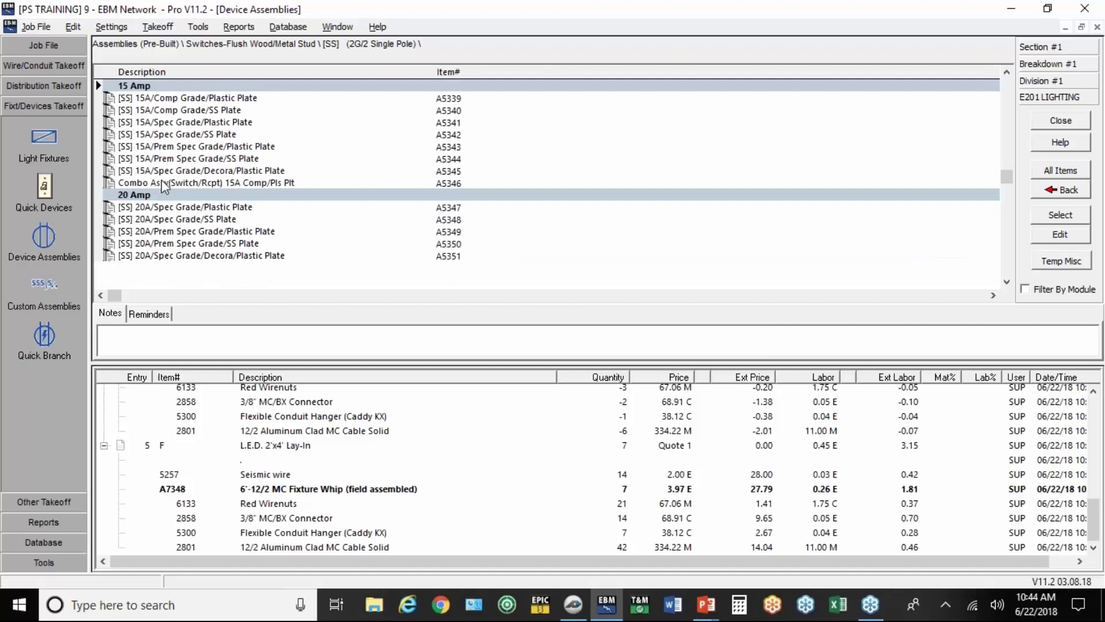
{"action": "double_click", "coordinate": [171, 207]}
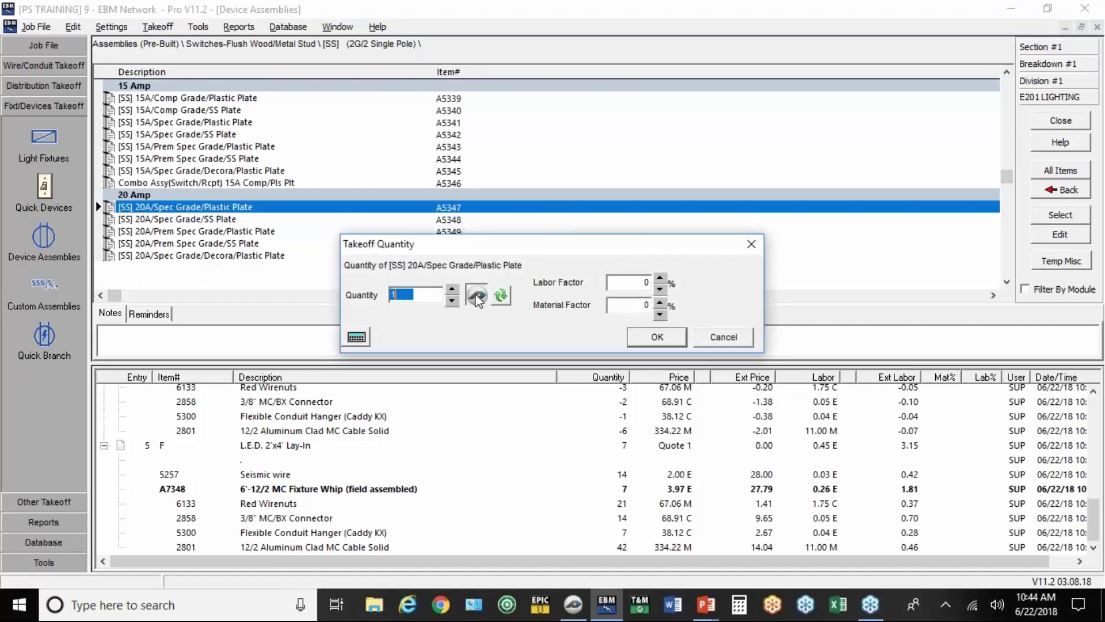
Count one switch location on E201 LIGHTING and confirm a quantity of 1.
{"action": "left_click", "coordinate": [476, 296]}
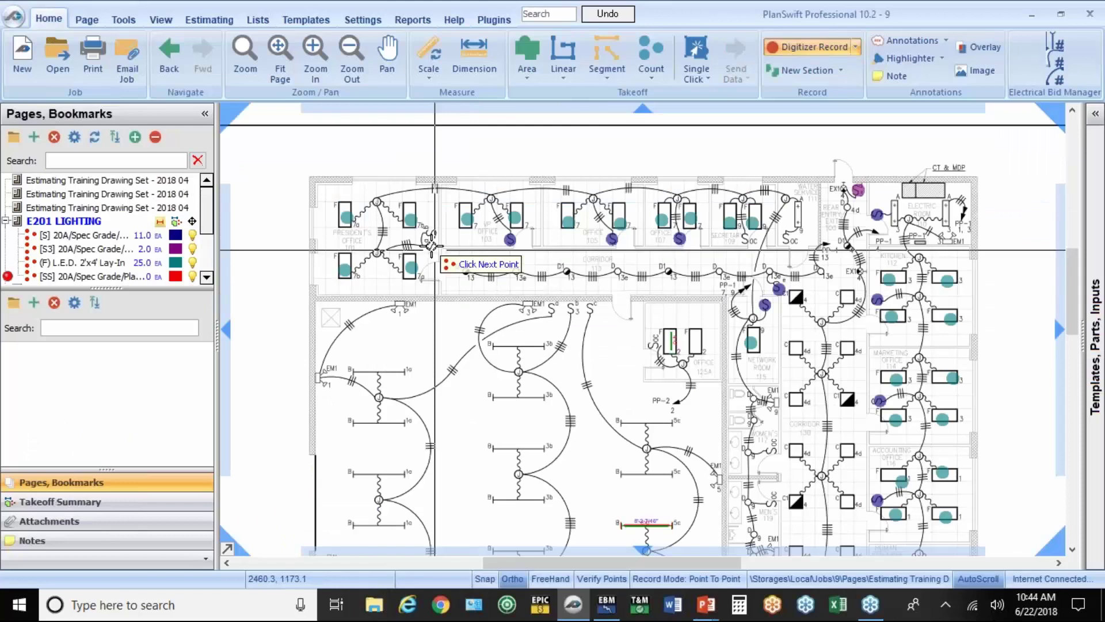
{"action": "left_click", "coordinate": [432, 246]}
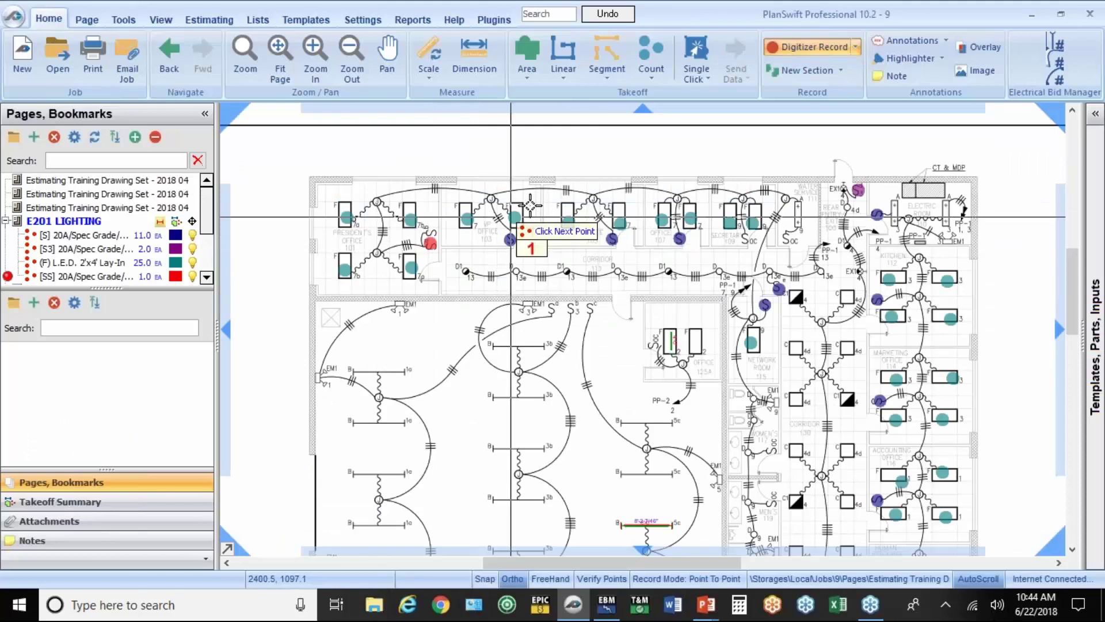
{"action": "left_click", "coordinate": [780, 50]}
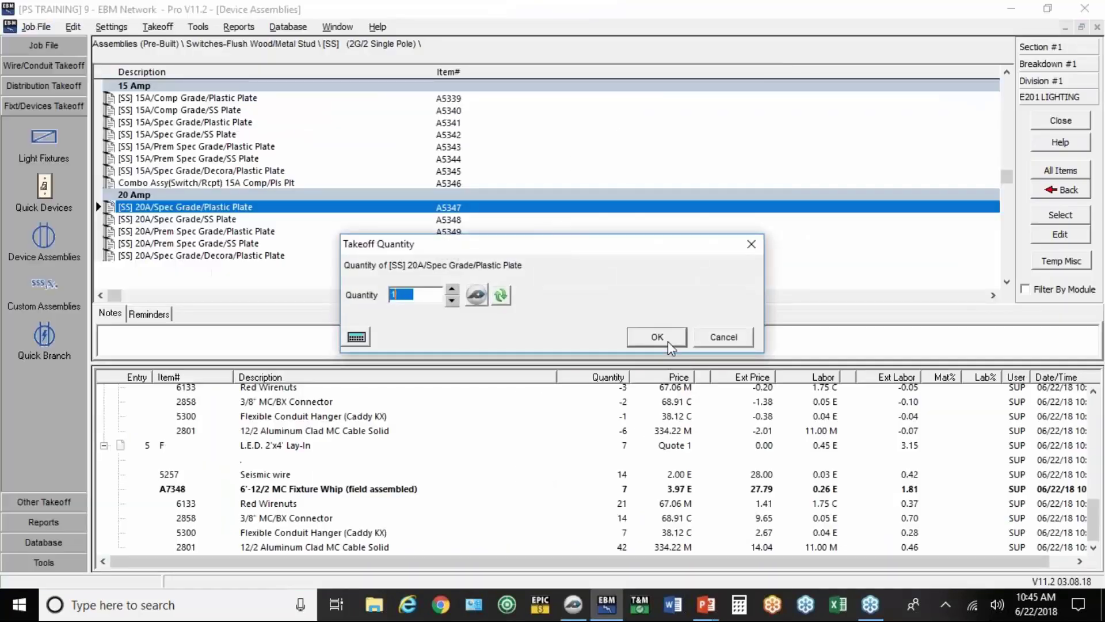
{"action": "left_click", "coordinate": [669, 343]}
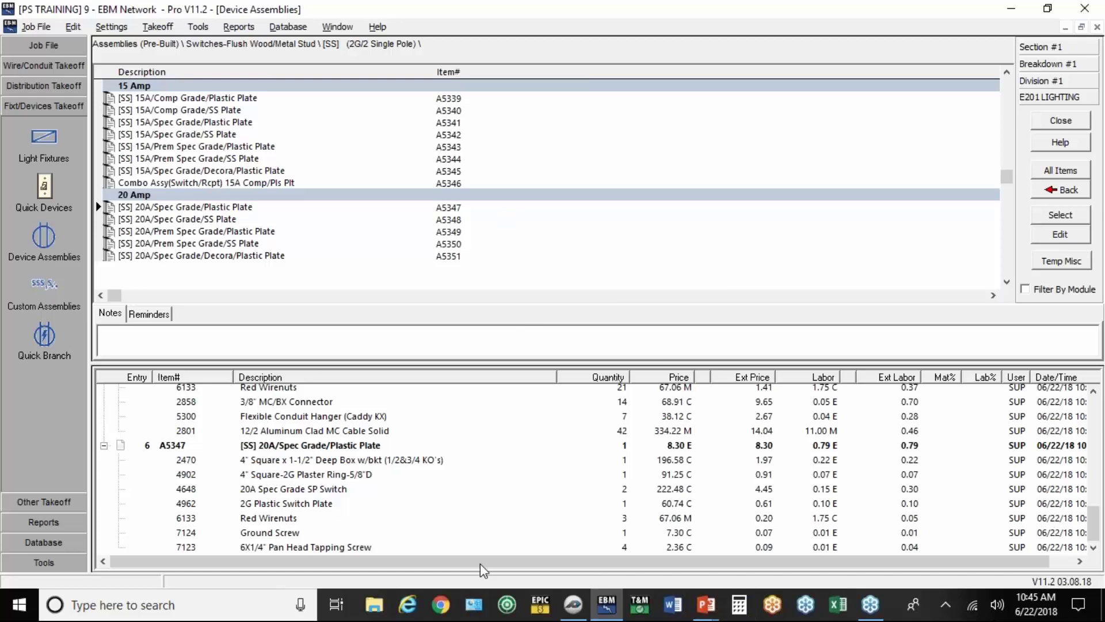
{"action": "left_click", "coordinate": [573, 605]}
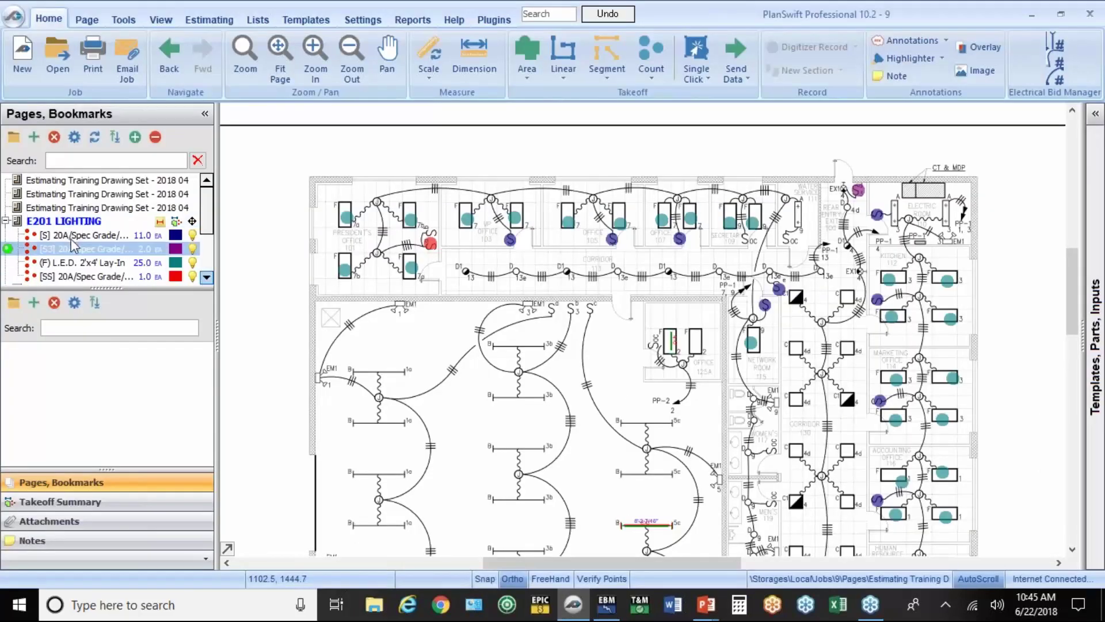
Collapse E201 LIGHTING, open sheet E-301, and rename it 'E-301 POWER' in Page Properties.
{"action": "left_click", "coordinate": [8, 233]}
{"action": "left_click", "coordinate": [5, 220]}
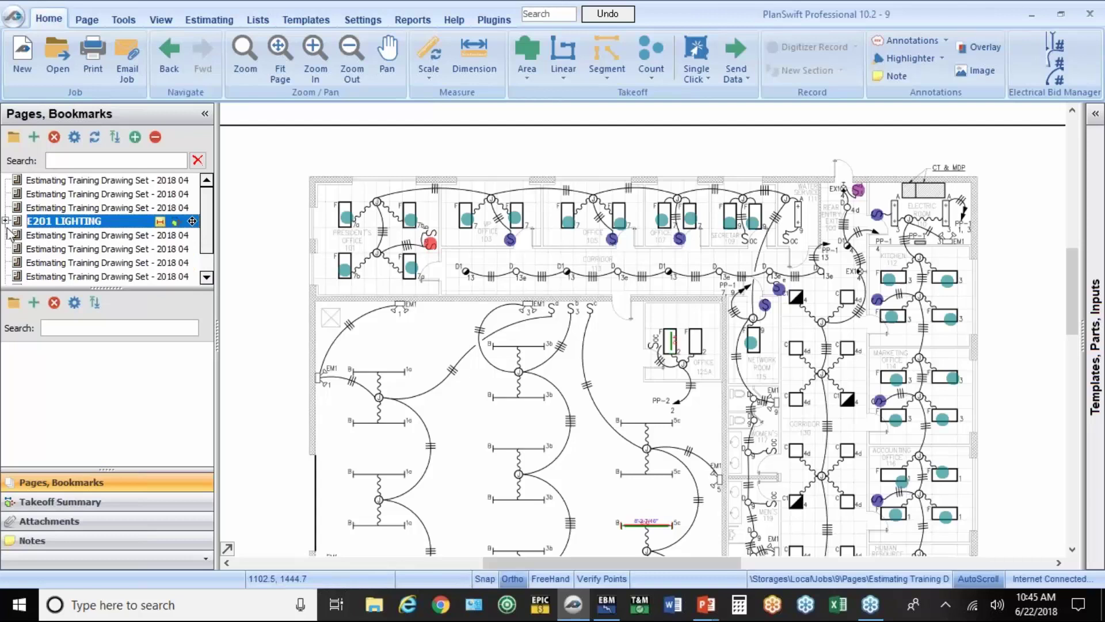
{"action": "left_click", "coordinate": [49, 238]}
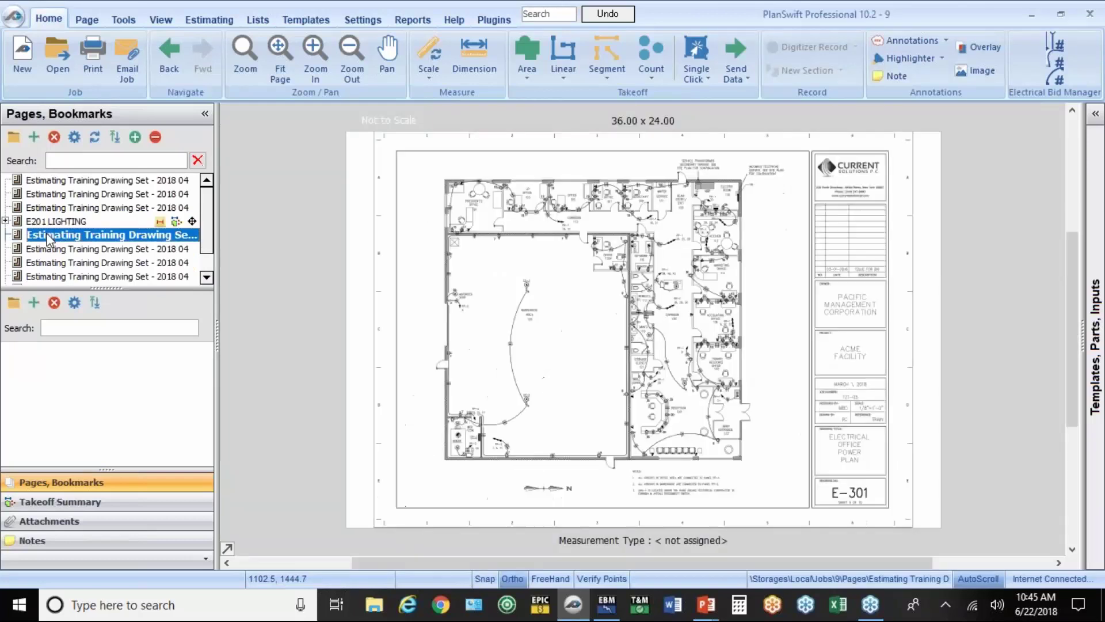
{"action": "right_click", "coordinate": [49, 239]}
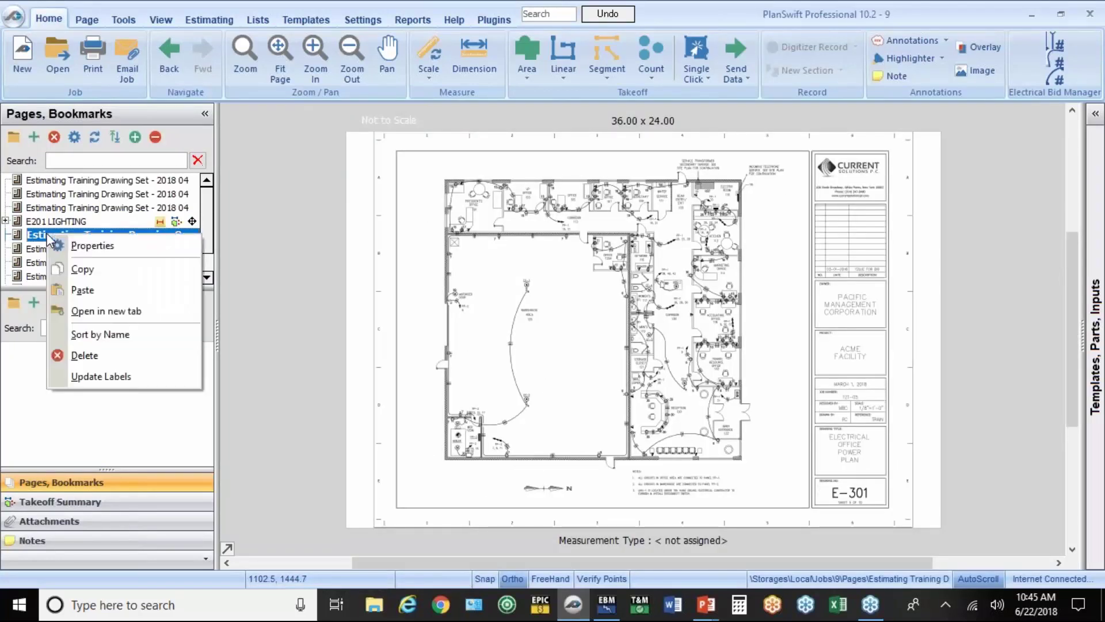
{"action": "left_click", "coordinate": [85, 246]}
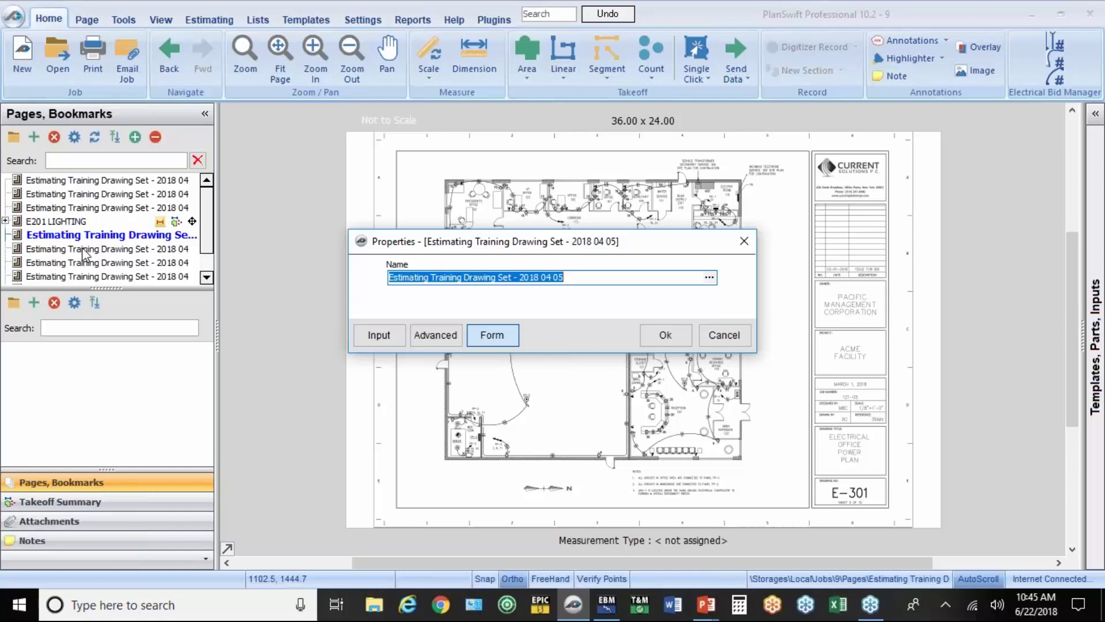
{"action": "type", "text": "E-301 POWER"}
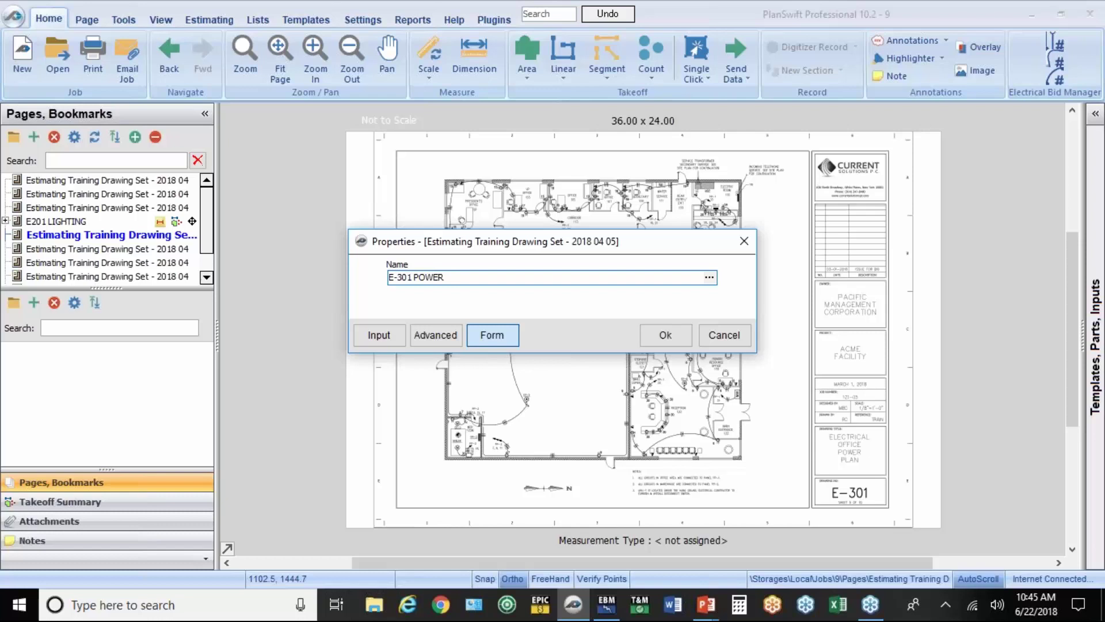
{"action": "left_click", "coordinate": [658, 334]}
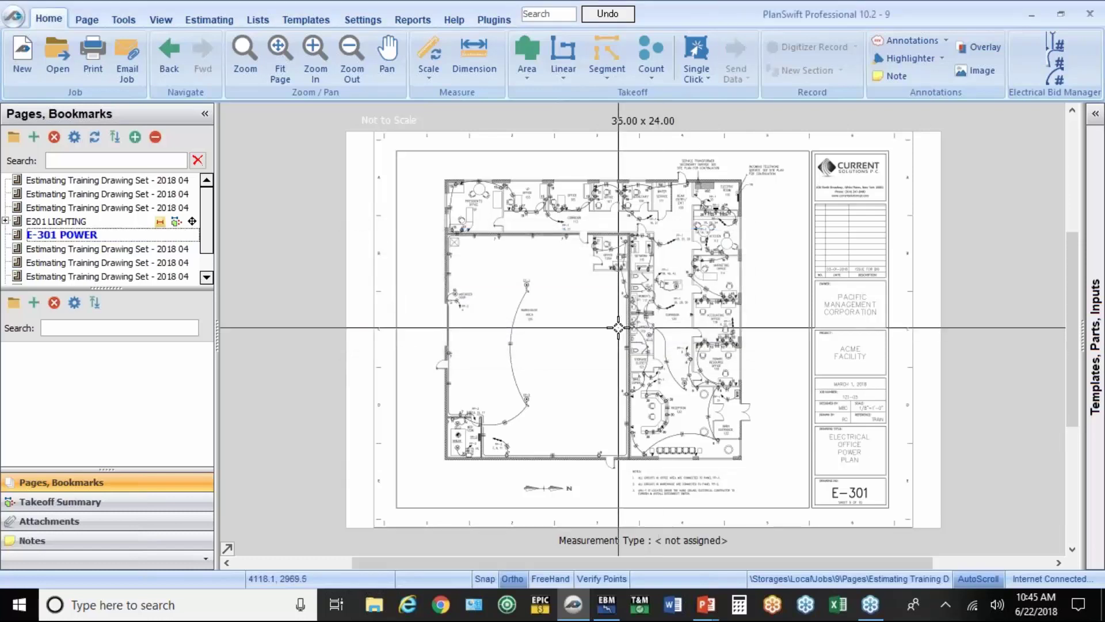
Zoom into Office 125A on E-301 POWER and show the preset drawing scales.
{"action": "scroll", "coordinate": [616, 326], "scroll_direction": "up", "scroll_amount": 5}
{"action": "left_click_drag", "start_coordinate": [531, 287], "coordinate": [402, 314]}
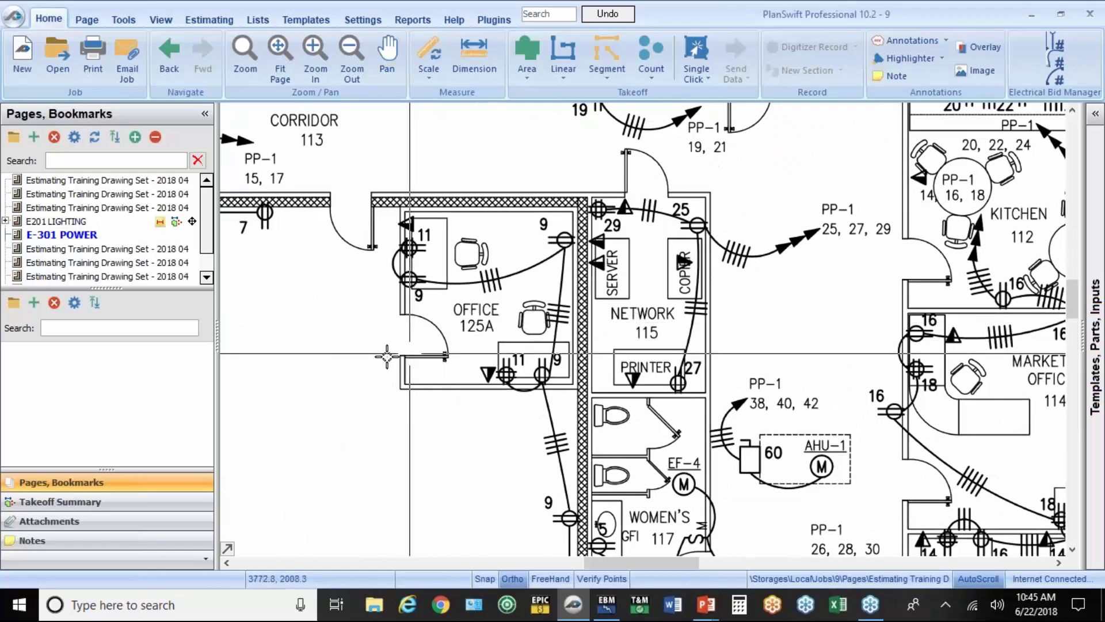
{"action": "scroll", "coordinate": [339, 368], "scroll_direction": "up", "scroll_amount": 3}
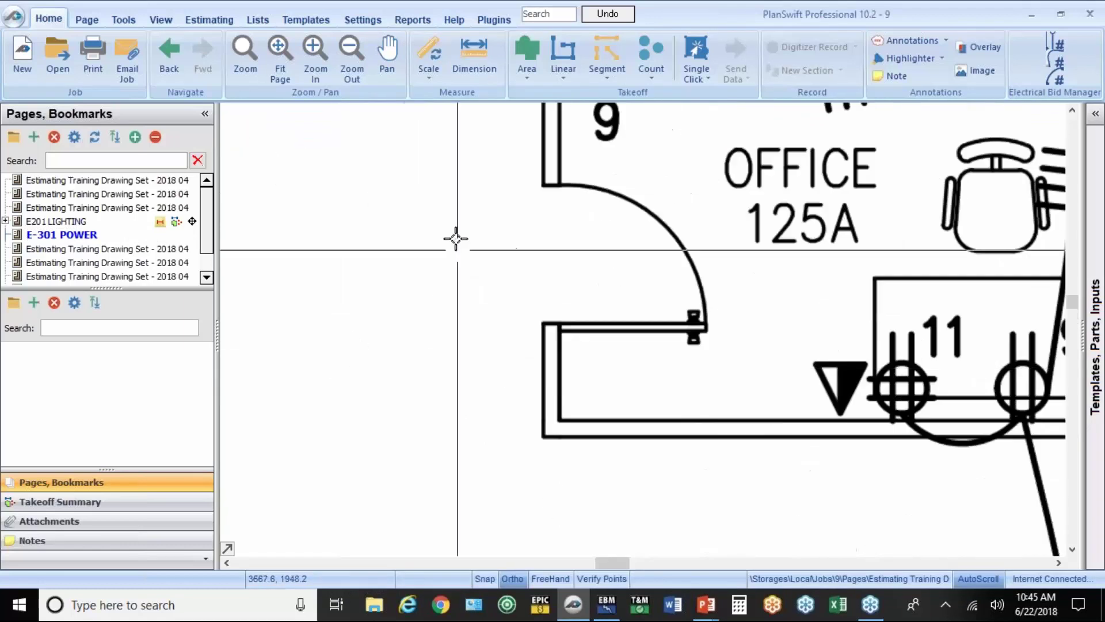
{"action": "left_click", "coordinate": [431, 81]}
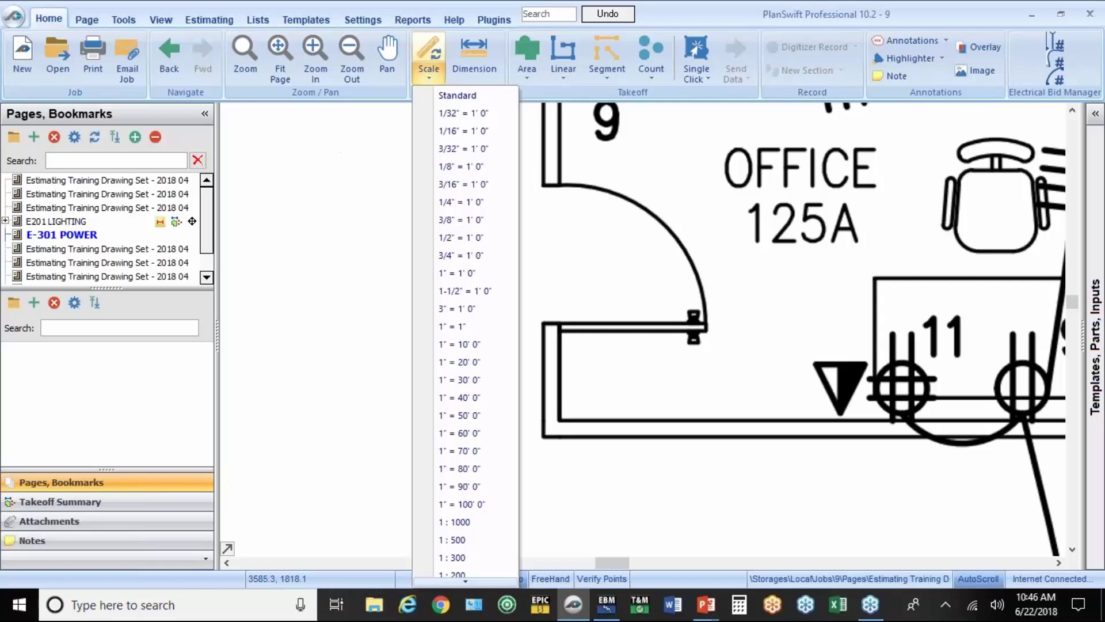
Set a 3-foot scale reference across the doorway's top and bottom edges.
{"action": "left_click", "coordinate": [433, 53]}
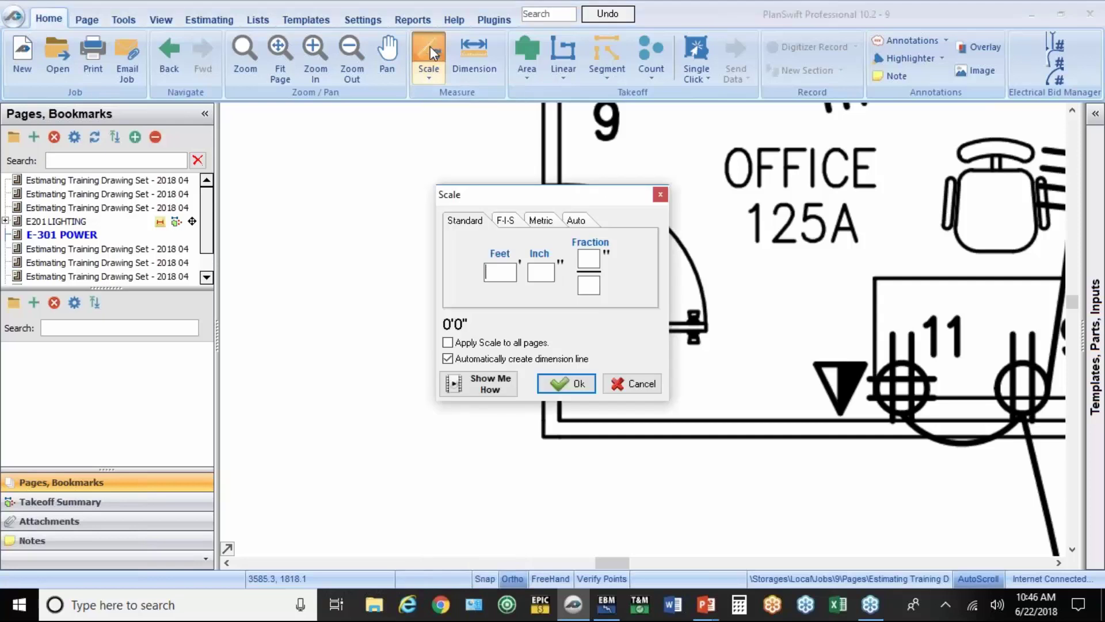
{"action": "type", "text": "3"}
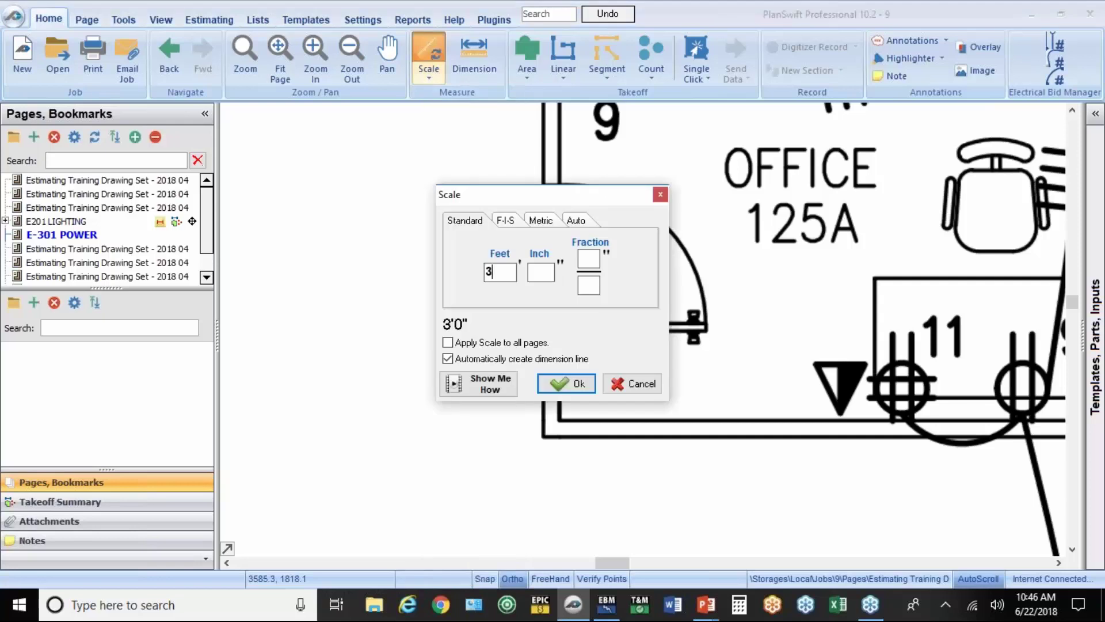
{"action": "left_click", "coordinate": [562, 384]}
{"action": "left_click", "coordinate": [553, 185]}
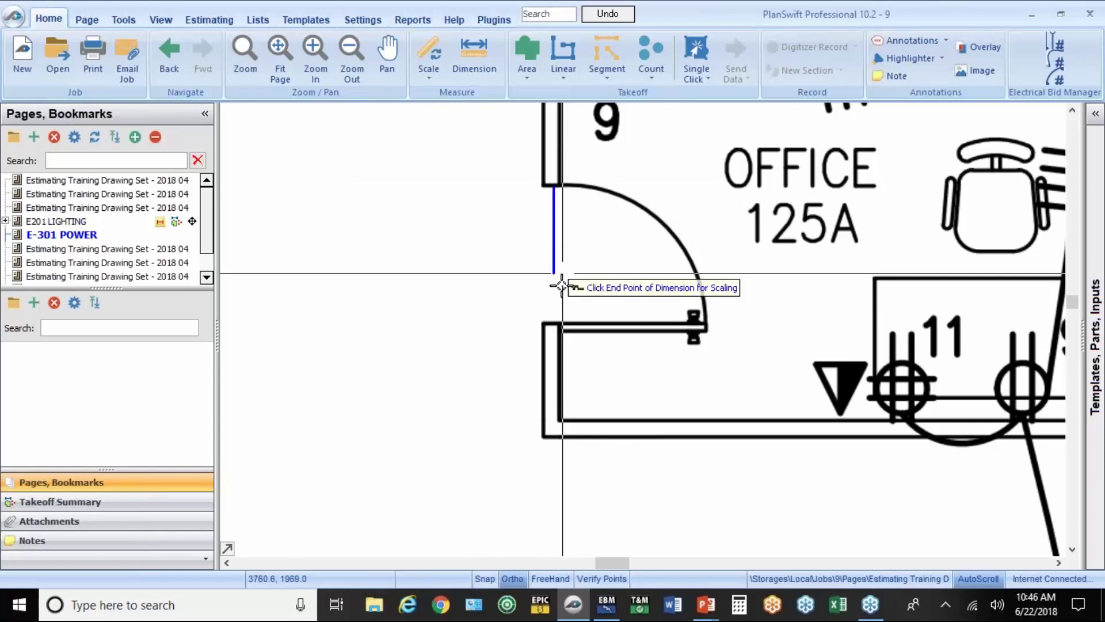
{"action": "left_click", "coordinate": [552, 320]}
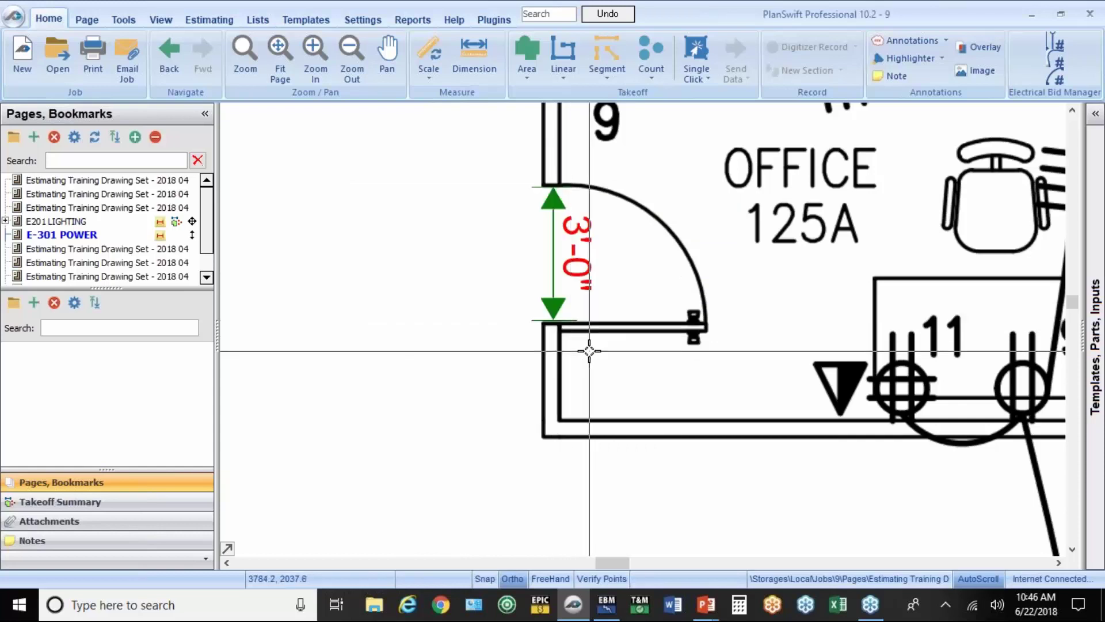
Pan and zoom the plan toward Network 115 and the women's restroom.
{"action": "left_click", "coordinate": [387, 58]}
{"action": "left_click_drag", "start_coordinate": [620, 334], "coordinate": [86, 360]}
{"action": "left_click_drag", "start_coordinate": [469, 460], "coordinate": [555, 128]}
{"action": "left_click_drag", "start_coordinate": [573, 530], "coordinate": [647, 294]}
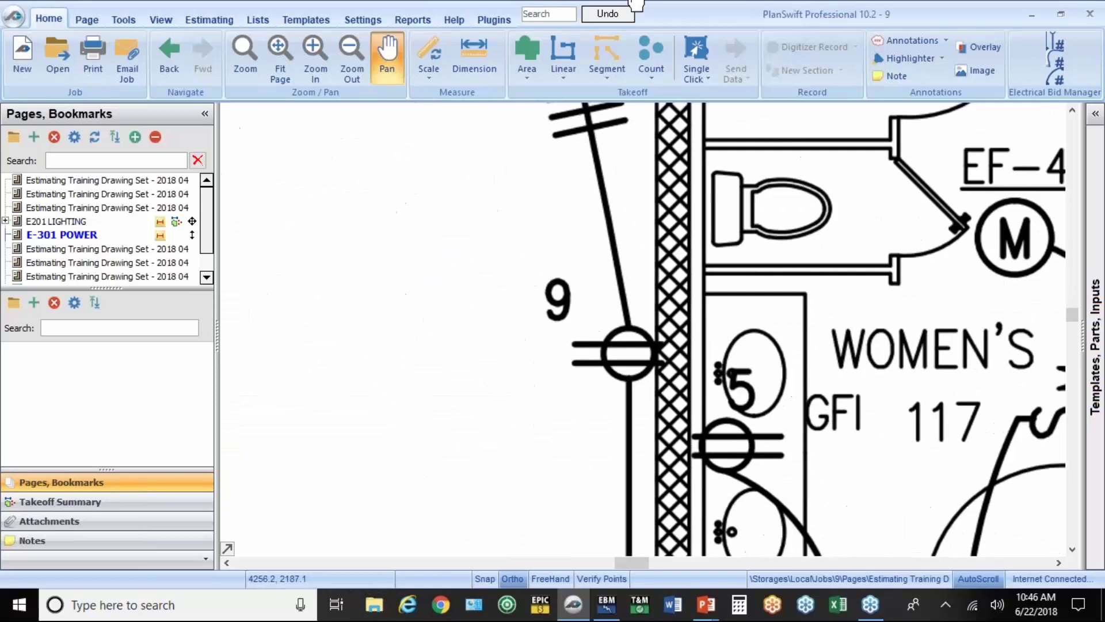
{"action": "scroll", "coordinate": [647, 294], "scroll_direction": "up", "scroll_amount": 1}
{"action": "scroll", "coordinate": [645, 294], "scroll_direction": "down", "scroll_amount": 4}
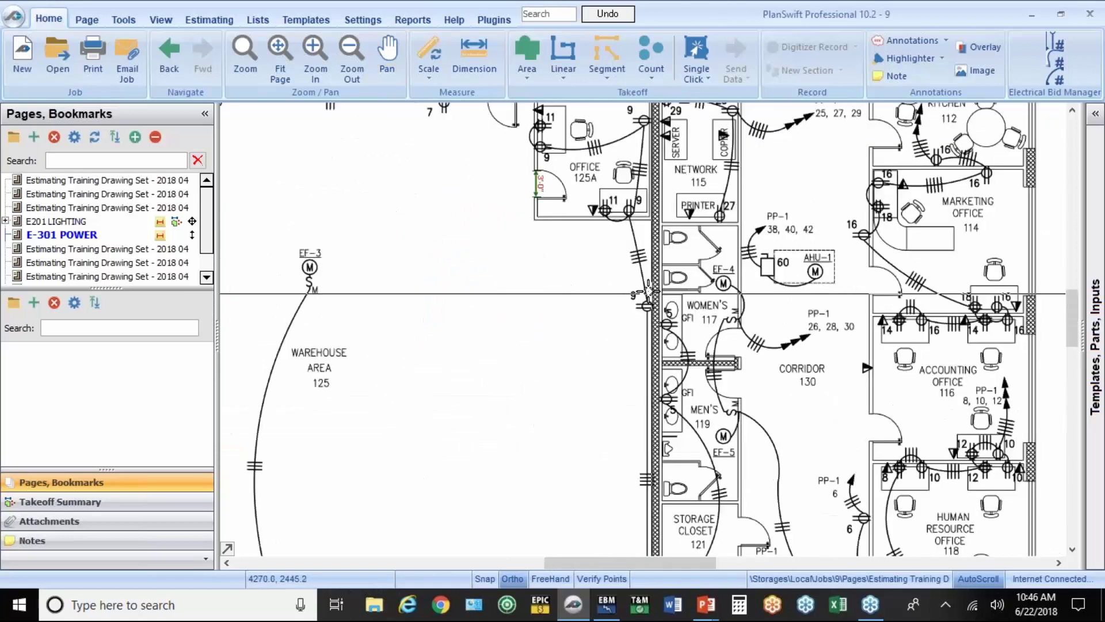
{"action": "scroll", "coordinate": [551, 291], "scroll_direction": "down", "scroll_amount": 2}
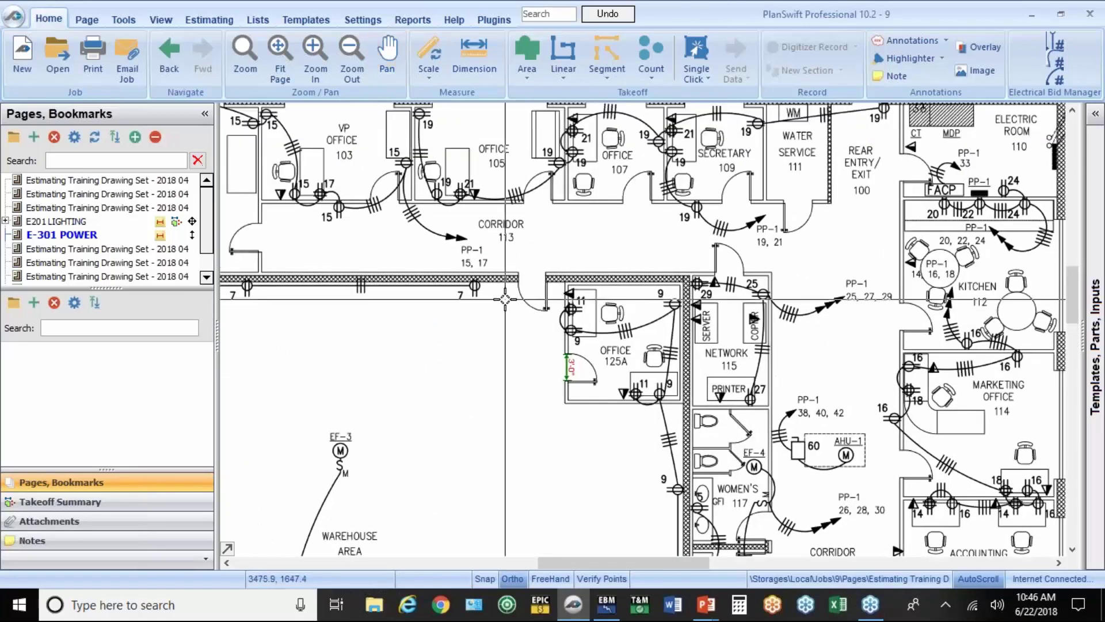
{"action": "scroll", "coordinate": [508, 299], "scroll_direction": "up", "scroll_amount": 7}
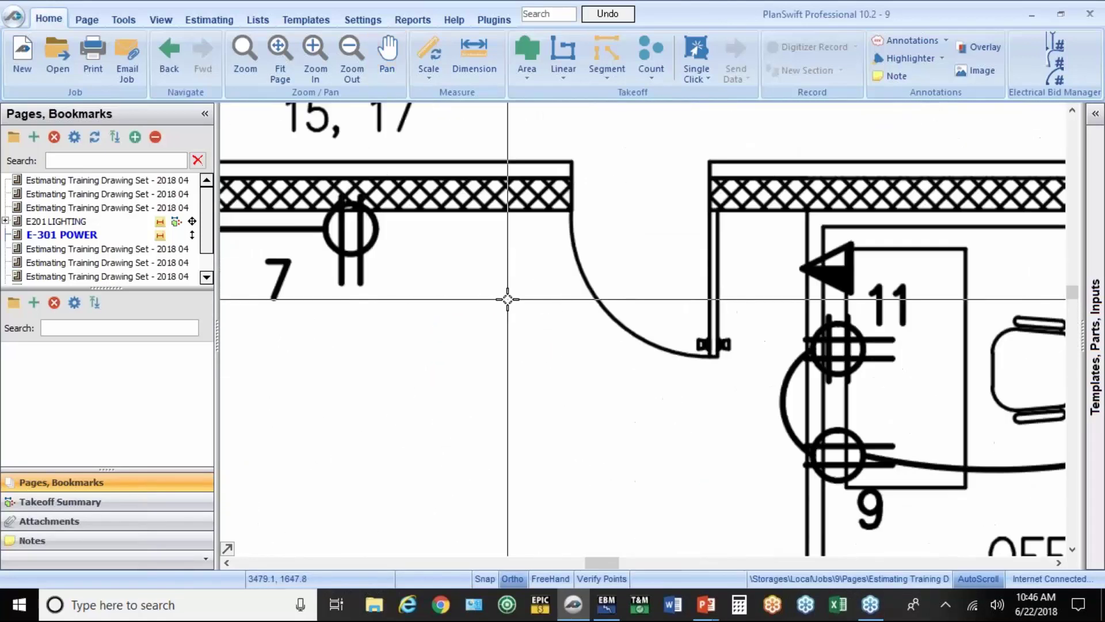
Recalibrate the scale at 3'-0" across the Corridor 113 door opening by Office 125A.
{"action": "left_click", "coordinate": [433, 47]}
{"action": "type", "text": "3"}
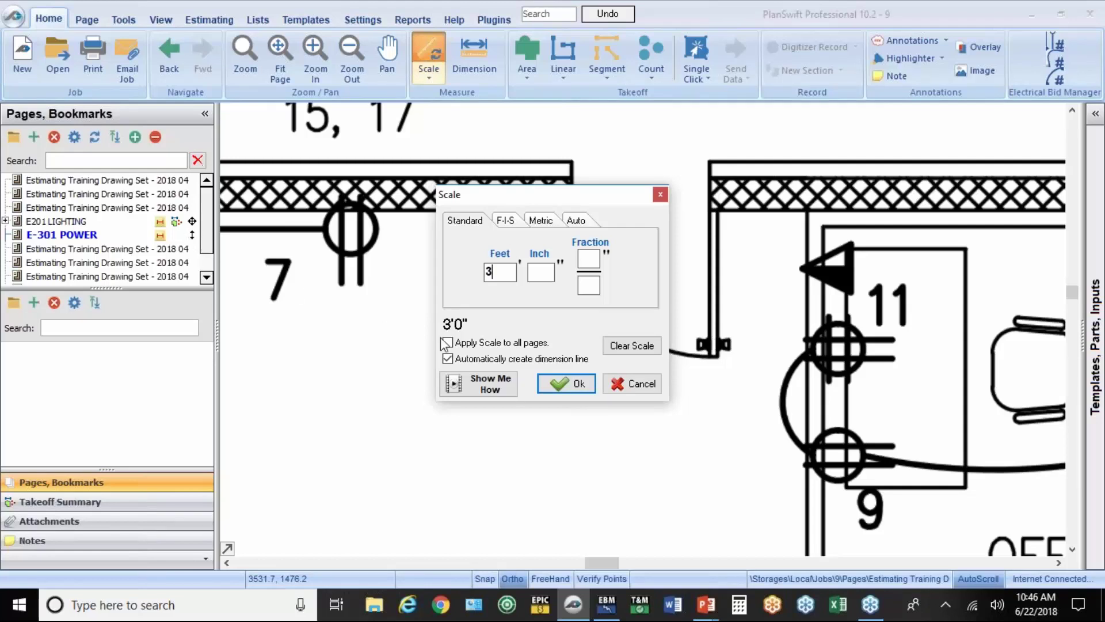
{"action": "left_click", "coordinate": [561, 385]}
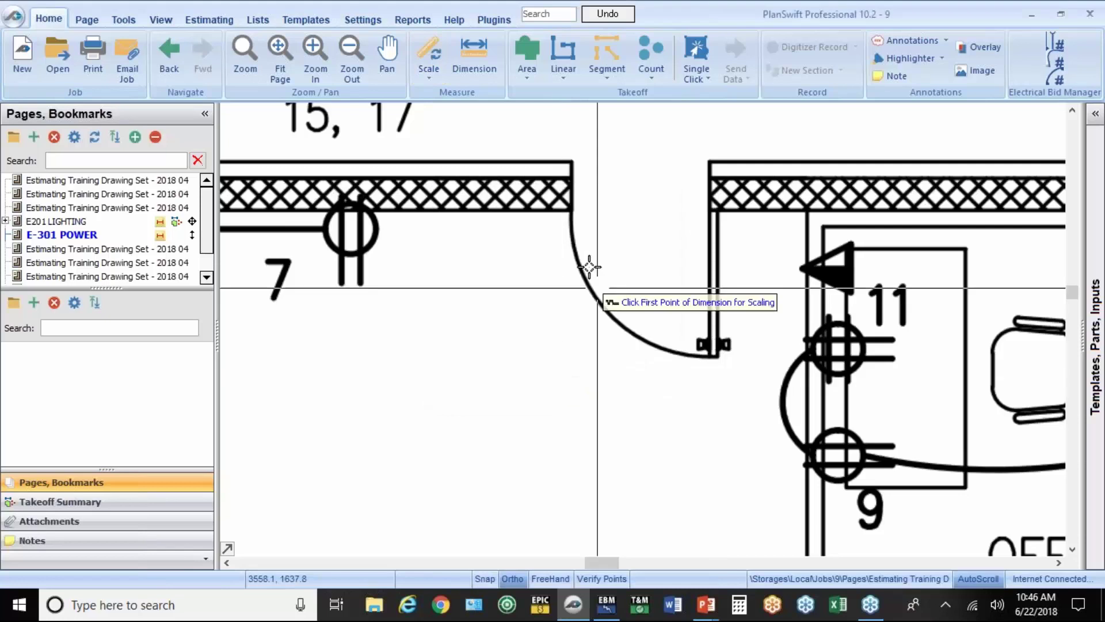
{"action": "left_click", "coordinate": [570, 174]}
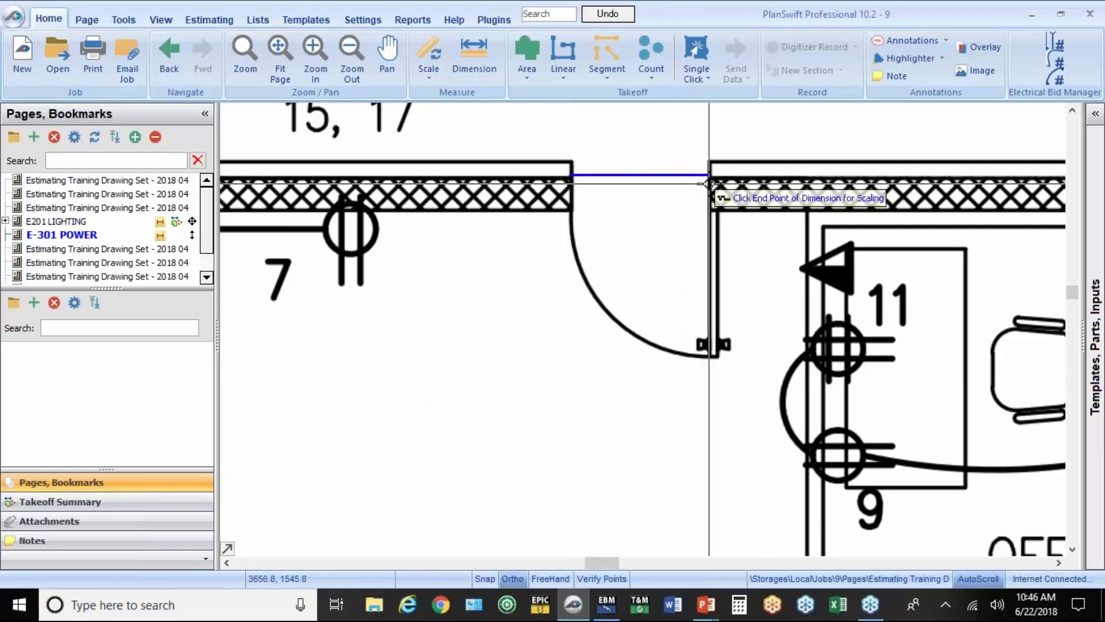
{"action": "left_click", "coordinate": [708, 174]}
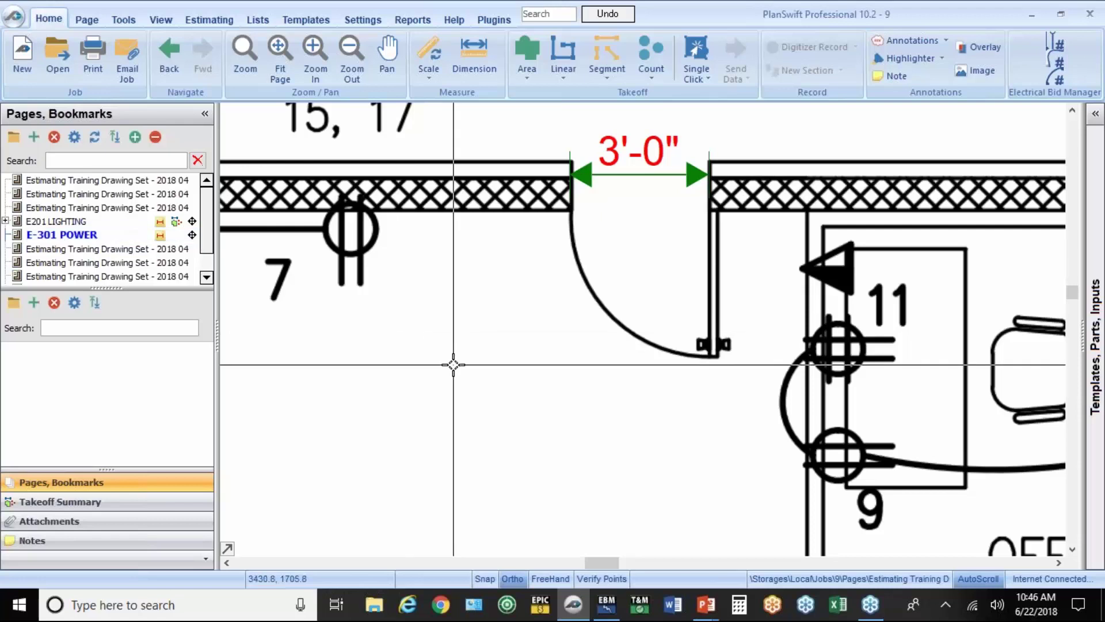
{"action": "scroll", "coordinate": [457, 365], "scroll_direction": "down", "scroll_amount": 3}
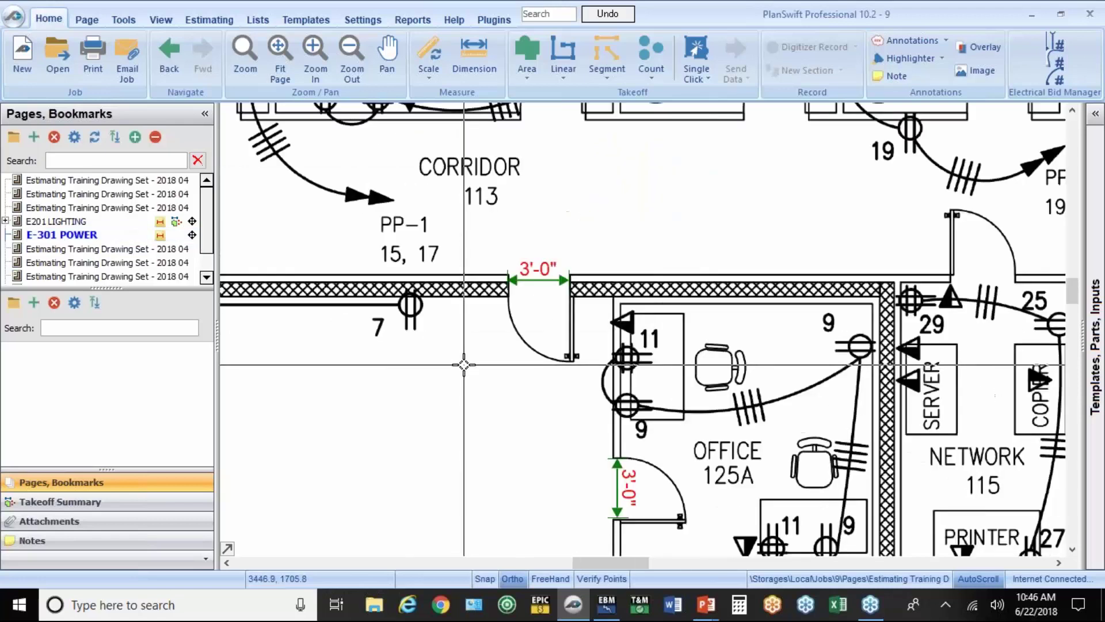
{"action": "scroll", "coordinate": [446, 344], "scroll_direction": "down", "scroll_amount": 2}
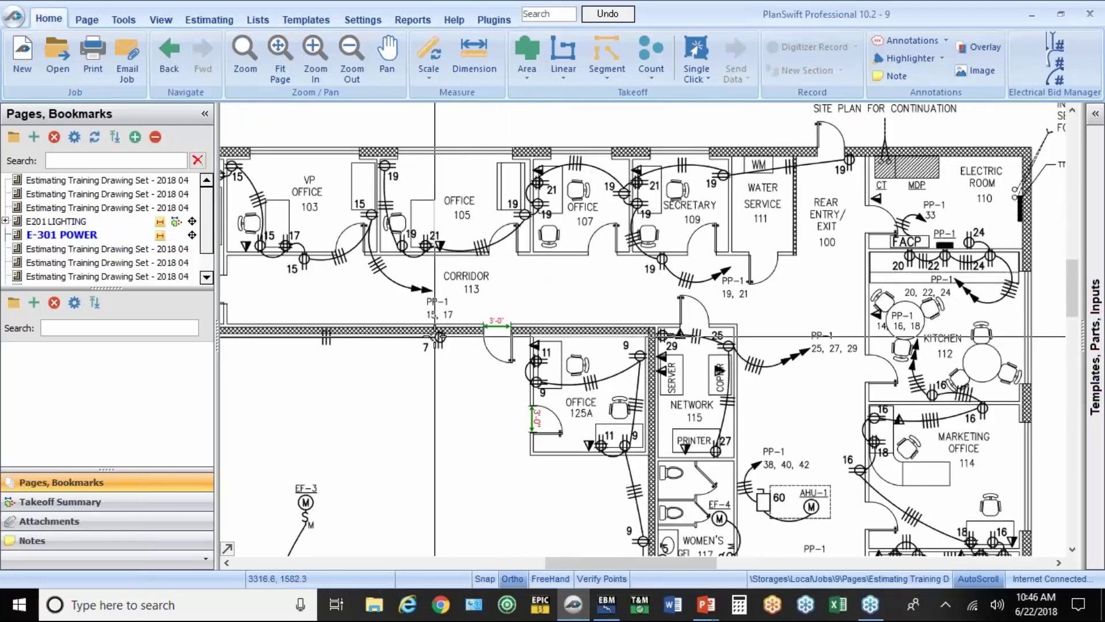
Choose the 20A/Duplex/Spec Grade/Plastic Plate assembly under Receptacles-Flush Wood/Metal Stud > Duplex.
{"action": "left_click", "coordinate": [606, 604]}
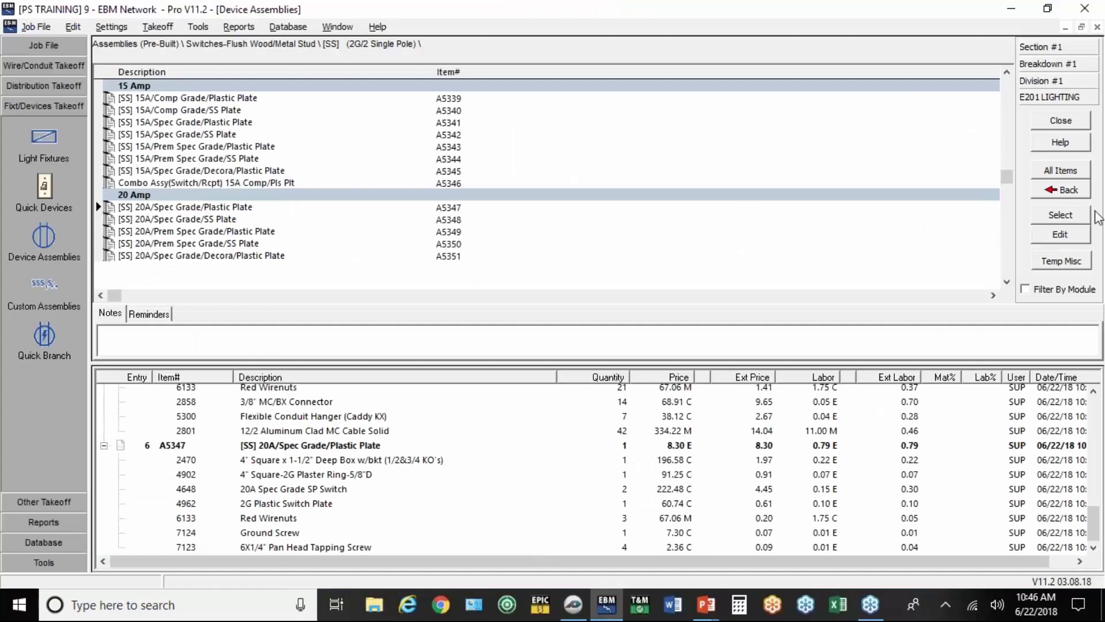
{"action": "left_click", "coordinate": [1061, 190]}
{"action": "left_click", "coordinate": [1061, 190]}
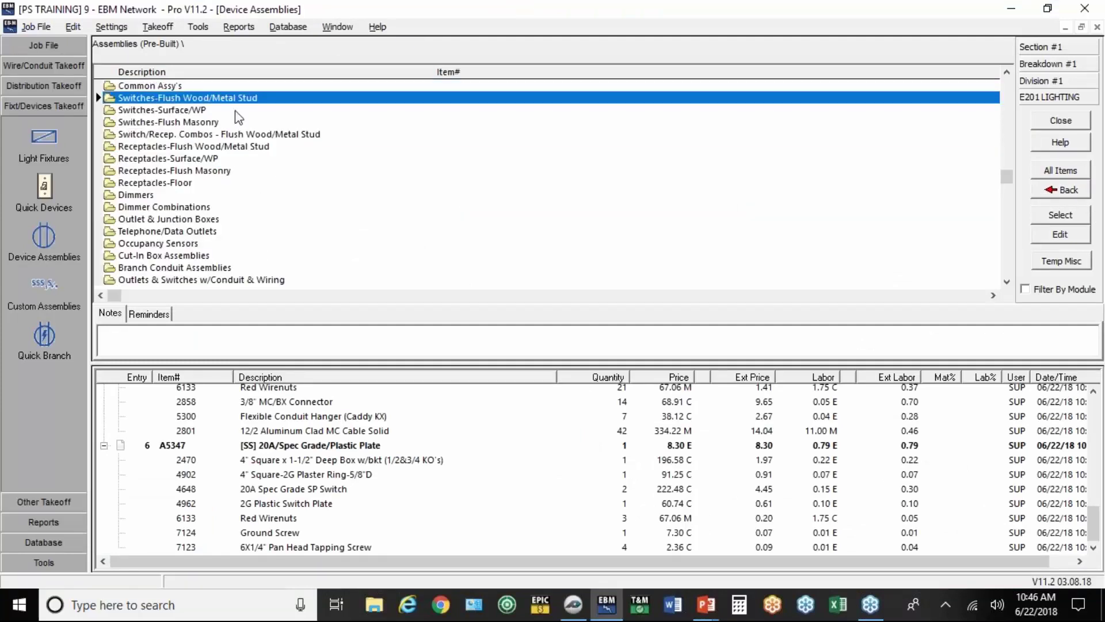
{"action": "double_click", "coordinate": [157, 145]}
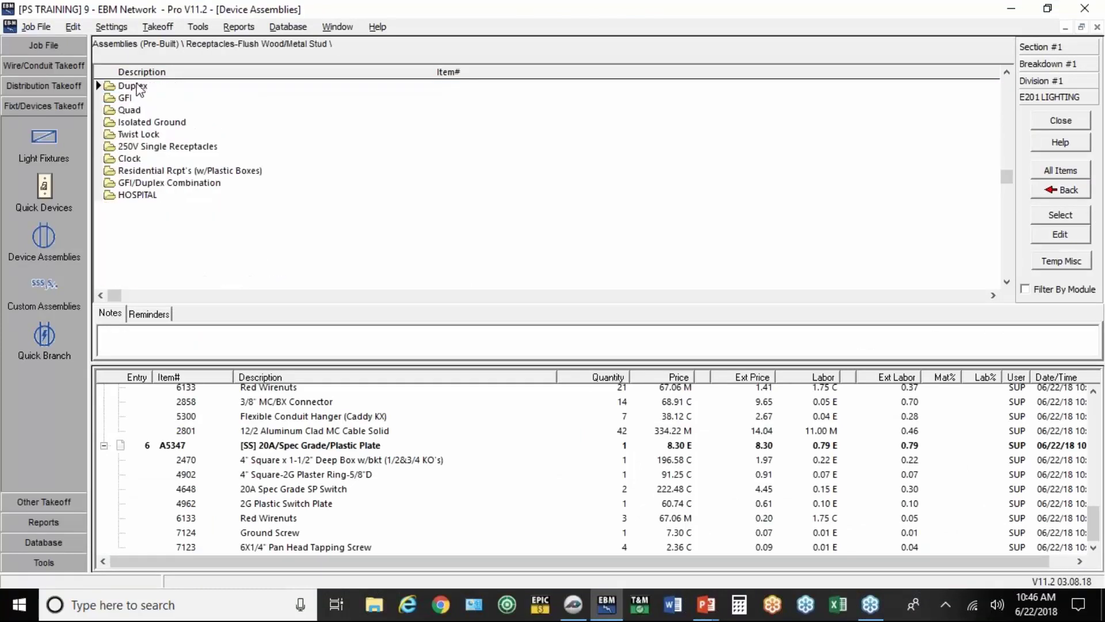
{"action": "double_click", "coordinate": [137, 86]}
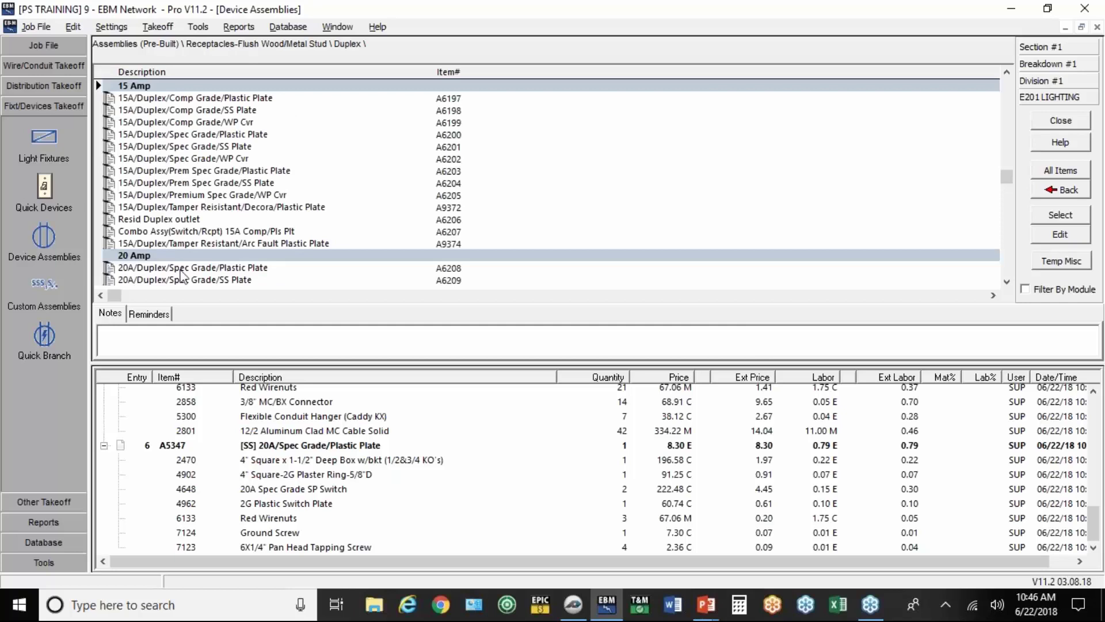
{"action": "double_click", "coordinate": [182, 268]}
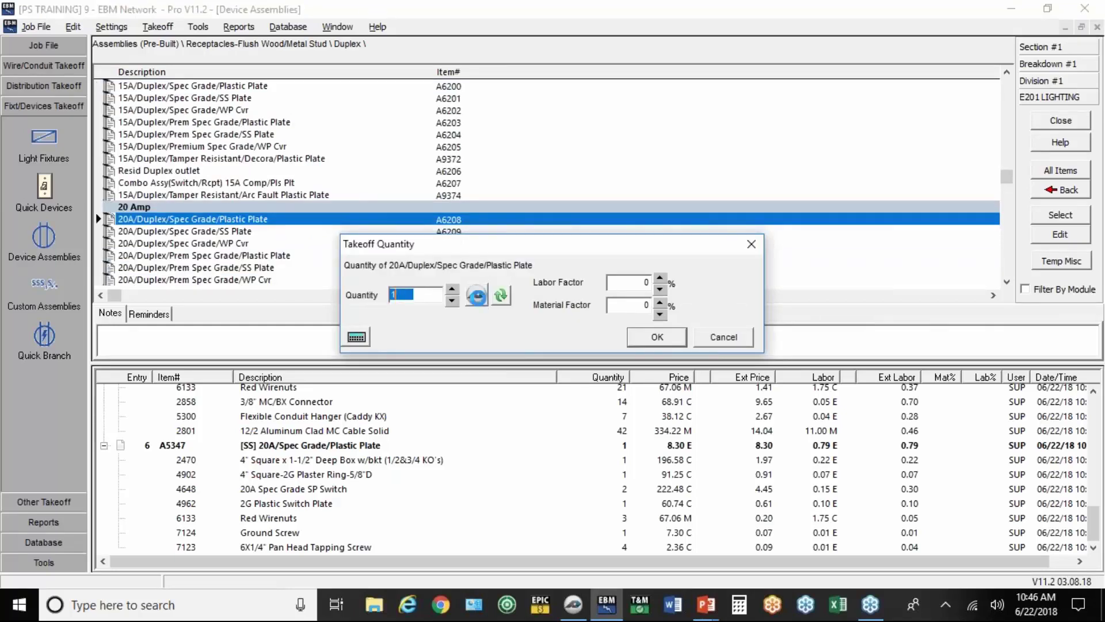
{"action": "key", "text": "Return"}
Count four duplex receptacles around Secretary 109, reaching 4.0 EA.
{"action": "left_click", "coordinate": [662, 262]}
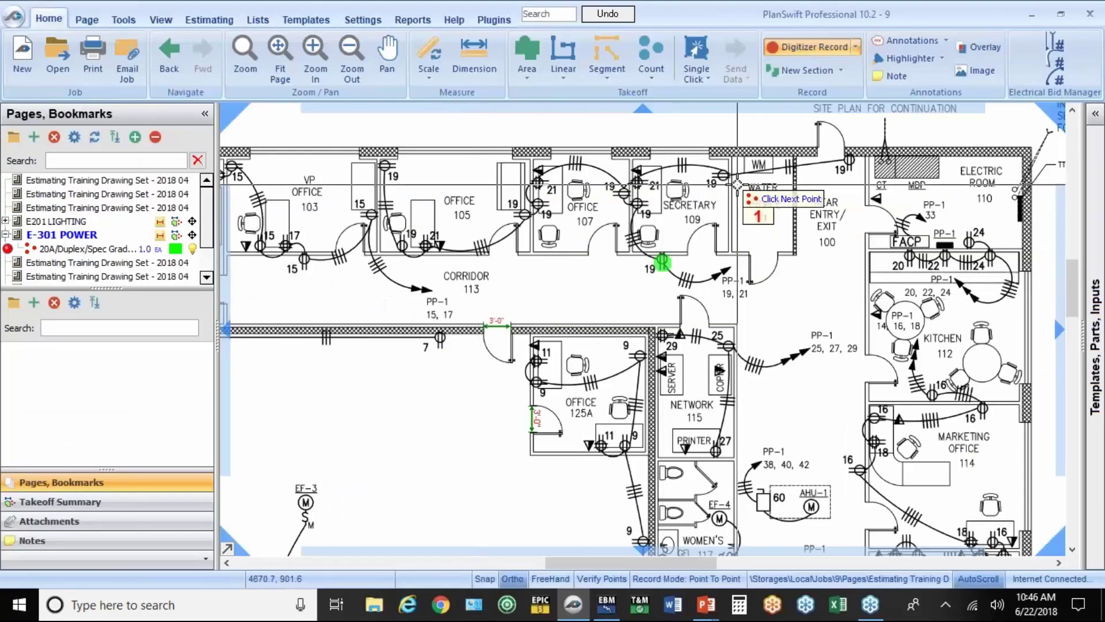
{"action": "left_click", "coordinate": [723, 177]}
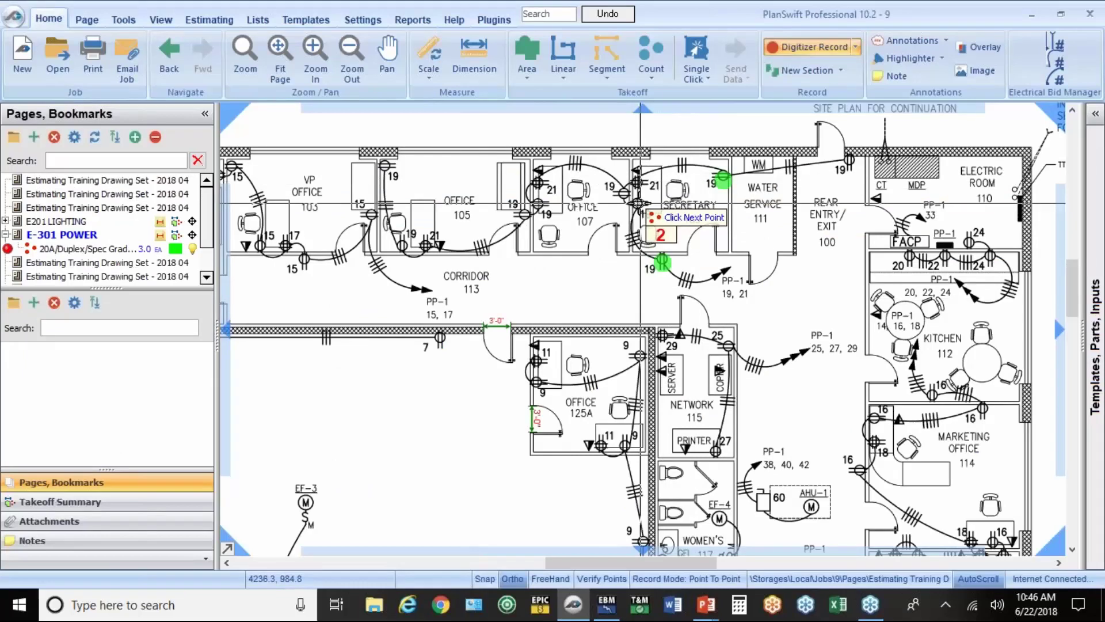
{"action": "left_click", "coordinate": [641, 203]}
{"action": "left_click", "coordinate": [621, 193]}
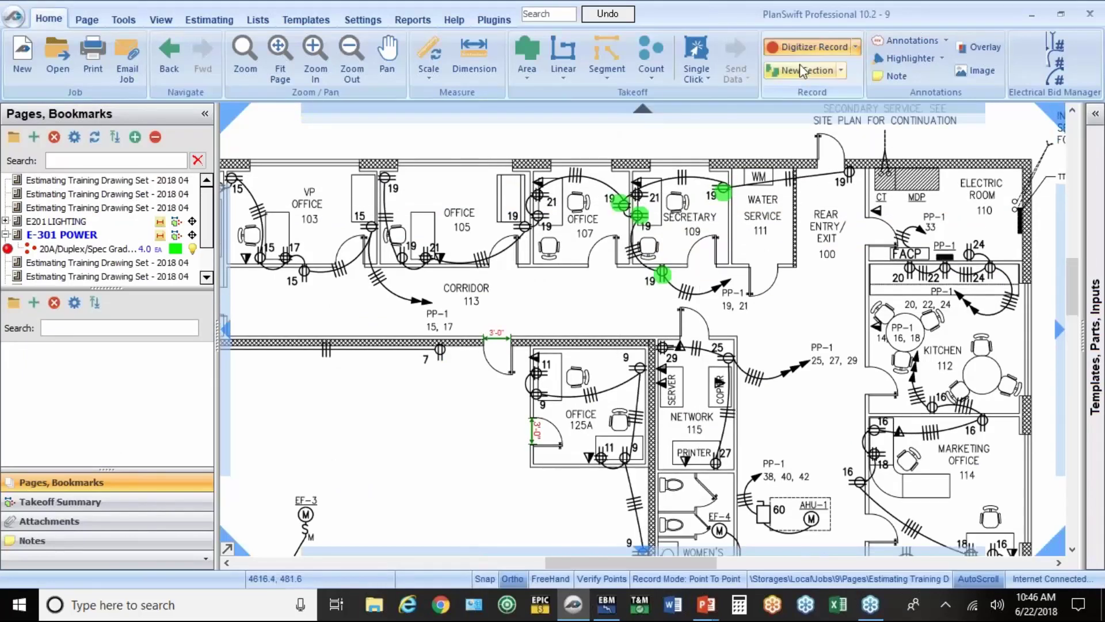
Finish the count and accept quantity 4 for the 20A duplex receptacles in EBM.
{"action": "left_click", "coordinate": [796, 53]}
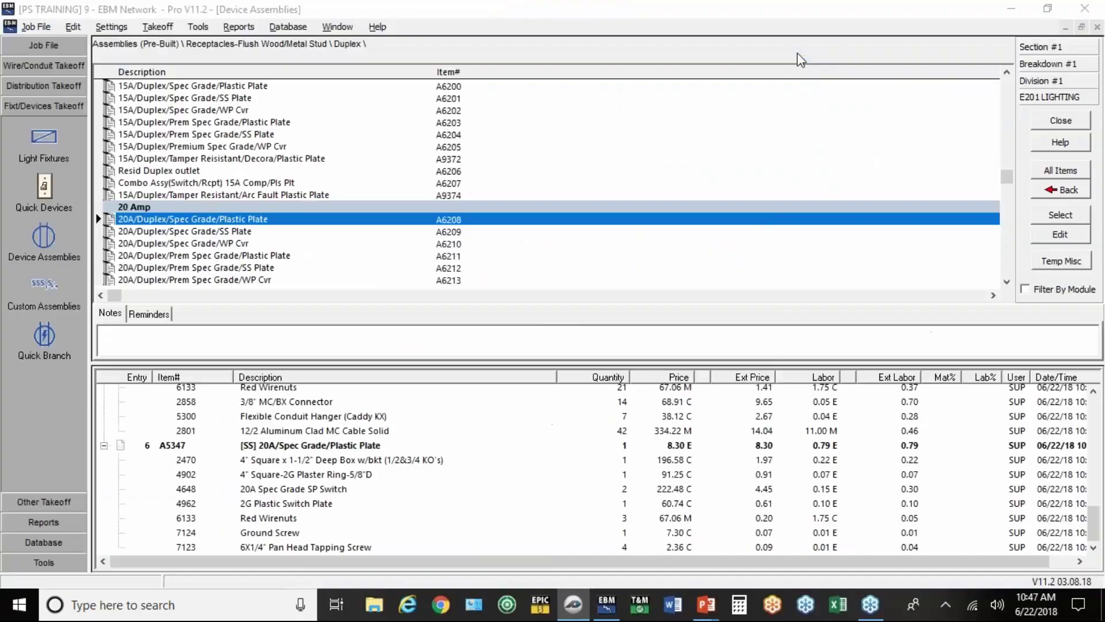
{"action": "left_click", "coordinate": [657, 337]}
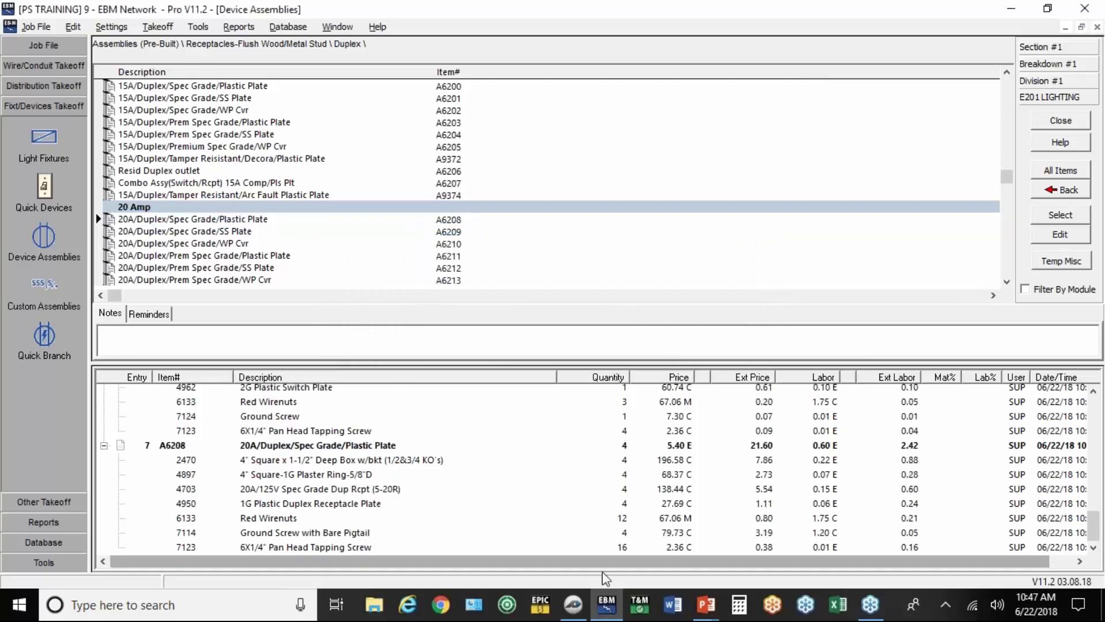
{"action": "mouse_move", "coordinate": [577, 611]}
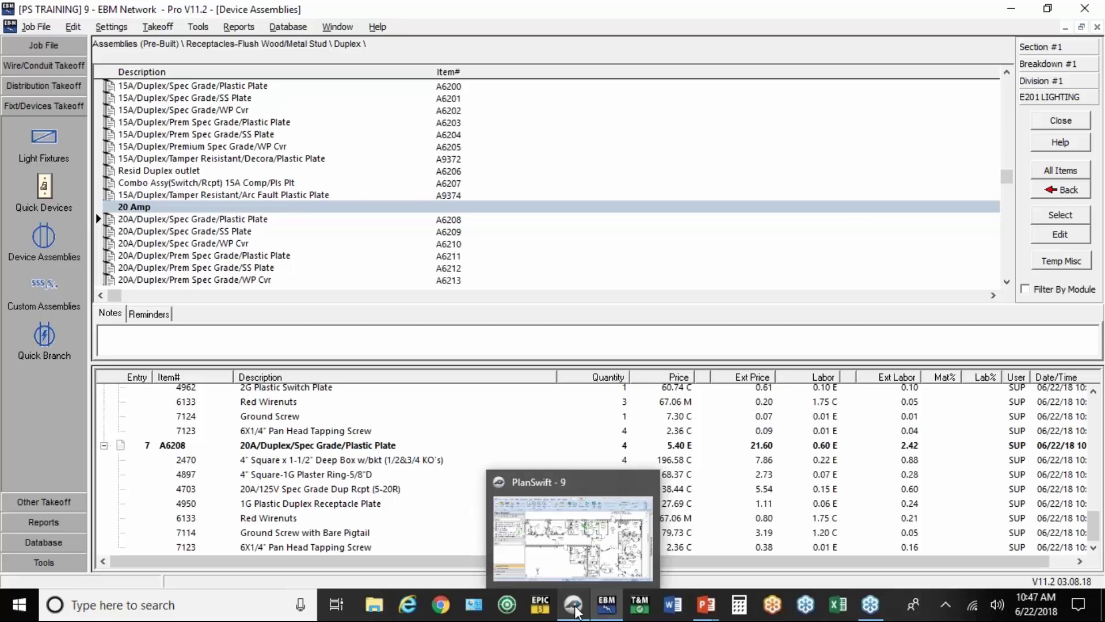
{"action": "left_click", "coordinate": [576, 611]}
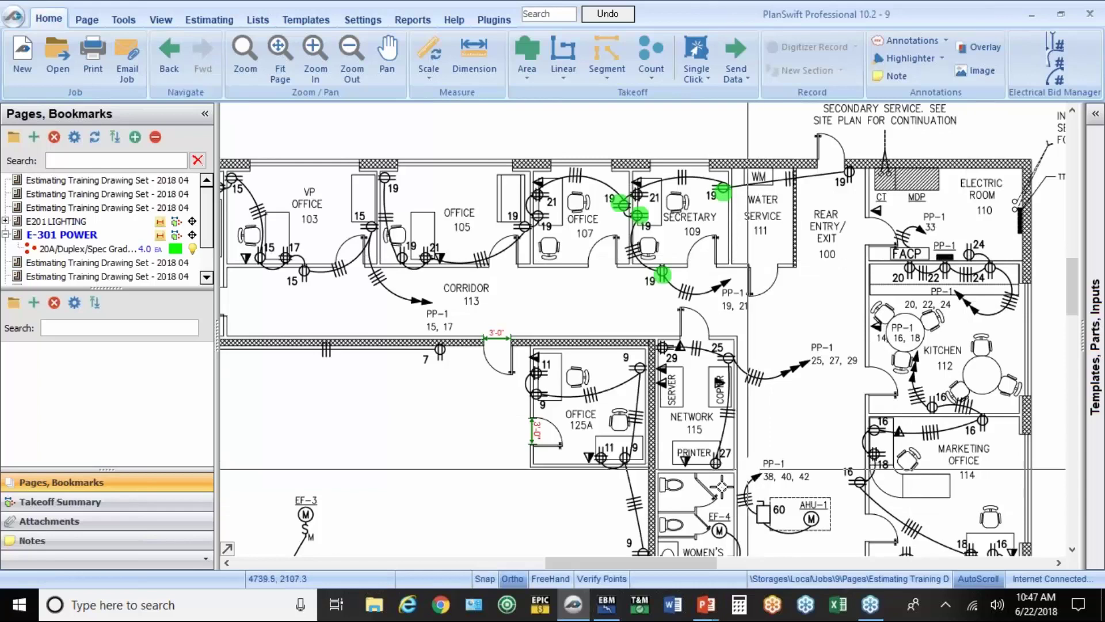
Load the EMT Set Screw 1" EMT w/3 #6's & 1 #10 branch assembly with 1" EMT Field Bend elbows.
{"action": "left_click", "coordinate": [602, 604]}
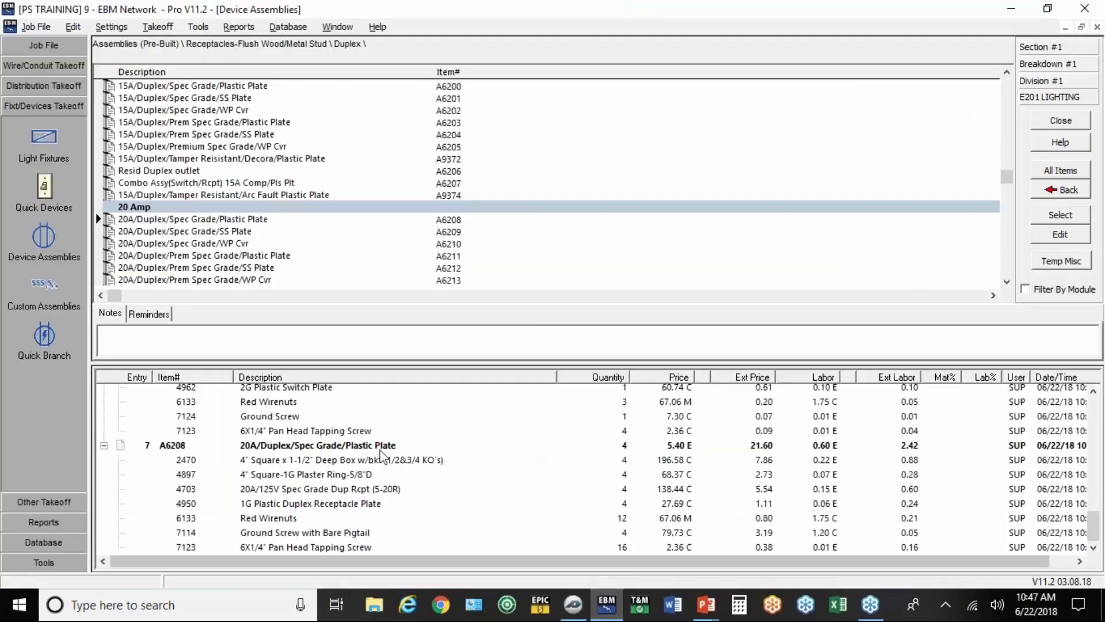
{"action": "left_click", "coordinate": [60, 68]}
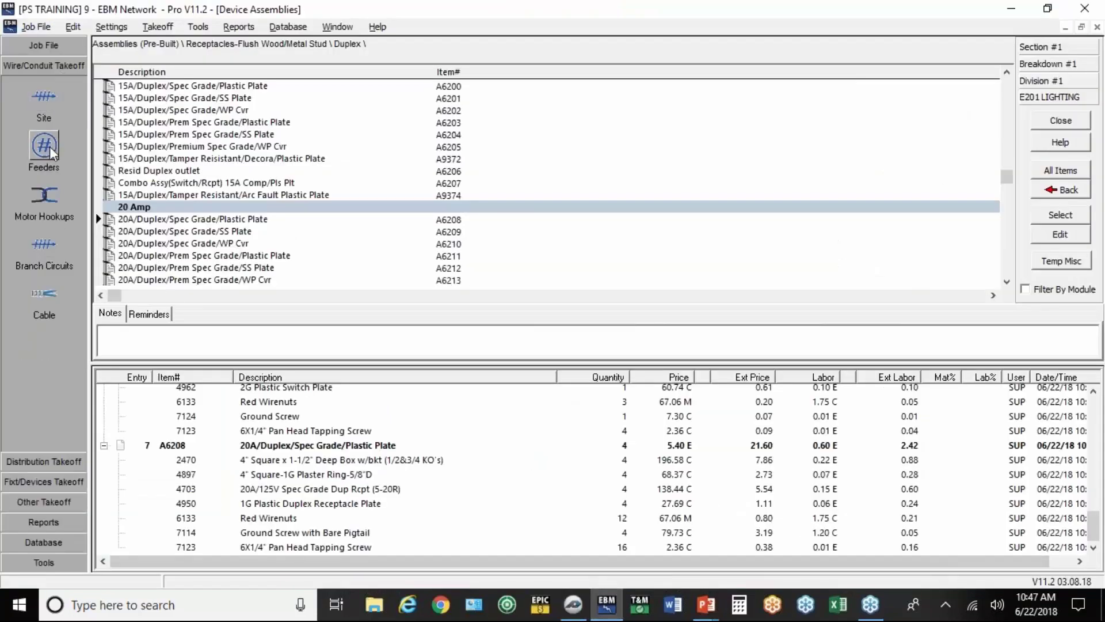
{"action": "left_click", "coordinate": [51, 241]}
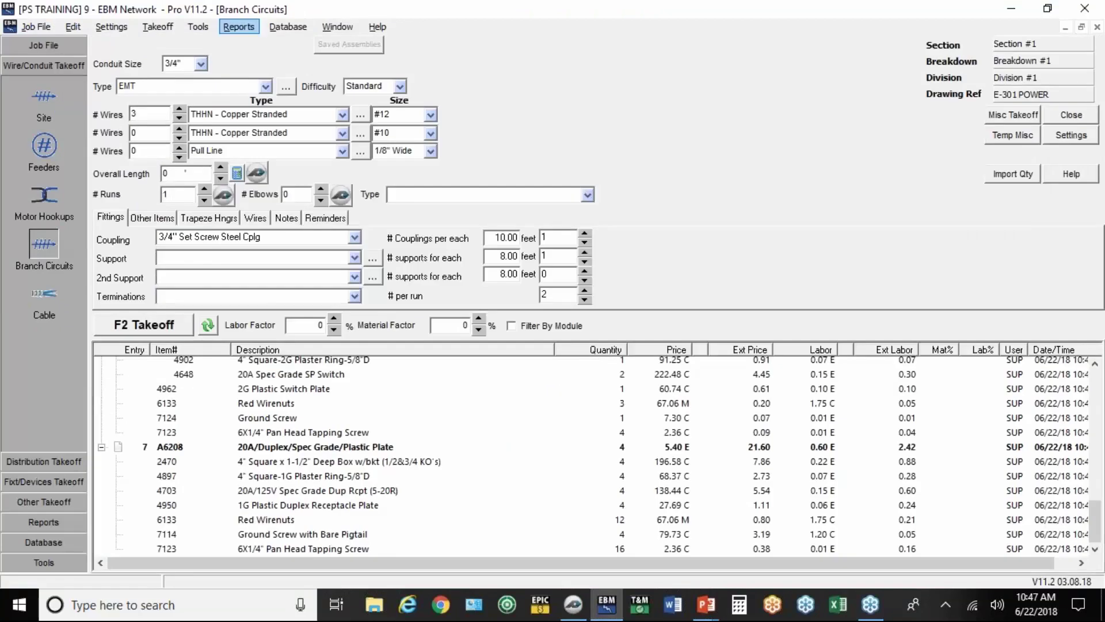
{"action": "left_click", "coordinate": [344, 45]}
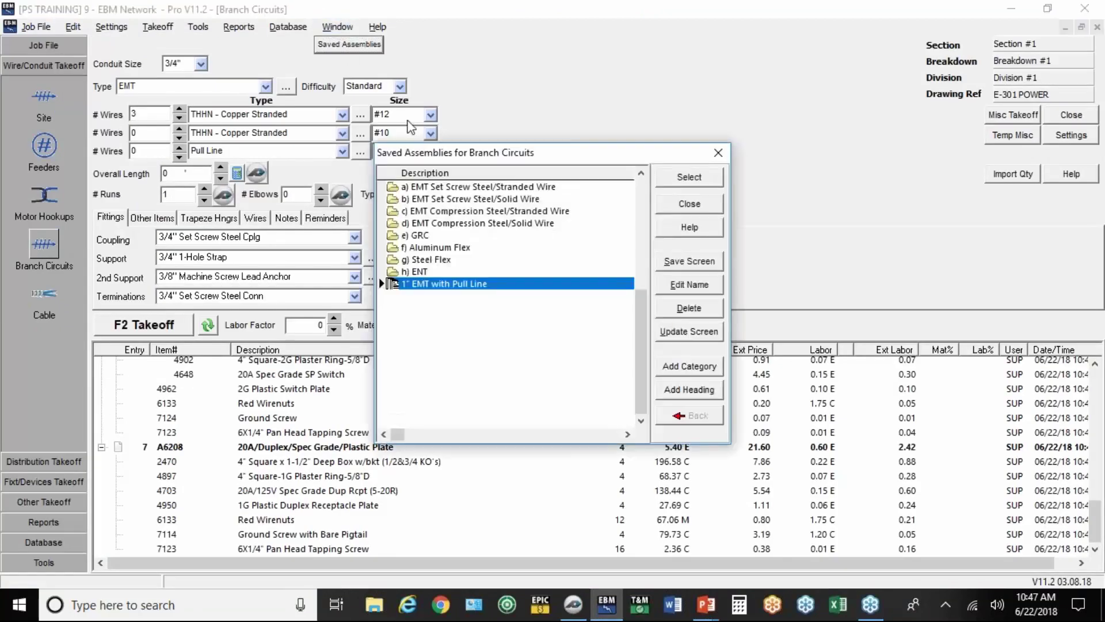
{"action": "double_click", "coordinate": [443, 192]}
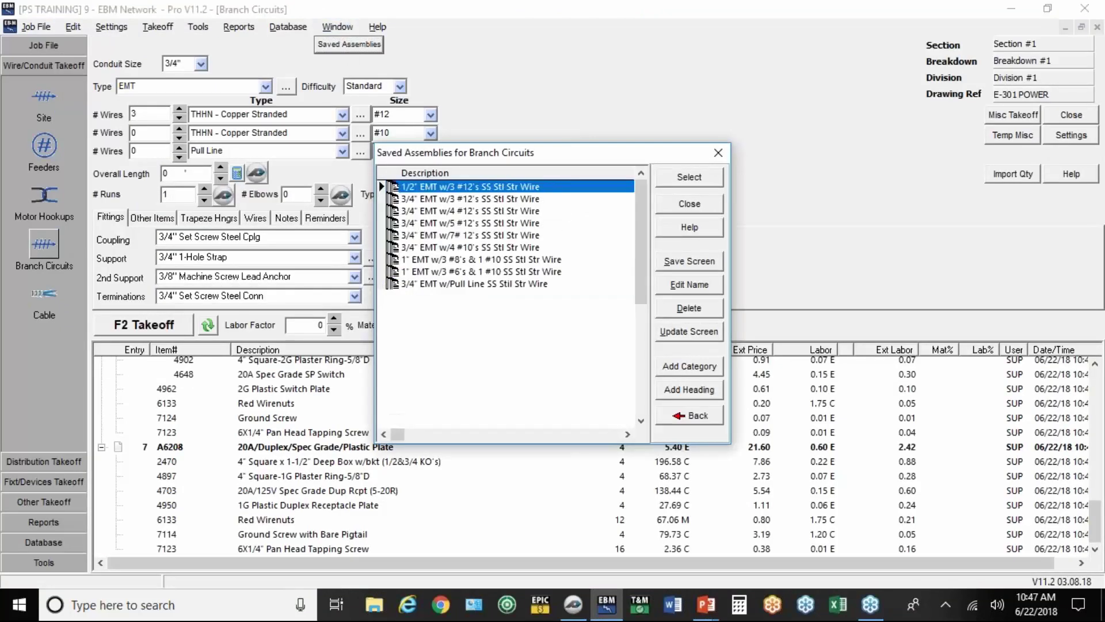
{"action": "left_click", "coordinate": [415, 271]}
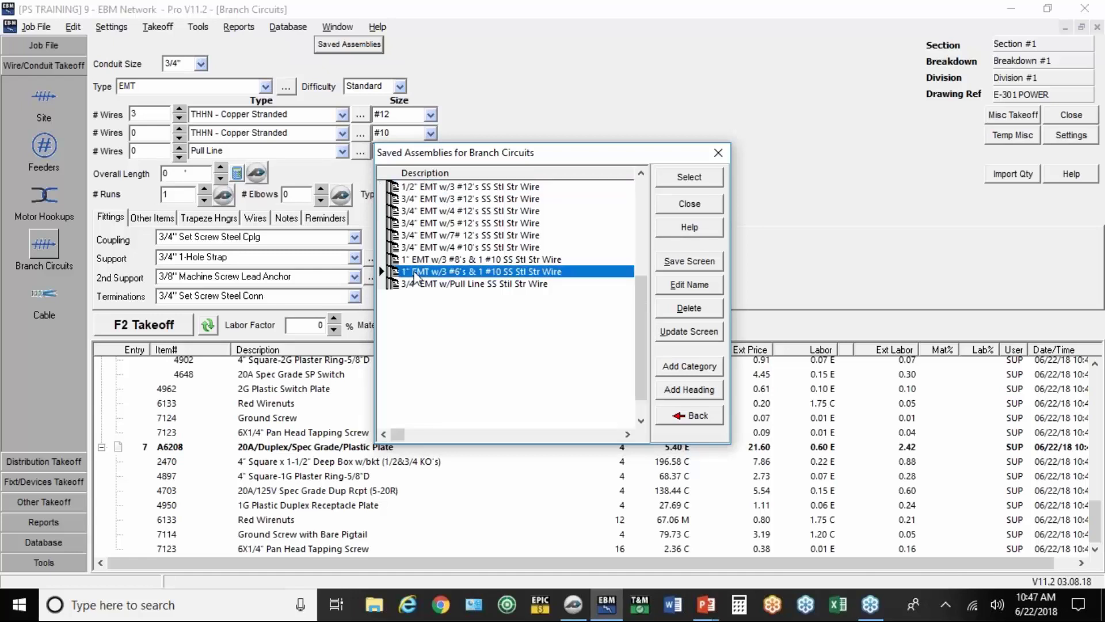
{"action": "double_click", "coordinate": [415, 276]}
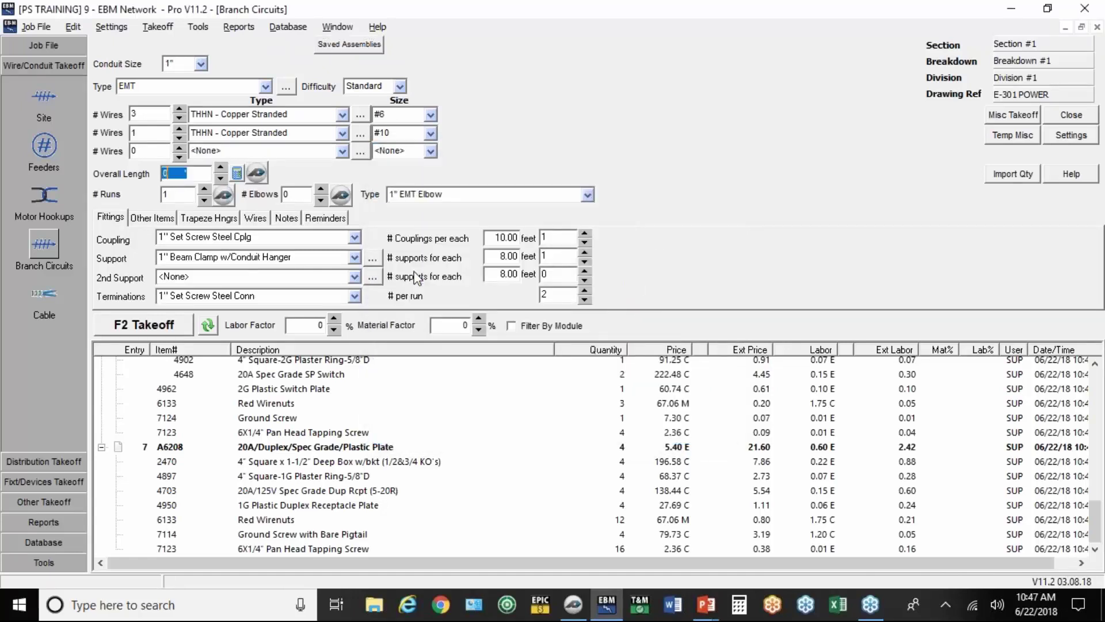
{"action": "left_click", "coordinate": [588, 196]}
{"action": "left_click", "coordinate": [455, 238]}
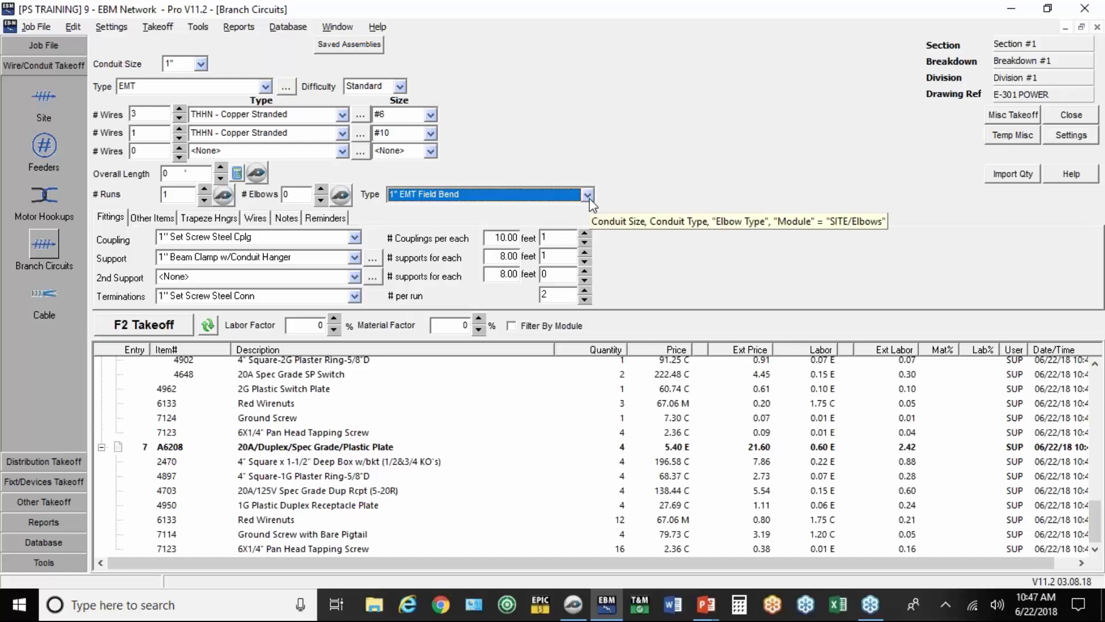
Trace the 48.6 ft 1" EMT run from the AHU via the hallway corner to the FACP.
{"action": "left_click", "coordinate": [256, 173]}
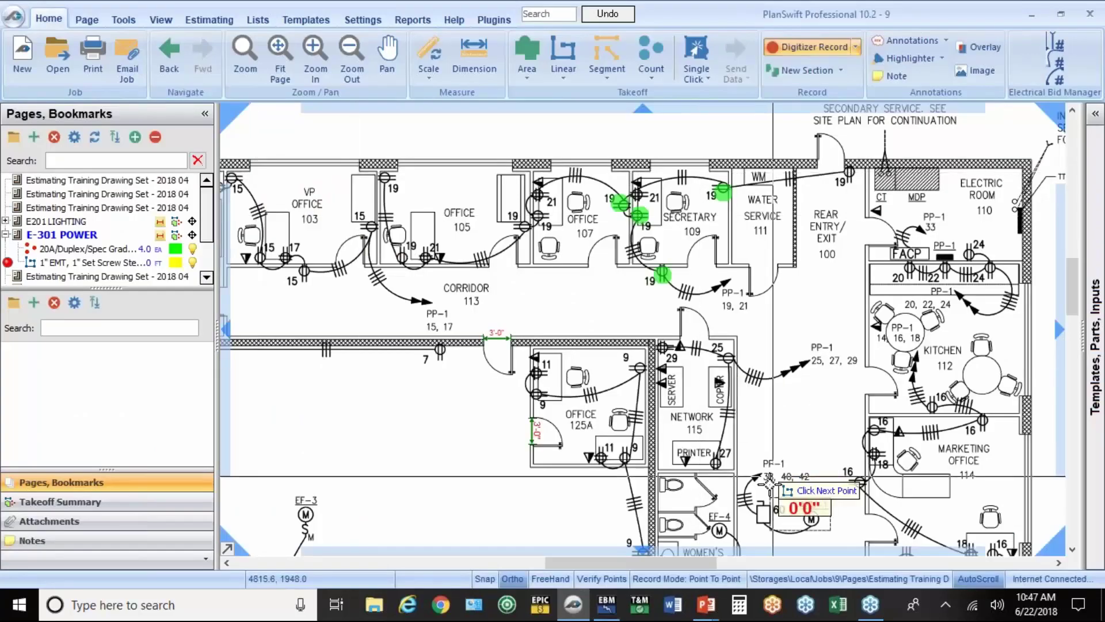
{"action": "left_click", "coordinate": [763, 512]}
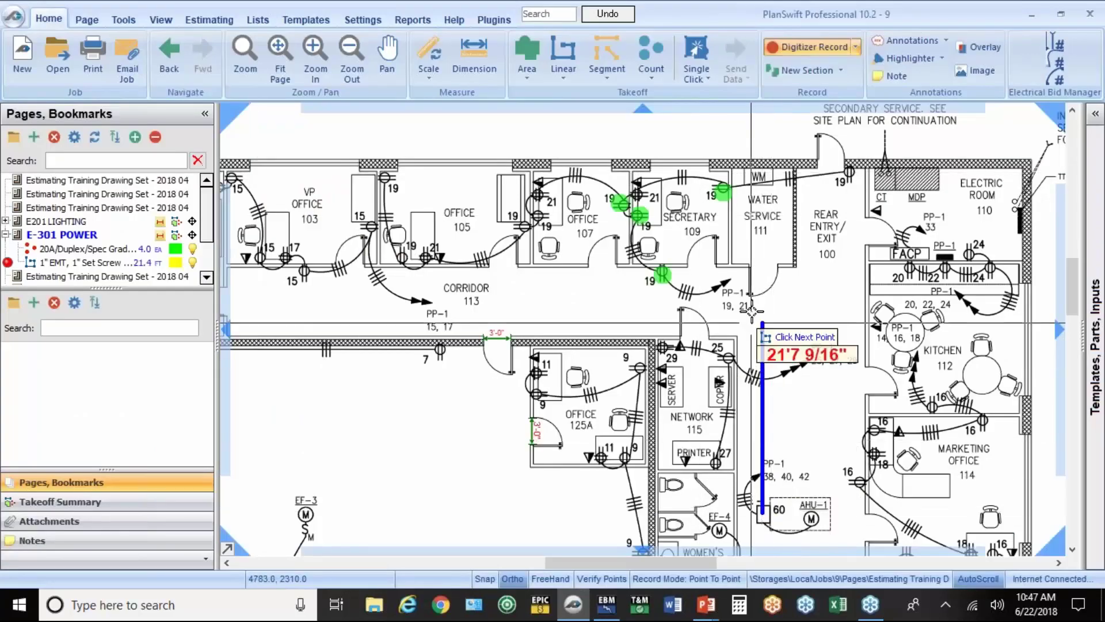
{"action": "left_click", "coordinate": [755, 258]}
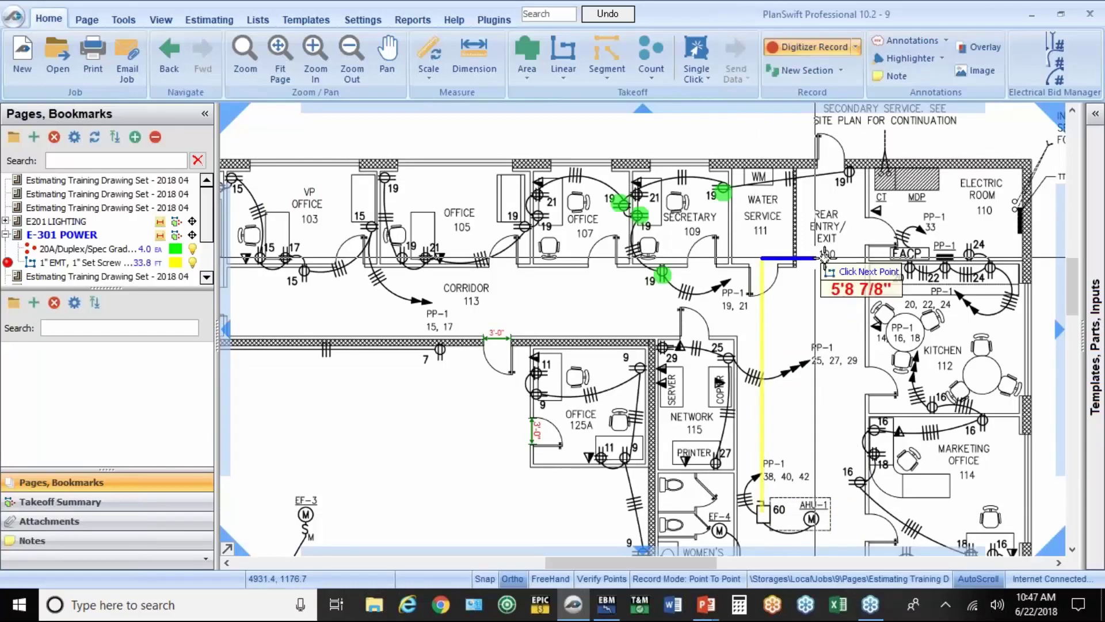
{"action": "double_click", "coordinate": [945, 258]}
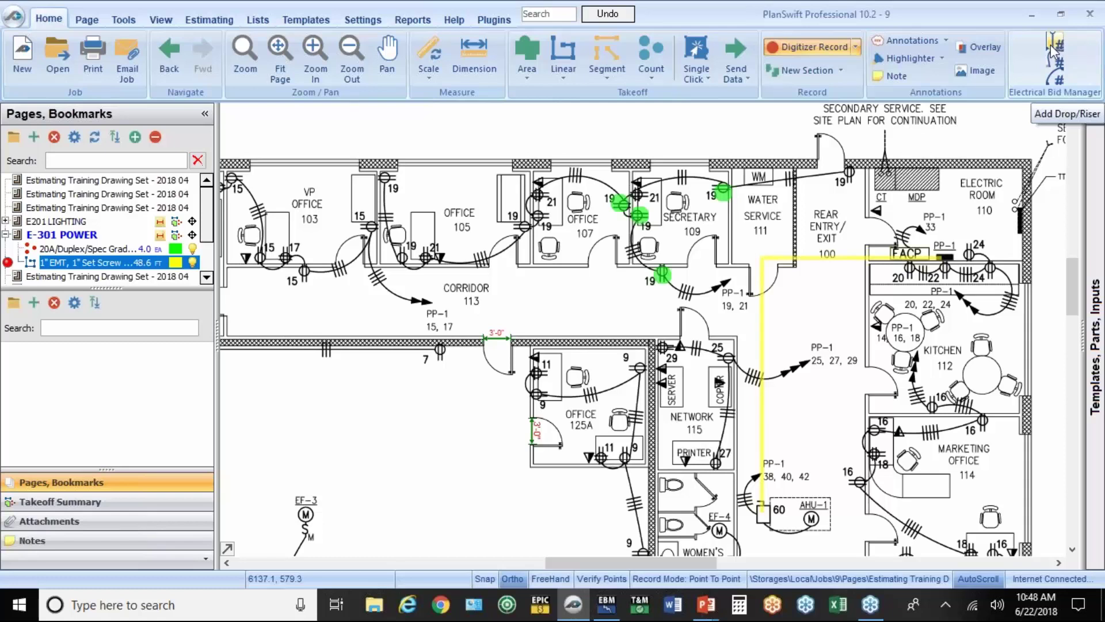
Add a 10 ft drop/riser to the 1" EMT run at the FACP.
{"action": "left_click", "coordinate": [1053, 50]}
{"action": "type", "text": "10"}
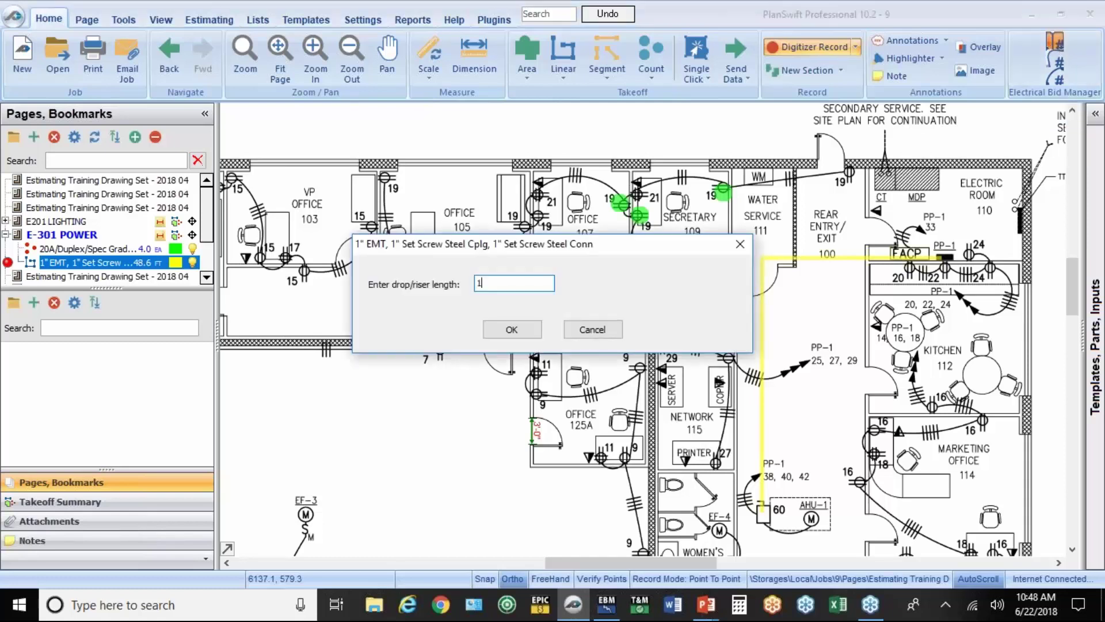
{"action": "left_click", "coordinate": [518, 329]}
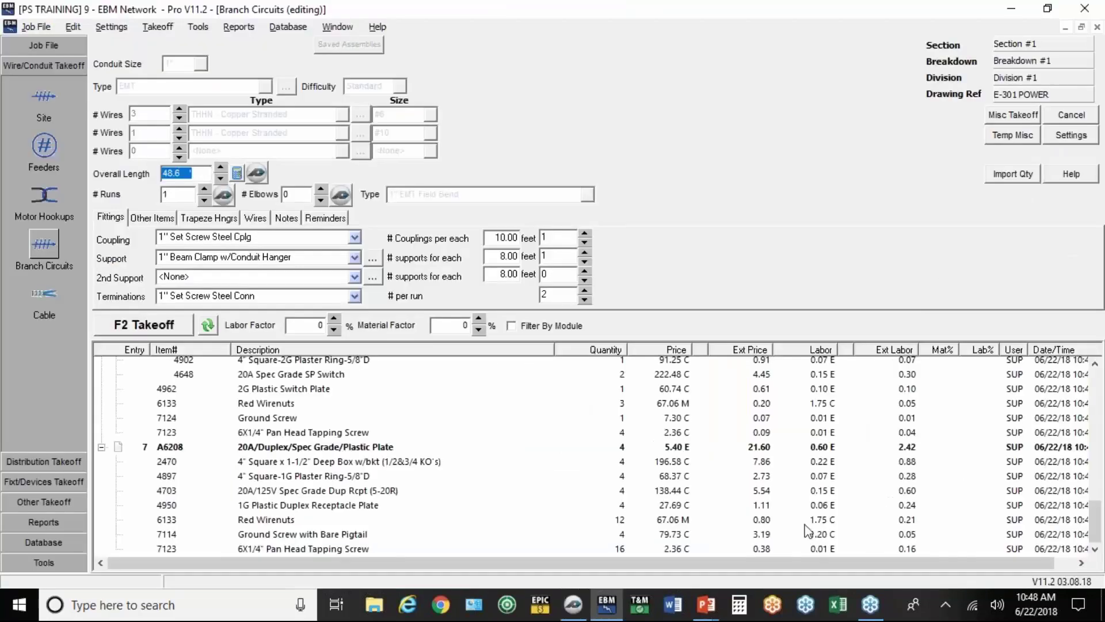
{"action": "left_click", "coordinate": [573, 604]}
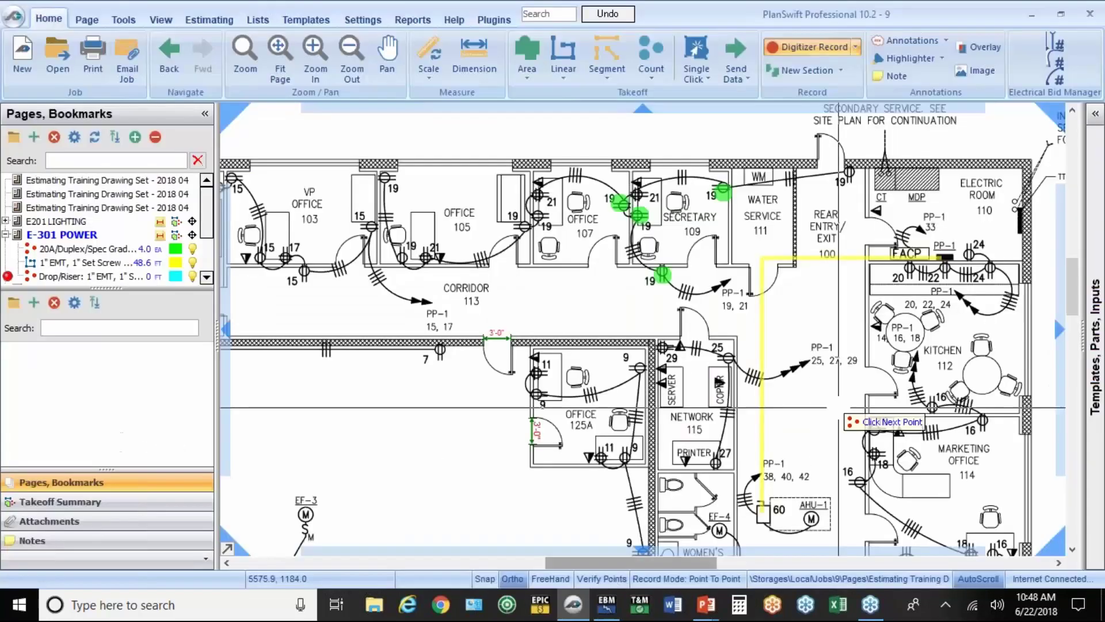
{"action": "left_click", "coordinate": [942, 262]}
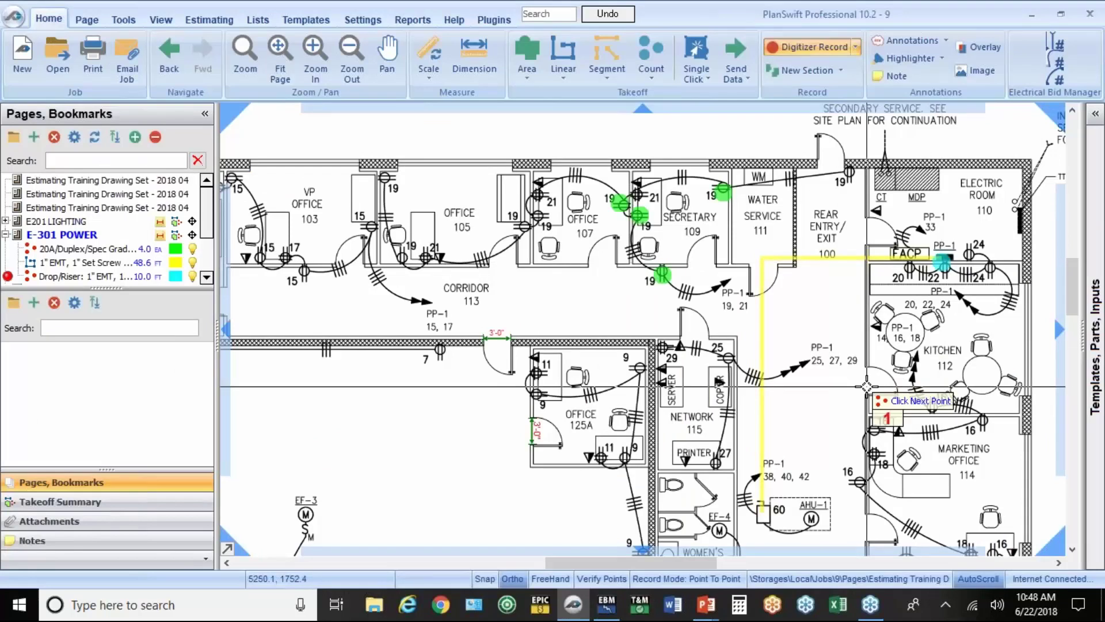
Mark elbows at the Water Service corner, the FACP and the AHU, then stop Digitizer Record.
{"action": "left_click", "coordinate": [593, 601]}
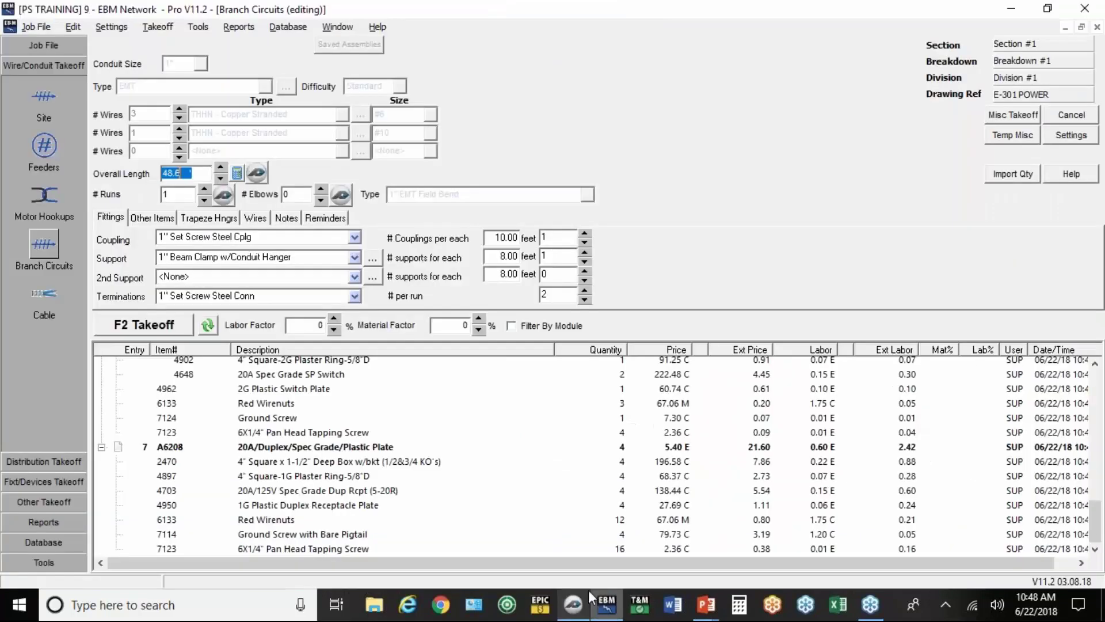
{"action": "left_click", "coordinate": [342, 197]}
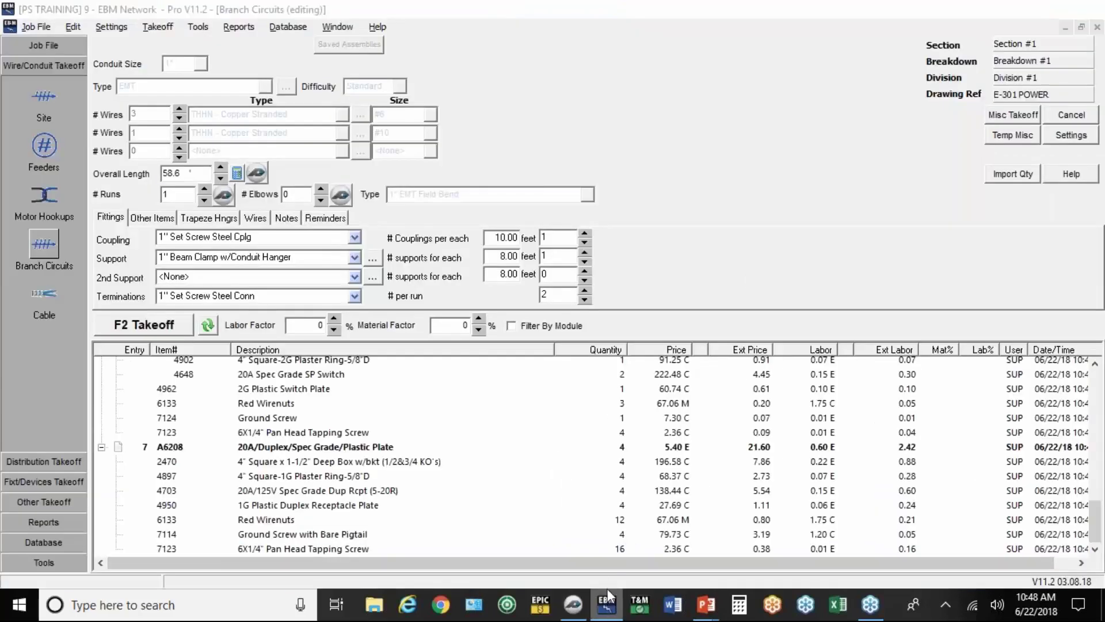
{"action": "left_click", "coordinate": [607, 591]}
{"action": "left_click", "coordinate": [755, 256]}
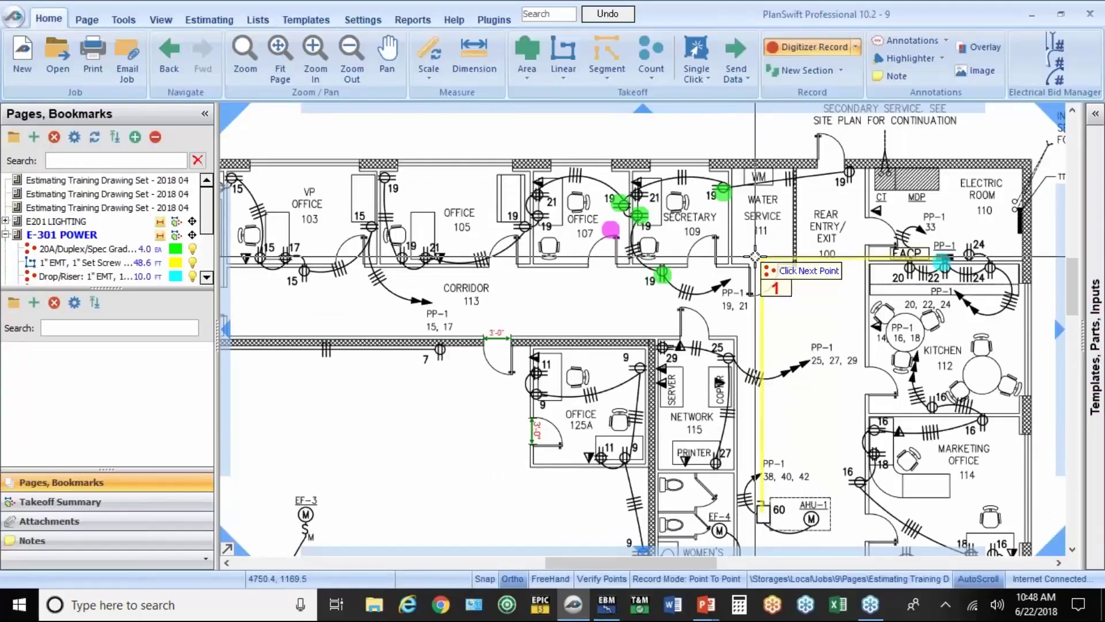
{"action": "left_click", "coordinate": [936, 256]}
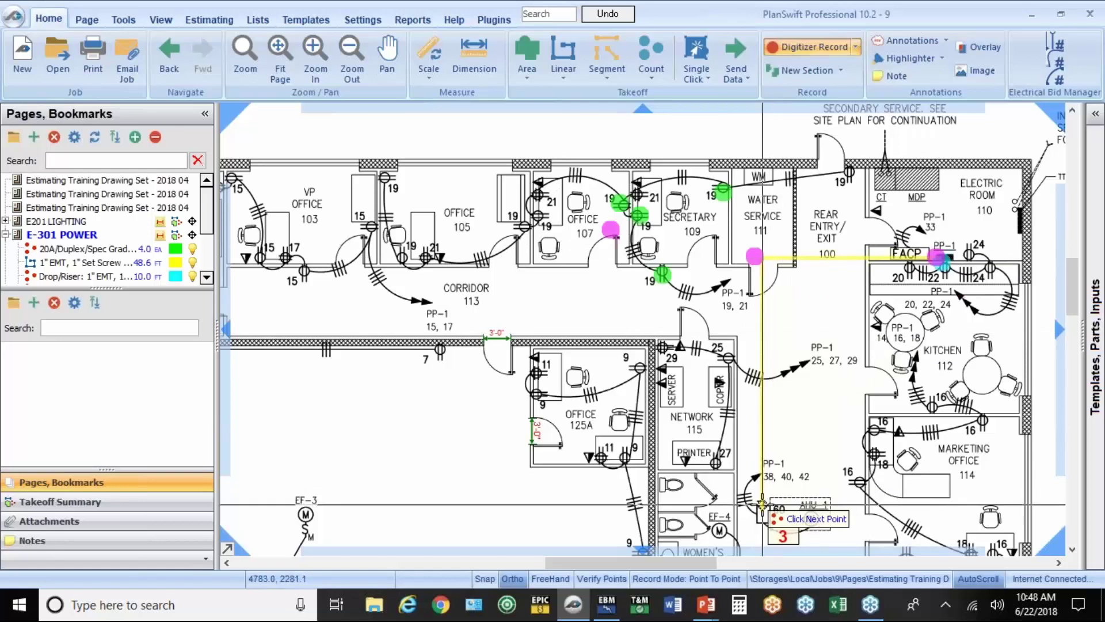
{"action": "double_click", "coordinate": [762, 507]}
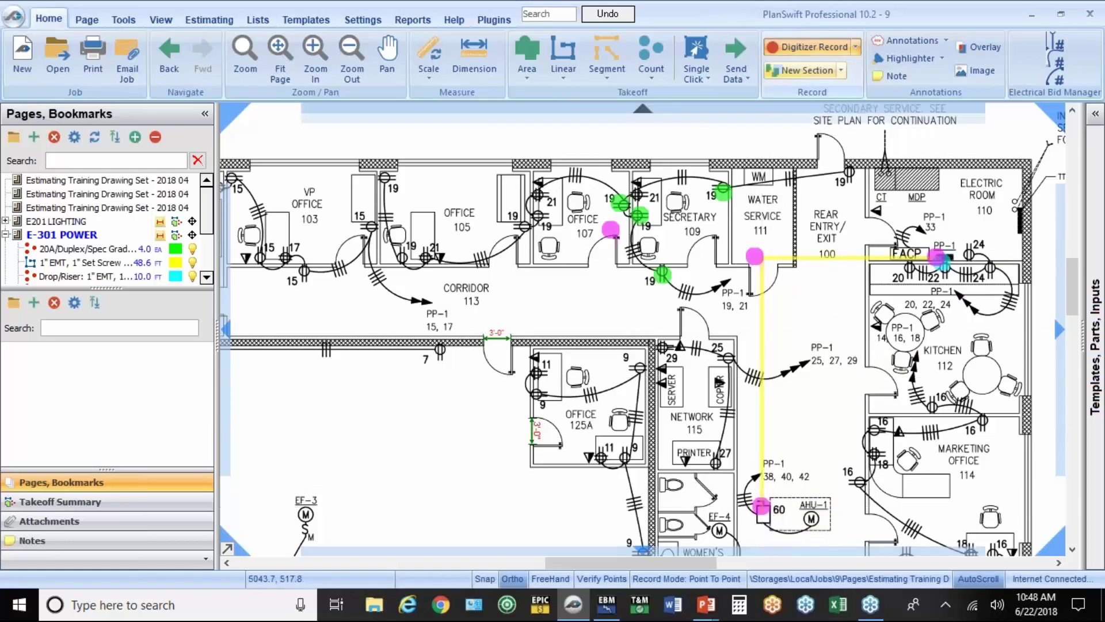
{"action": "left_click", "coordinate": [784, 49]}
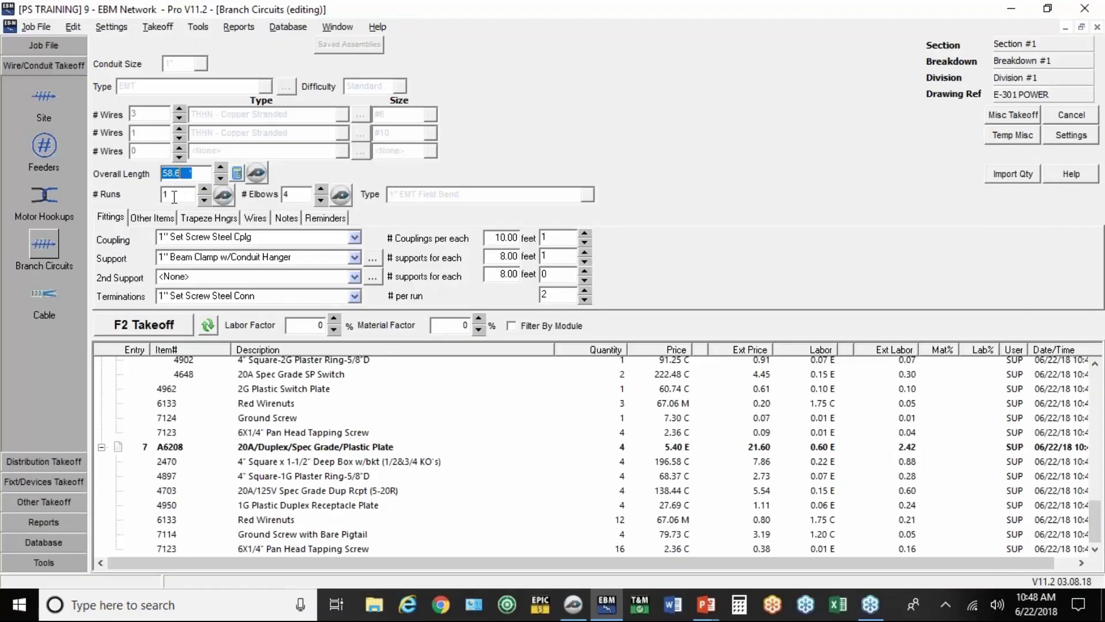
Reduce the elbows to 3 and take off the 1" EMT circuit with 10 ft wire makeup.
{"action": "left_click", "coordinate": [320, 199]}
{"action": "left_click", "coordinate": [170, 331]}
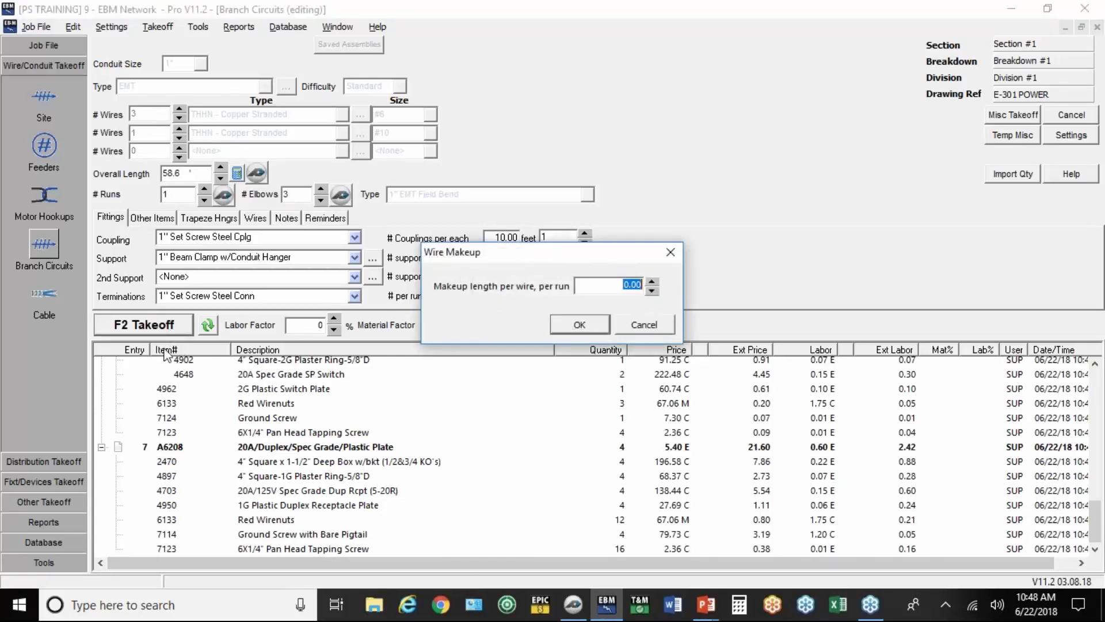
{"action": "type", "text": "10"}
{"action": "left_click", "coordinate": [577, 326]}
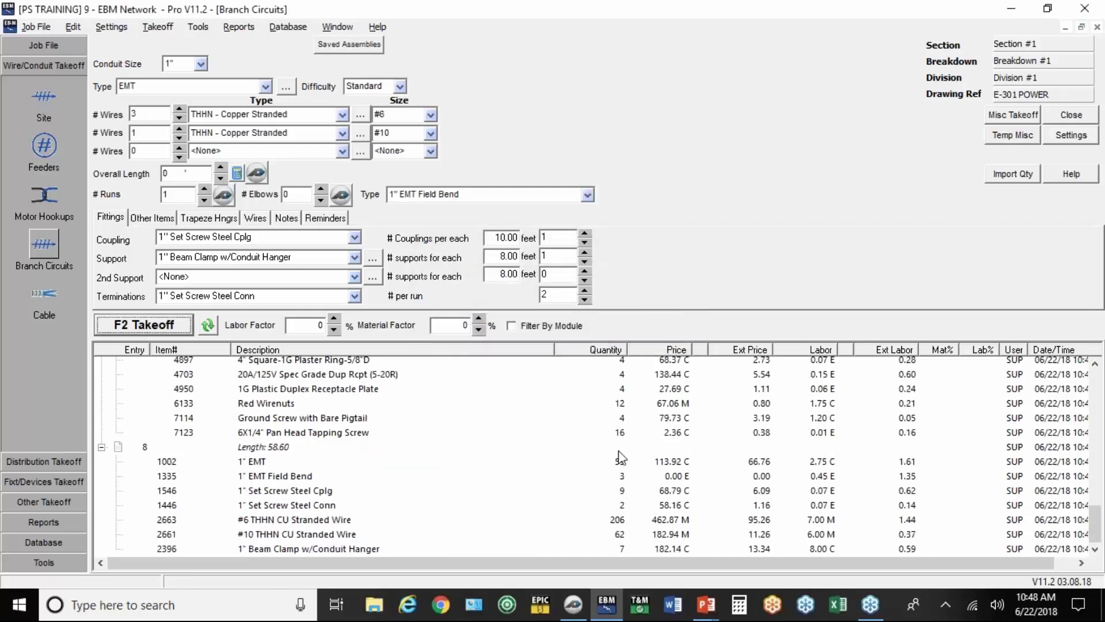
{"action": "mouse_move", "coordinate": [604, 615]}
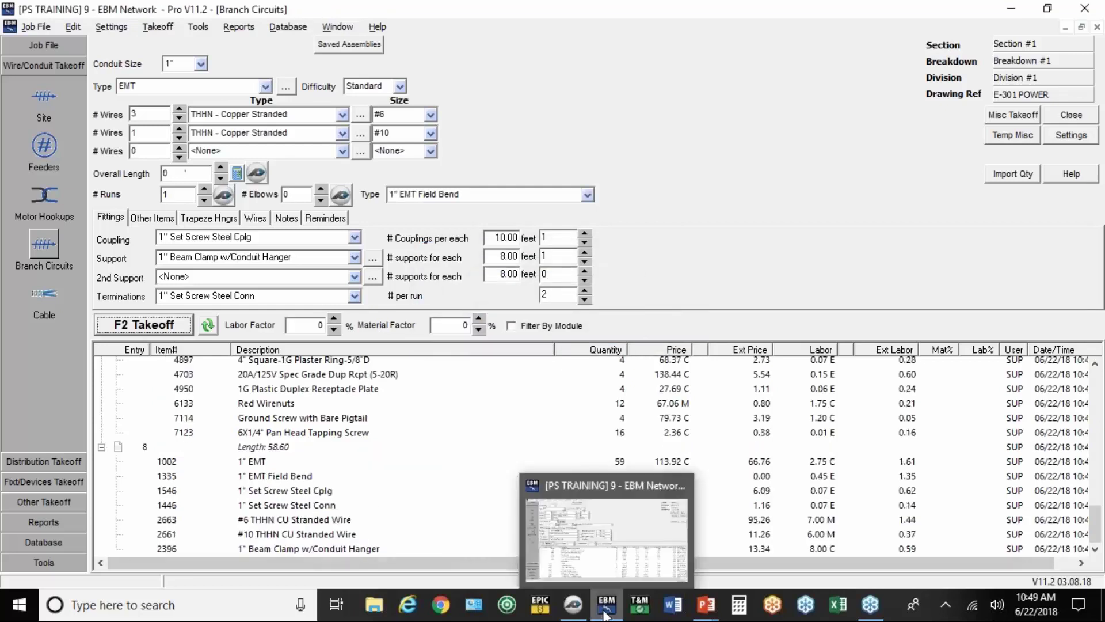
{"action": "left_click", "coordinate": [573, 605]}
Load the 3/4" EMT w/3 #12's assembly from folder a) and start measuring its Overall Length.
{"action": "mouse_move", "coordinate": [413, 424]}
{"action": "left_mouse_down"}
{"action": "mouse_move", "coordinate": [629, 335]}
{"action": "mouse_move", "coordinate": [679, 259]}
{"action": "mouse_move", "coordinate": [639, 233]}
{"action": "left_mouse_up"}
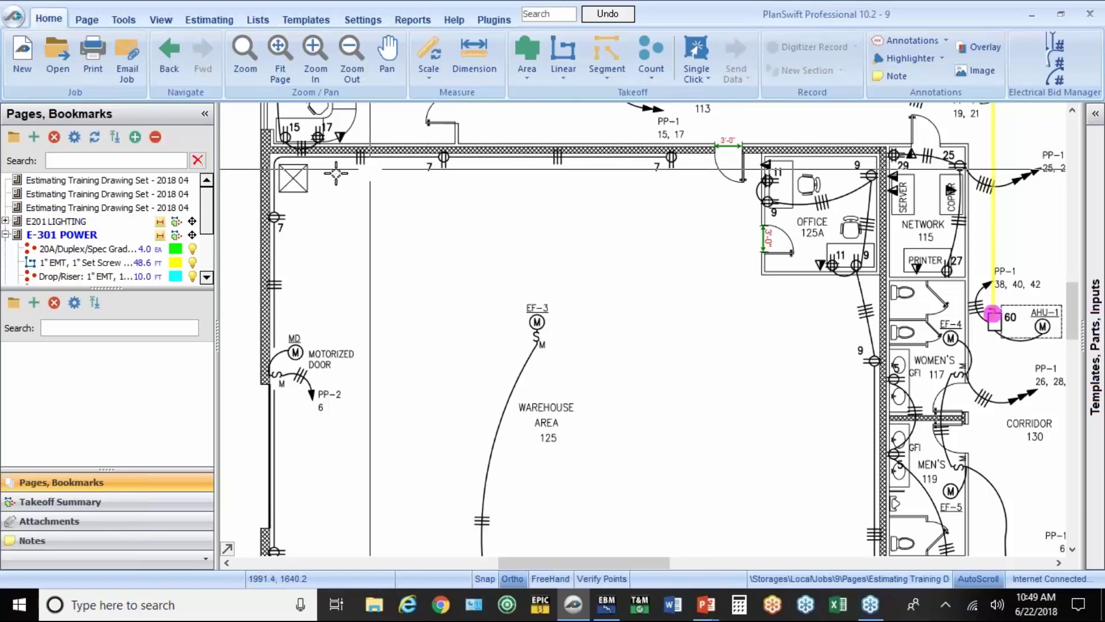
{"action": "left_click_drag", "start_coordinate": [363, 468], "coordinate": [368, 446]}
{"action": "left_click", "coordinate": [607, 605]}
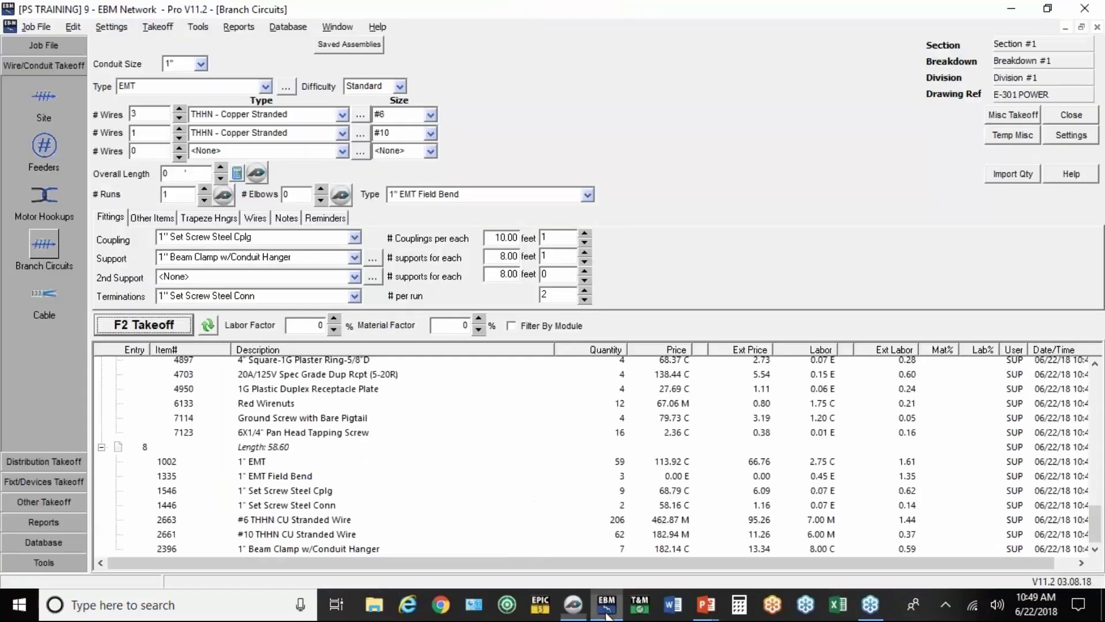
{"action": "left_click", "coordinate": [338, 46]}
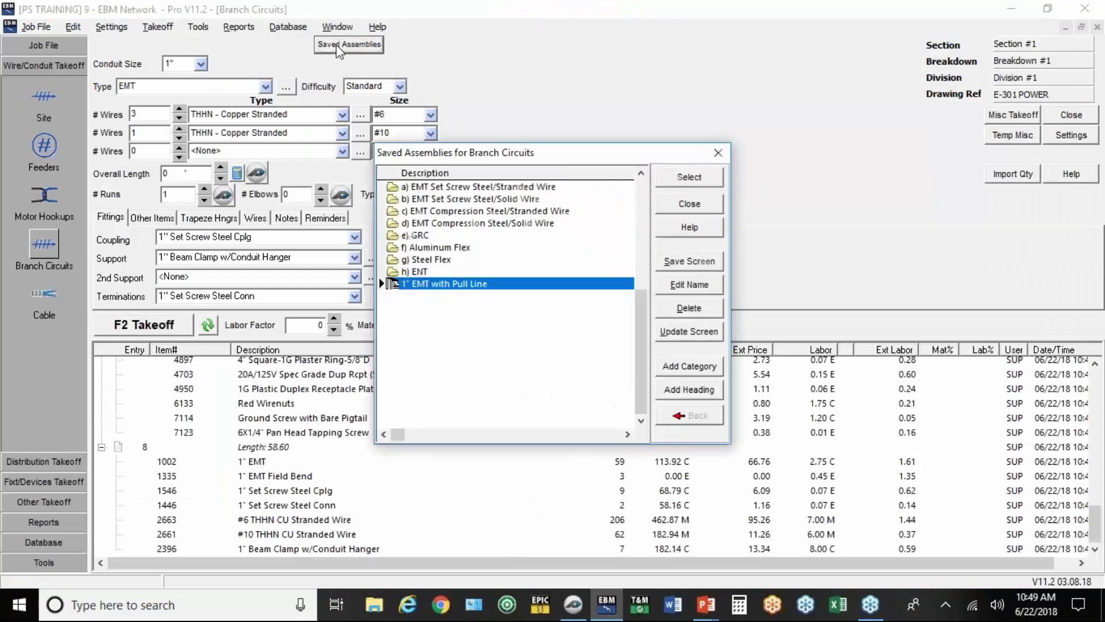
{"action": "double_click", "coordinate": [449, 187]}
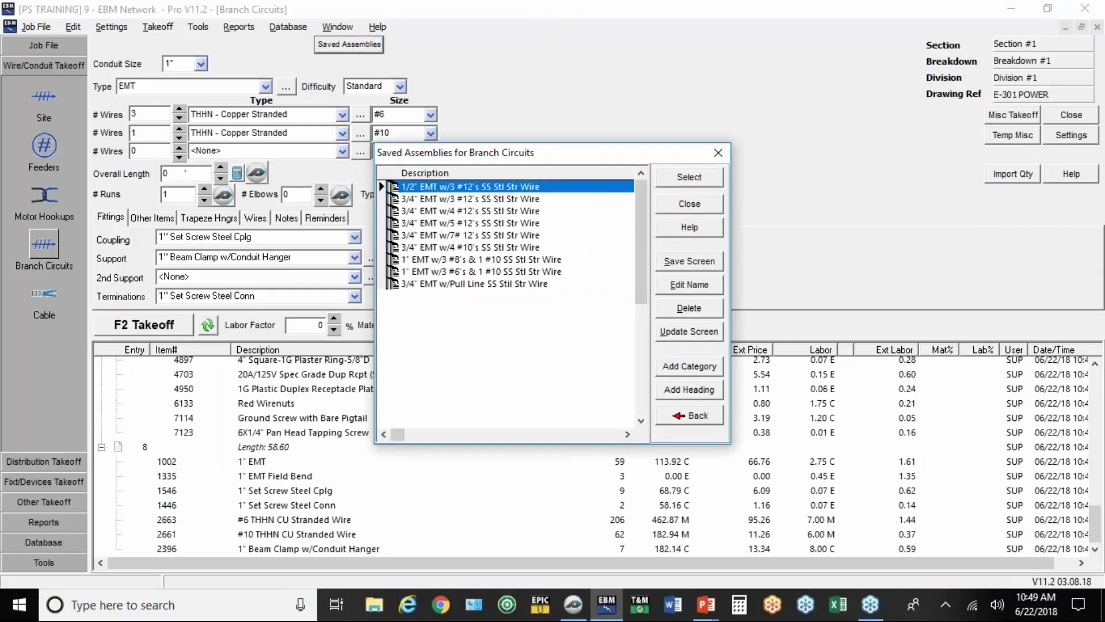
{"action": "double_click", "coordinate": [449, 199]}
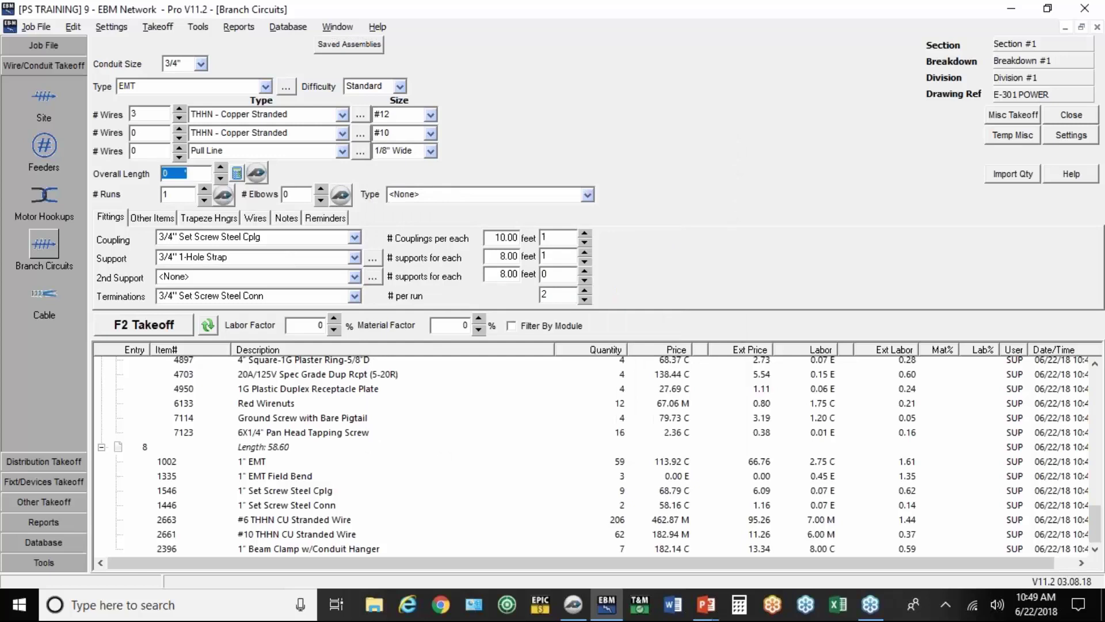
{"action": "left_click", "coordinate": [251, 173]}
Trace the 3/4" EMT run along the warehouse top and left walls.
{"action": "left_click", "coordinate": [671, 143]}
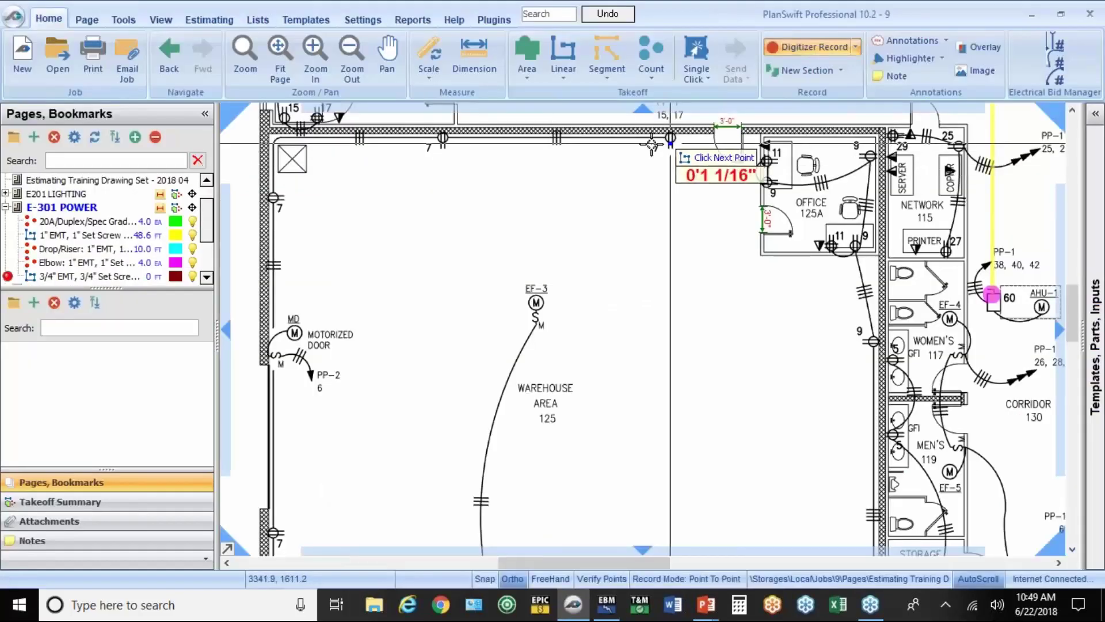
{"action": "left_click", "coordinate": [271, 143]}
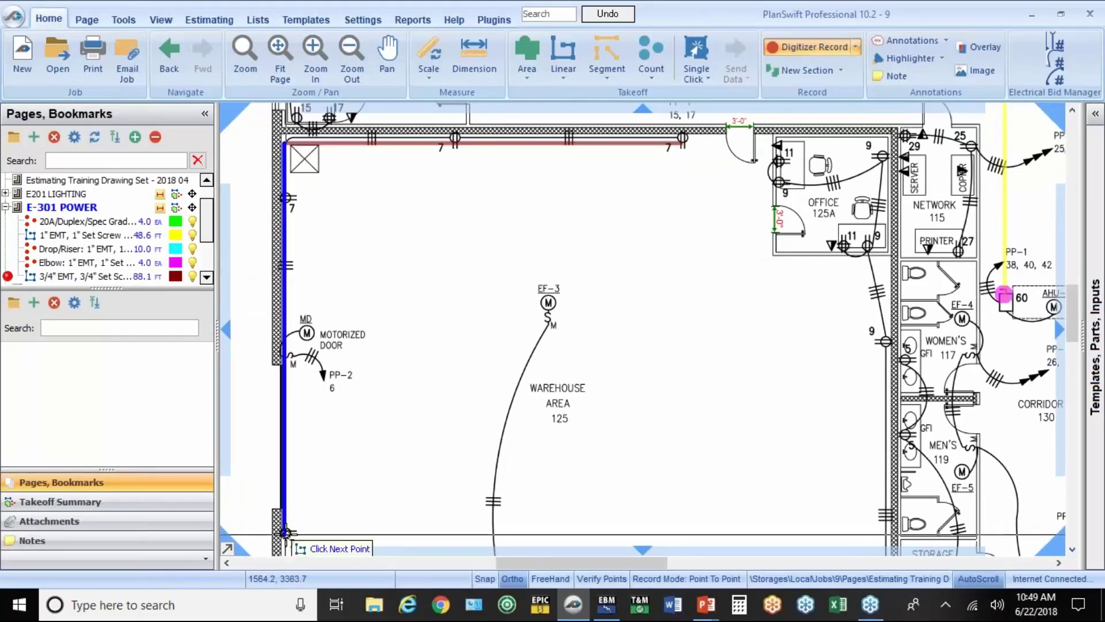
{"action": "left_click", "coordinate": [285, 532]}
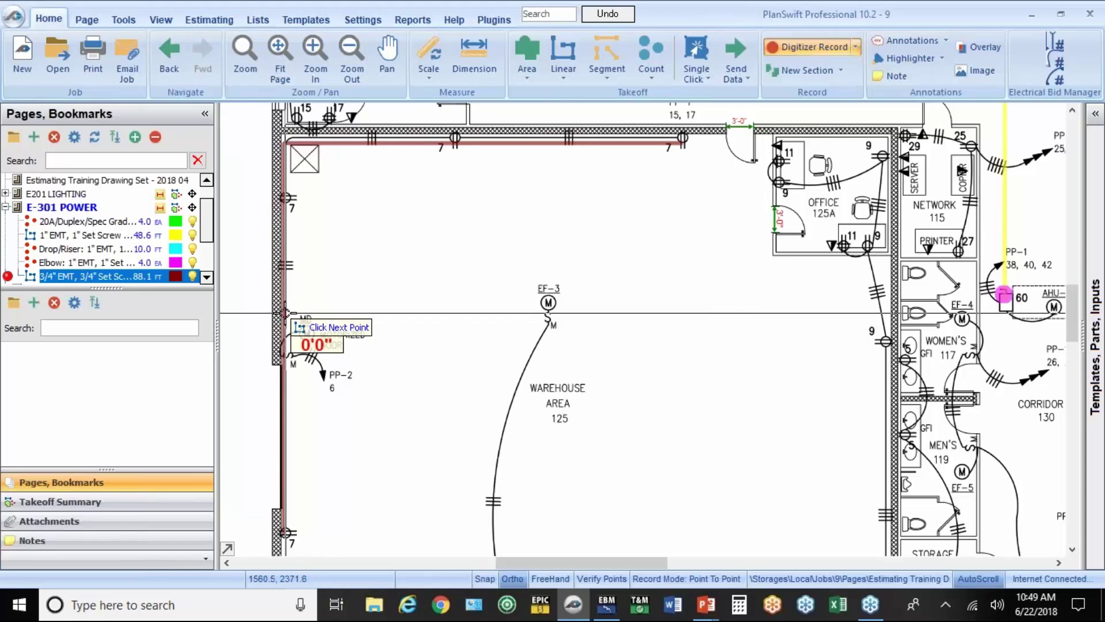
Count 3 runs on the 3/4" EMT conduit, then stop Digitizer Record.
{"action": "left_click", "coordinate": [1059, 86]}
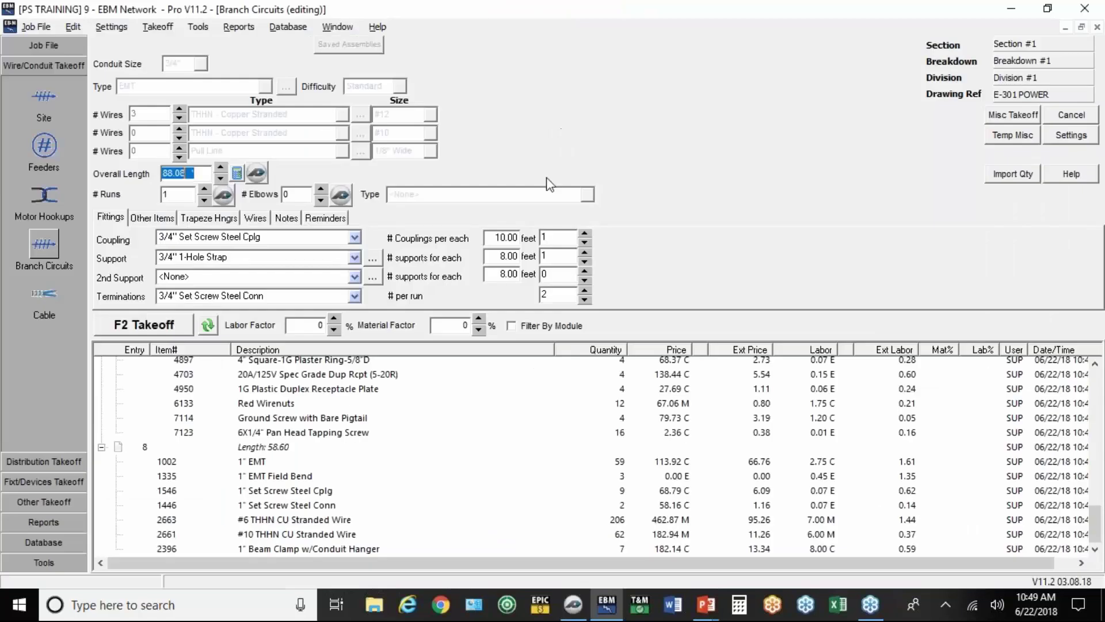
{"action": "left_click", "coordinate": [573, 603]}
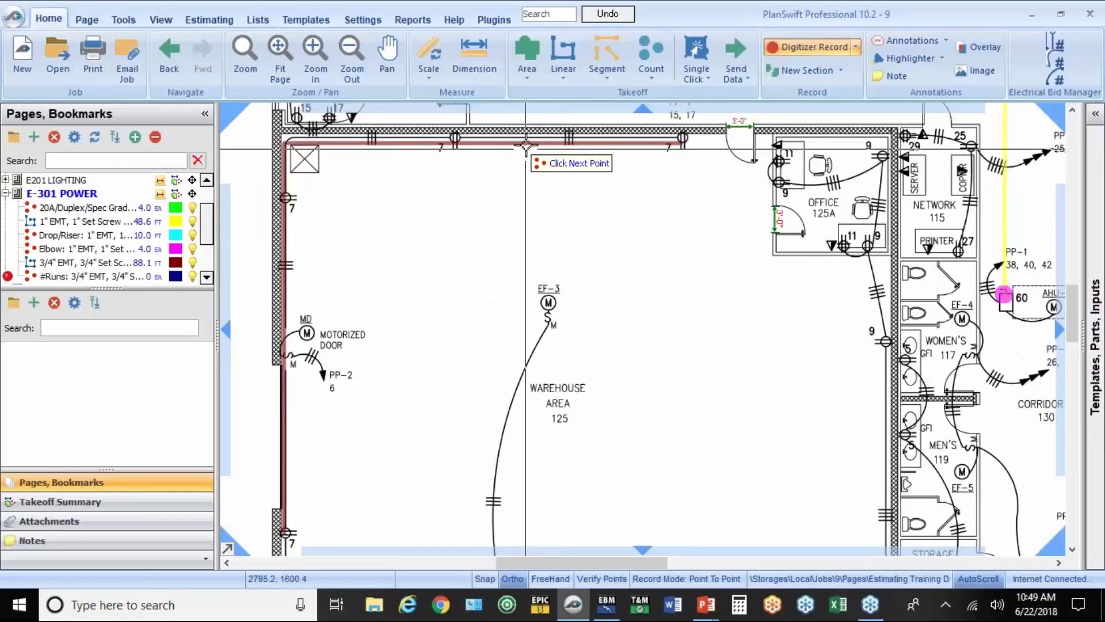
{"action": "left_click", "coordinate": [526, 145]}
{"action": "left_click", "coordinate": [329, 142]}
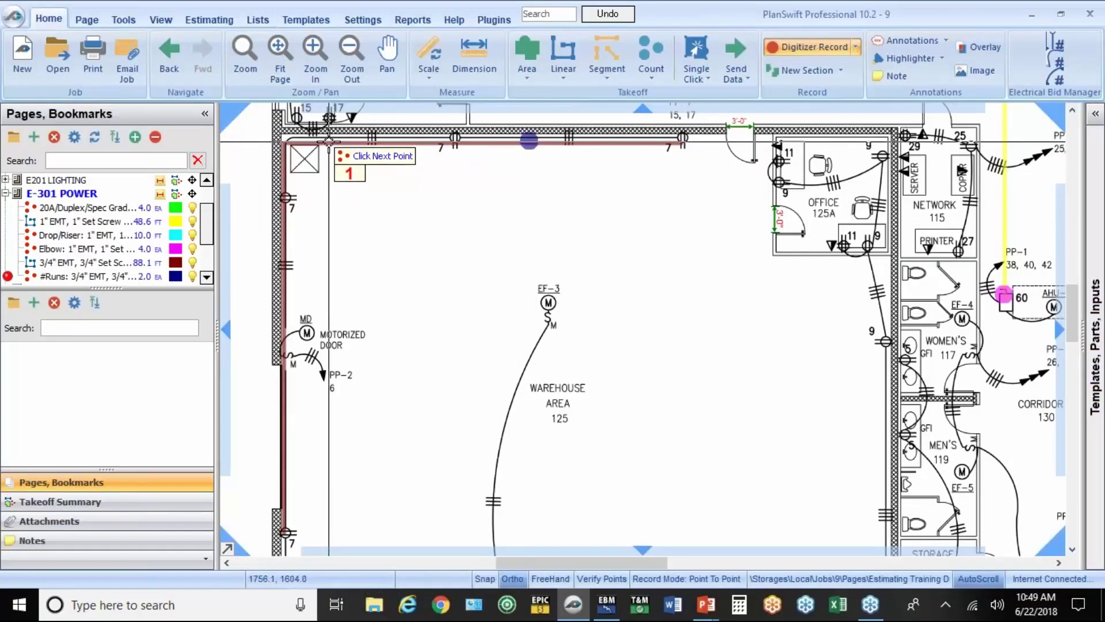
{"action": "left_click", "coordinate": [283, 295]}
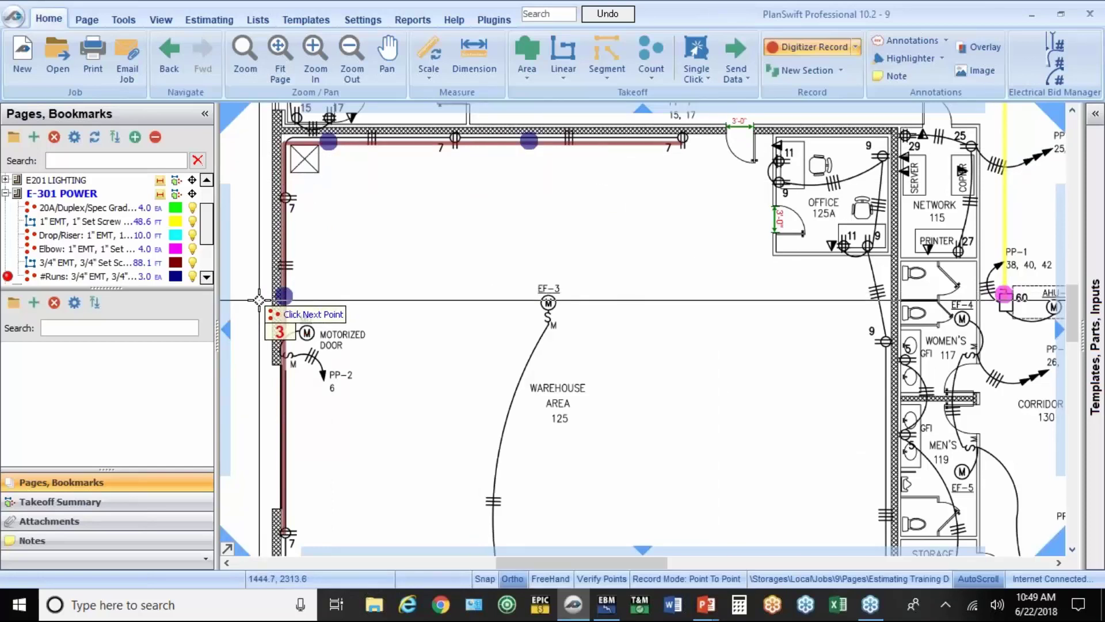
{"action": "left_click", "coordinate": [137, 264]}
{"action": "left_click", "coordinate": [135, 277]}
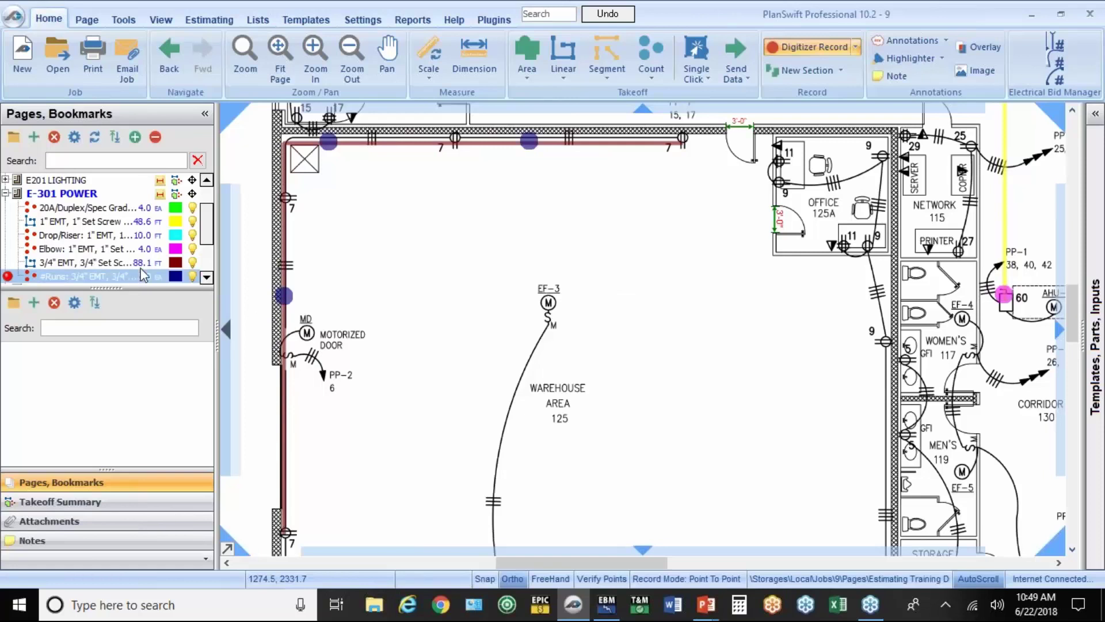
{"action": "left_click", "coordinate": [811, 48]}
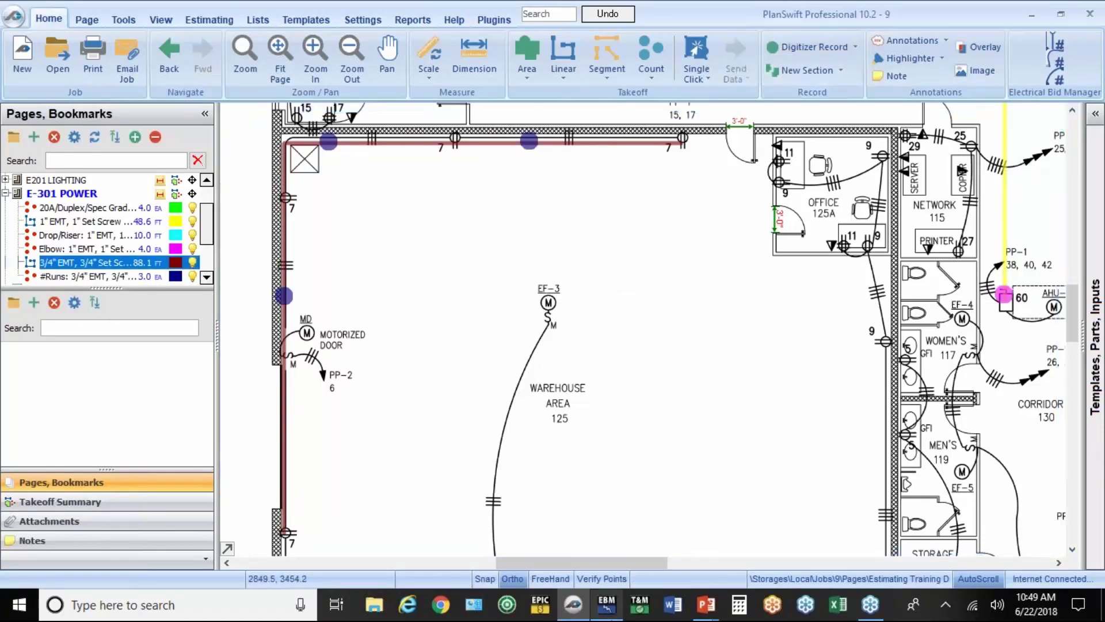
Take off the 3/4" EMT circuit with F2, then return to PlanSwift's Count Runs.
{"action": "left_click", "coordinate": [607, 604]}
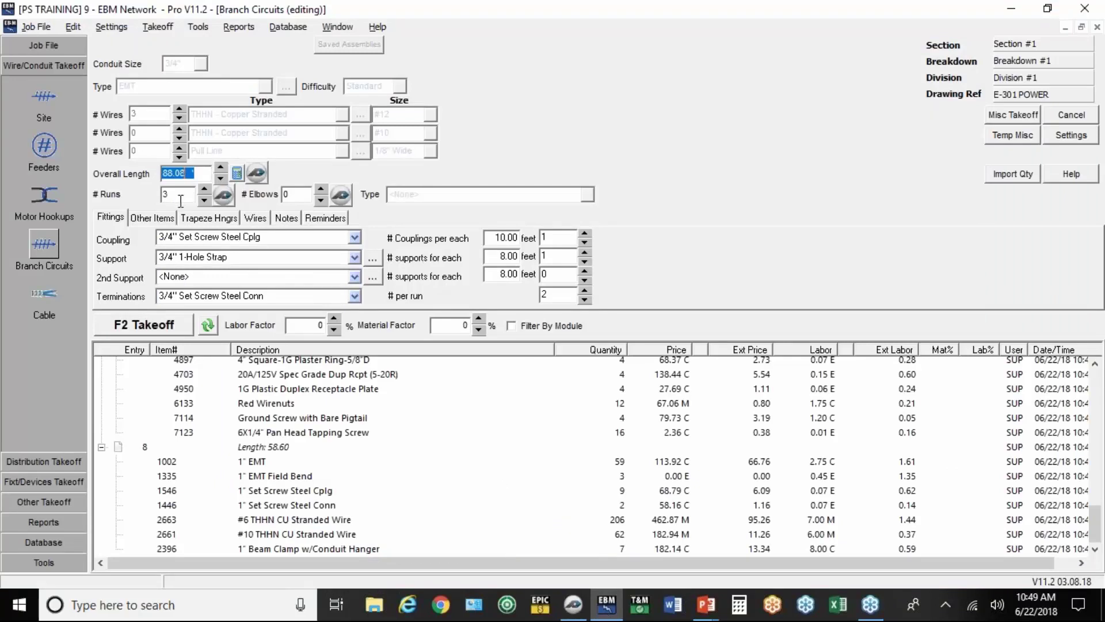
{"action": "left_click", "coordinate": [157, 326]}
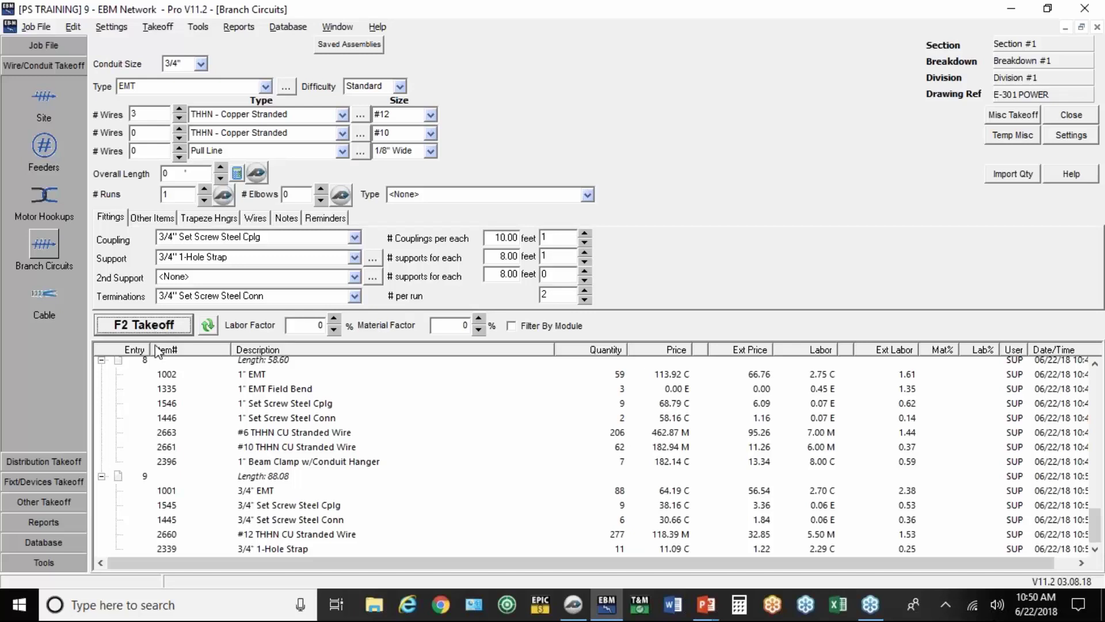
{"action": "left_click", "coordinate": [602, 595]}
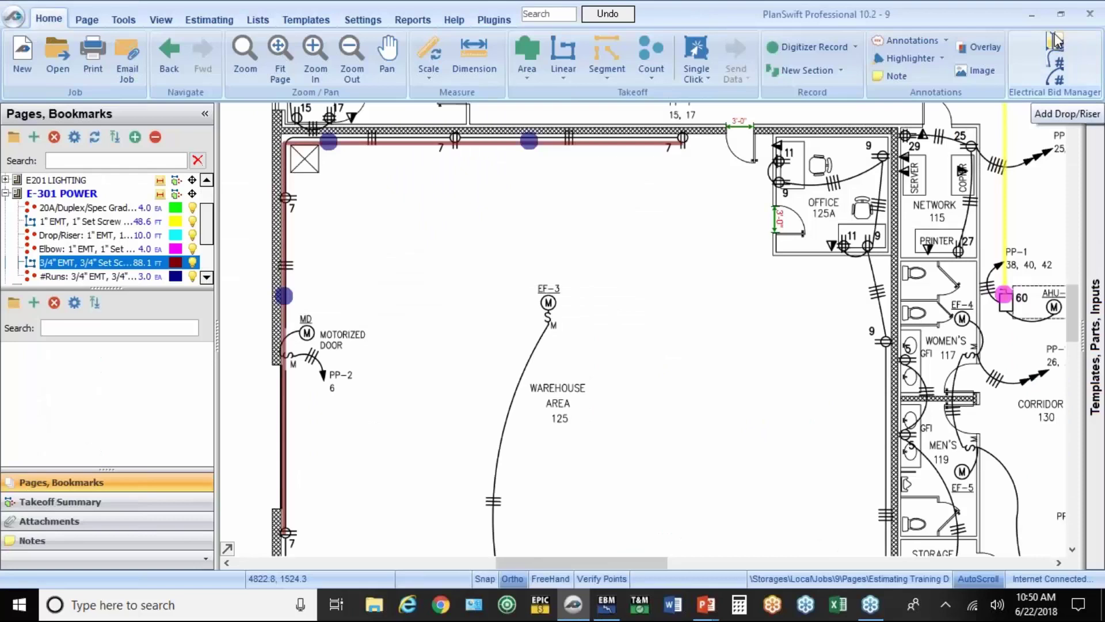
{"action": "left_click", "coordinate": [1059, 86]}
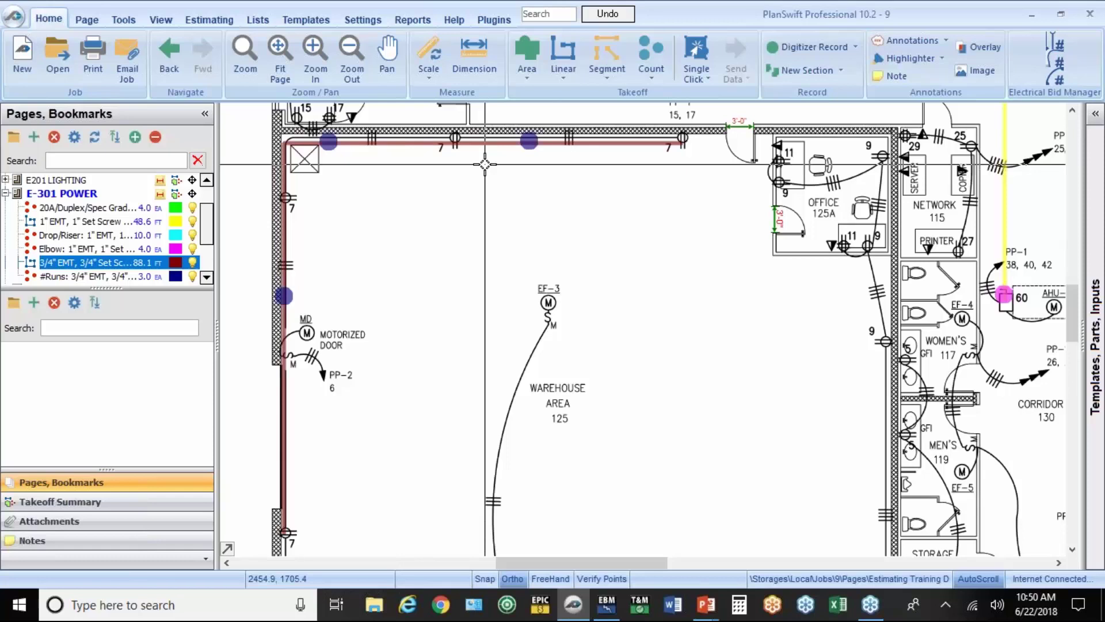
Fit the E-301 page, show the takeoff legend, and move it top-right at a shorter height.
{"action": "left_click", "coordinate": [294, 63]}
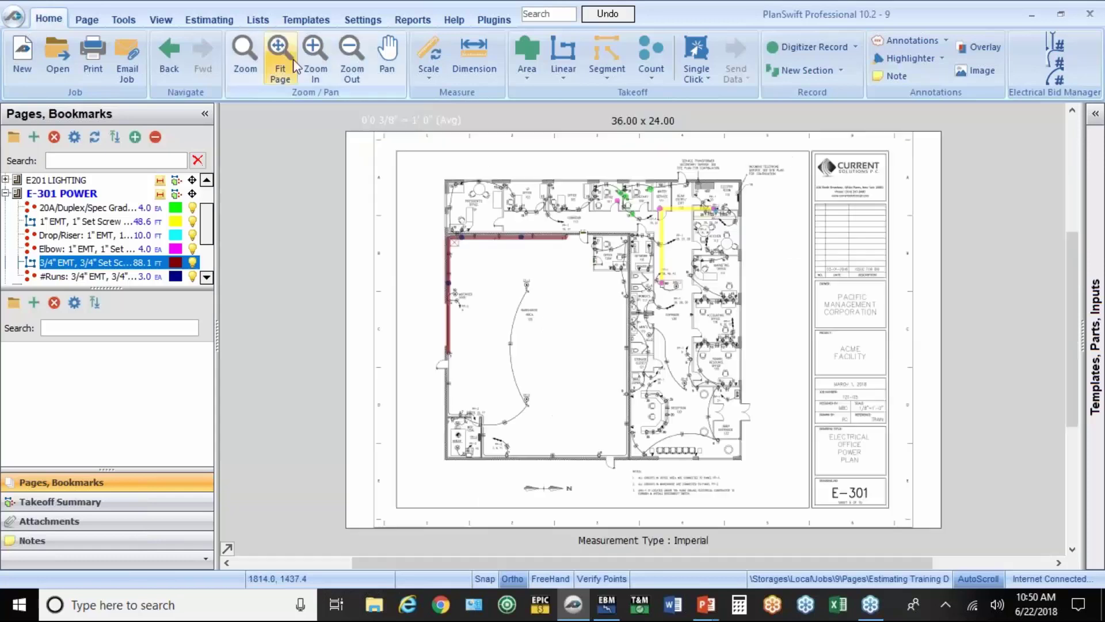
{"action": "right_click", "coordinate": [785, 371]}
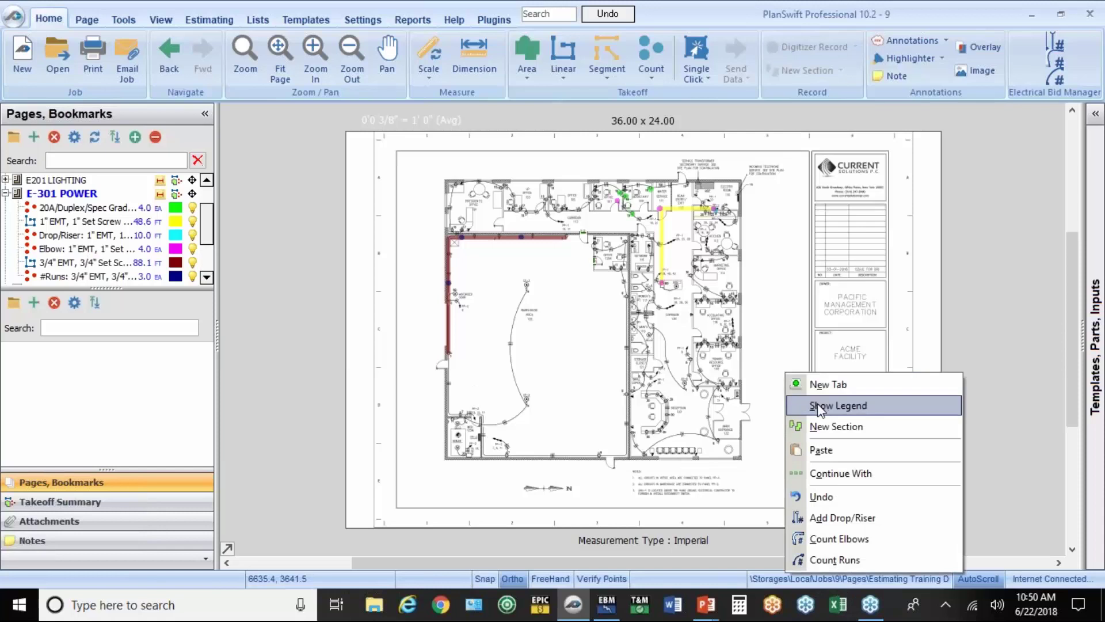
{"action": "left_click", "coordinate": [838, 406]}
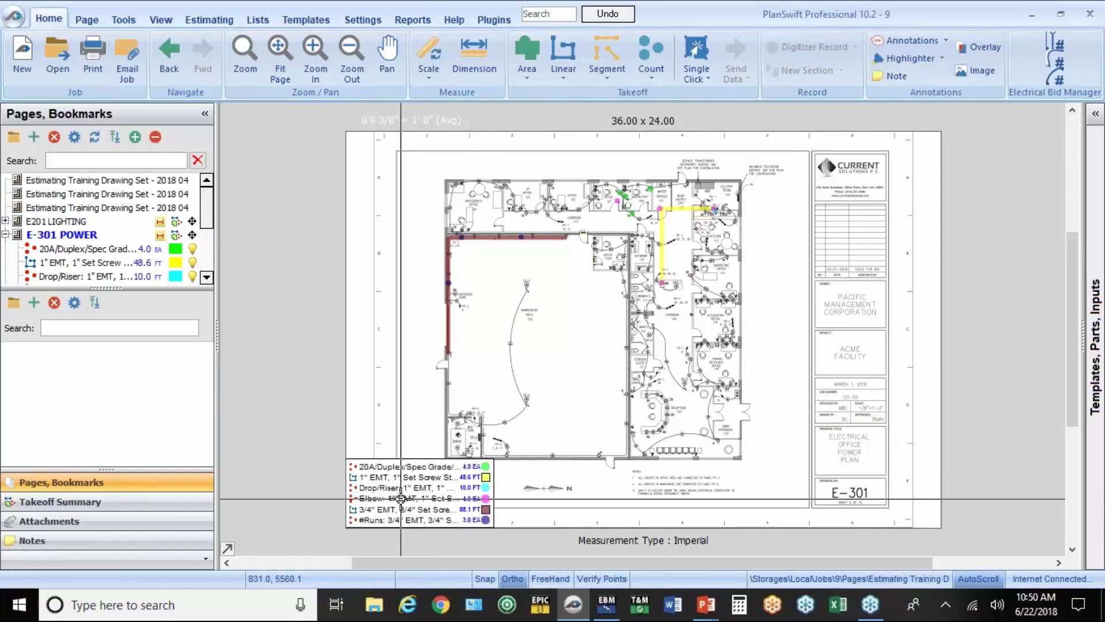
{"action": "left_click_drag", "start_coordinate": [401, 498], "coordinate": [845, 195]}
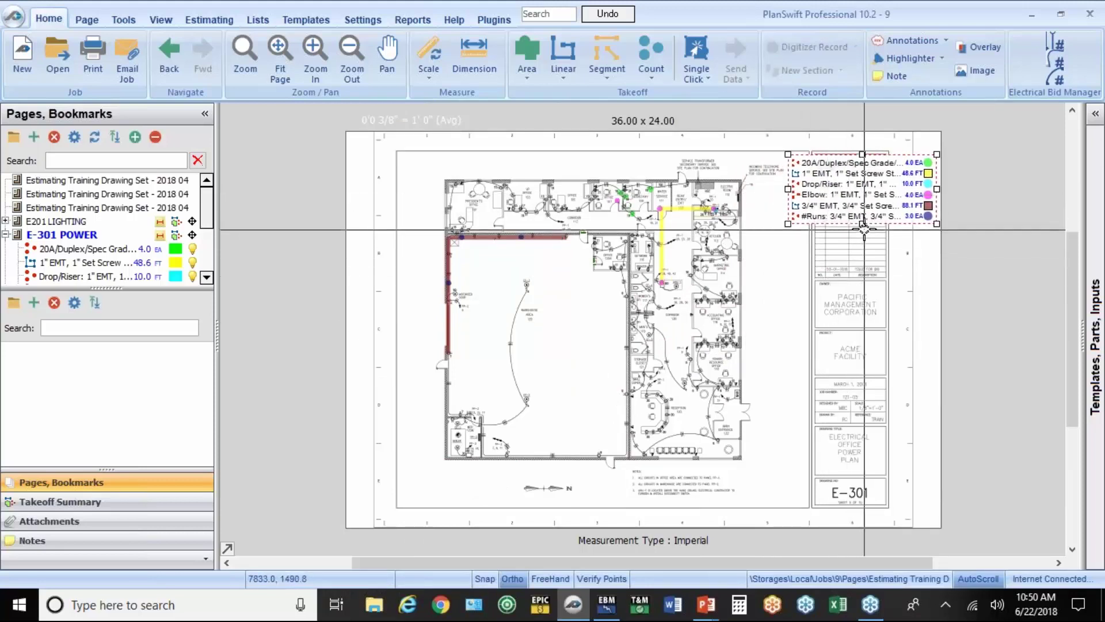
{"action": "left_click_drag", "start_coordinate": [863, 225], "coordinate": [862, 210]}
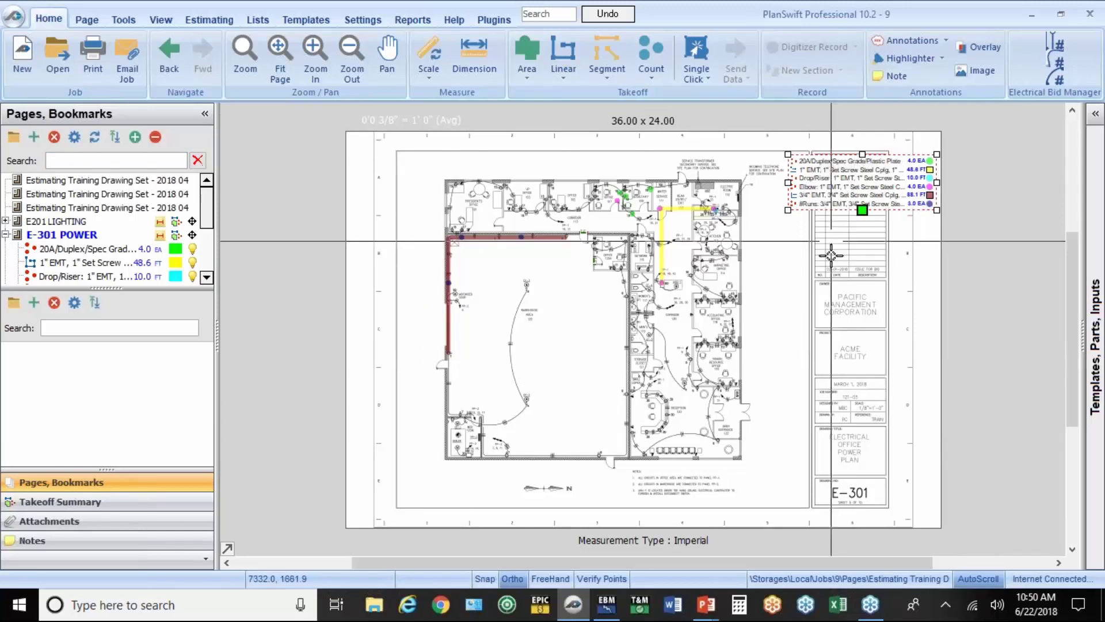
{"action": "scroll", "coordinate": [813, 350], "scroll_direction": "up", "scroll_amount": 3}
{"action": "scroll", "coordinate": [739, 325], "scroll_direction": "down", "scroll_amount": 3}
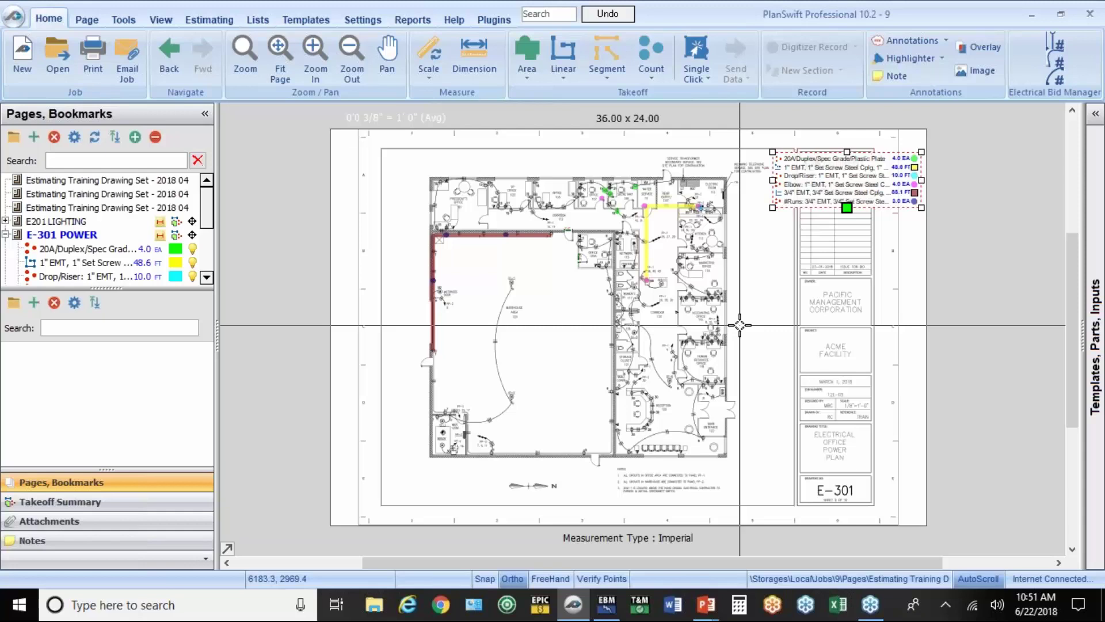
{"action": "left_click", "coordinate": [927, 316]}
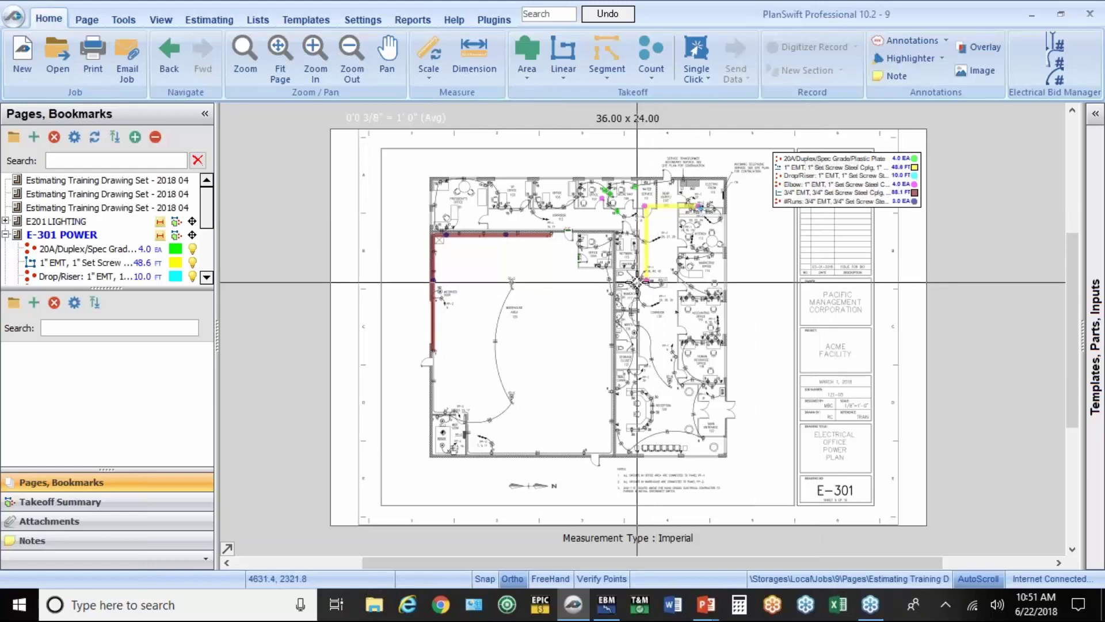
{"action": "scroll", "coordinate": [654, 278], "scroll_direction": "up", "scroll_amount": 3}
{"action": "scroll", "coordinate": [742, 375], "scroll_direction": "up", "scroll_amount": 1}
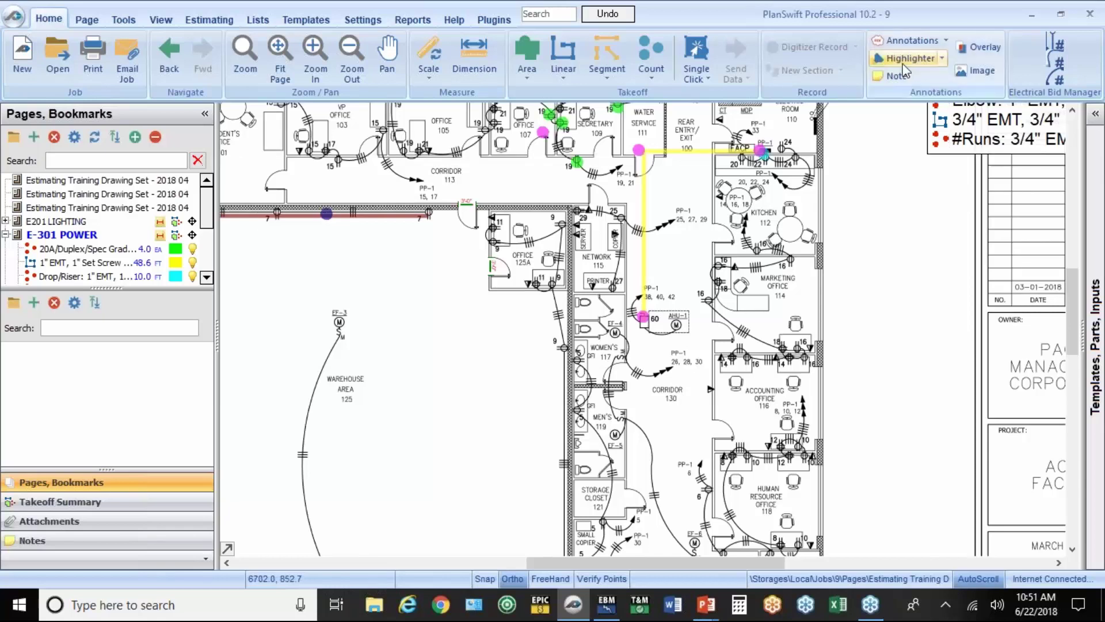
Box-highlight the general notes block and the E-301 drawing number with a yellow highlighter.
{"action": "left_click", "coordinate": [943, 60]}
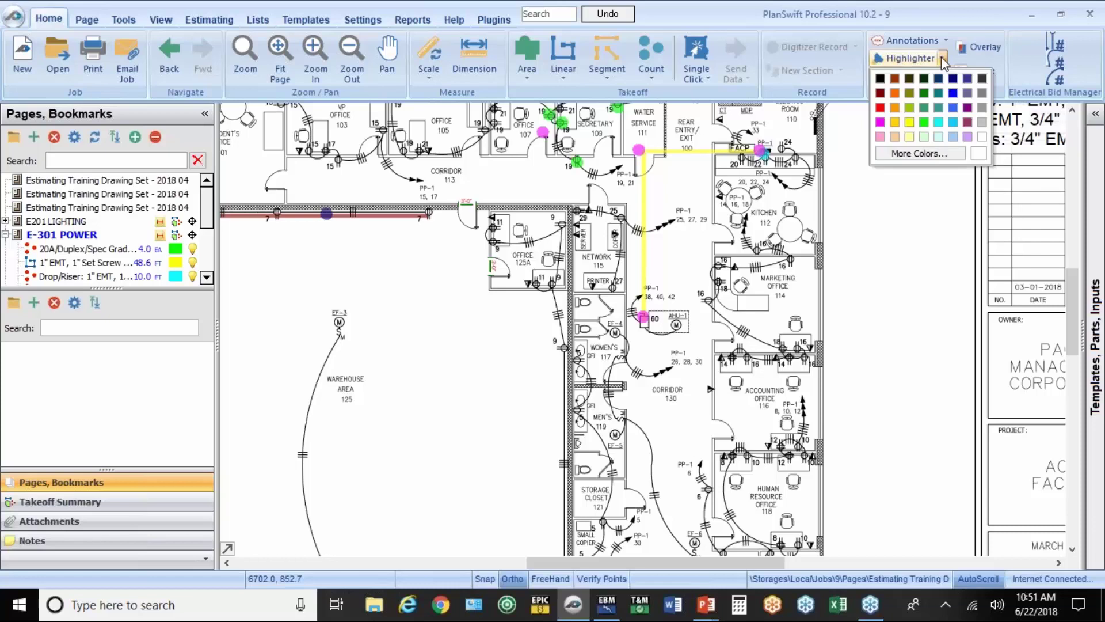
{"action": "left_click", "coordinate": [909, 137]}
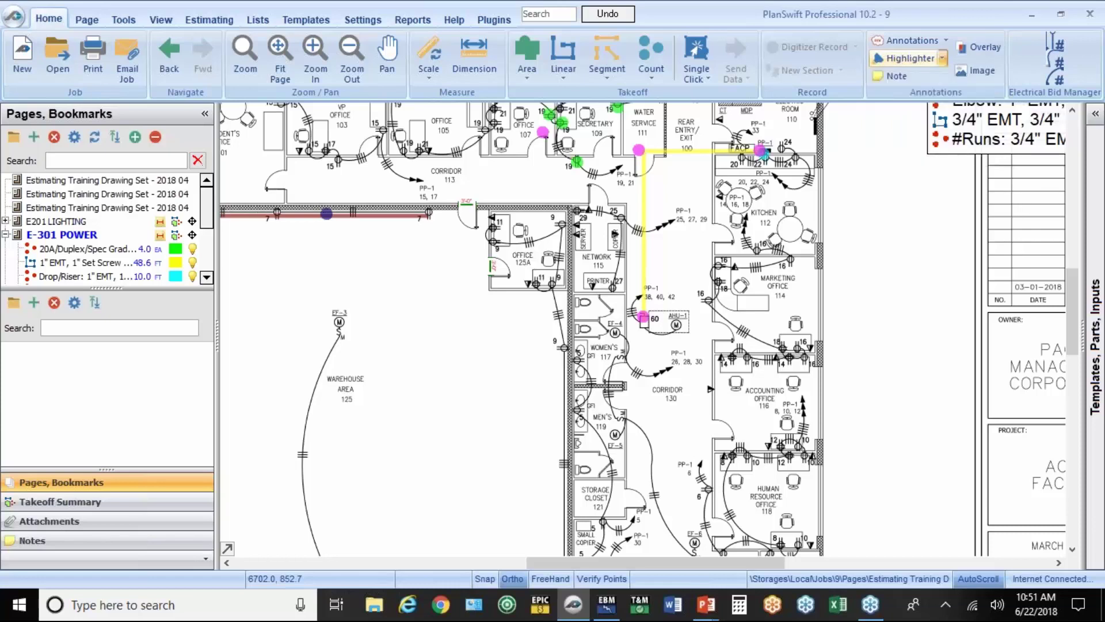
{"action": "scroll", "coordinate": [627, 416], "scroll_direction": "down", "scroll_amount": 5}
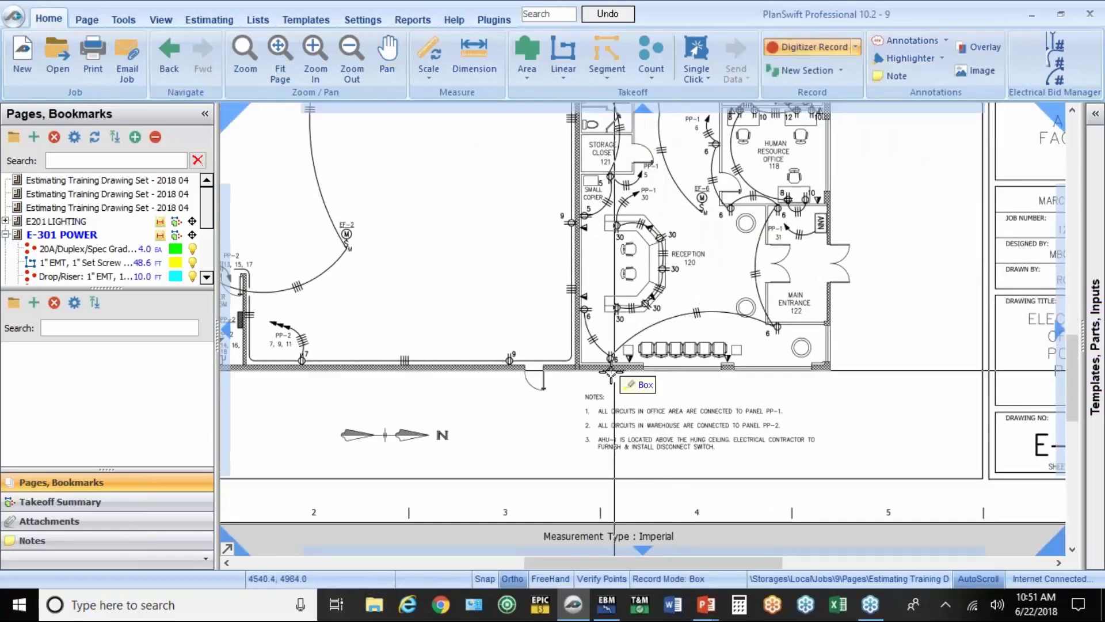
{"action": "left_click", "coordinate": [826, 458]}
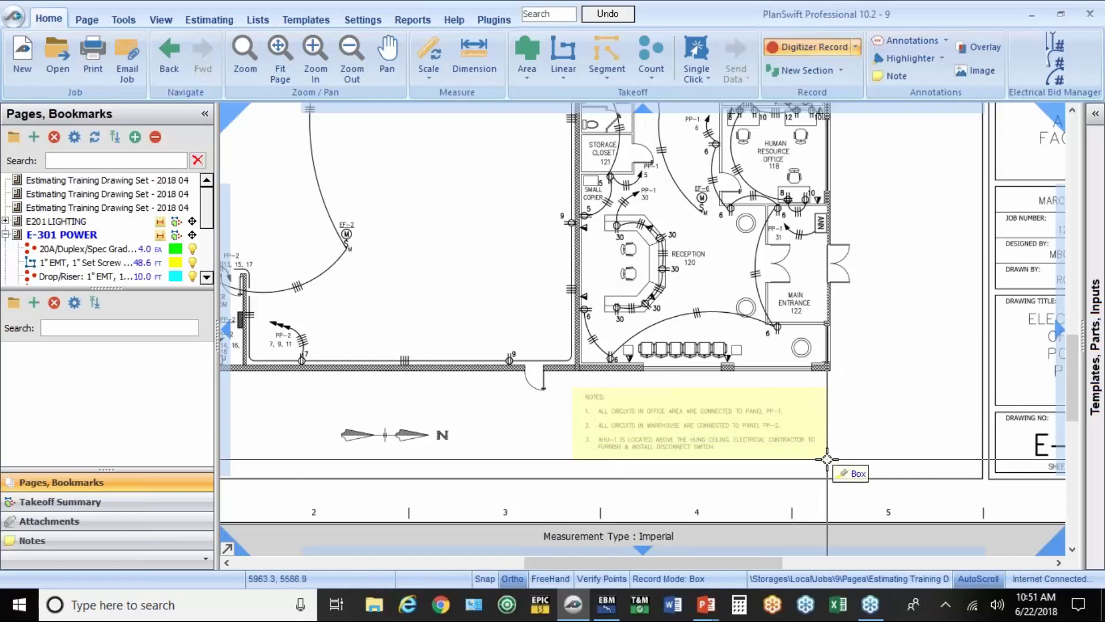
{"action": "left_click_drag", "start_coordinate": [970, 452], "coordinate": [766, 400]}
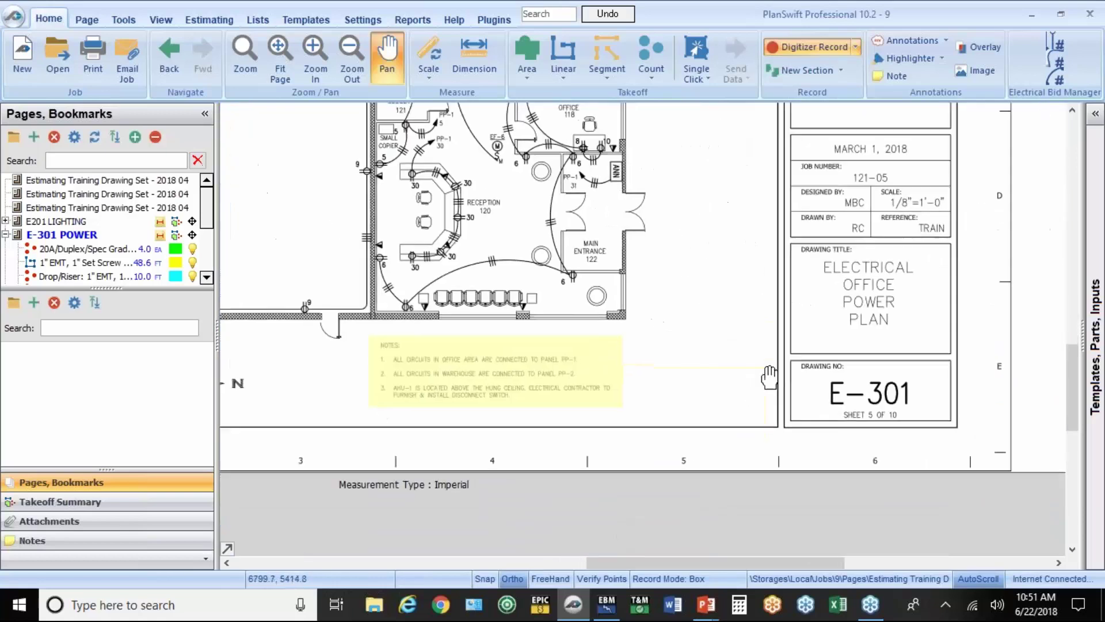
{"action": "left_click", "coordinate": [927, 414]}
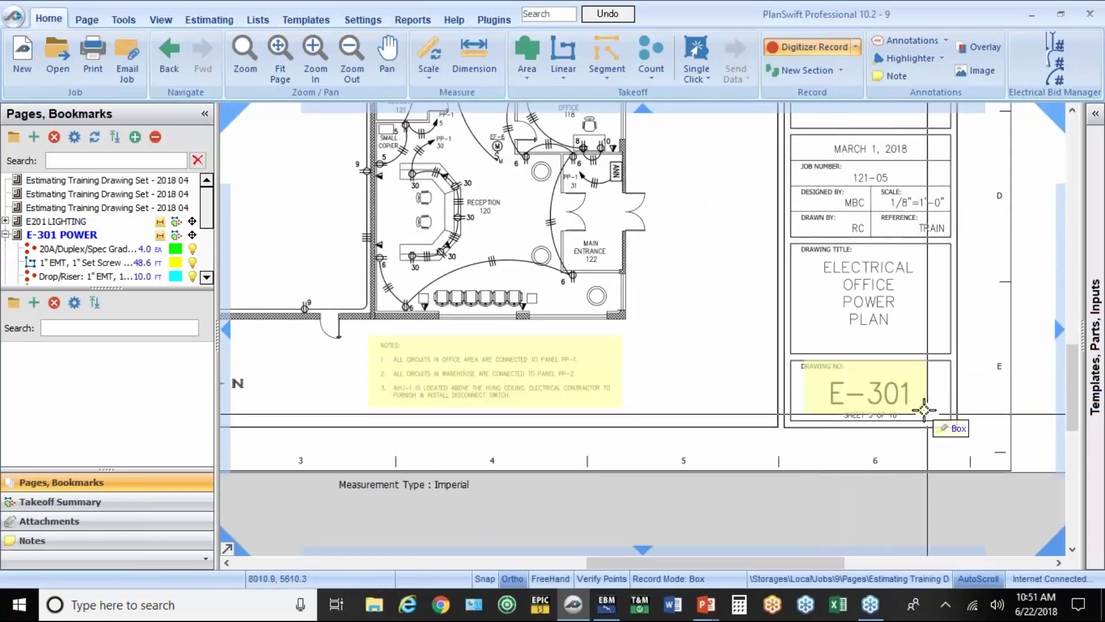
{"action": "mouse_move", "coordinate": [705, 233]}
{"action": "left_mouse_down"}
{"action": "mouse_move", "coordinate": [638, 371]}
{"action": "mouse_move", "coordinate": [629, 488]}
{"action": "left_mouse_up"}
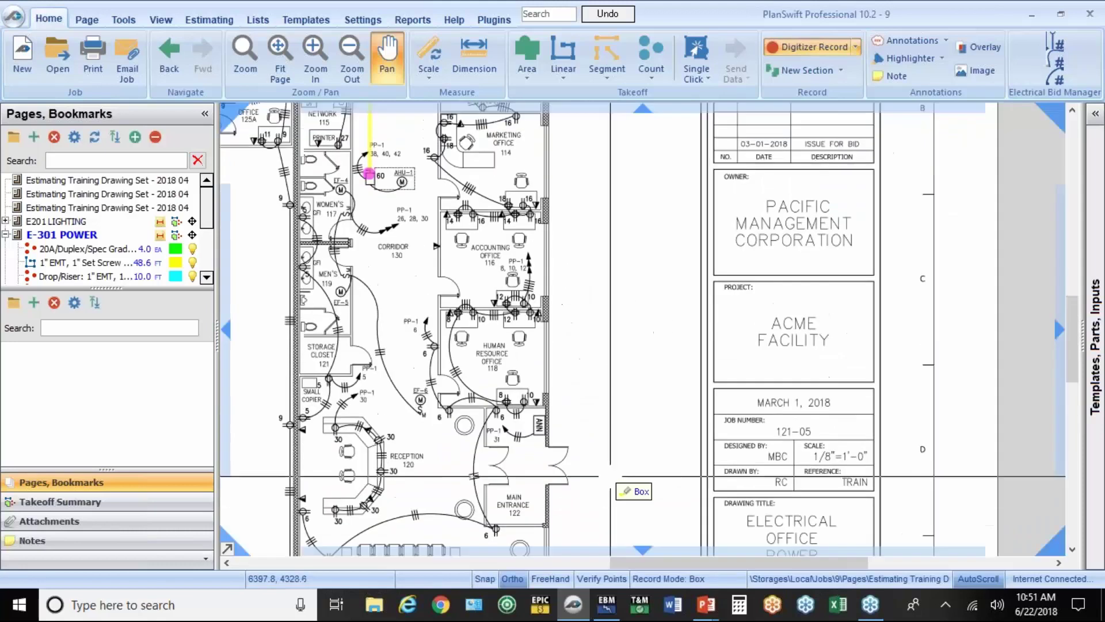
Place a note box beside the title block with placeholder text 'ASKLDFJ;ALSKJFKSJFAL;KJSDLAKFJ'.
{"action": "left_click", "coordinate": [891, 76]}
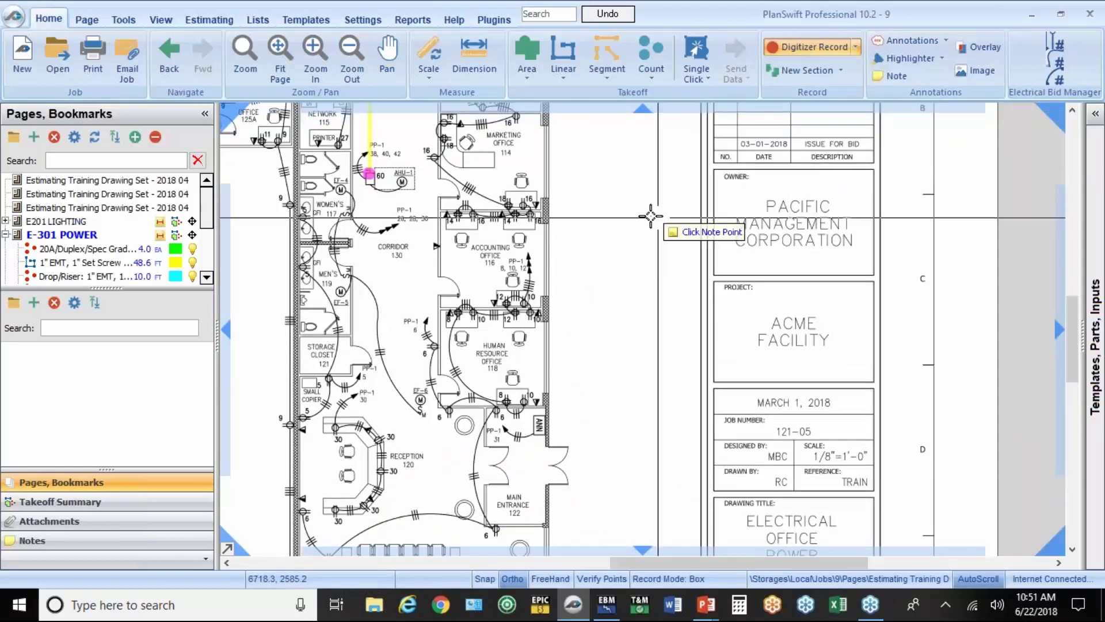
{"action": "left_click", "coordinate": [594, 206]}
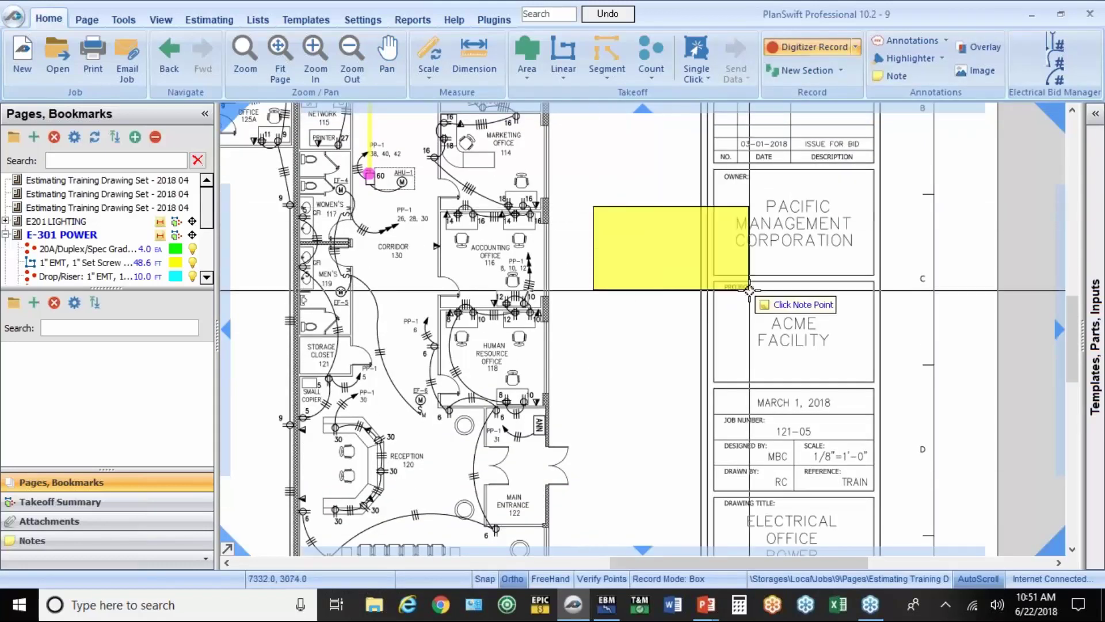
{"action": "left_click", "coordinate": [720, 278]}
{"action": "left_click", "coordinate": [455, 178]}
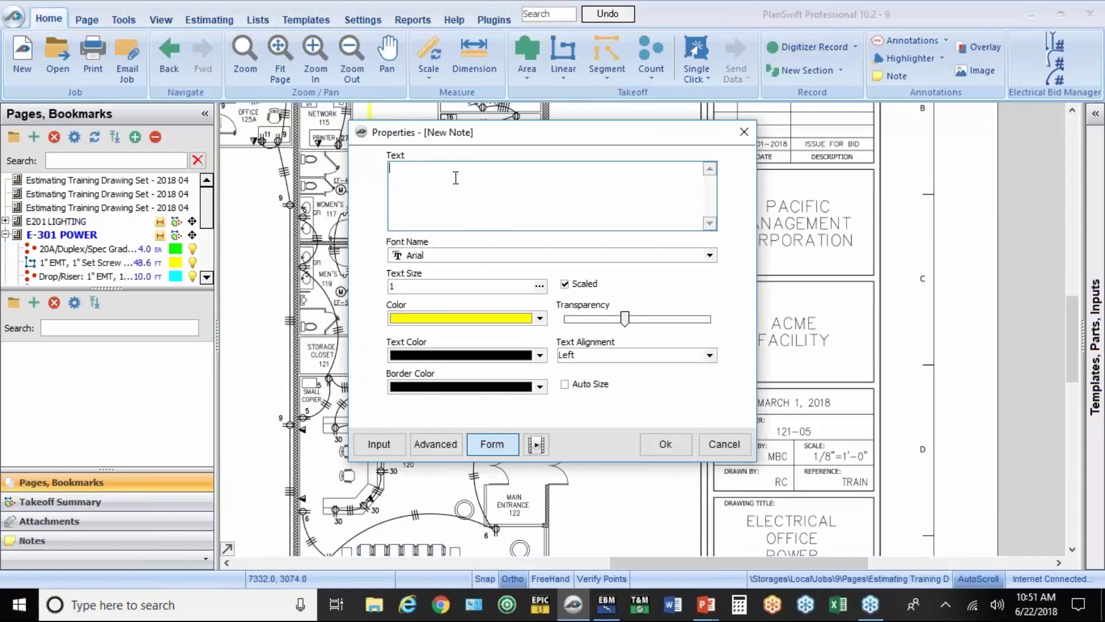
{"action": "type", "text": "ASKLDFJ;ALSKJFKSJFAL;KJSDLAKFJ"}
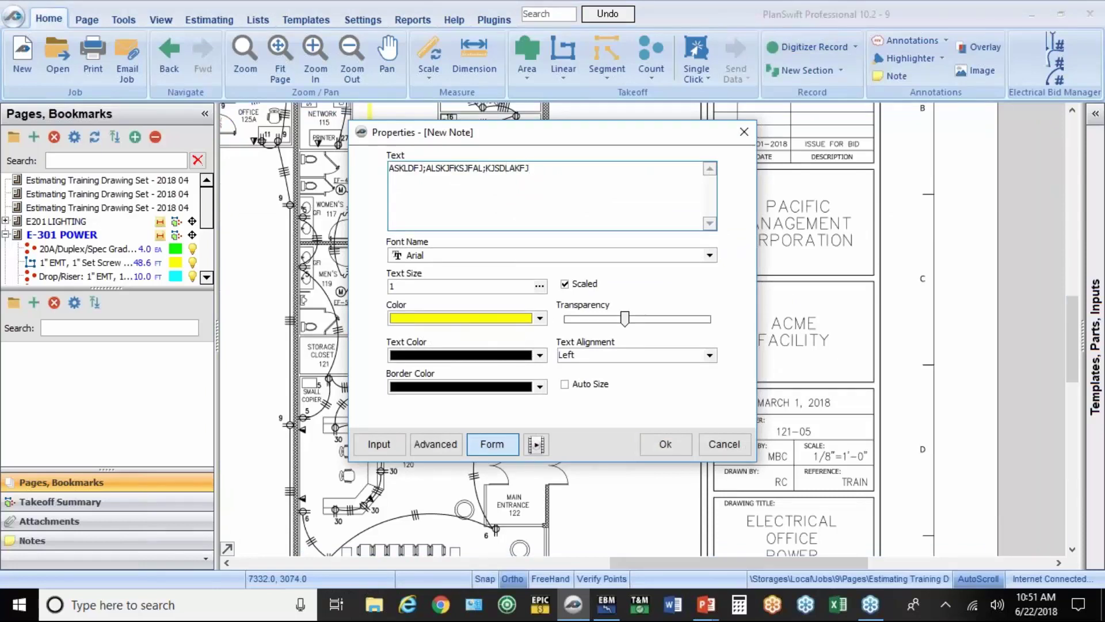
{"action": "left_click", "coordinate": [665, 446]}
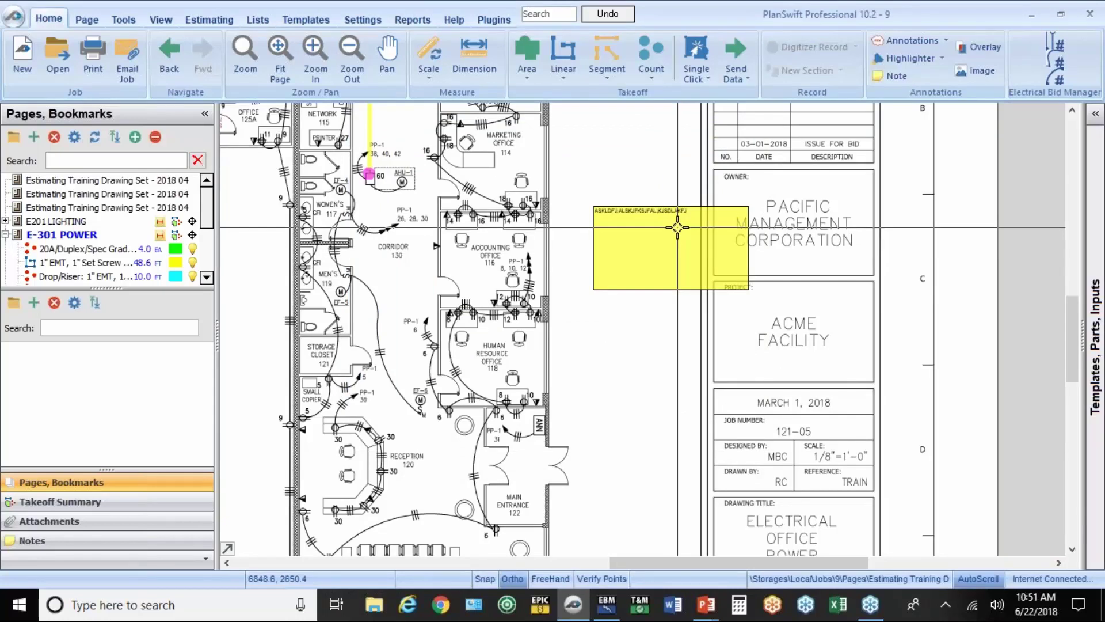
Set the note's text size to 8, keeping its yellow fill colour.
{"action": "double_click", "coordinate": [678, 227]}
{"action": "key", "text": "Tab"}
{"action": "key", "text": "Tab"}
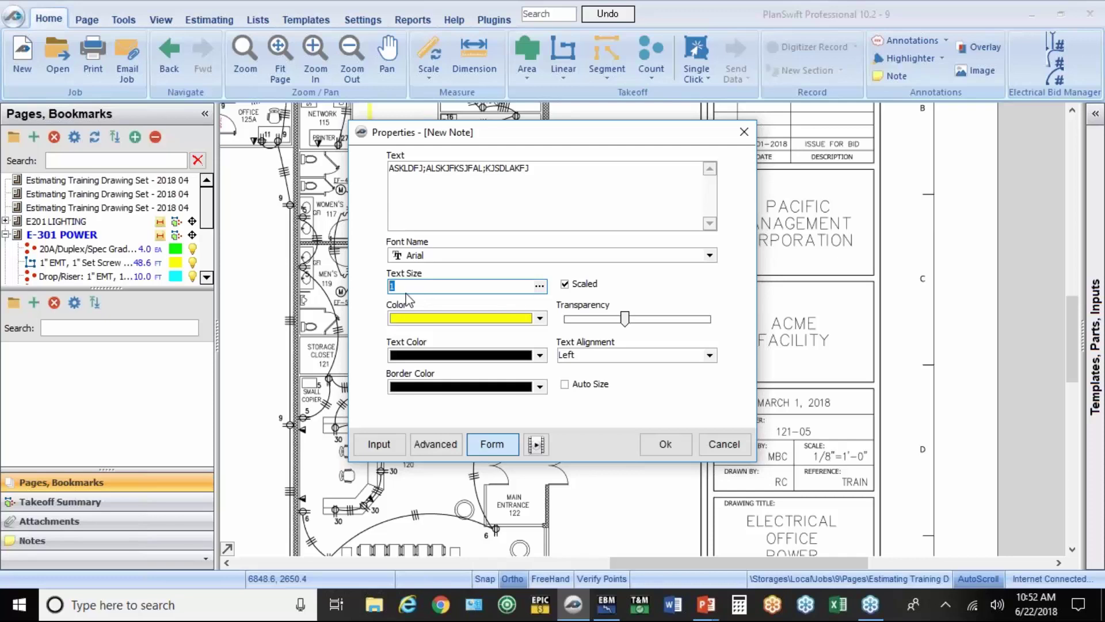
{"action": "type", "text": "8"}
{"action": "left_click", "coordinate": [539, 320]}
{"action": "left_click", "coordinate": [425, 418]}
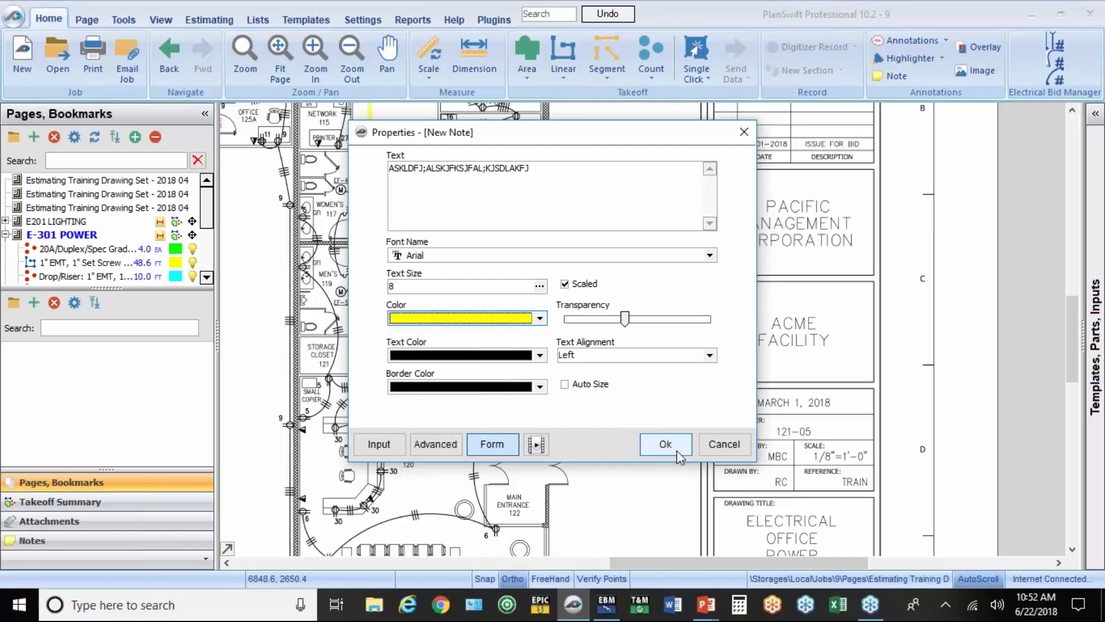
{"action": "left_click", "coordinate": [678, 453]}
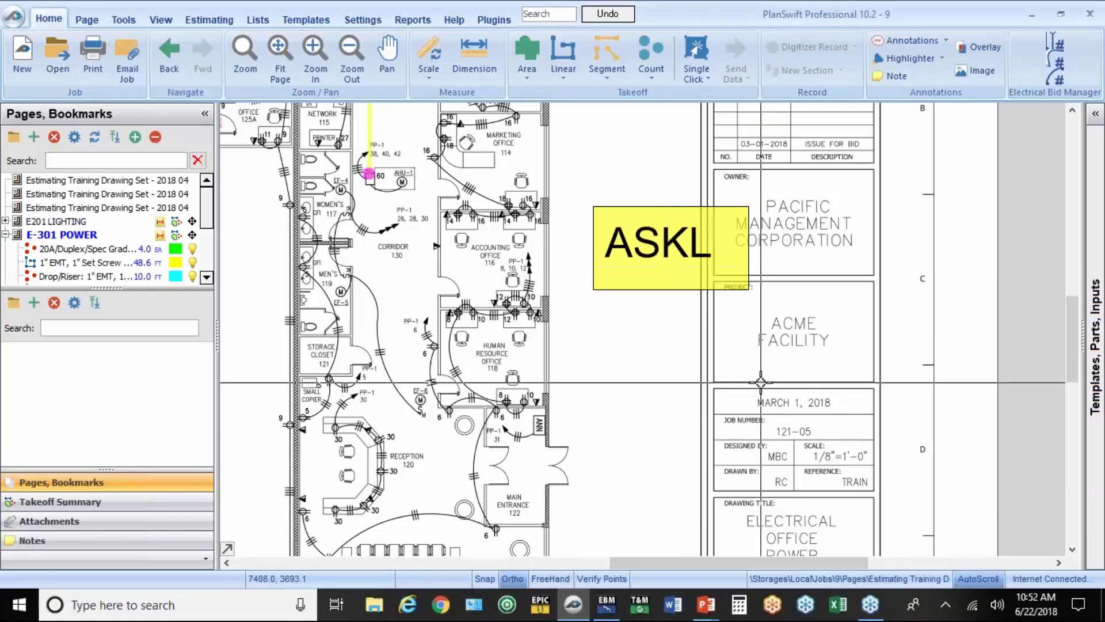
{"action": "left_click_drag", "start_coordinate": [832, 401], "coordinate": [1002, 486]}
{"action": "left_click_drag", "start_coordinate": [351, 136], "coordinate": [525, 214]}
{"action": "key", "text": "Escape"}
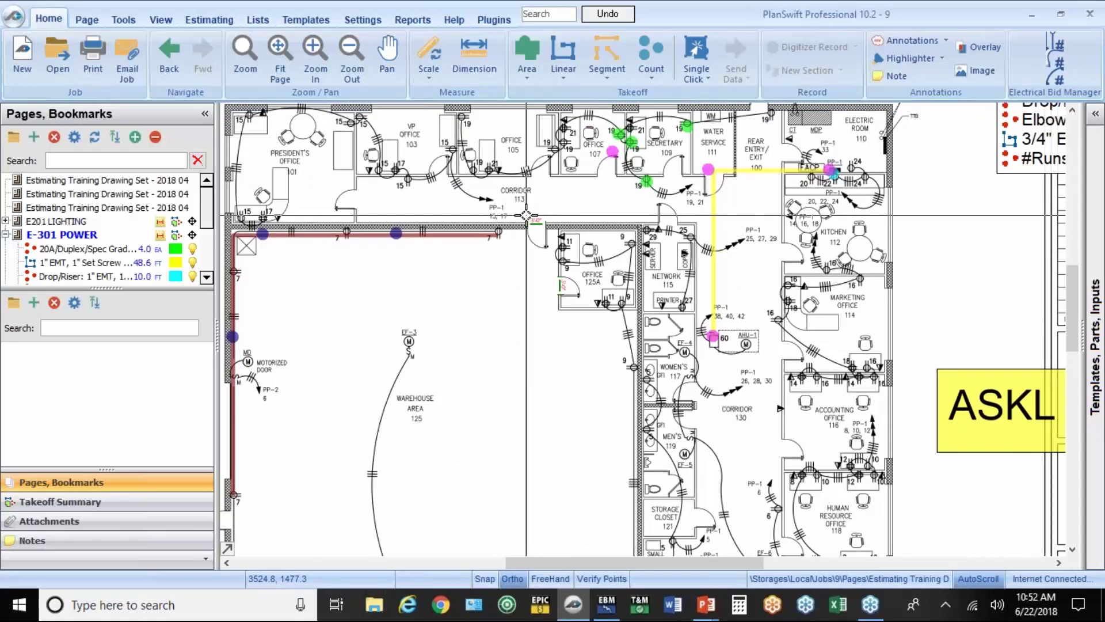
In EBM's device assemblies, start a digitizer count of 20A/Duplex/Spec Grade/Plastic Plate.
{"action": "left_click", "coordinate": [607, 604]}
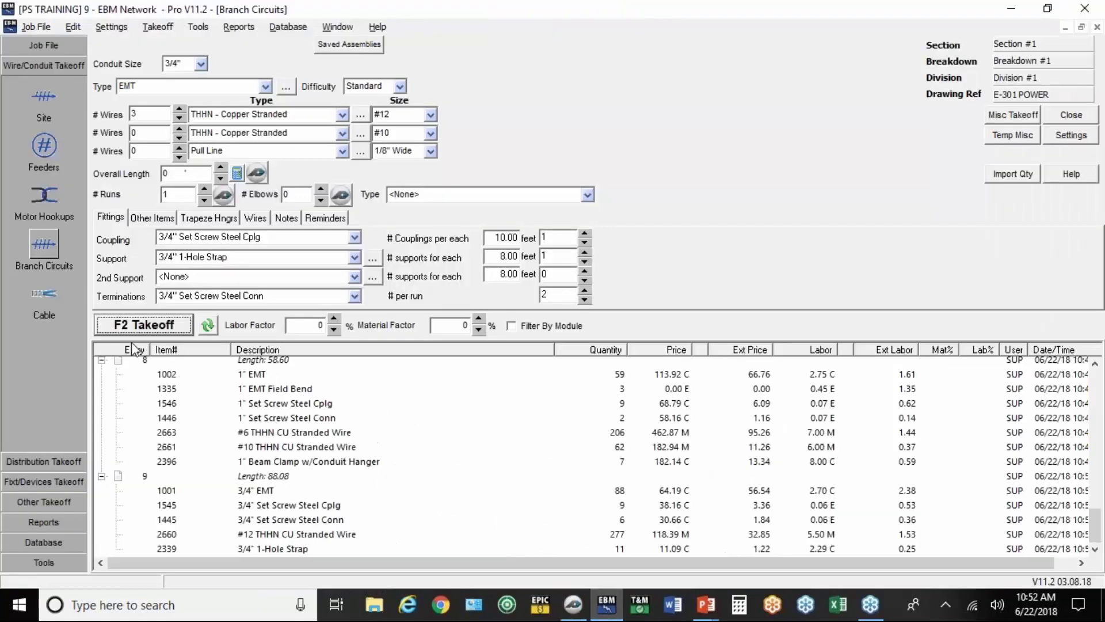
{"action": "left_click", "coordinate": [44, 483]}
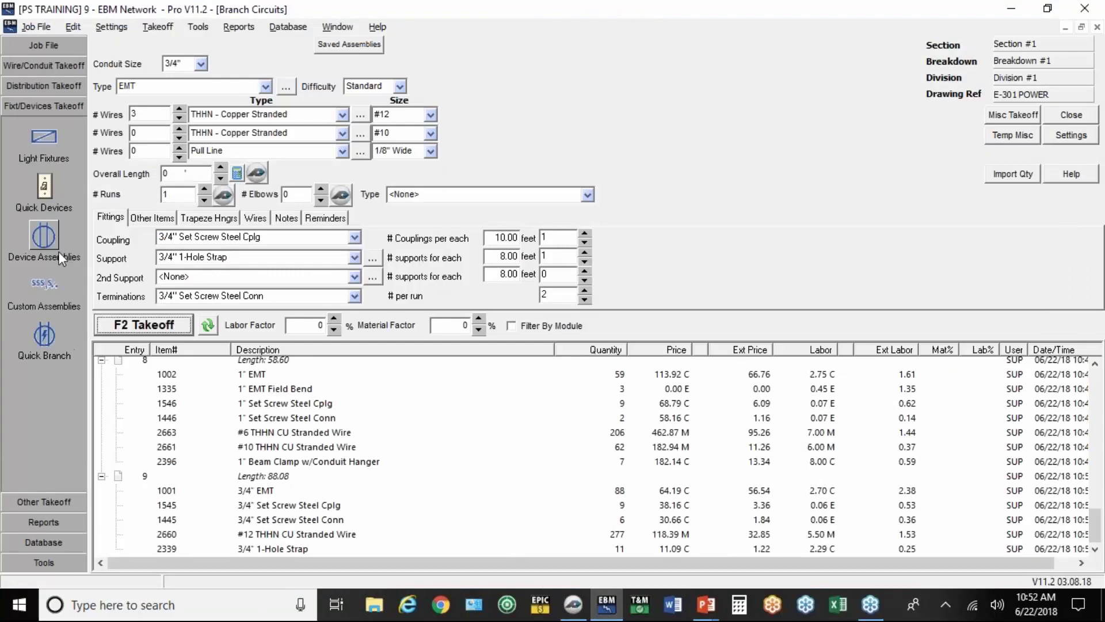
{"action": "left_click", "coordinate": [50, 237]}
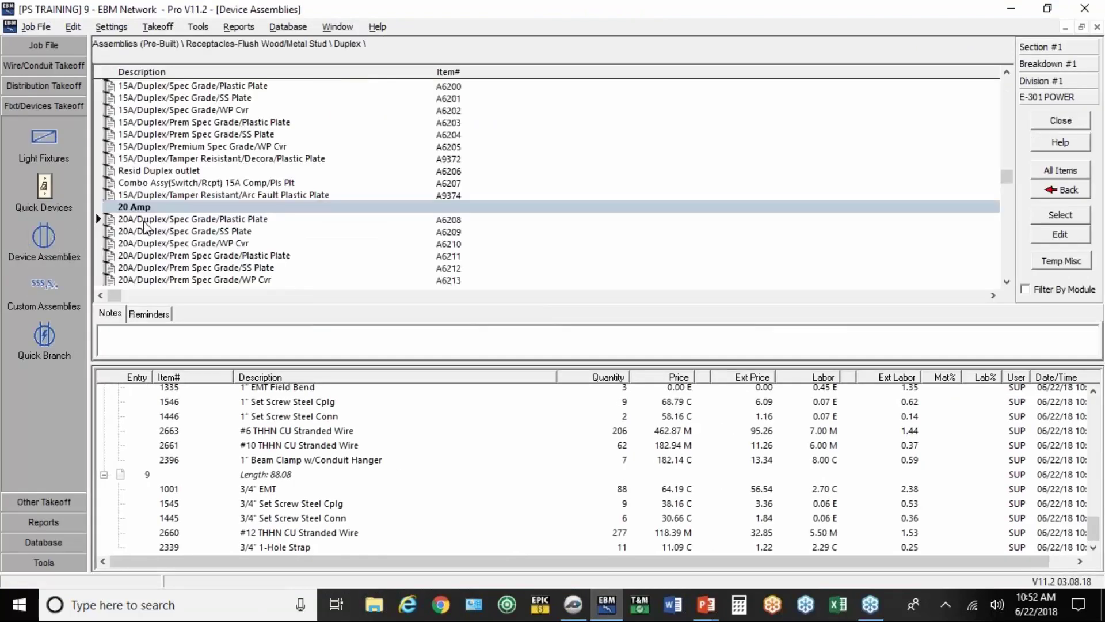
{"action": "double_click", "coordinate": [179, 221]}
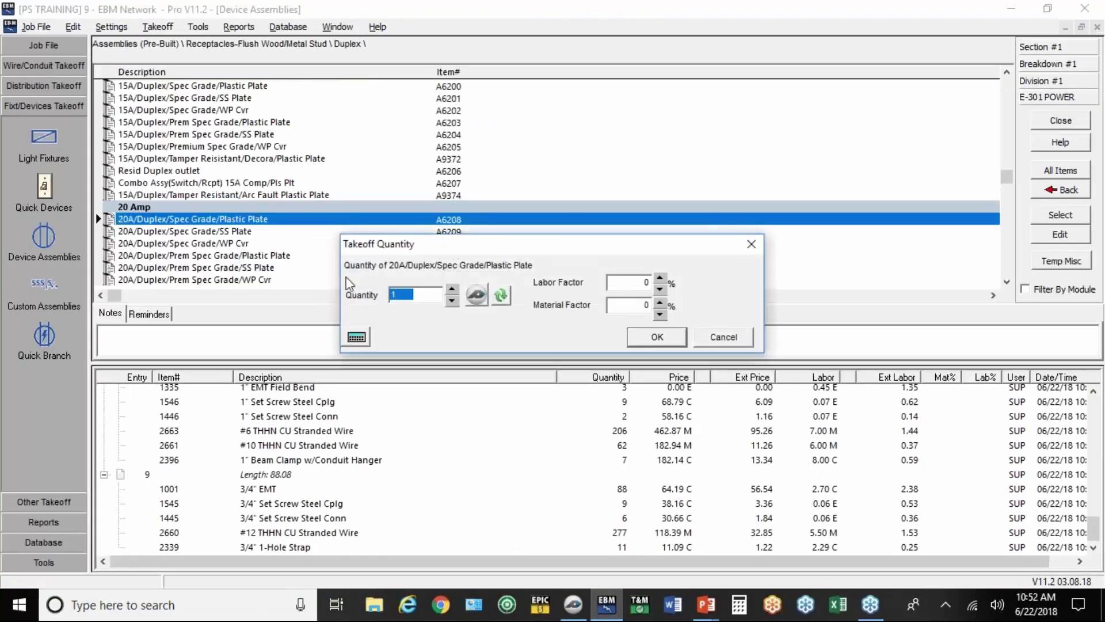
{"action": "left_click", "coordinate": [482, 303]}
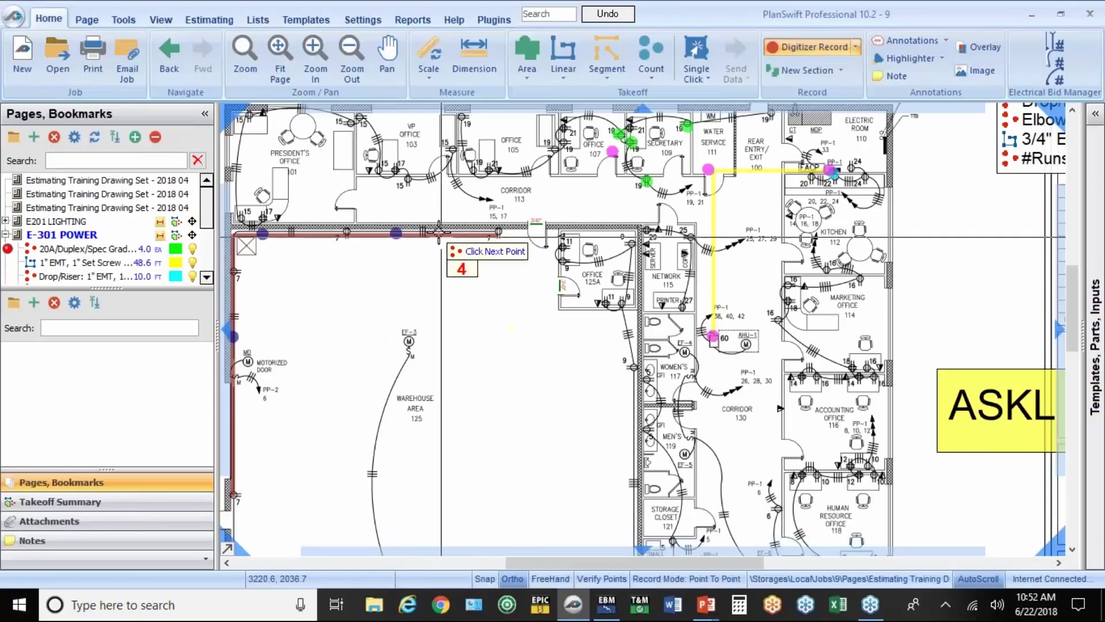
Mark two corridor receptacles and record a quantity of 2 in EBM, back to PlanSwift.
{"action": "left_click", "coordinate": [436, 220]}
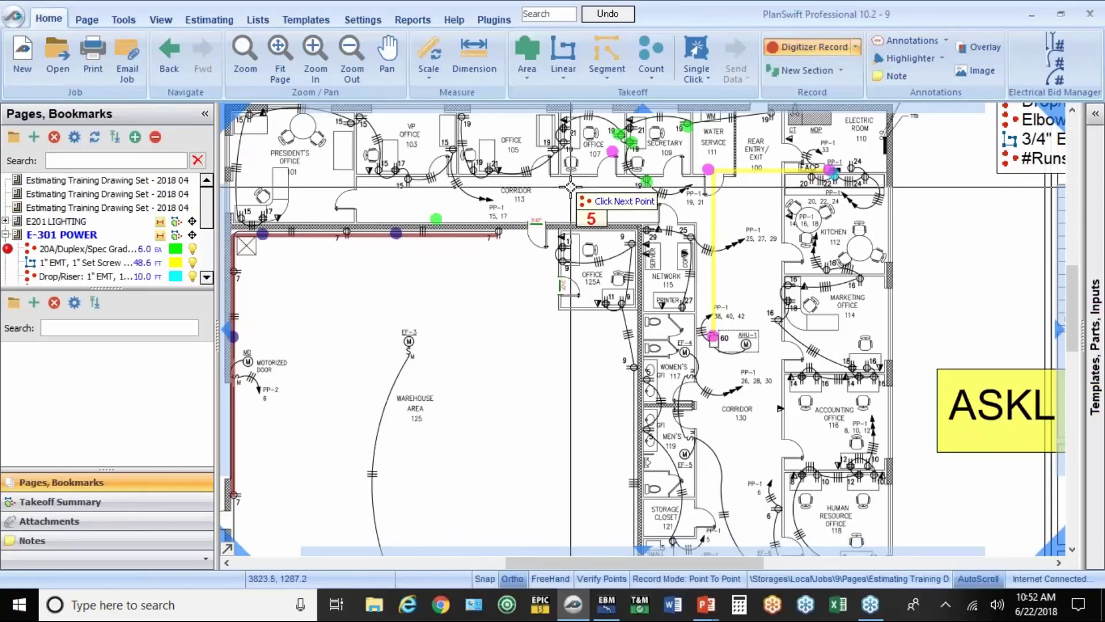
{"action": "left_click", "coordinate": [571, 187]}
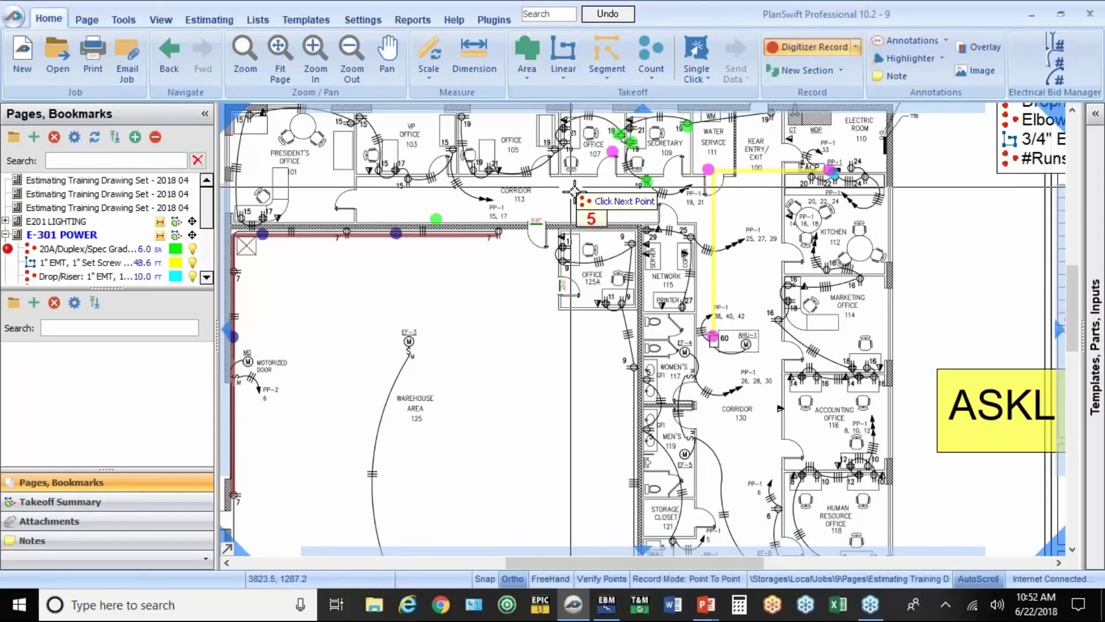
{"action": "left_click", "coordinate": [779, 46]}
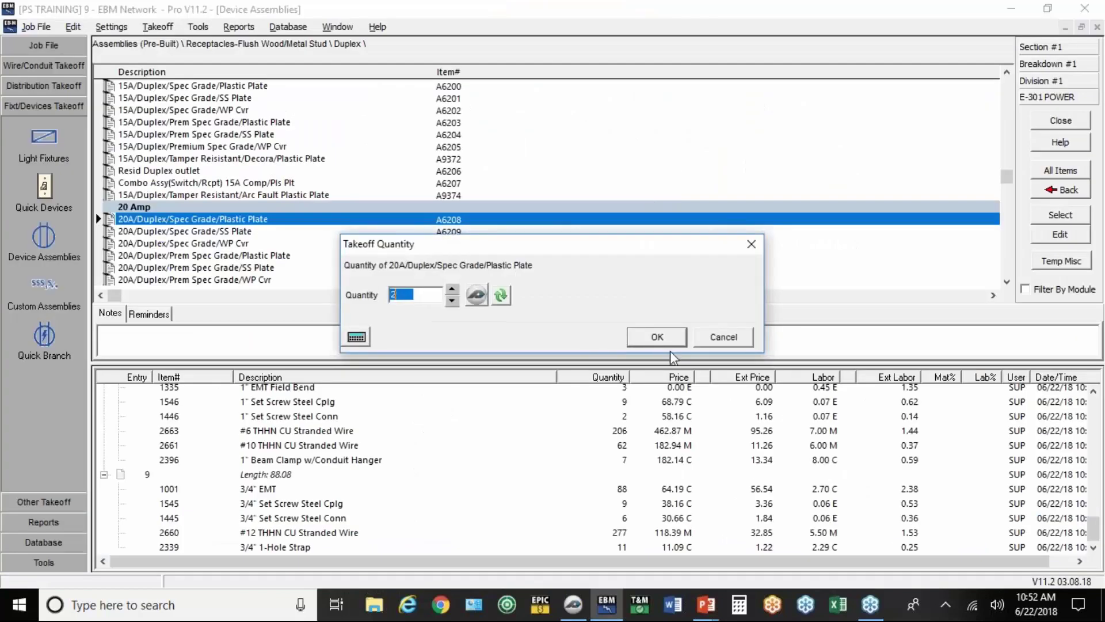
{"action": "left_click", "coordinate": [661, 339]}
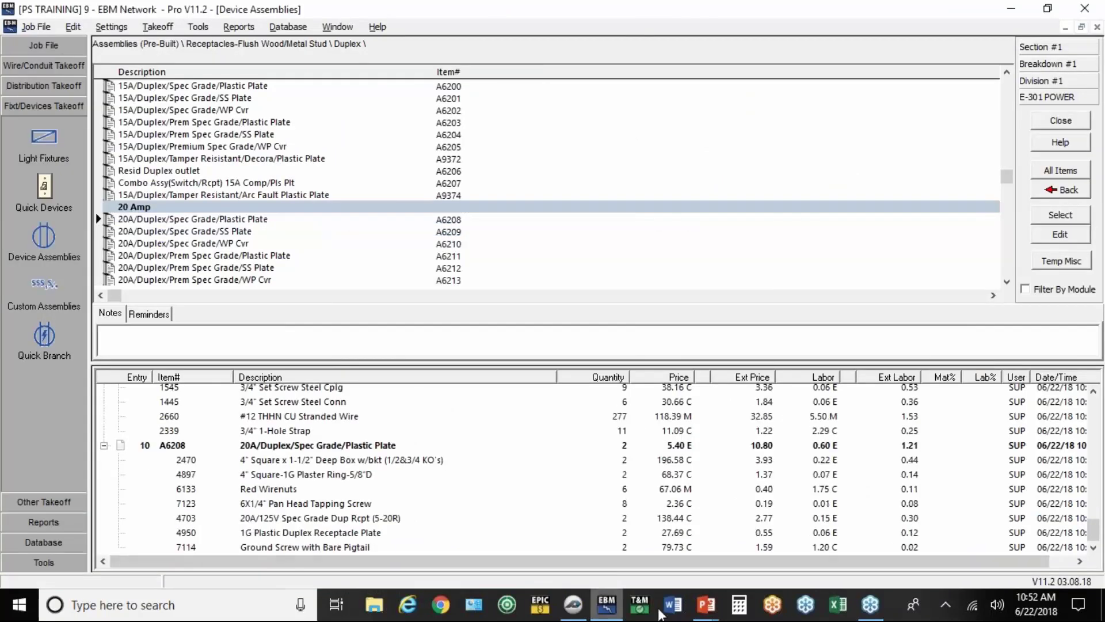
{"action": "left_click", "coordinate": [573, 605]}
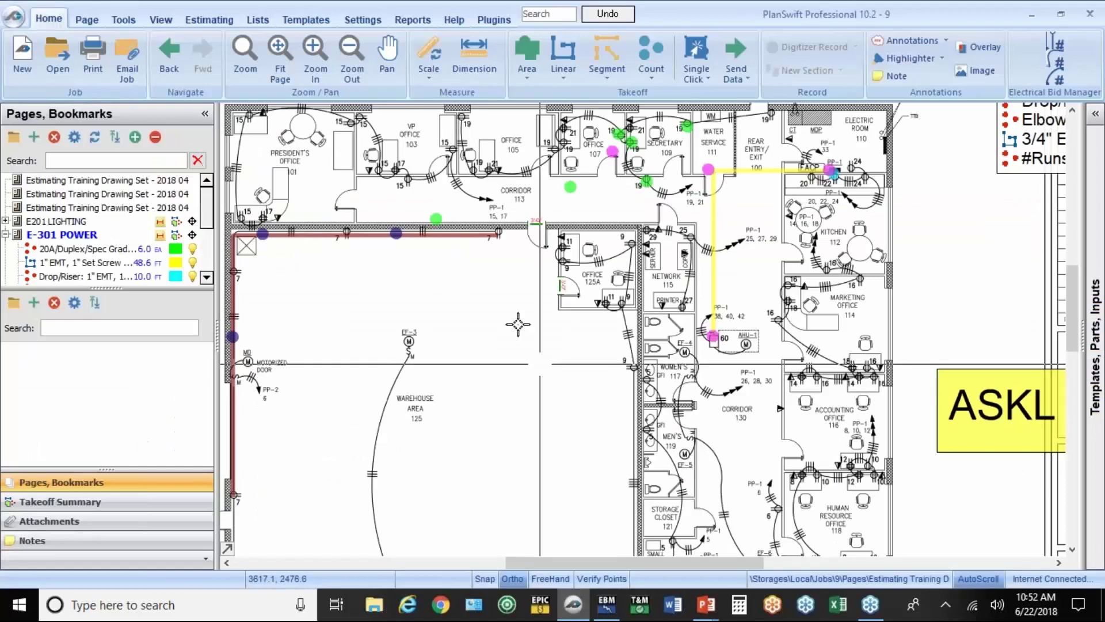
Give the duplex count the Standard > Wiring Devices > Duplex Convenience Receptacle EBM symbol.
{"action": "right_click", "coordinate": [436, 219]}
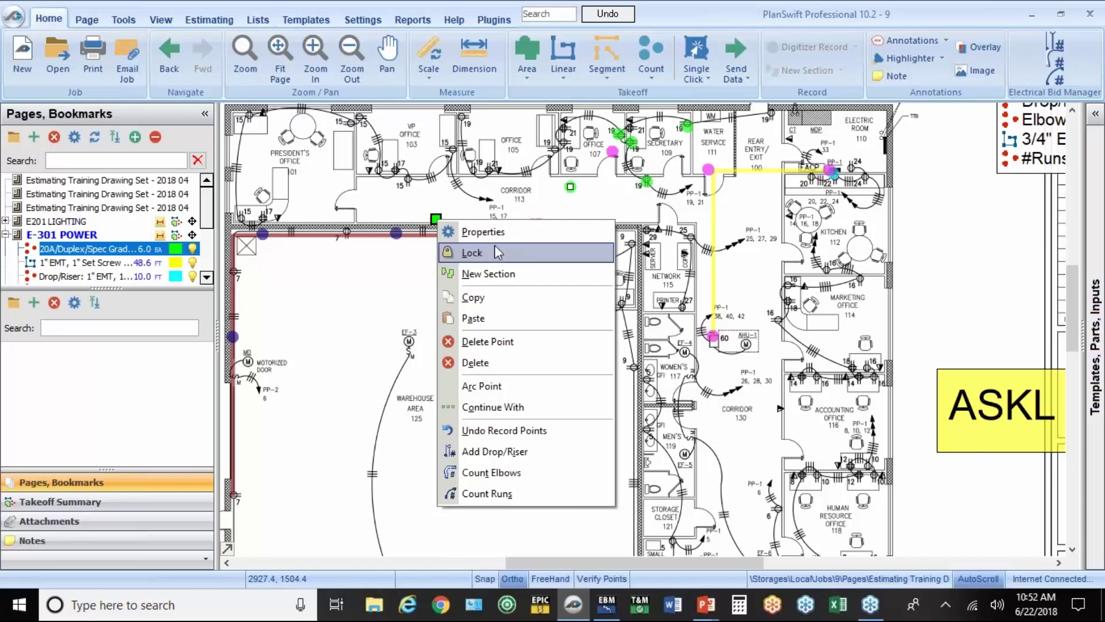
{"action": "left_click", "coordinate": [482, 233]}
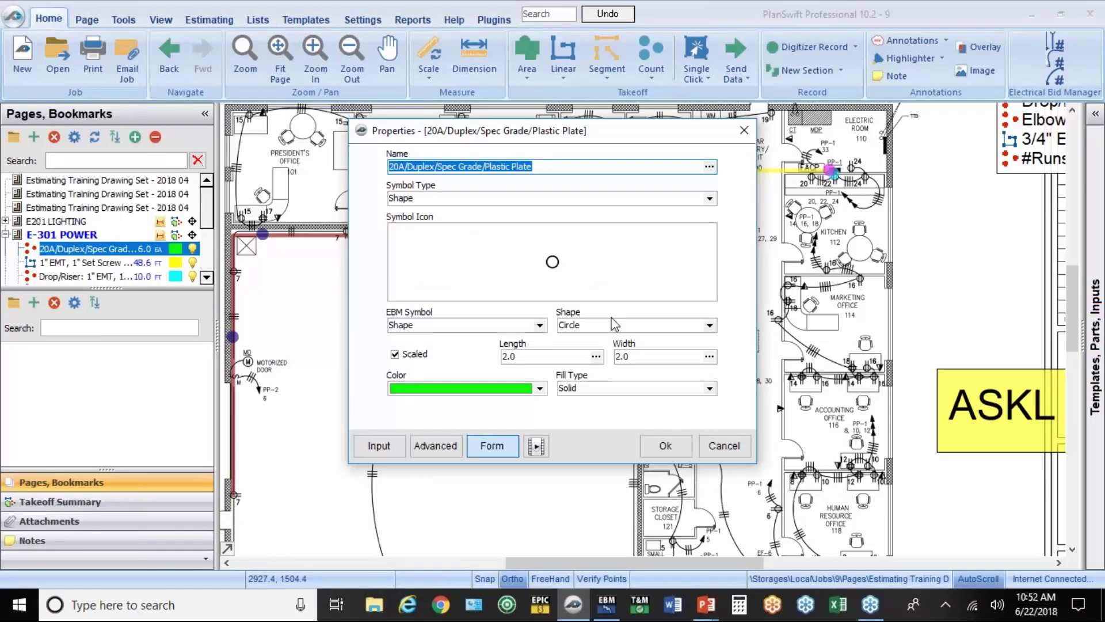
{"action": "left_click", "coordinate": [710, 327]}
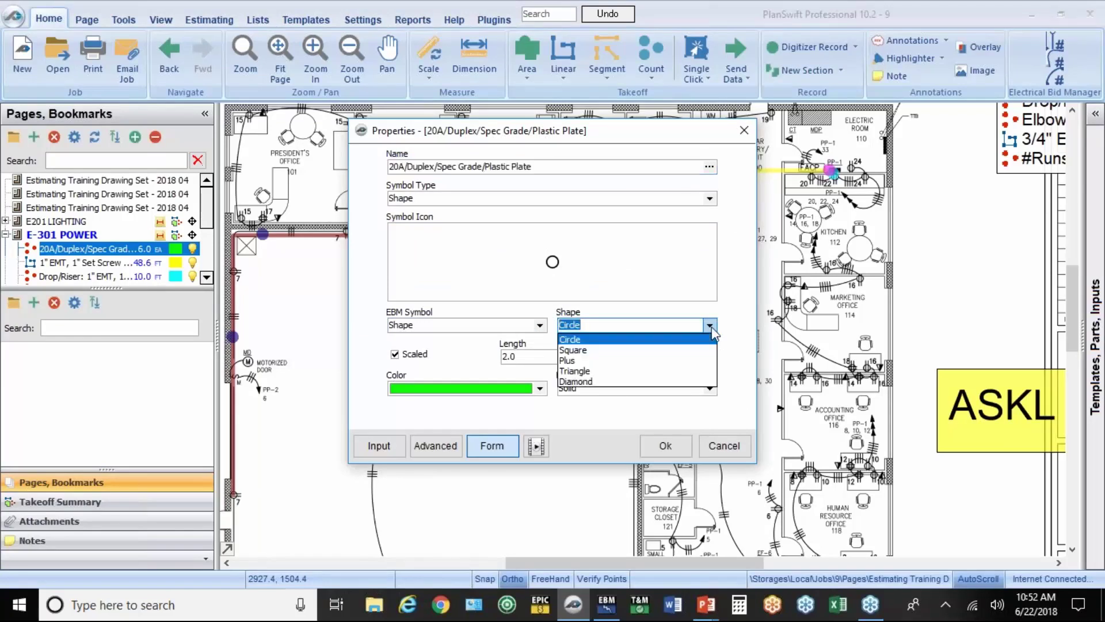
{"action": "left_click", "coordinate": [711, 327]}
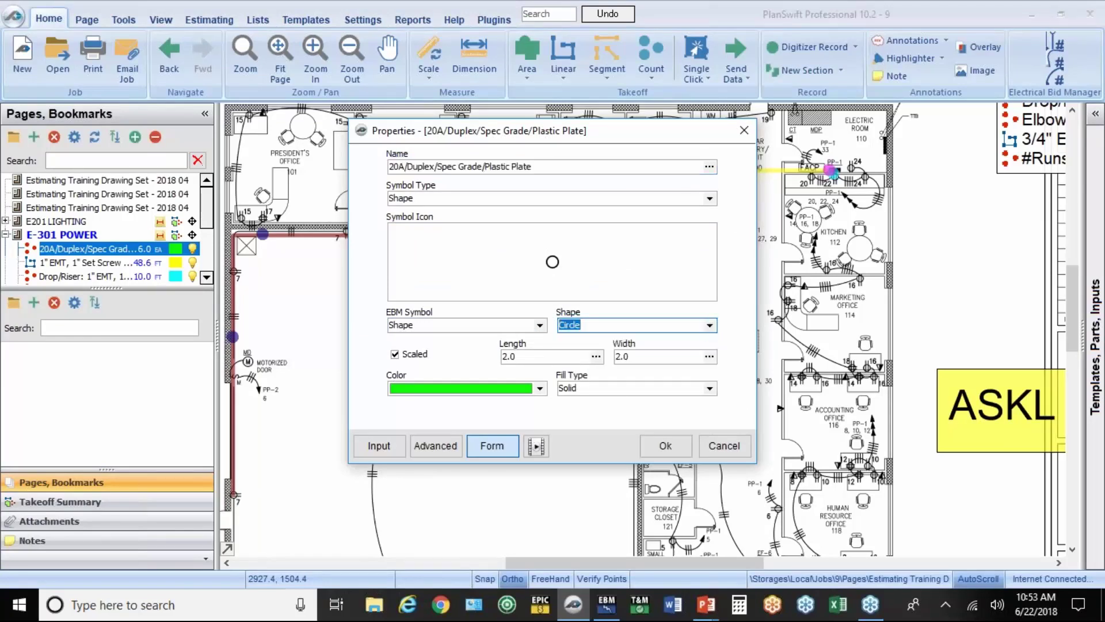
{"action": "left_click", "coordinate": [540, 326]}
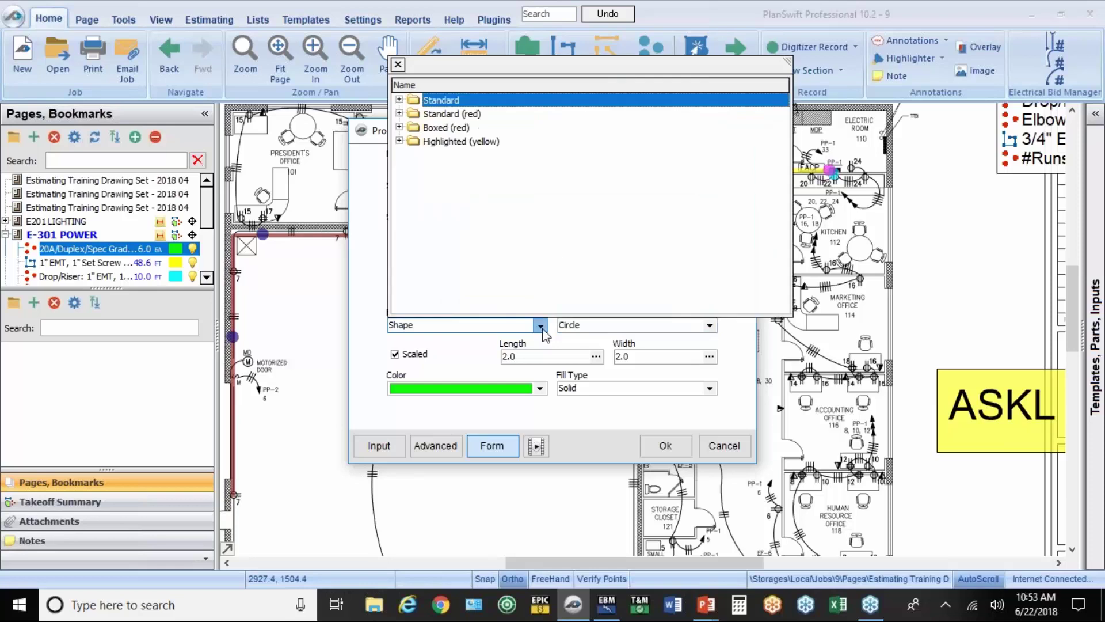
{"action": "left_click", "coordinate": [399, 114]}
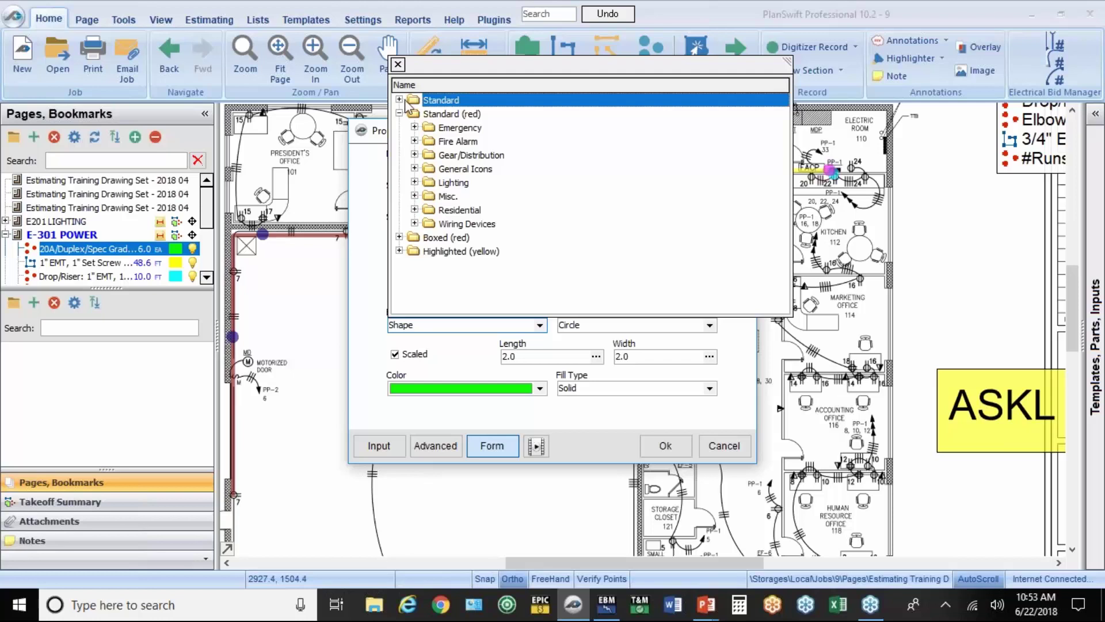
{"action": "left_click", "coordinate": [399, 99]}
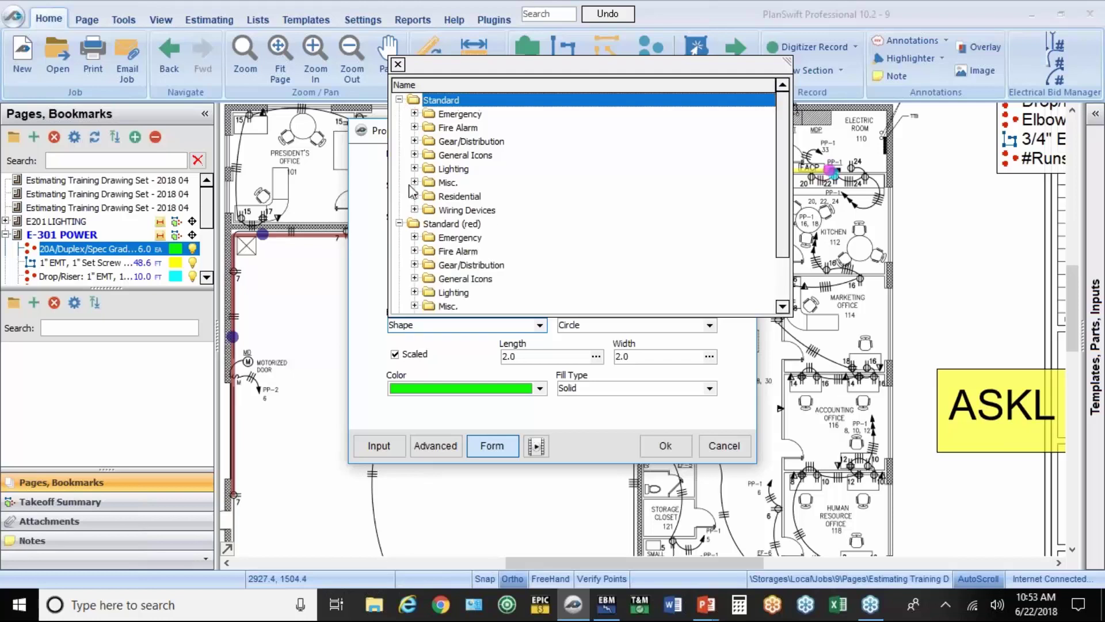
{"action": "left_click", "coordinate": [414, 209]}
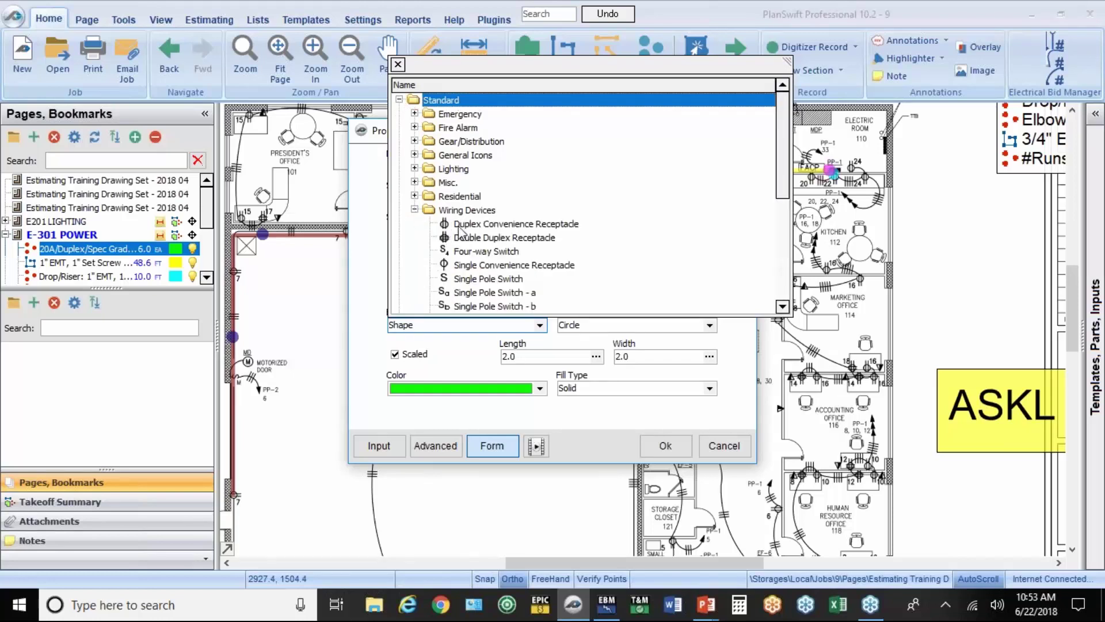
{"action": "left_click", "coordinate": [461, 224]}
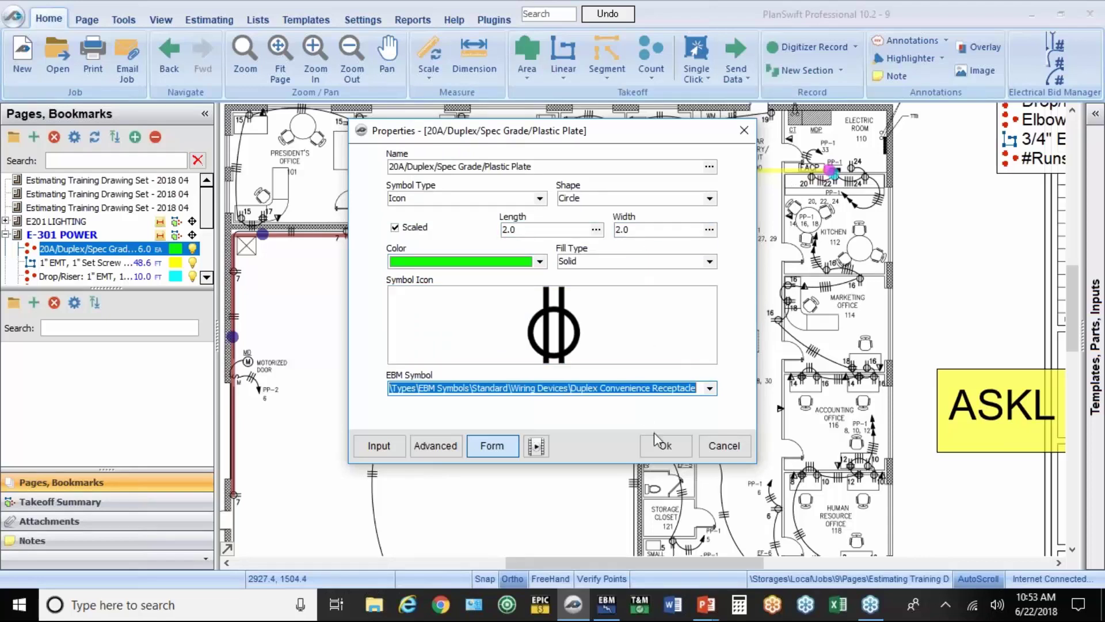
{"action": "left_click", "coordinate": [665, 445]}
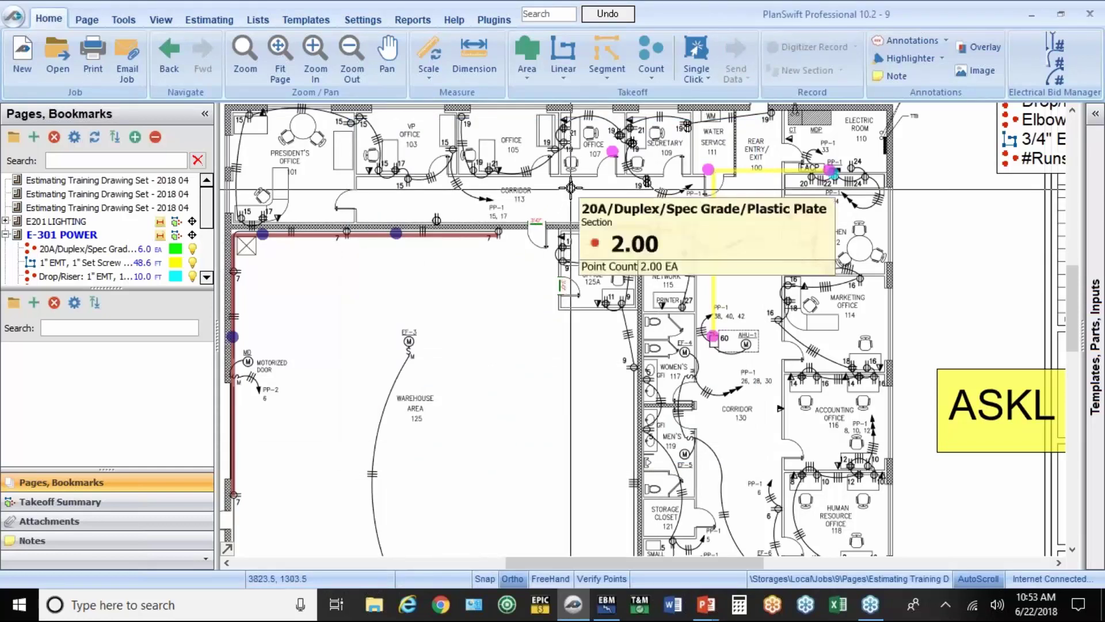
Drag the second corridor receptacle count point a short distance to the right.
{"action": "left_click", "coordinate": [571, 186]}
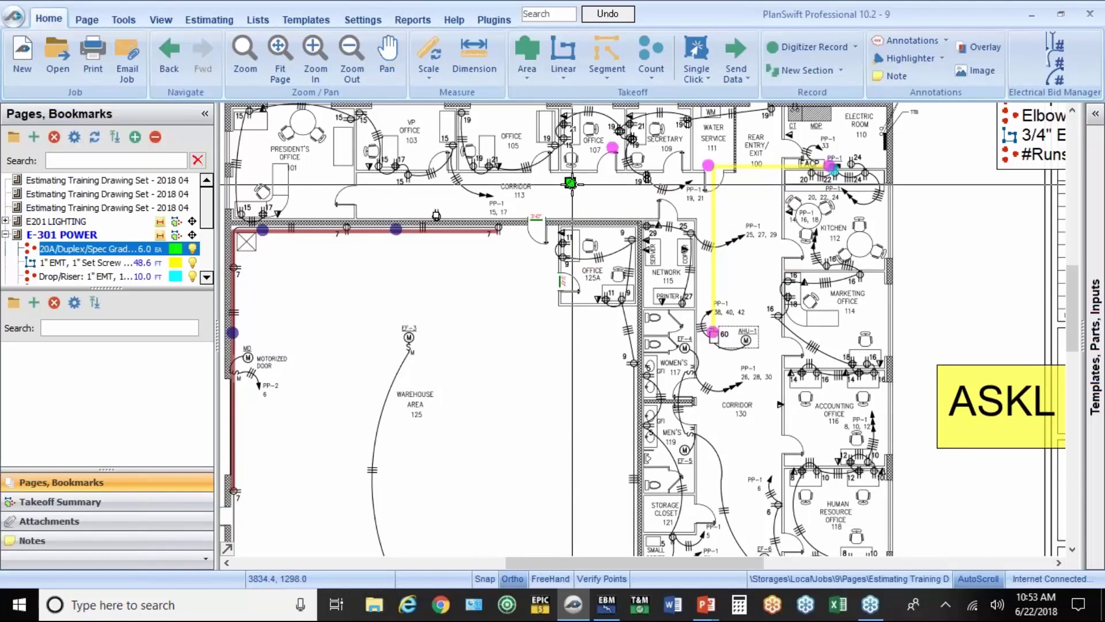
{"action": "left_click_drag", "start_coordinate": [570, 187], "coordinate": [740, 212]}
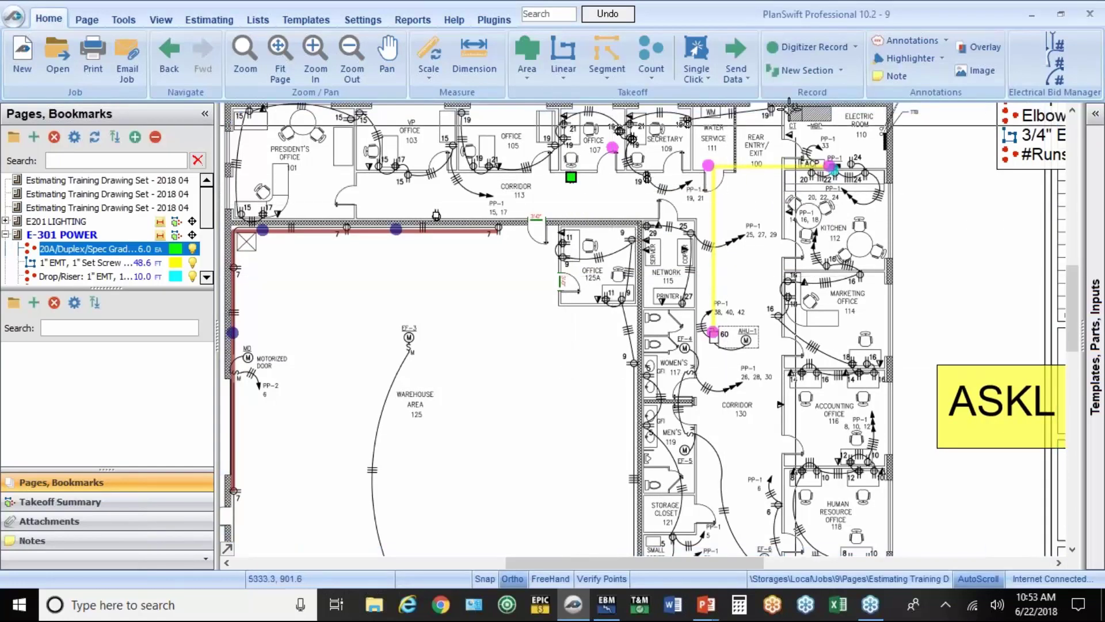
{"action": "left_click", "coordinate": [557, 420]}
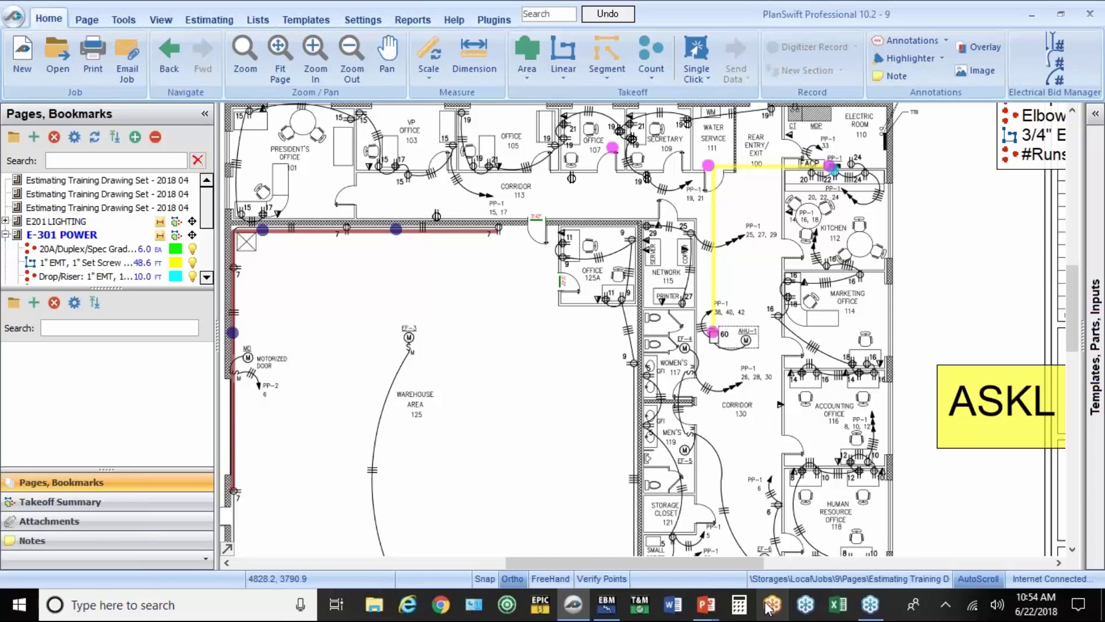
Fit the E-301 POWER sheet to the window, zoom in to inspect, then zoom back out.
{"action": "left_click", "coordinate": [280, 57]}
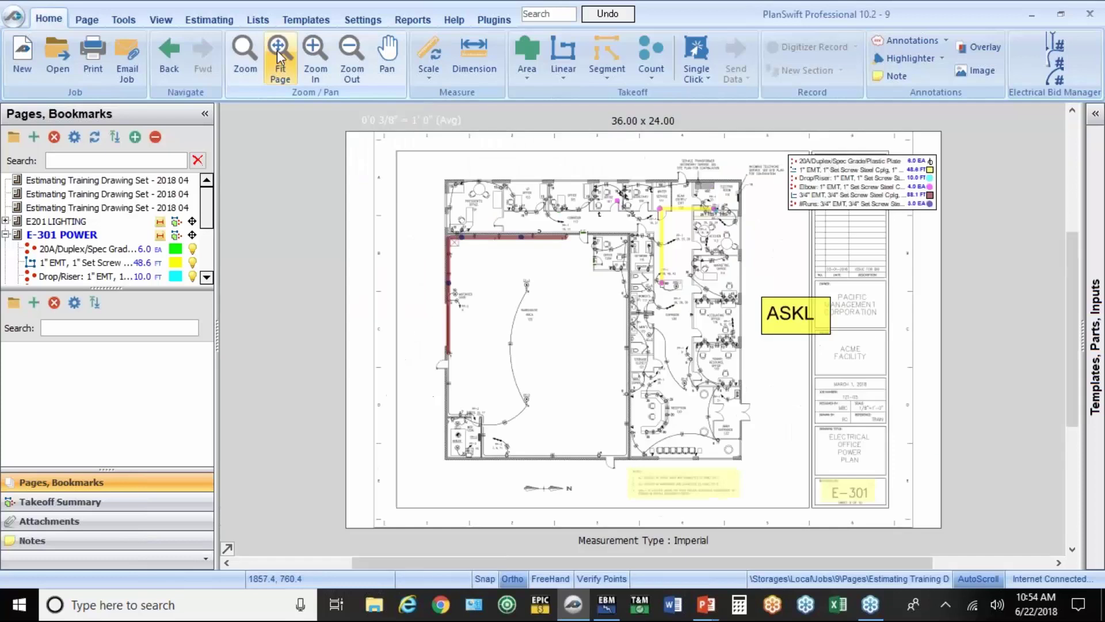
{"action": "left_click", "coordinate": [316, 55]}
{"action": "left_click", "coordinate": [315, 54]}
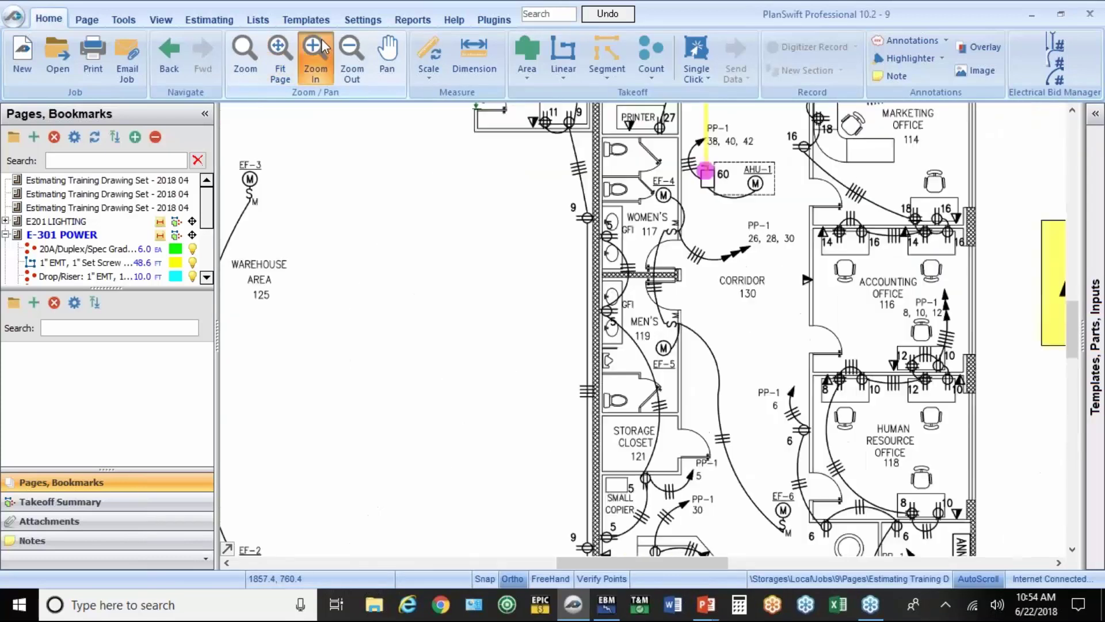
{"action": "left_click", "coordinate": [316, 55]}
{"action": "left_click", "coordinate": [352, 58]}
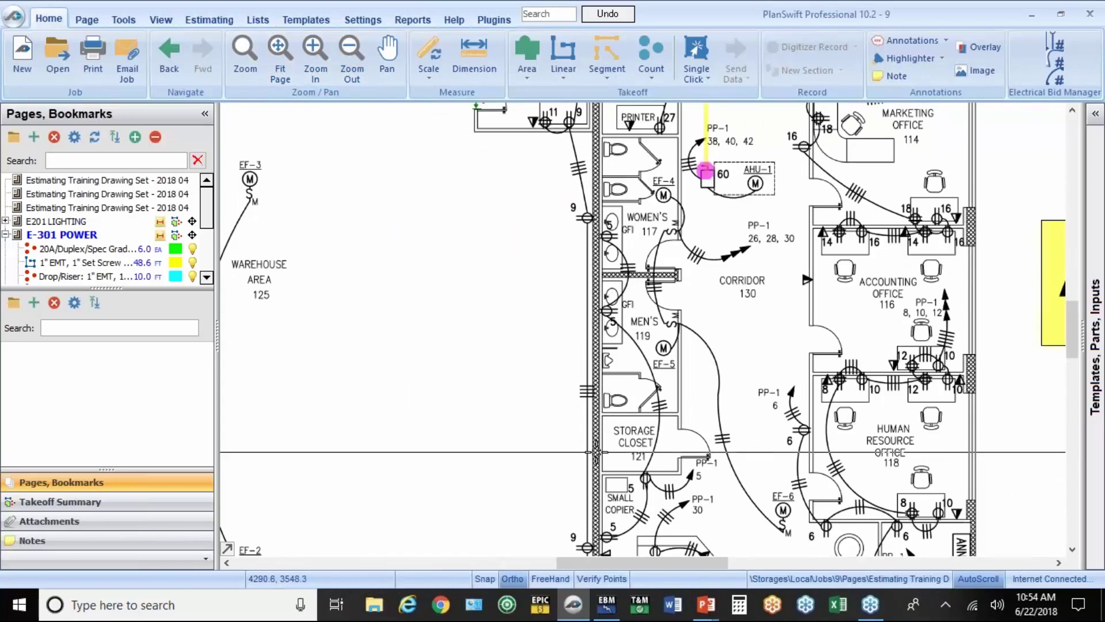
{"action": "scroll", "coordinate": [596, 451], "scroll_direction": "up", "scroll_amount": 3}
{"action": "scroll", "coordinate": [596, 451], "scroll_direction": "down", "scroll_amount": 10}
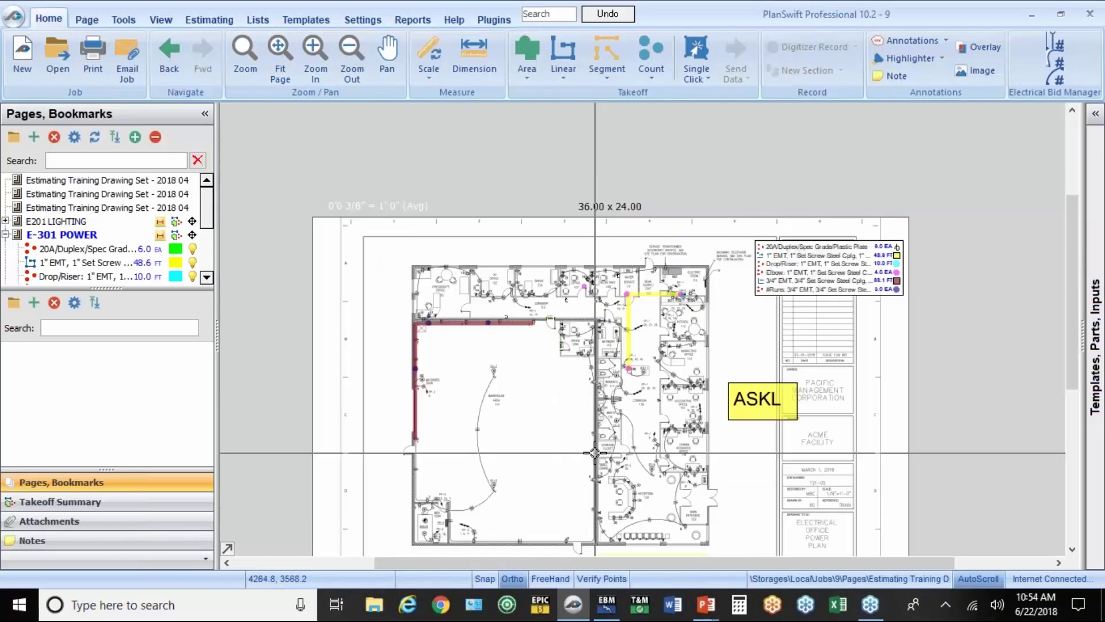
{"action": "scroll", "coordinate": [596, 452], "scroll_direction": "up", "scroll_amount": 5}
{"action": "scroll", "coordinate": [593, 451], "scroll_direction": "down", "scroll_amount": 4}
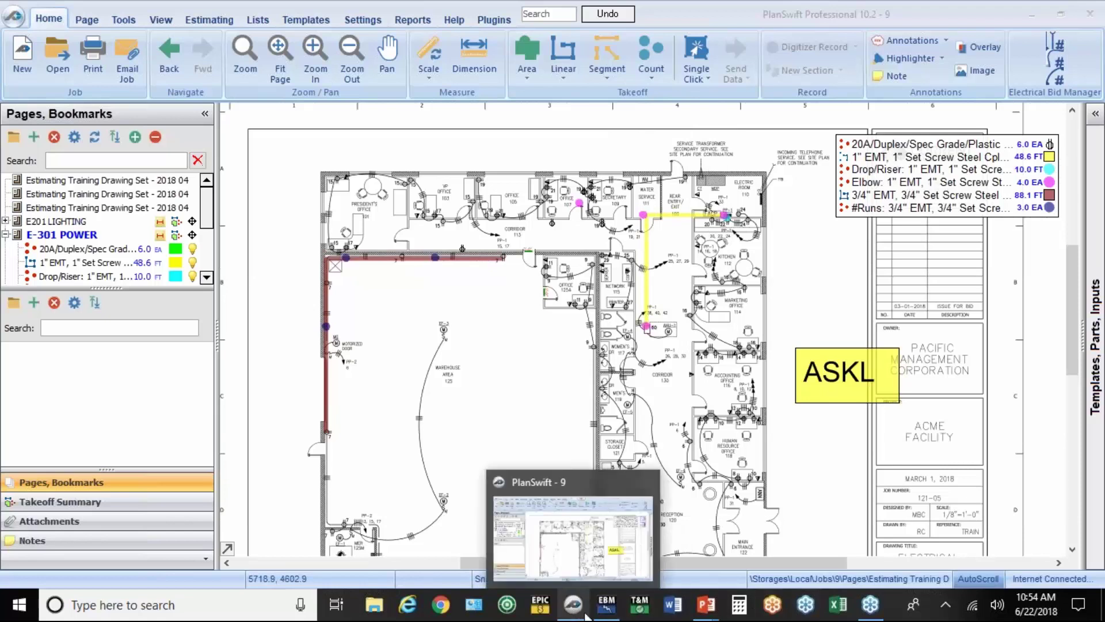
Bring the PowerPoint slide show forward and advance to the 'Have a Question?' slide.
{"action": "mouse_move", "coordinate": [705, 605]}
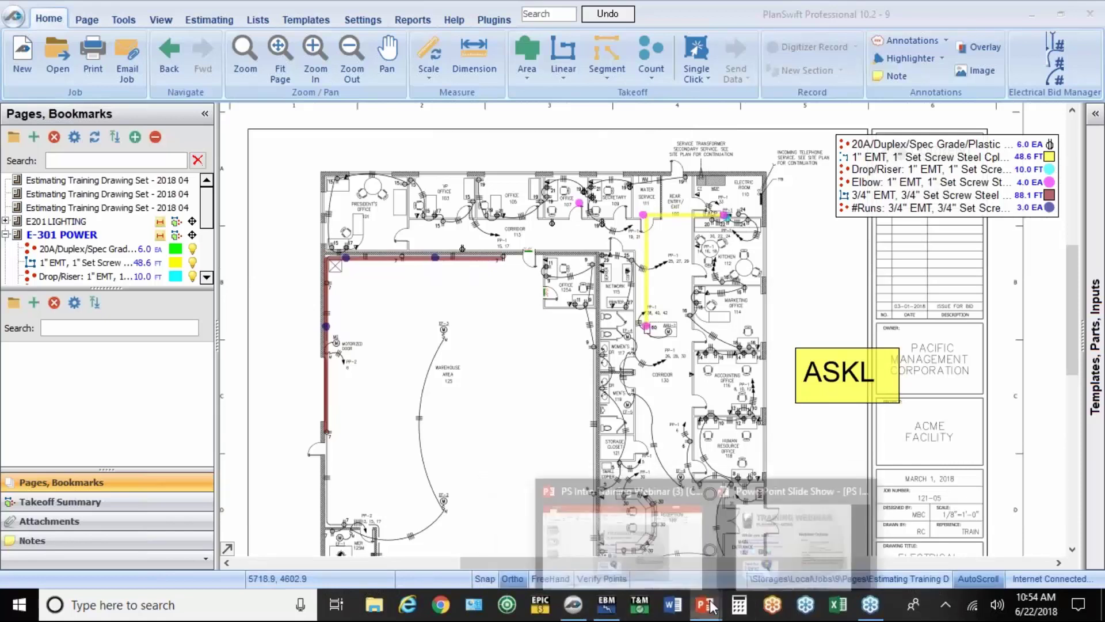
{"action": "left_click", "coordinate": [767, 549]}
{"action": "key", "text": "Right"}
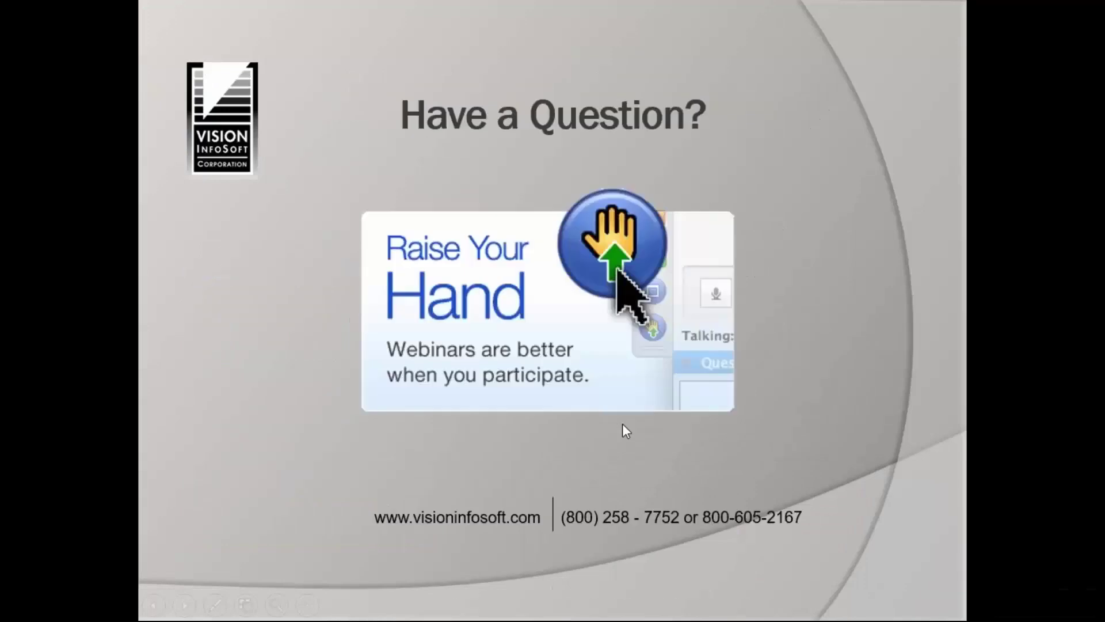